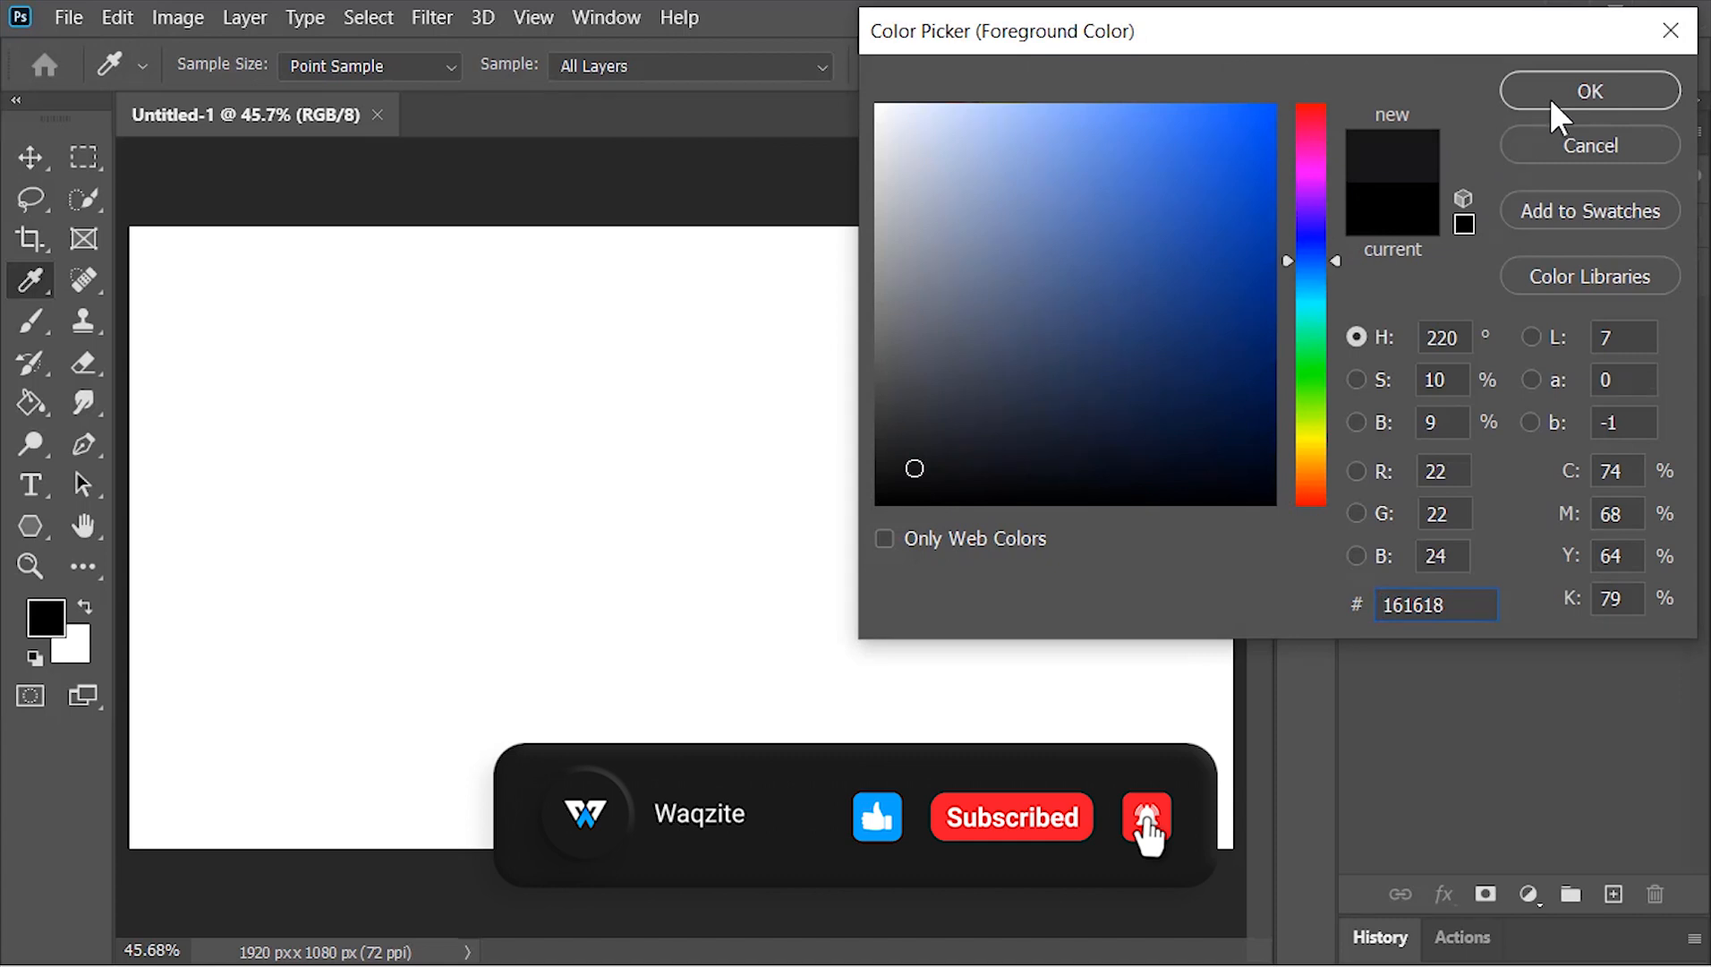
Set the foreground colour to #161618 and fill the whole white canvas with it
click(1548, 95)
key(v)
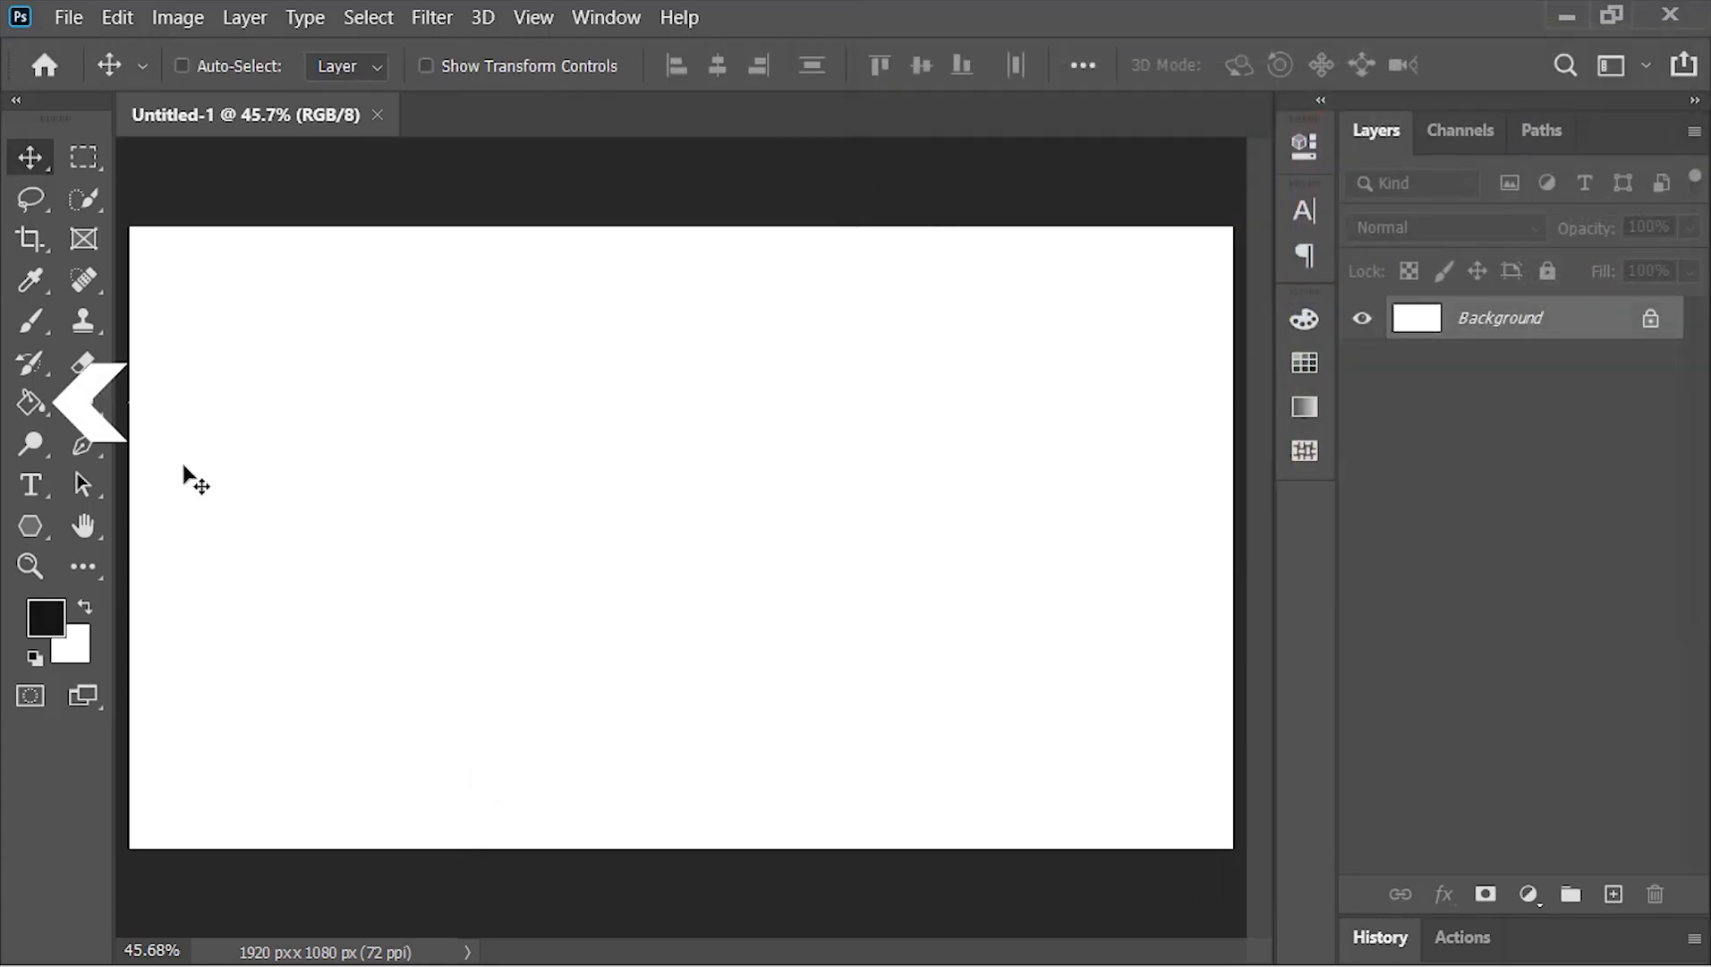
mouse_move(33, 403)
mouse_down()
mouse_move(179, 443)
mouse_move(261, 432)
mouse_up()
click(658, 523)
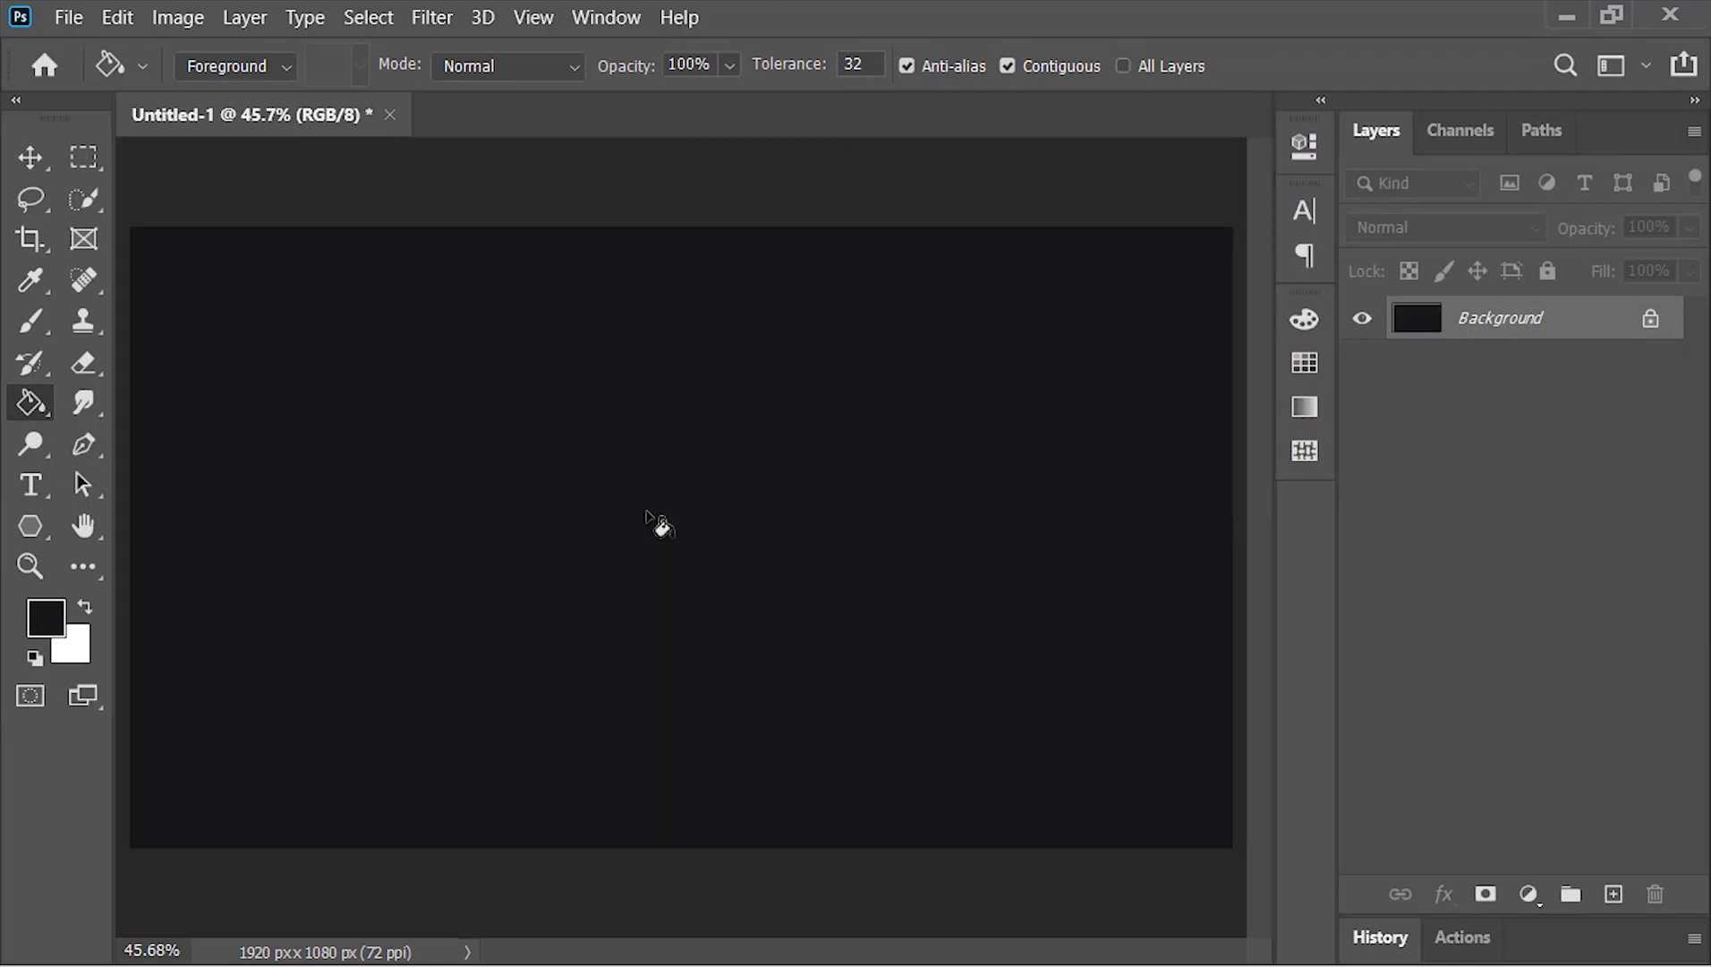
key(v)
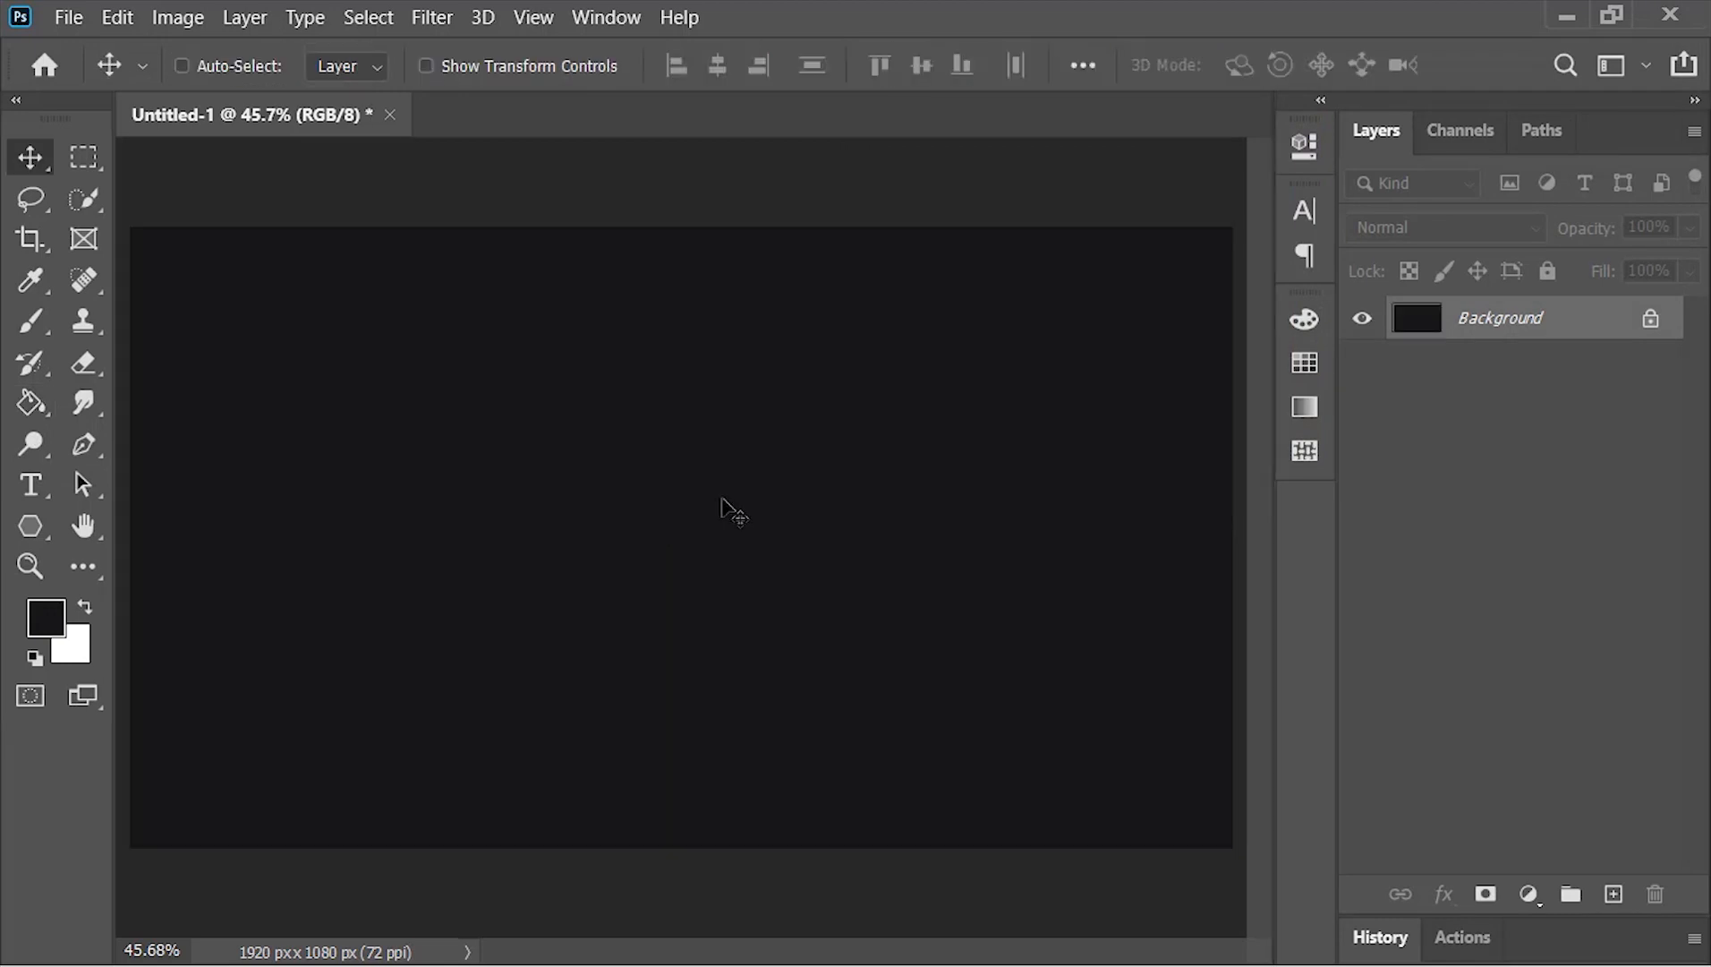
Unlock the background layer and convert it to a smart object
click(1650, 318)
right_click(1549, 321)
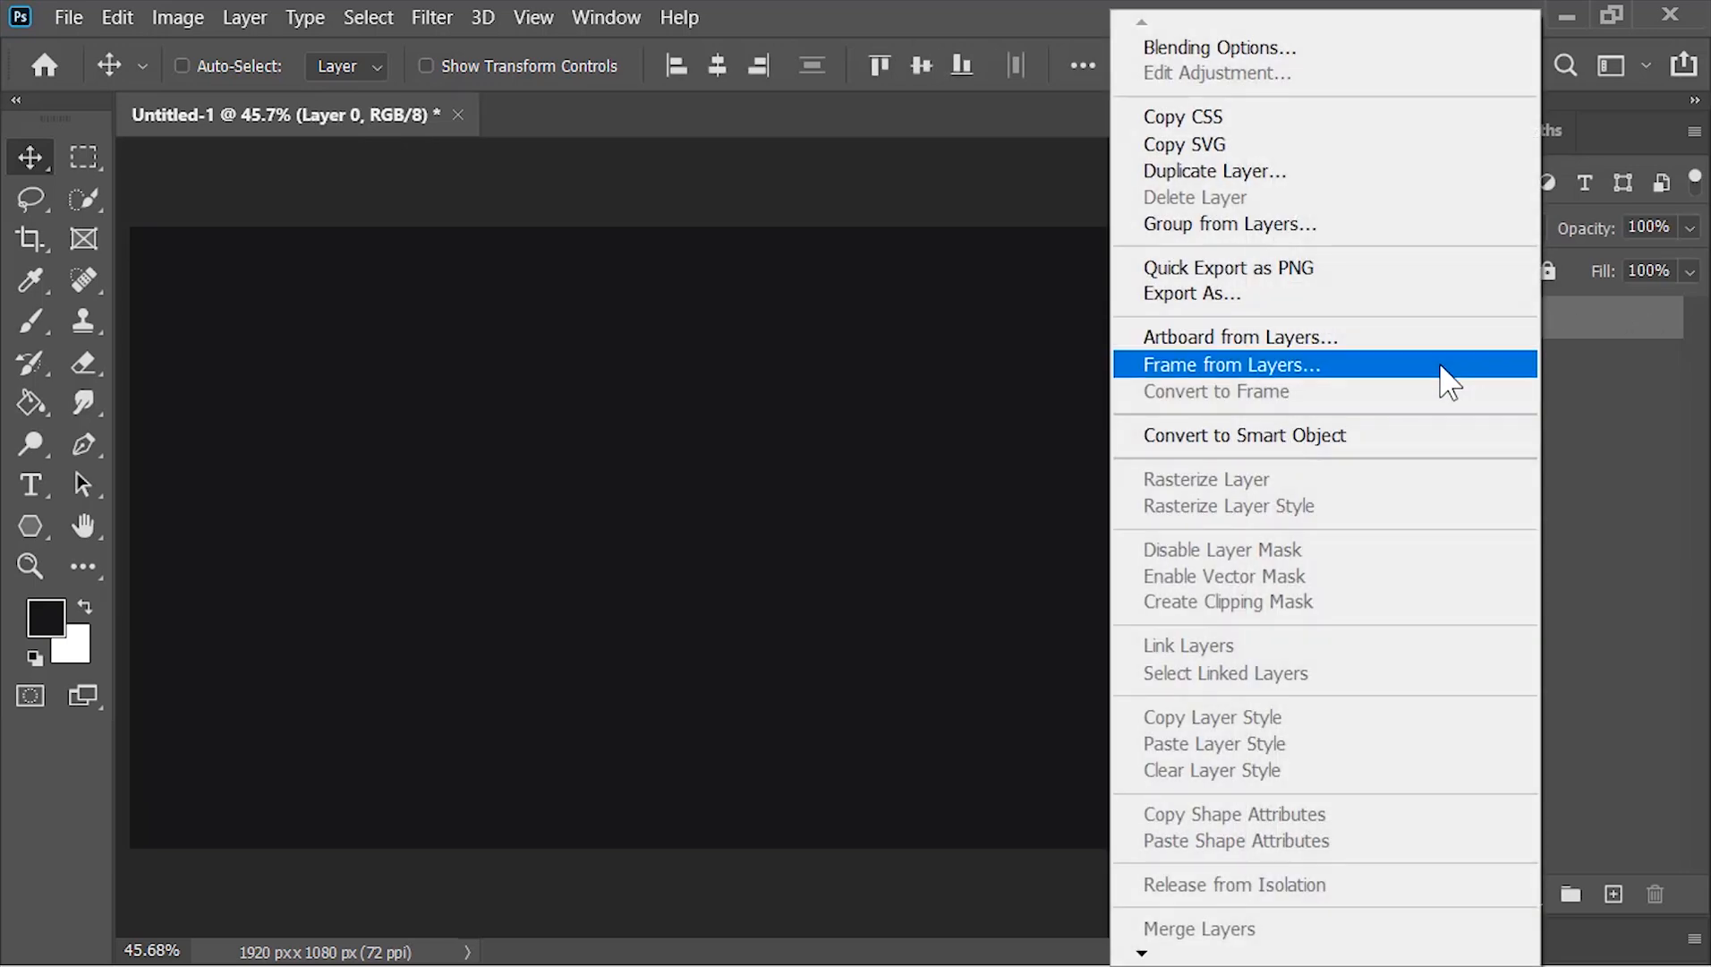
click(1389, 450)
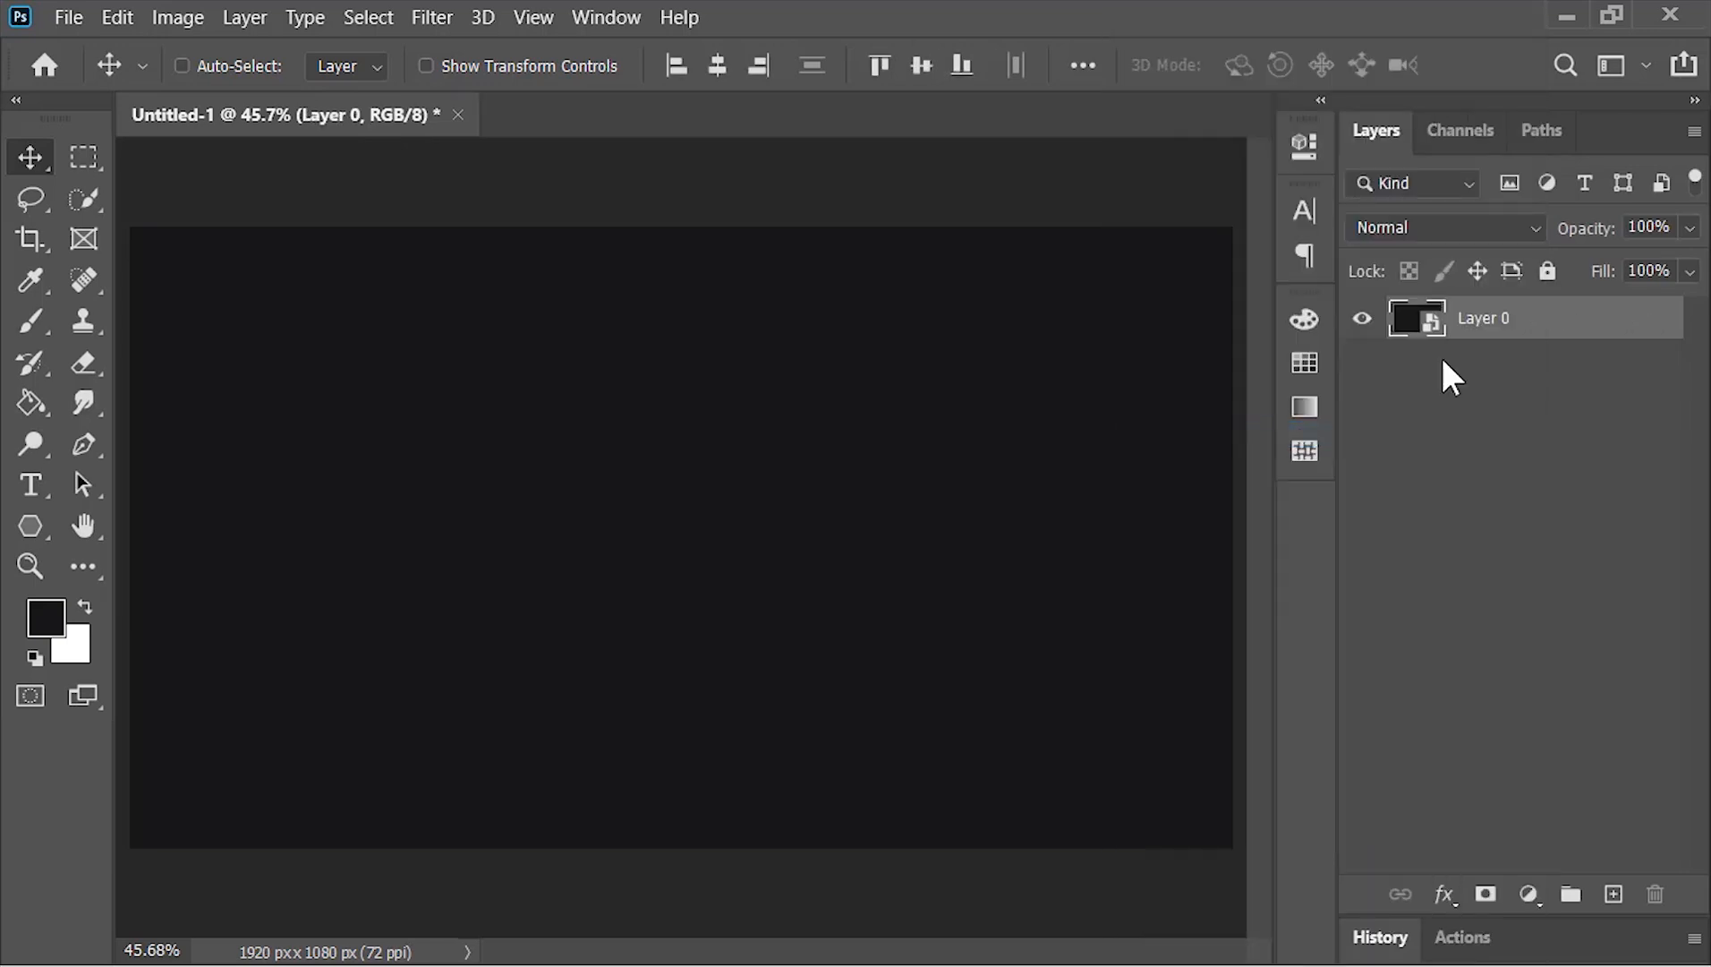
Rename the smart object layer to Background
double_click(1482, 320)
text(Background)
key(Return)
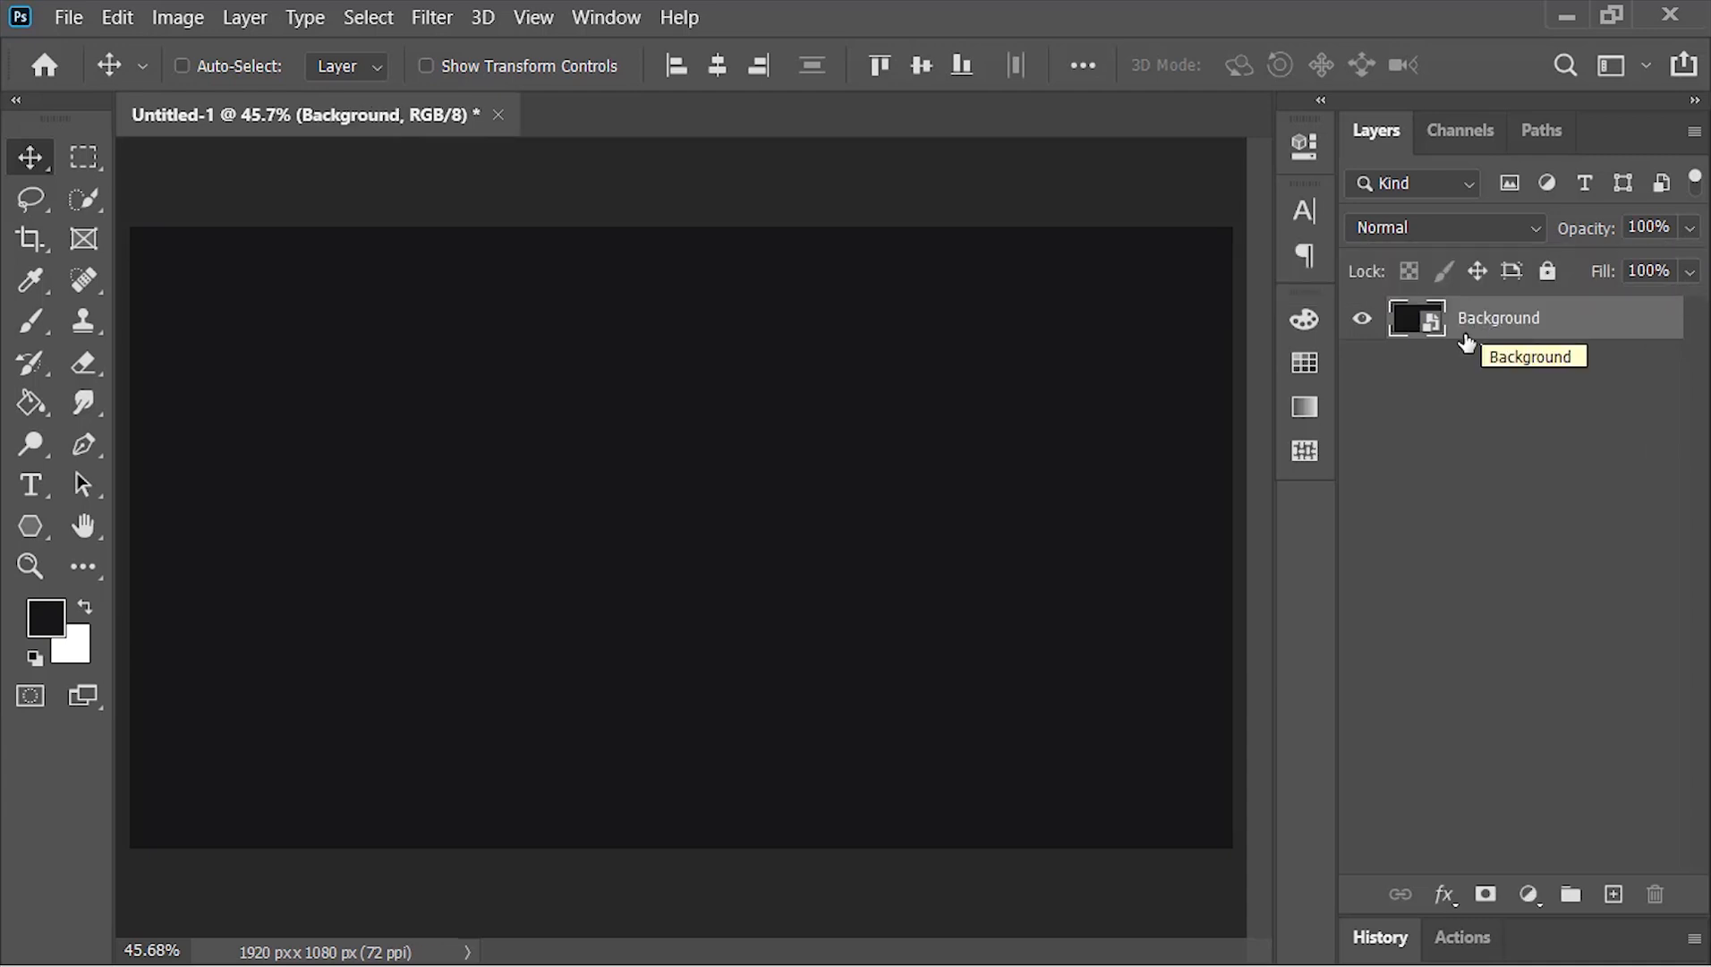
Apply an Add Noise filter to the Background layer with amount 10%, Gaussian distribution and Monochromatic enabled
click(430, 17)
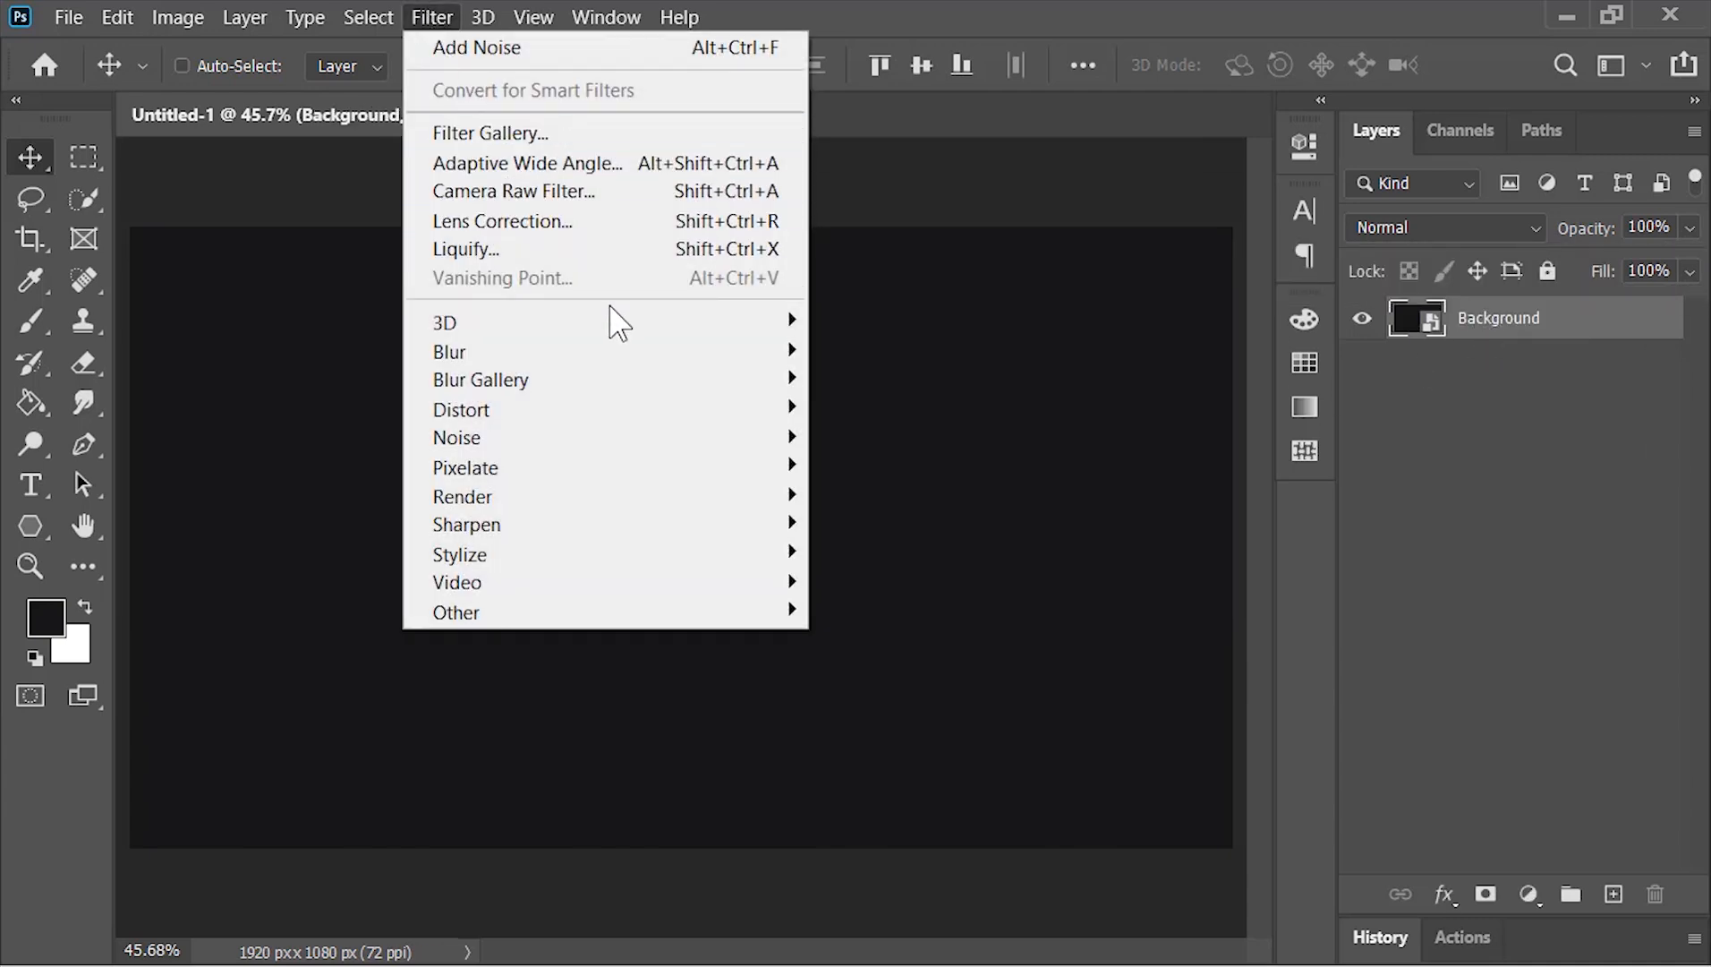
mouse_move(657, 446)
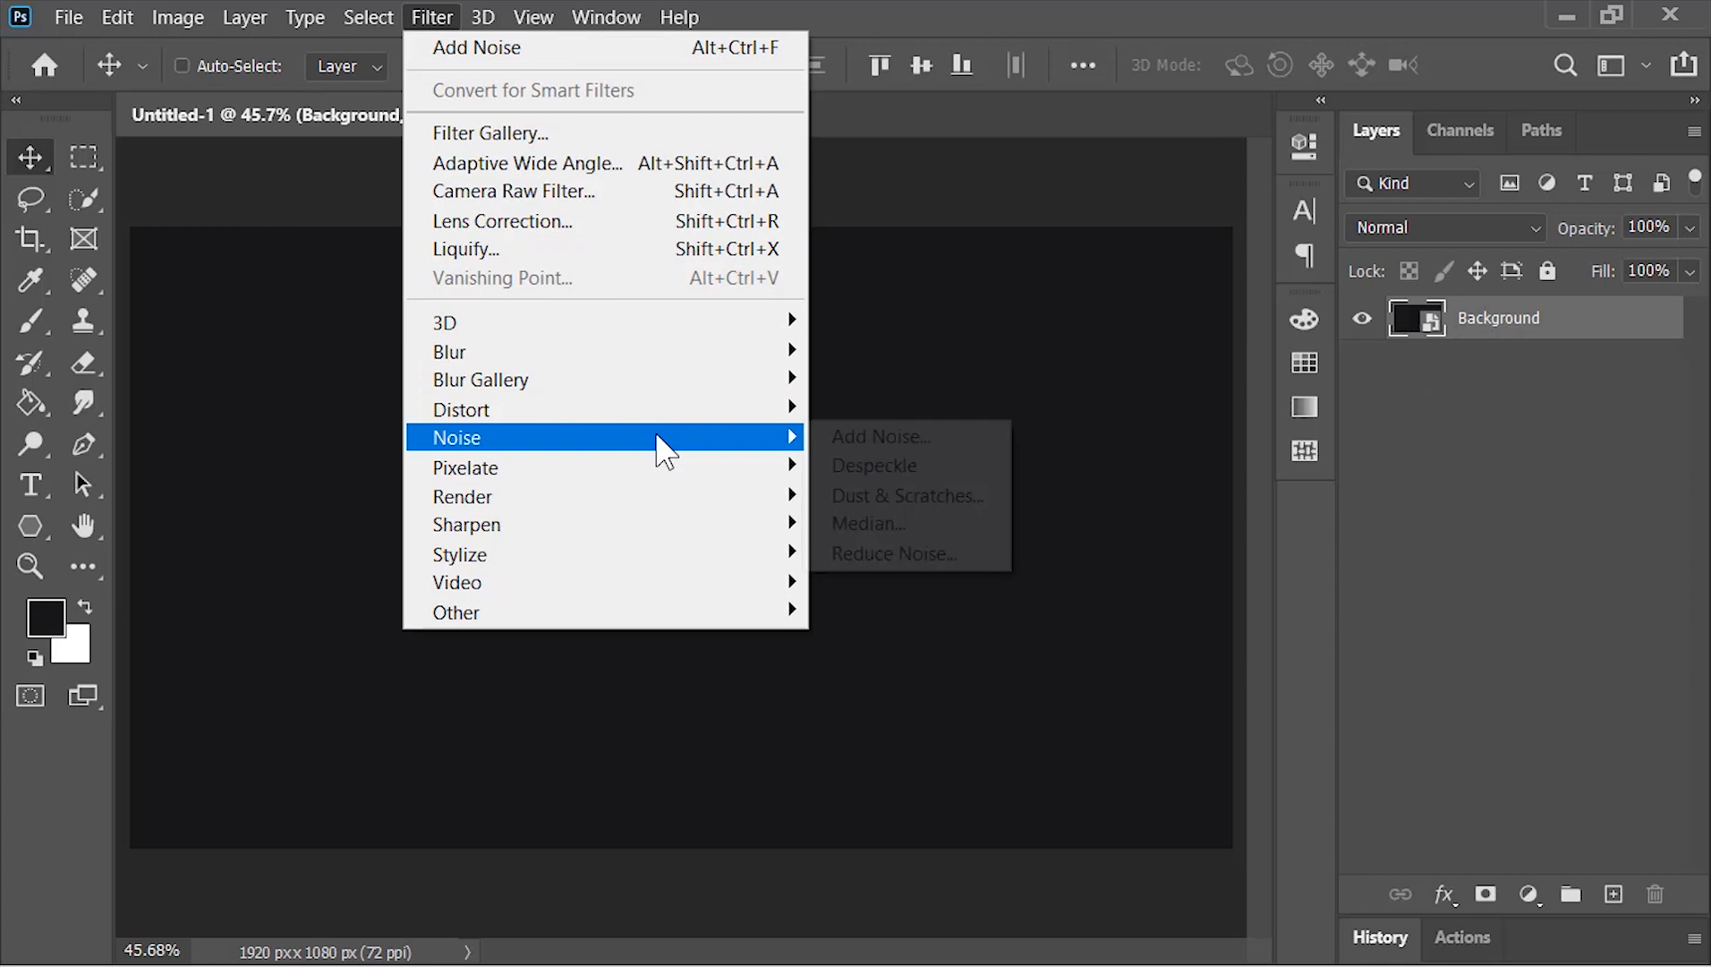
click(962, 439)
text(10)
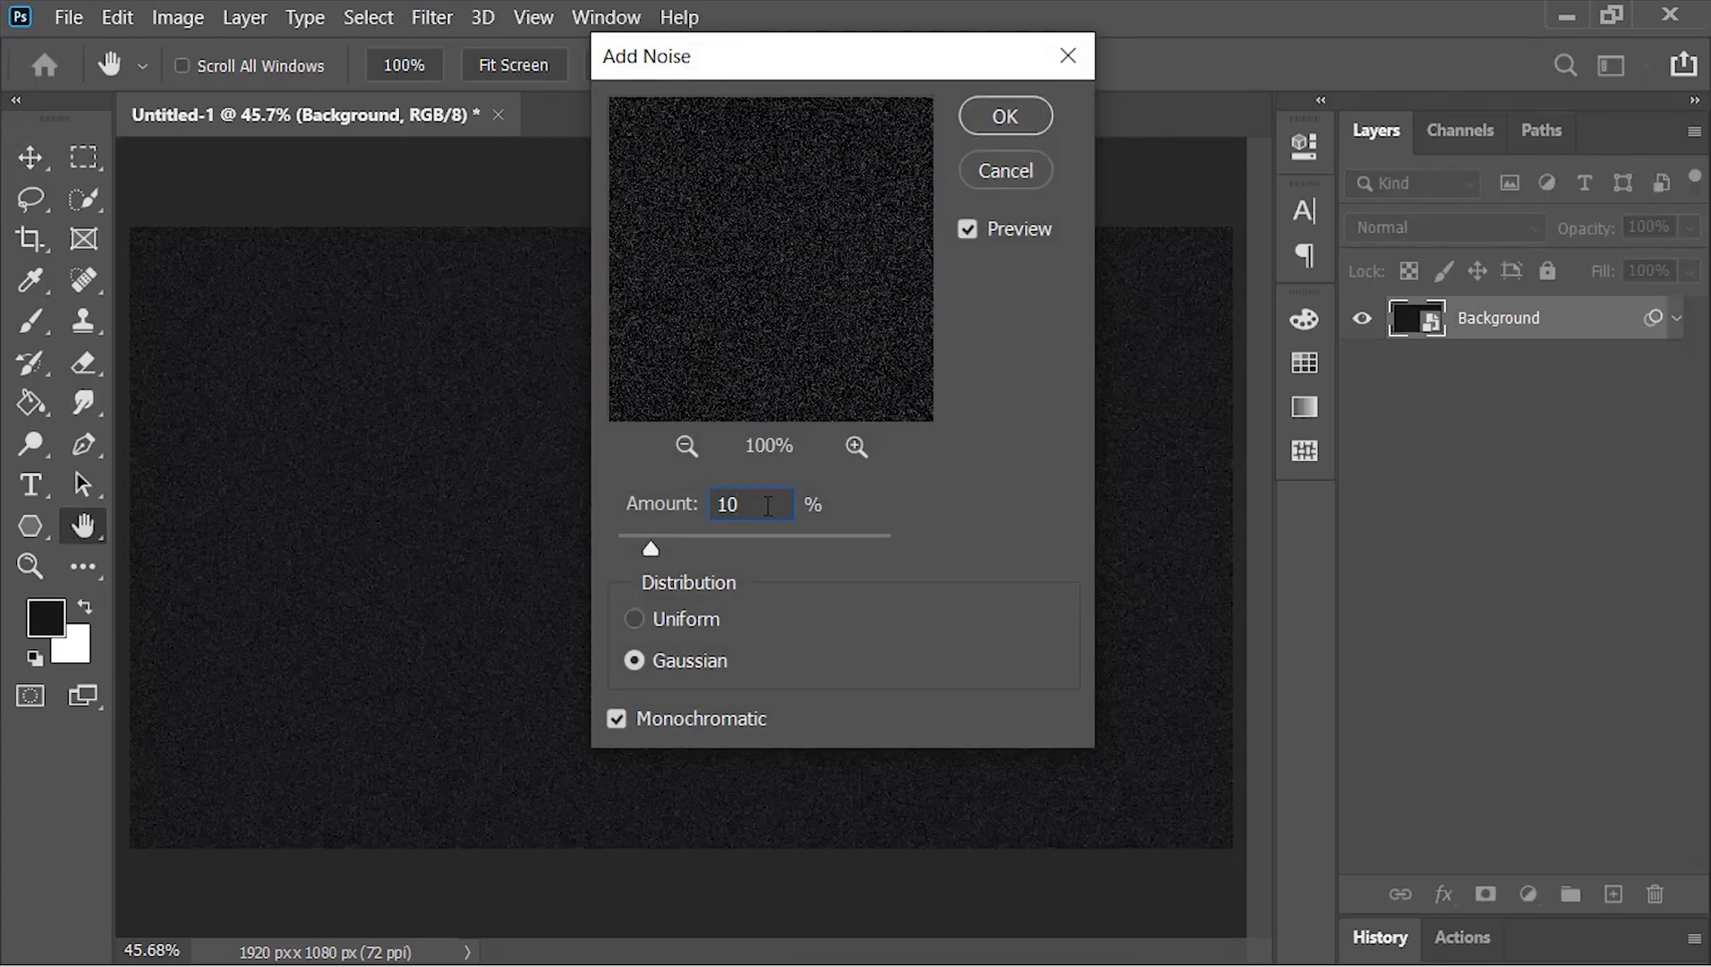
click(1005, 117)
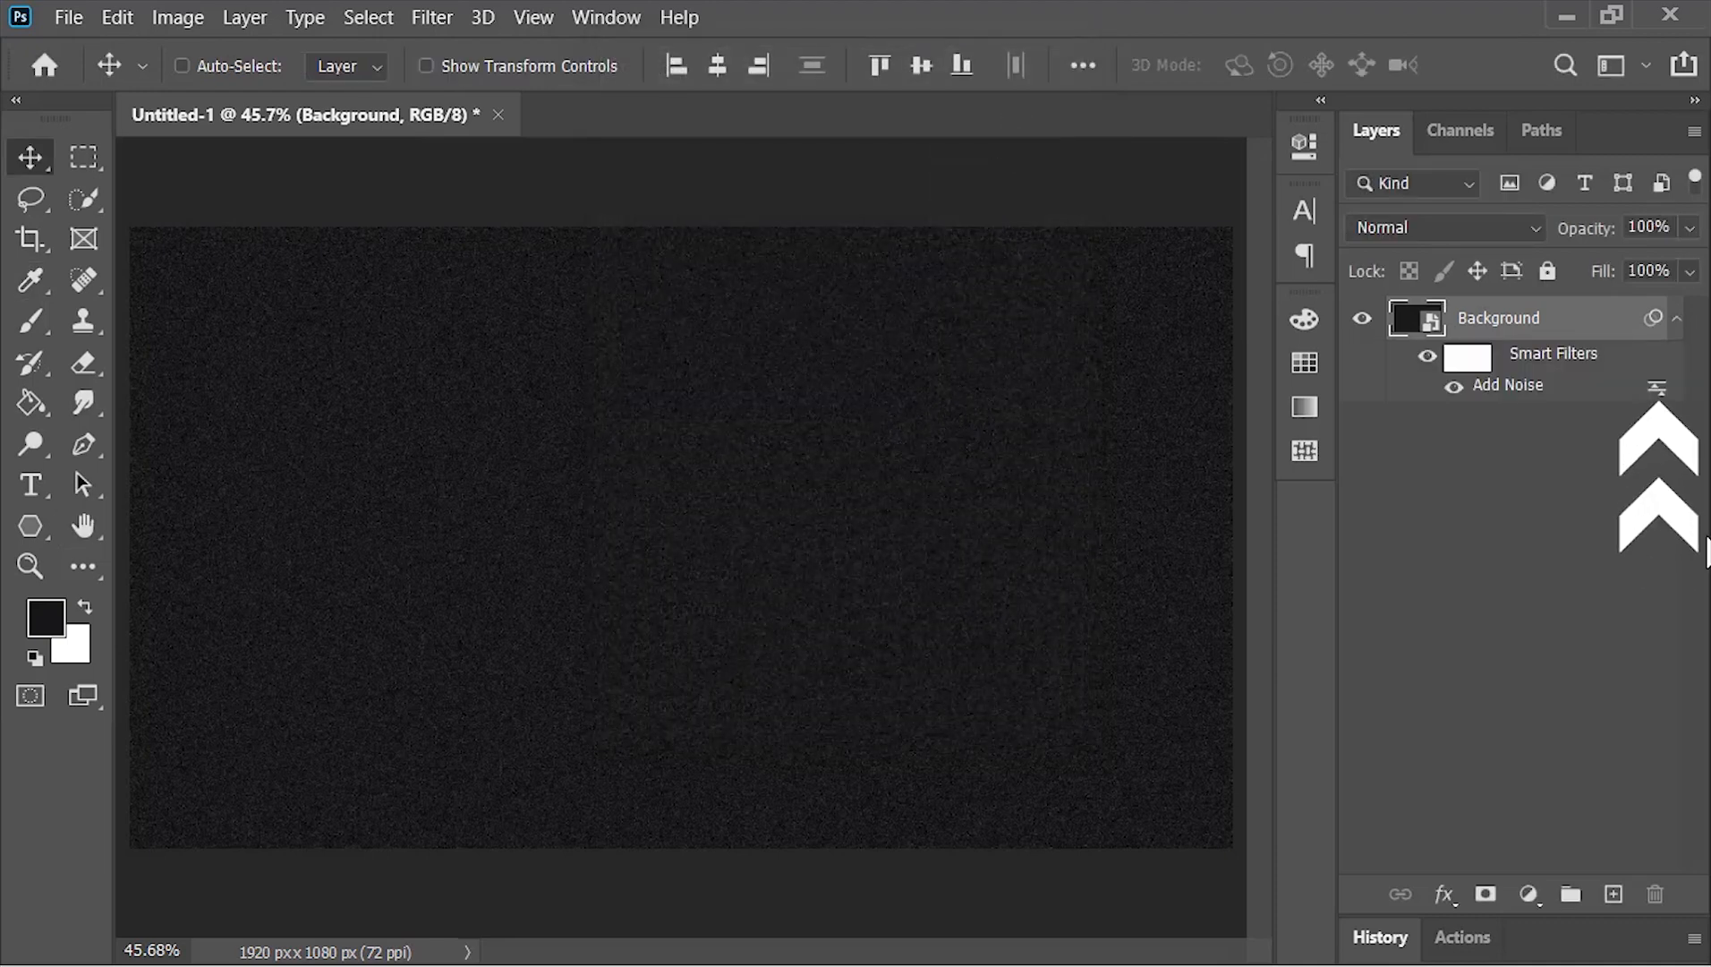
Set the Add Noise smart filter's blending opacity to 25% and collapse the layer's filter list
double_click(1657, 388)
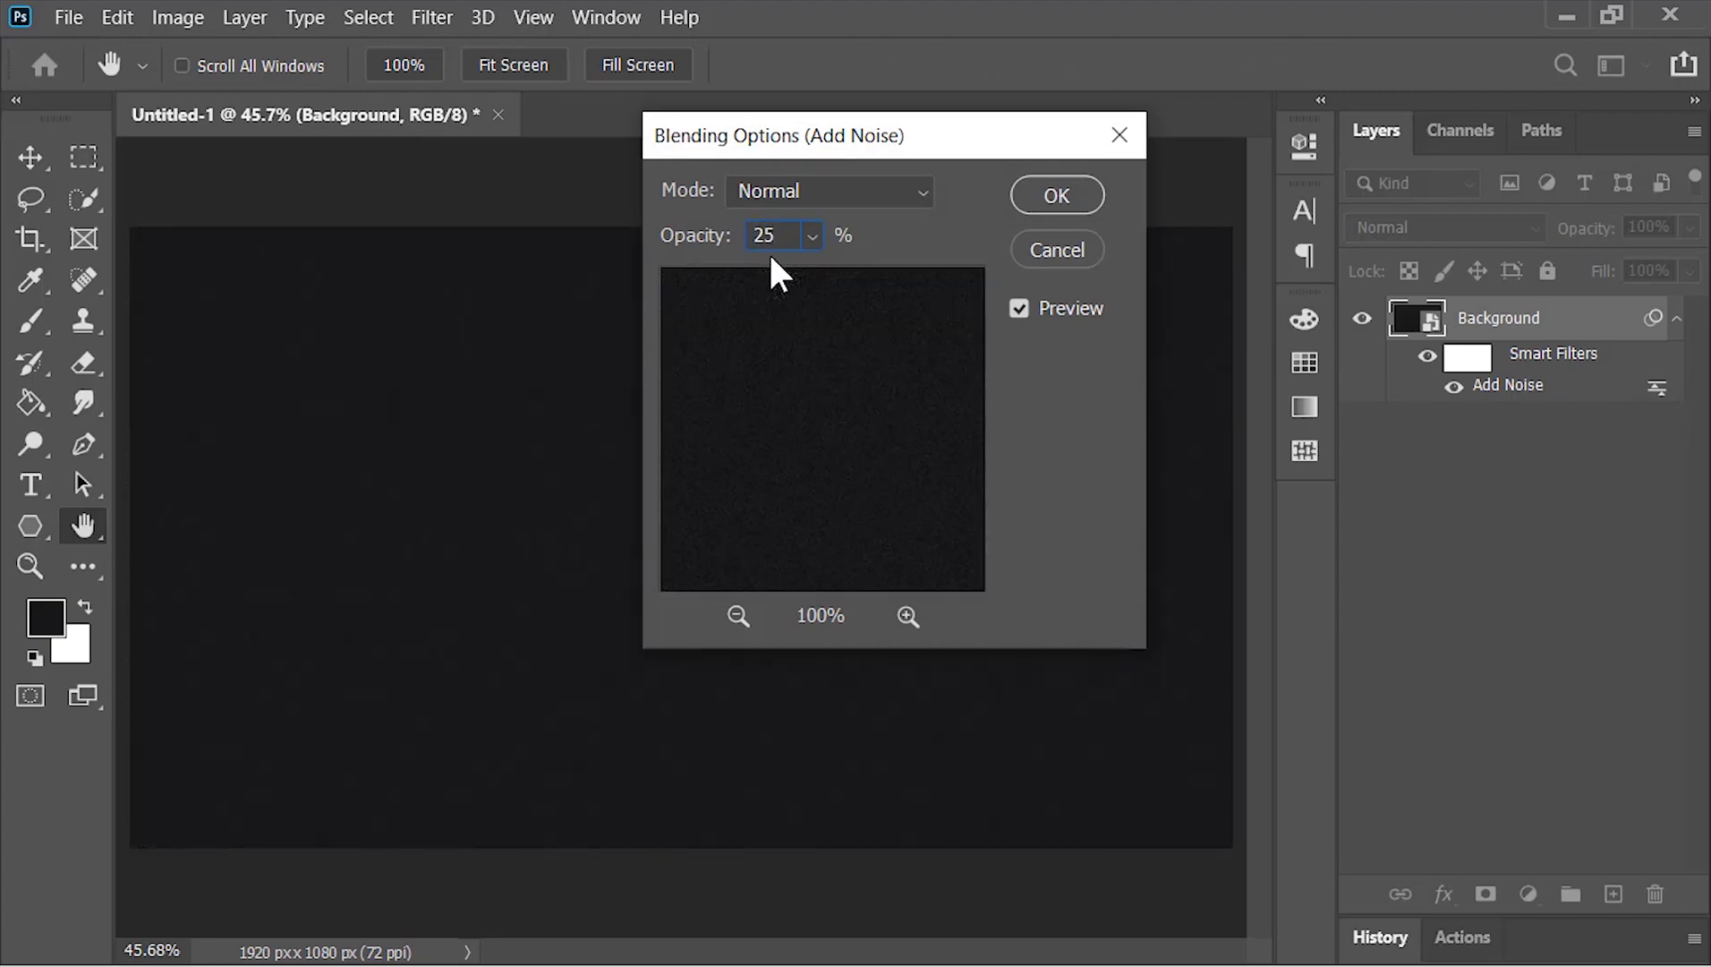
click(1050, 205)
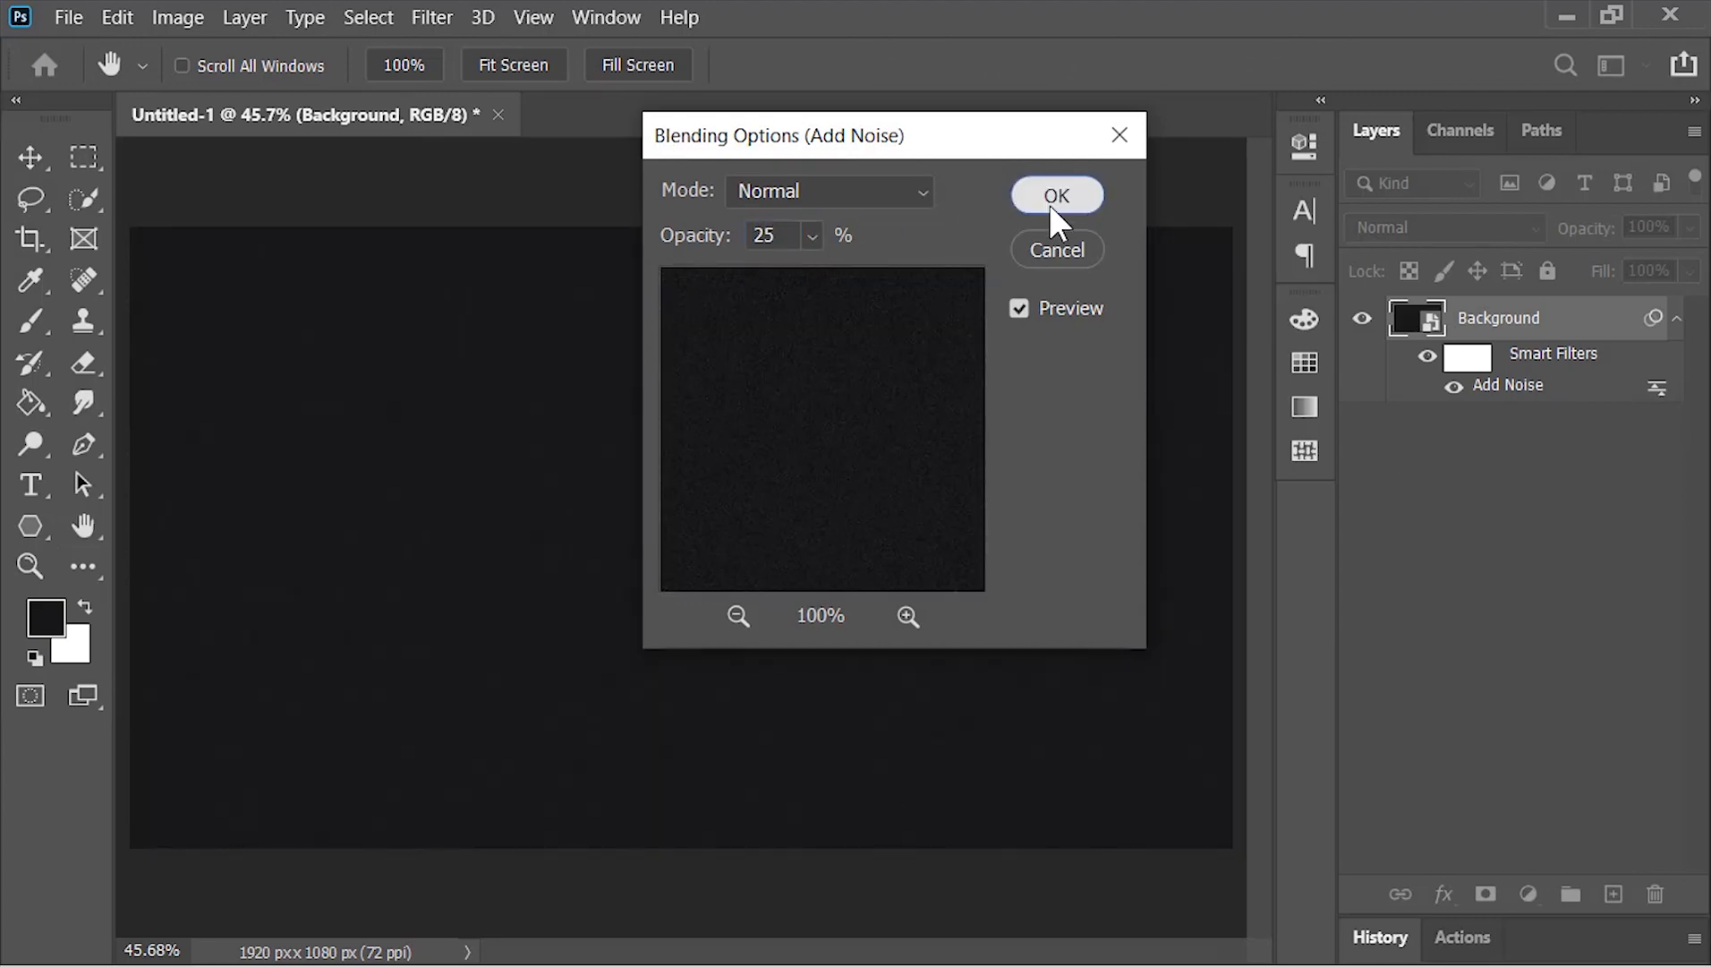
click(1677, 326)
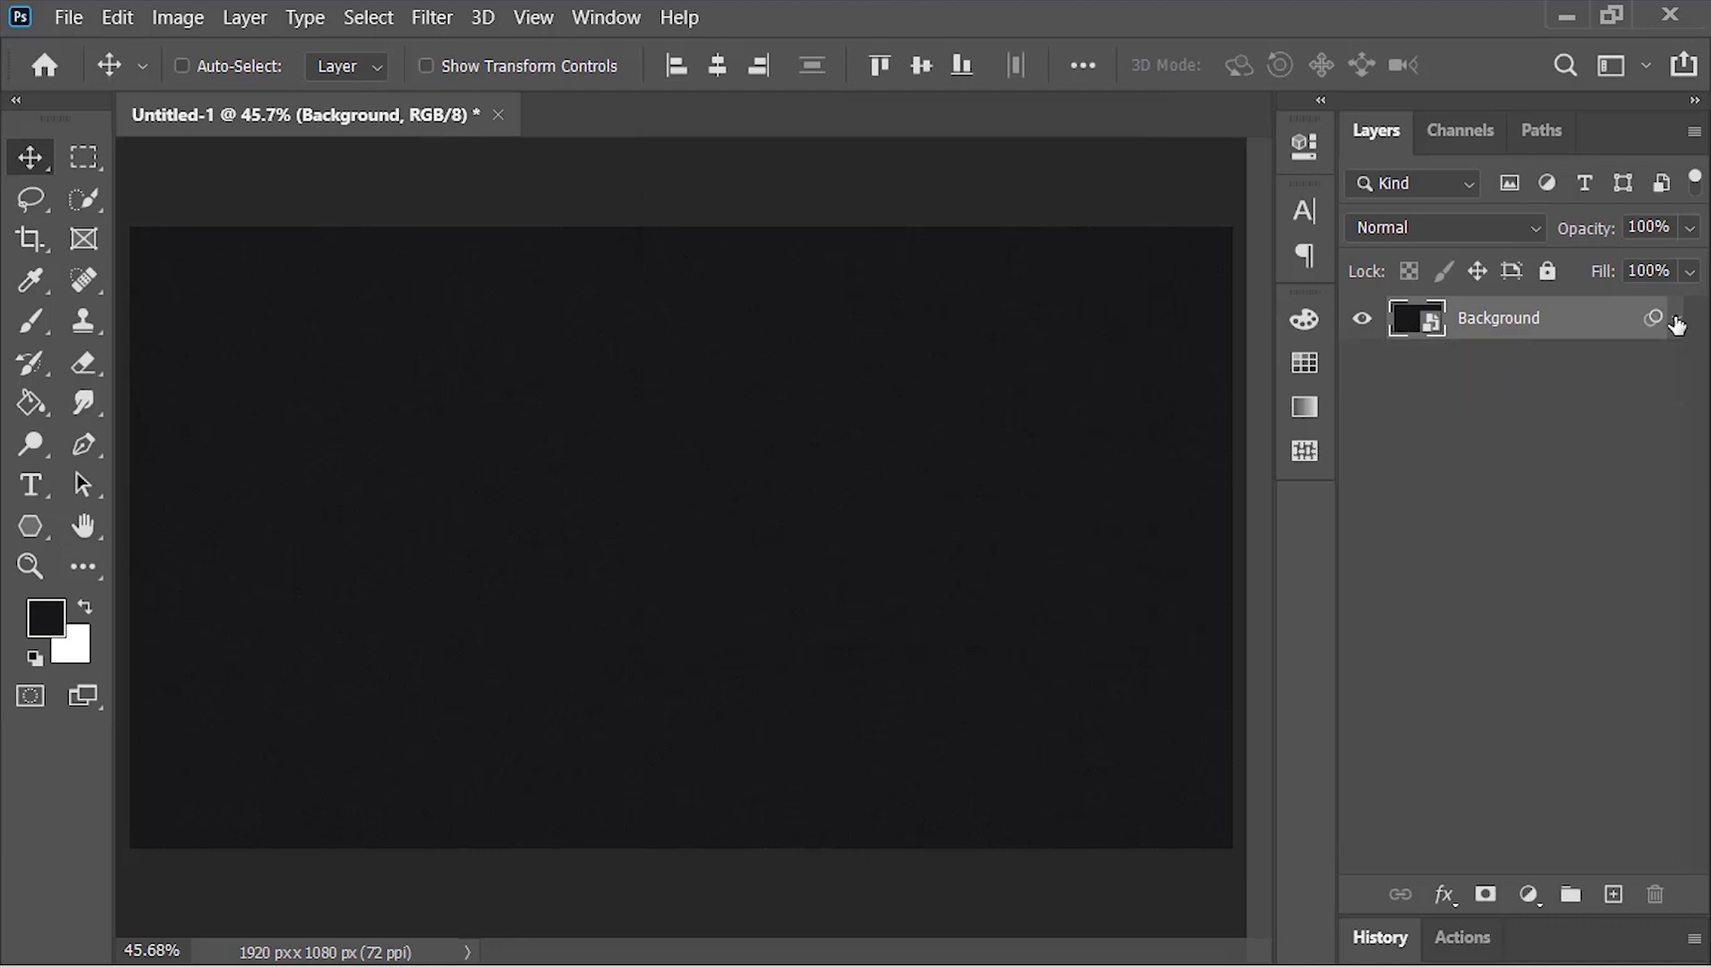
Add the black text DARK in Commando at 655 pt and move it down to the middle of the canvas
click(48, 486)
click(684, 517)
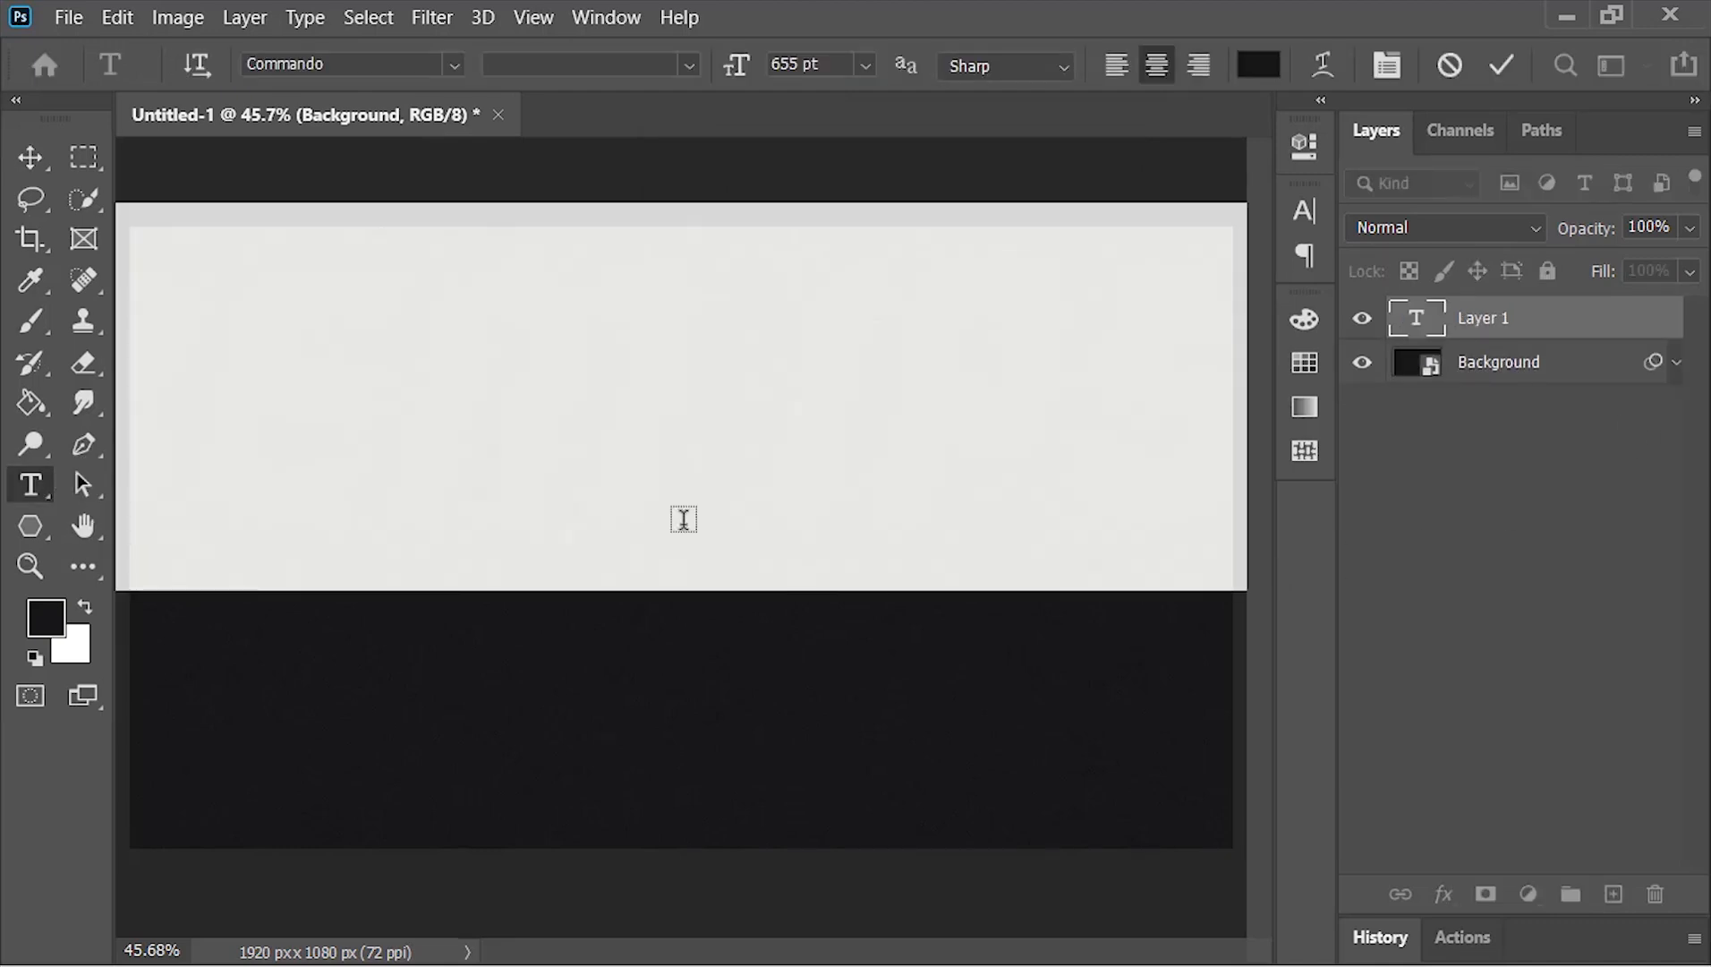
text(DARK)
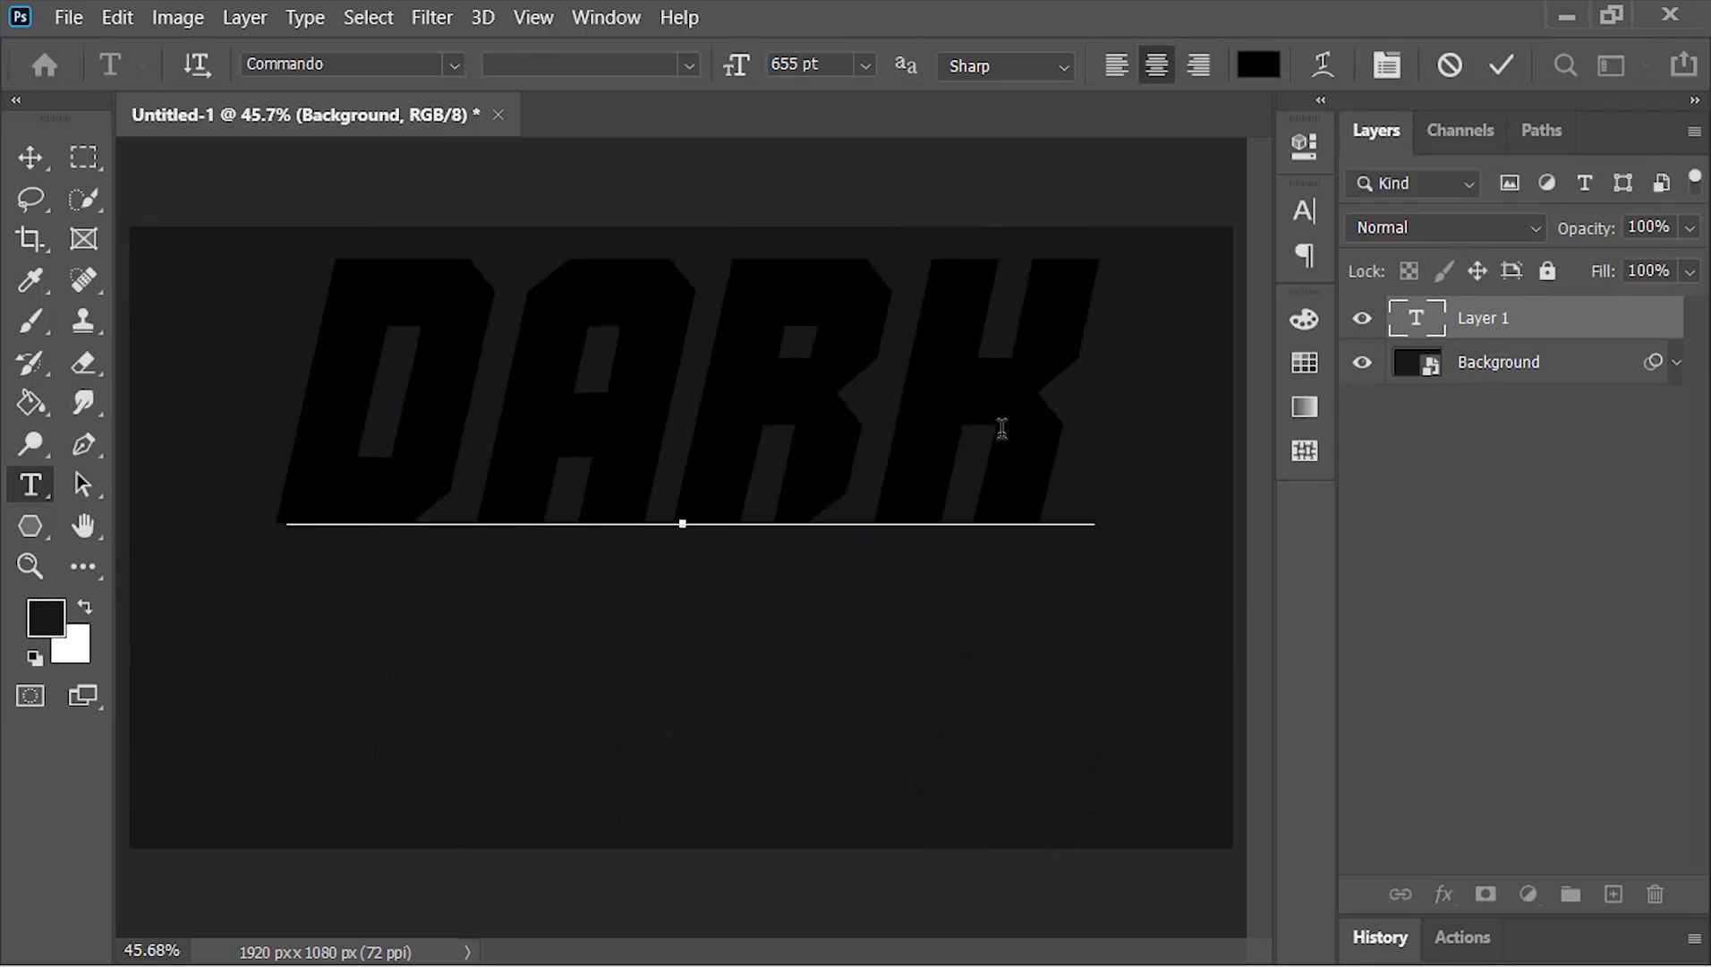
click(1493, 66)
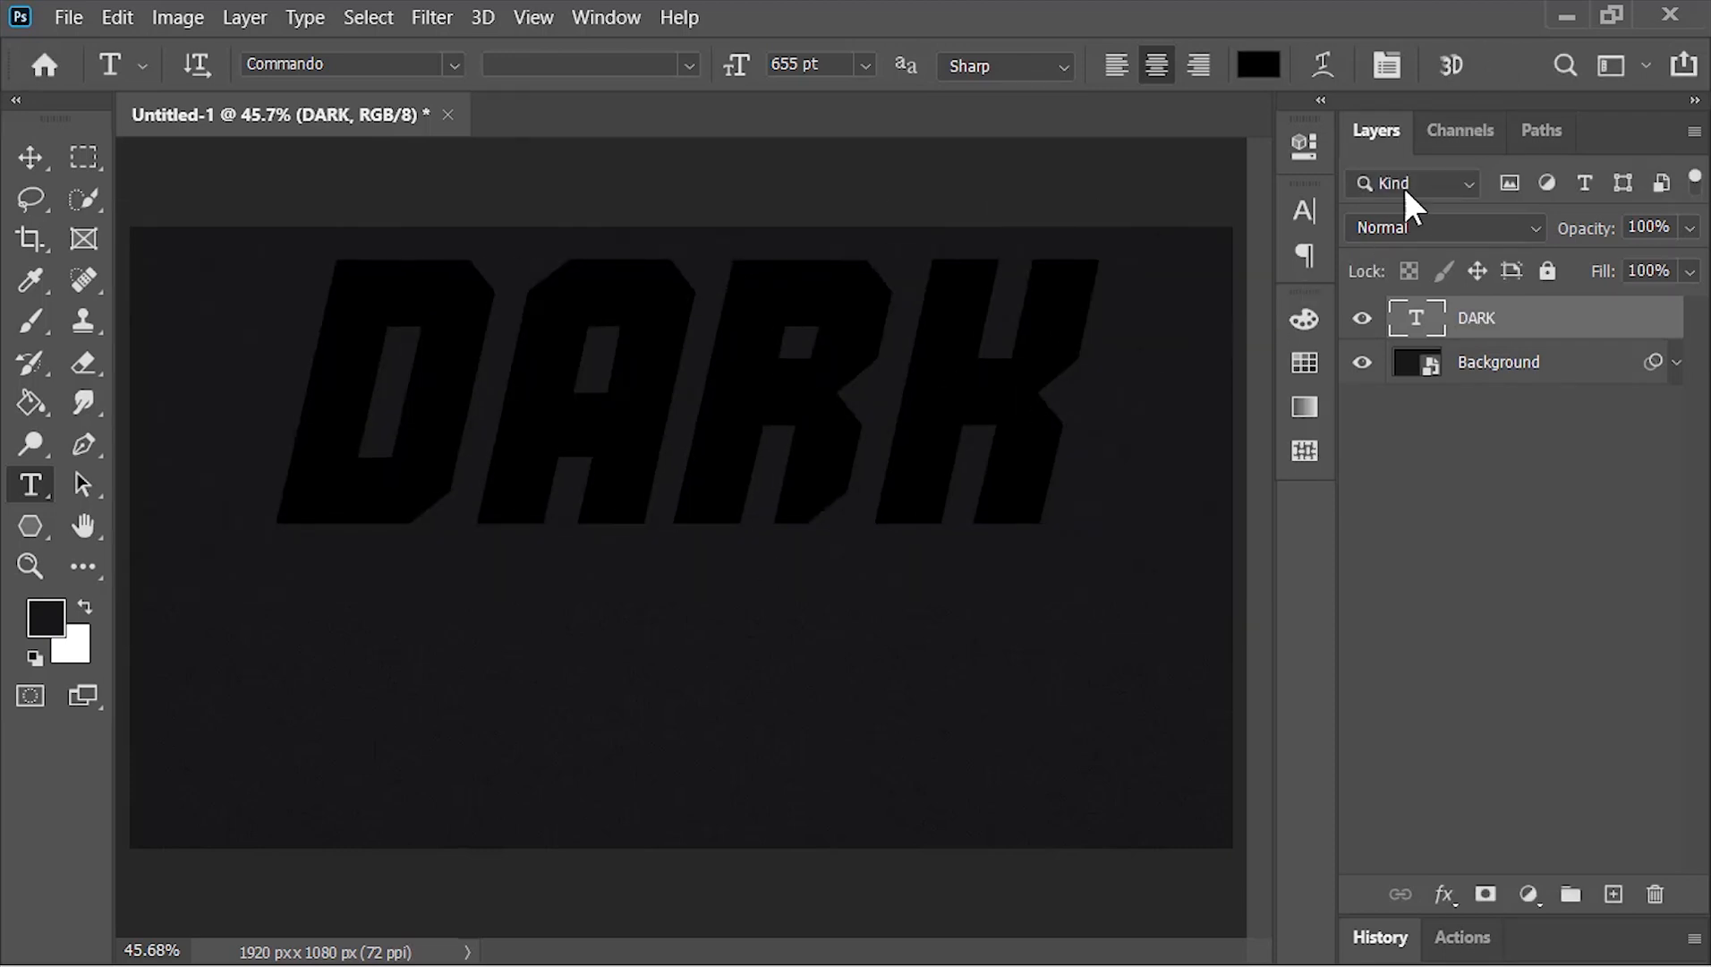
click(28, 156)
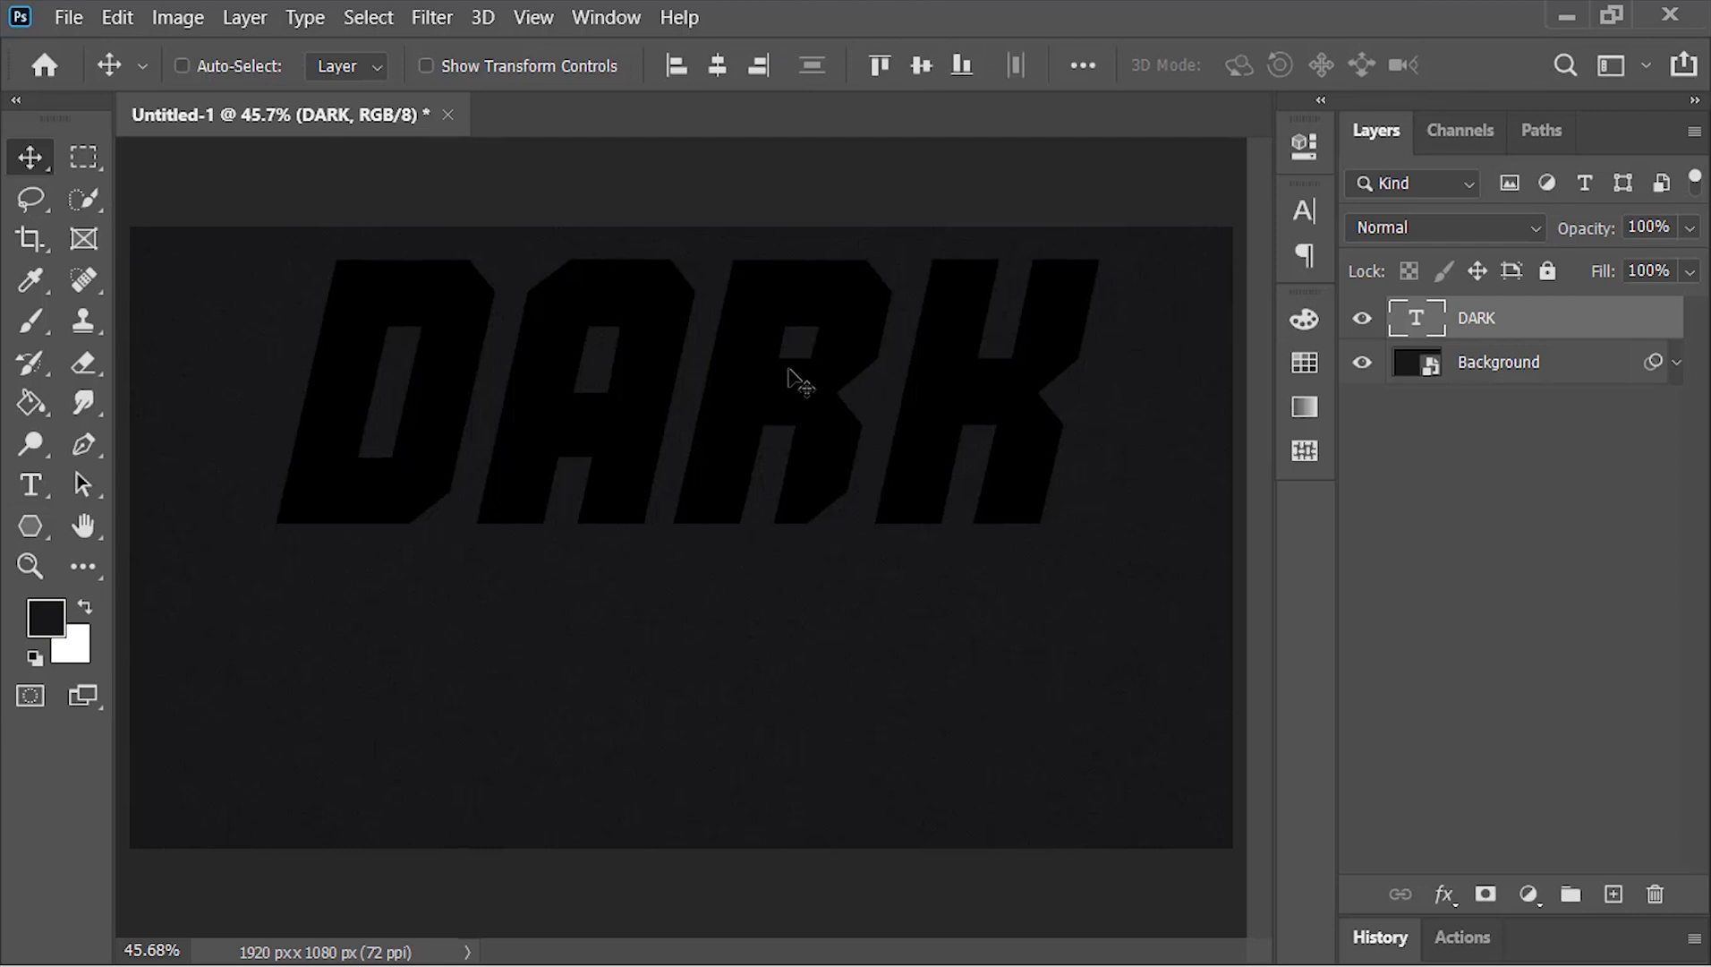
drag(787, 368, 781, 502)
Skew the DARK text horizontally so its slanted letters stand nearly upright
key(ctrl+t)
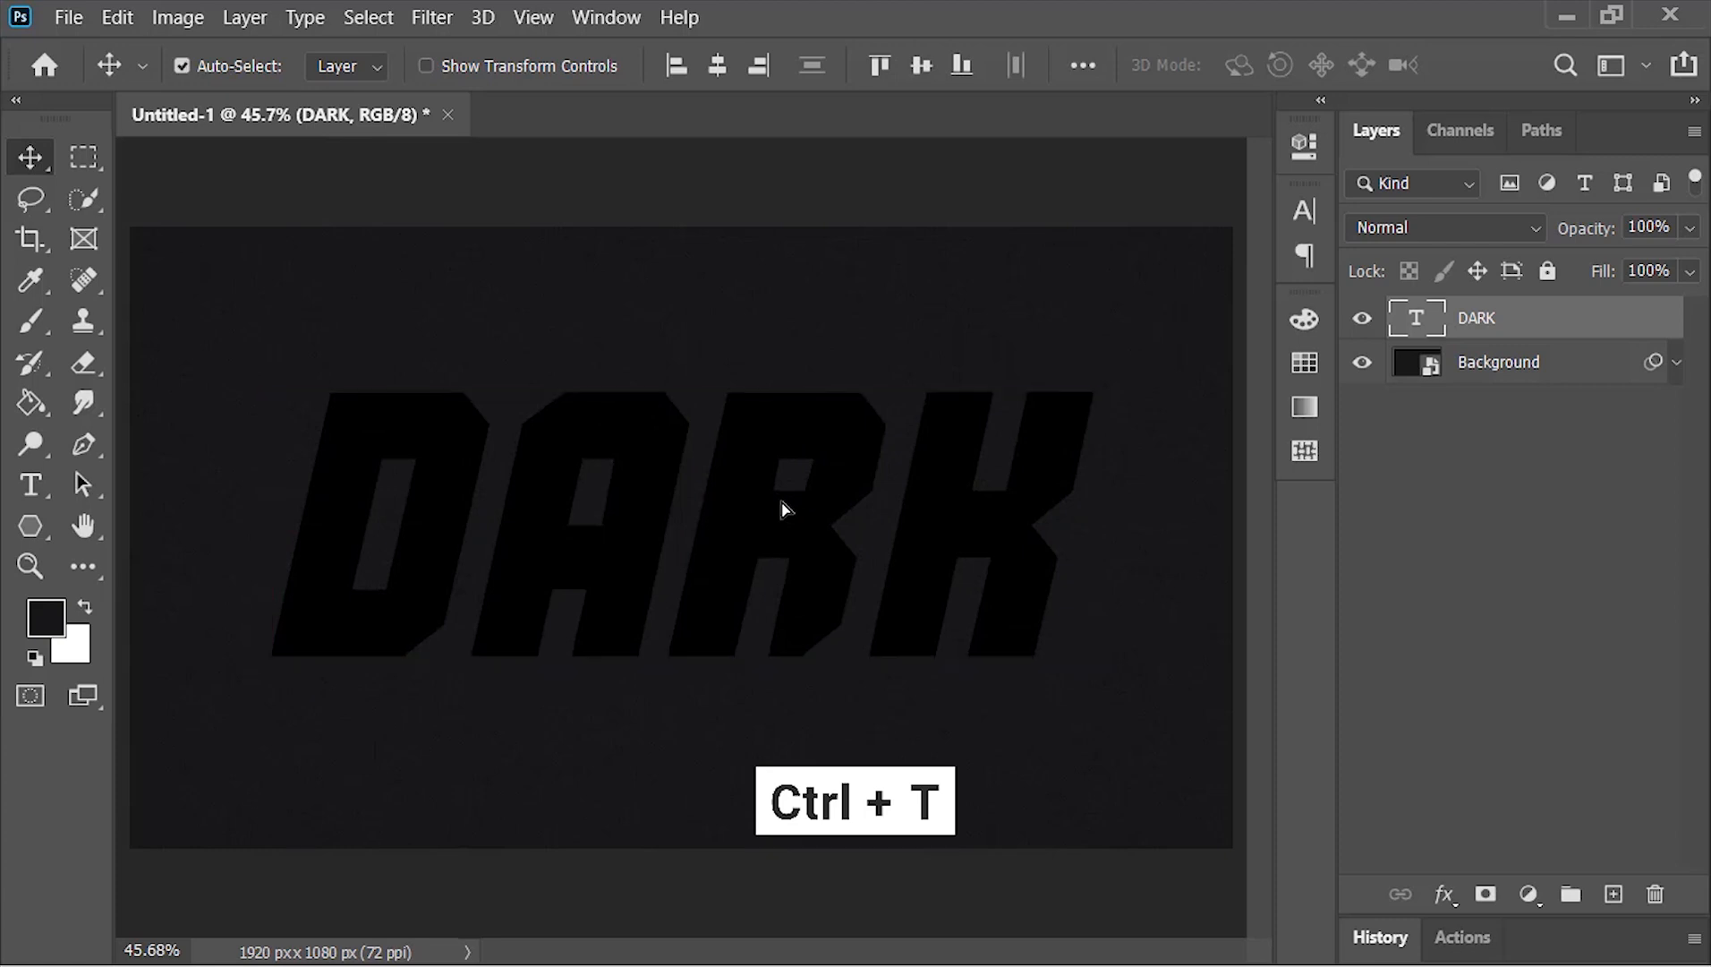
right_click(785, 511)
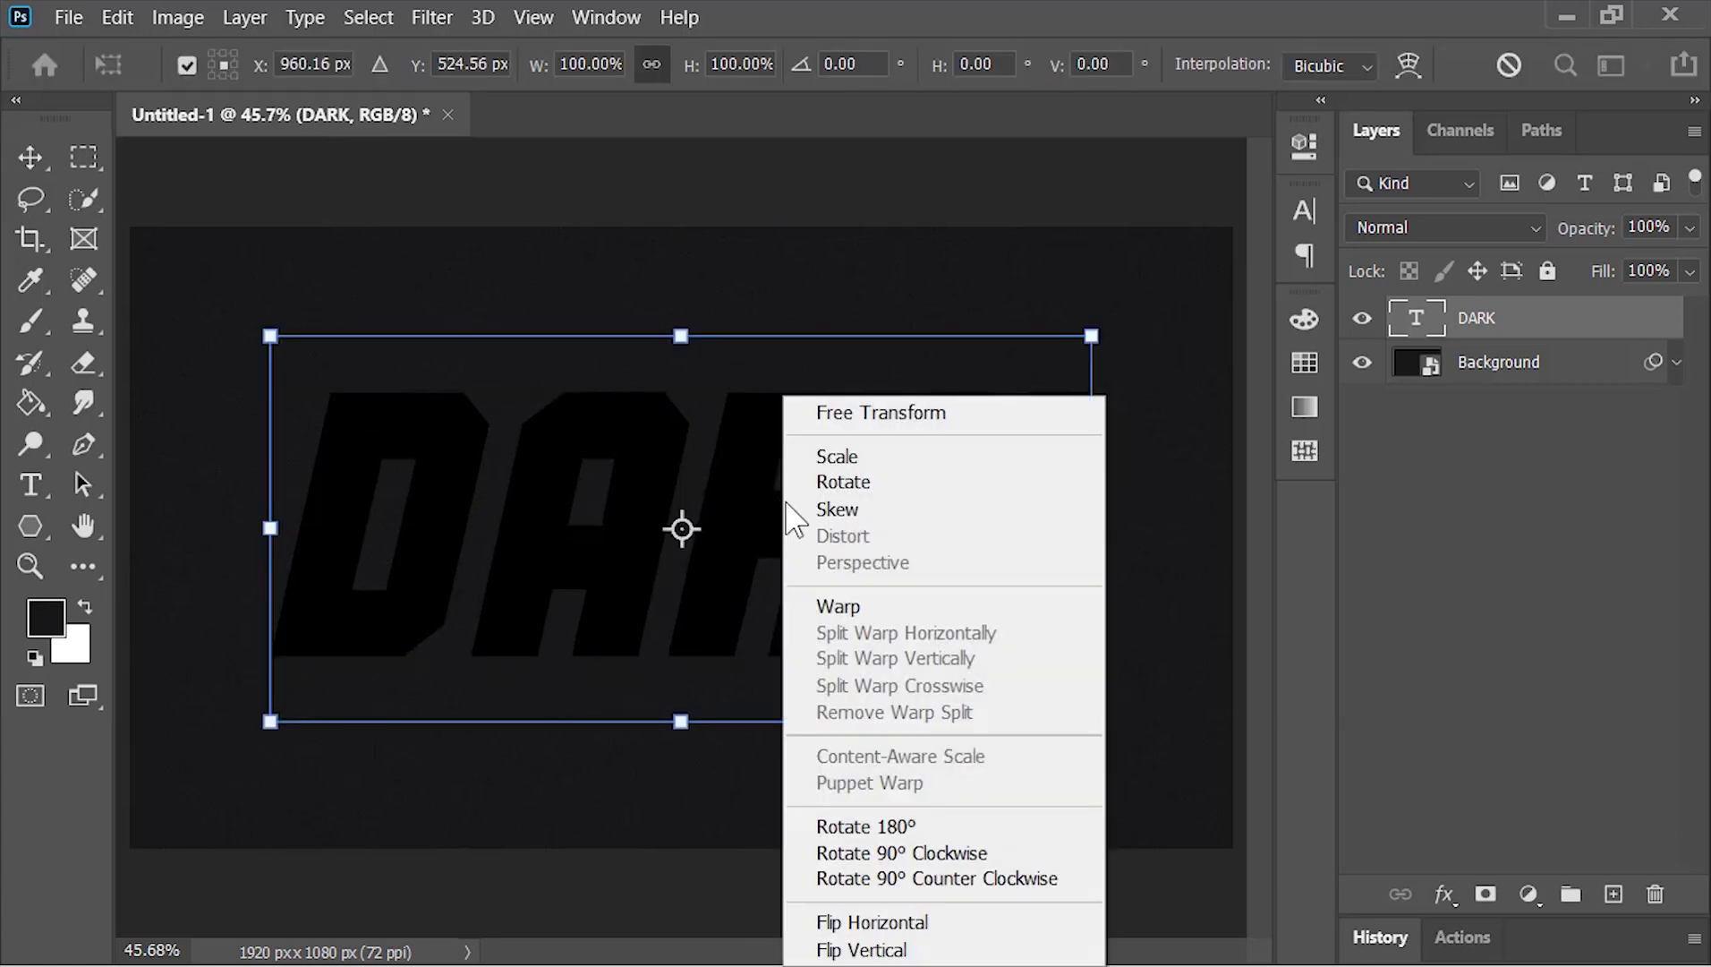
click(850, 510)
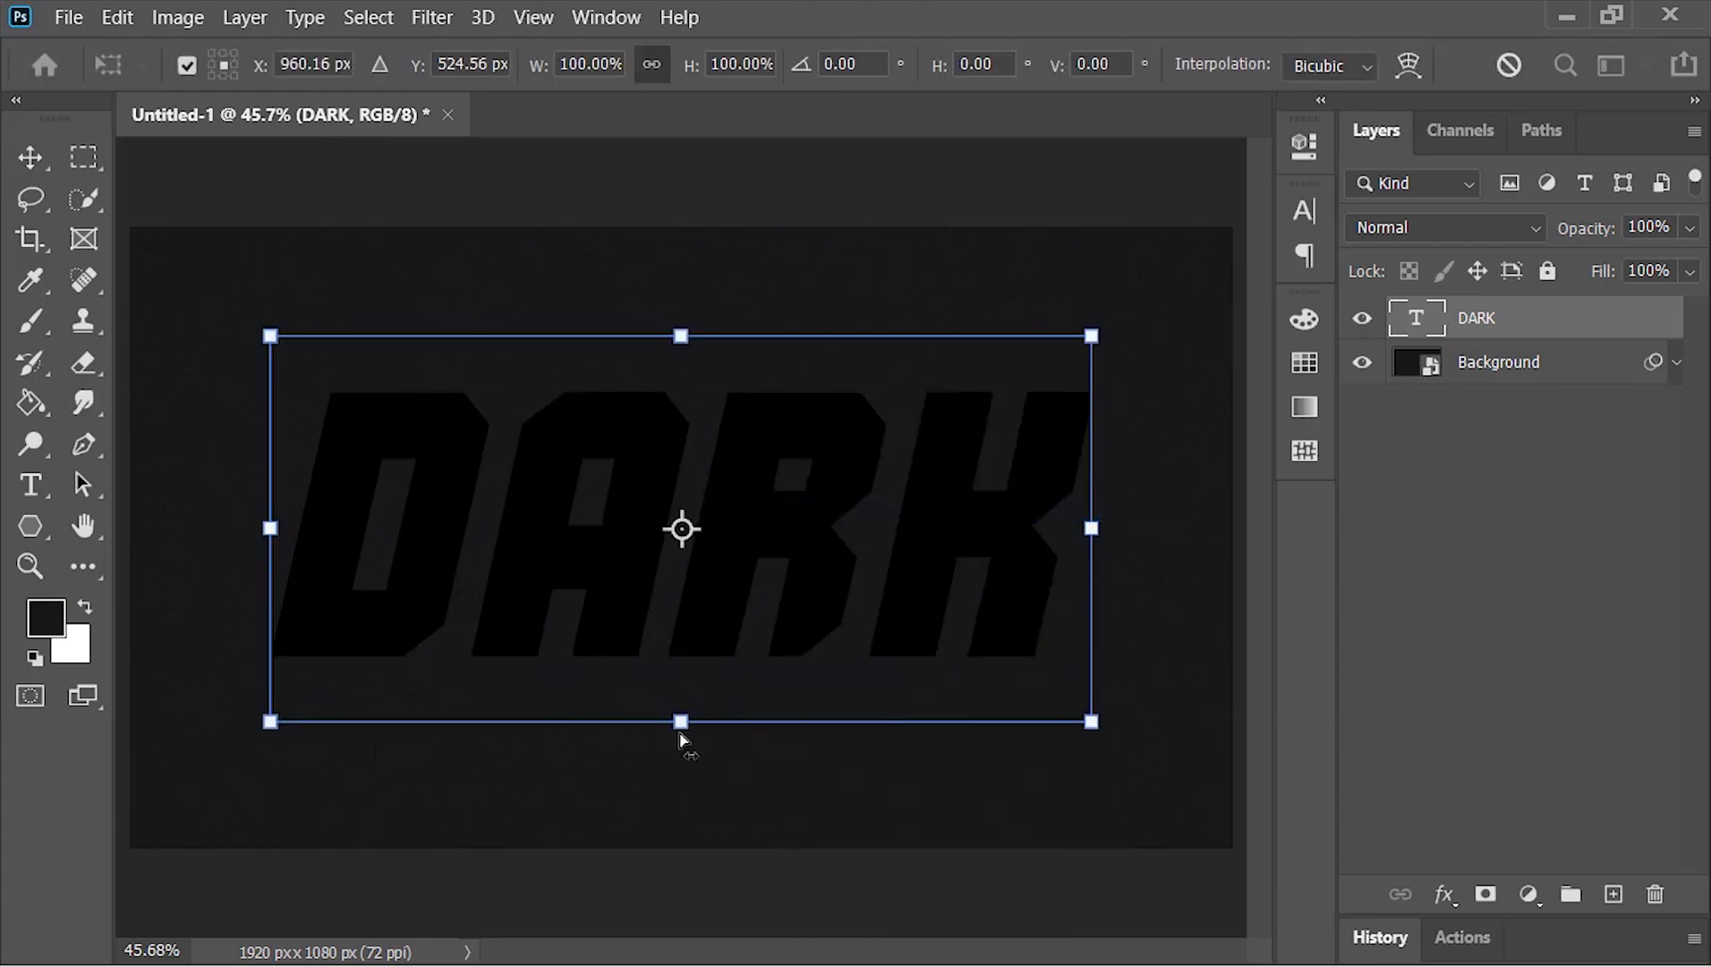
drag(682, 736, 723, 738)
key(Return)
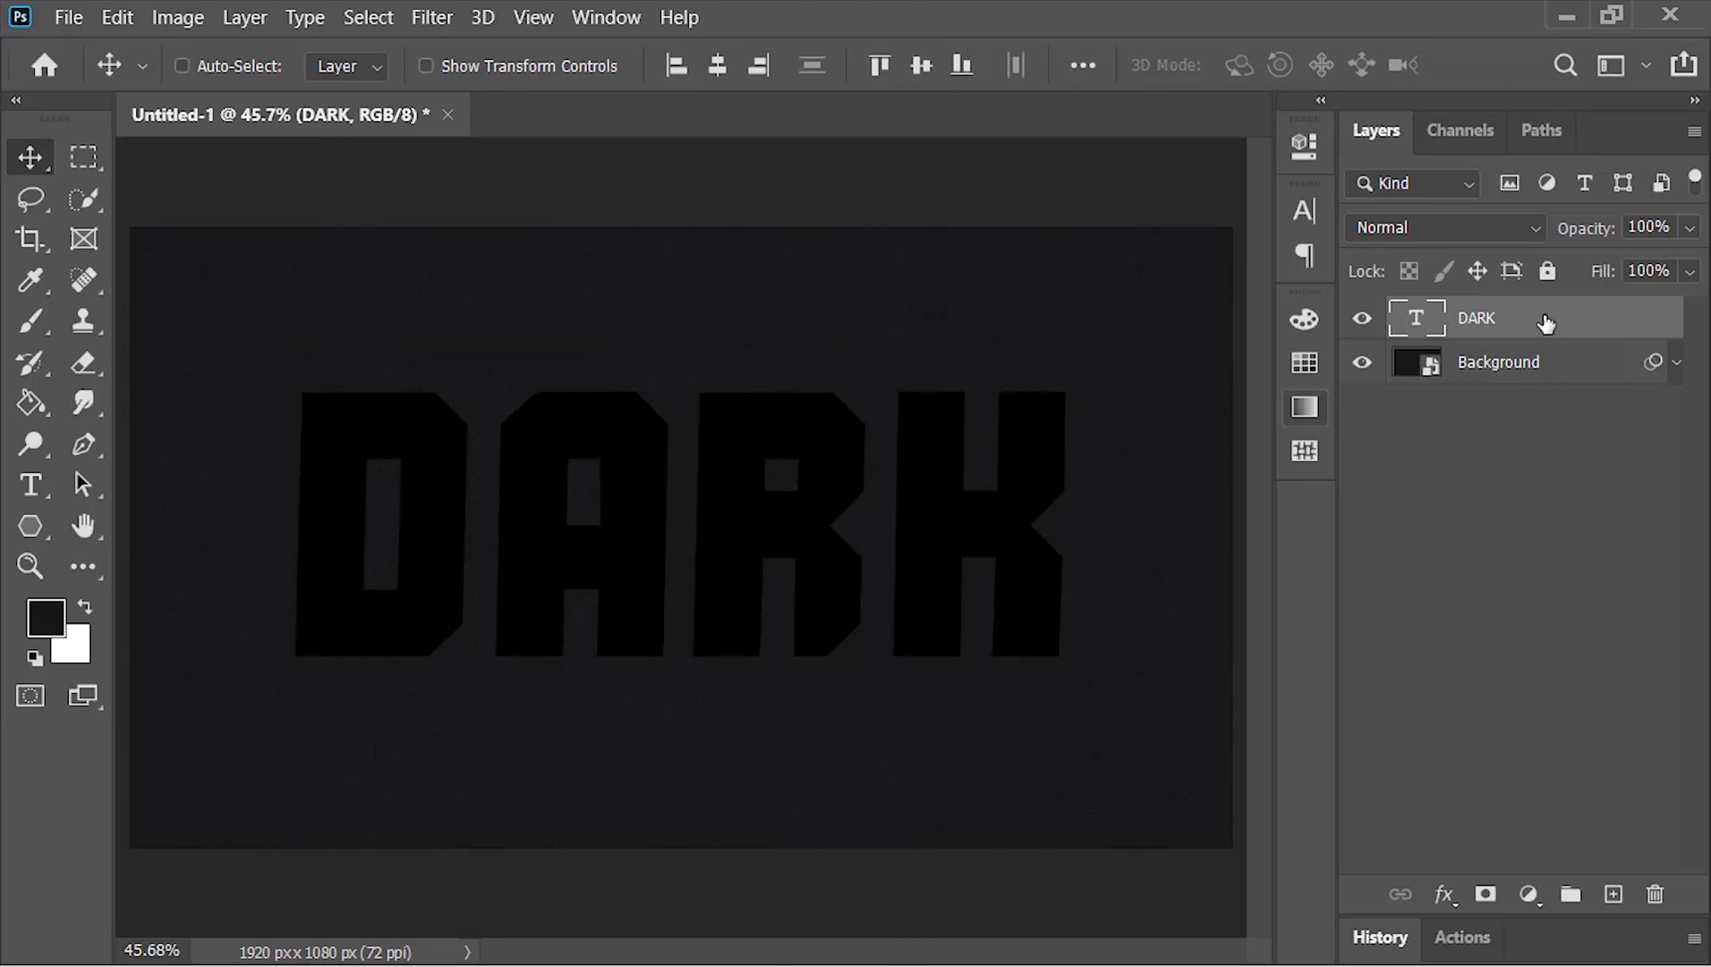
Put the DARK layer in a group named Text and collapse the group
key(ctrl+g)
double_click(1502, 315)
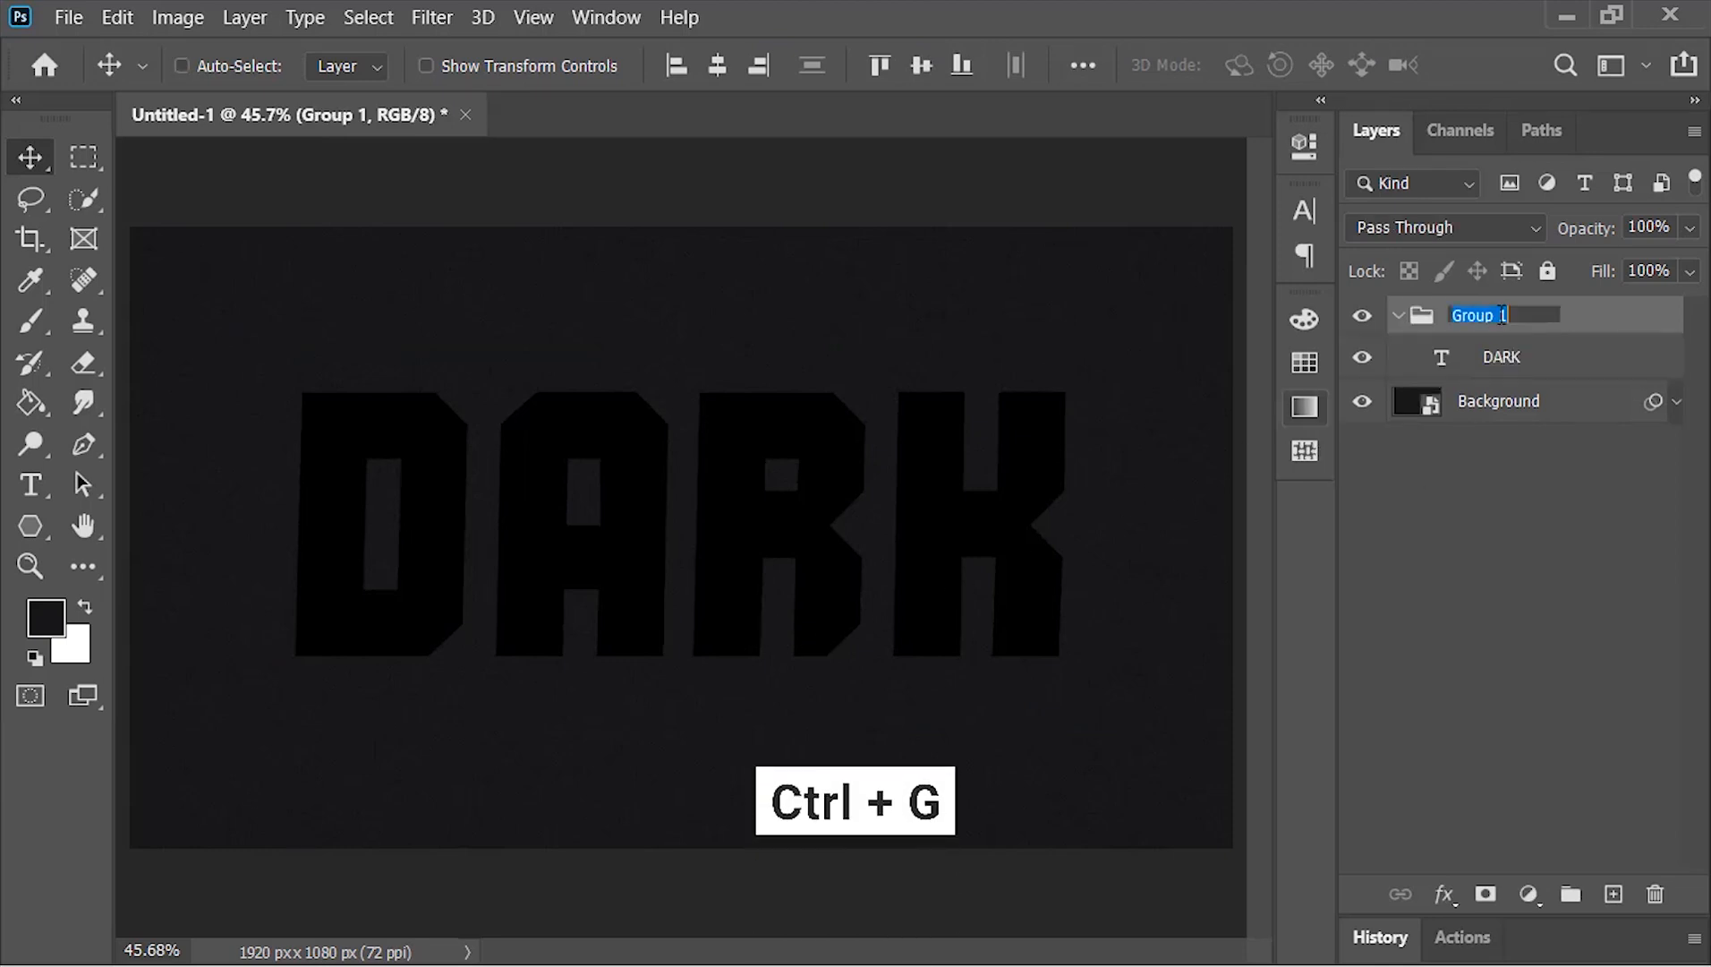
text(Text)
key(Return)
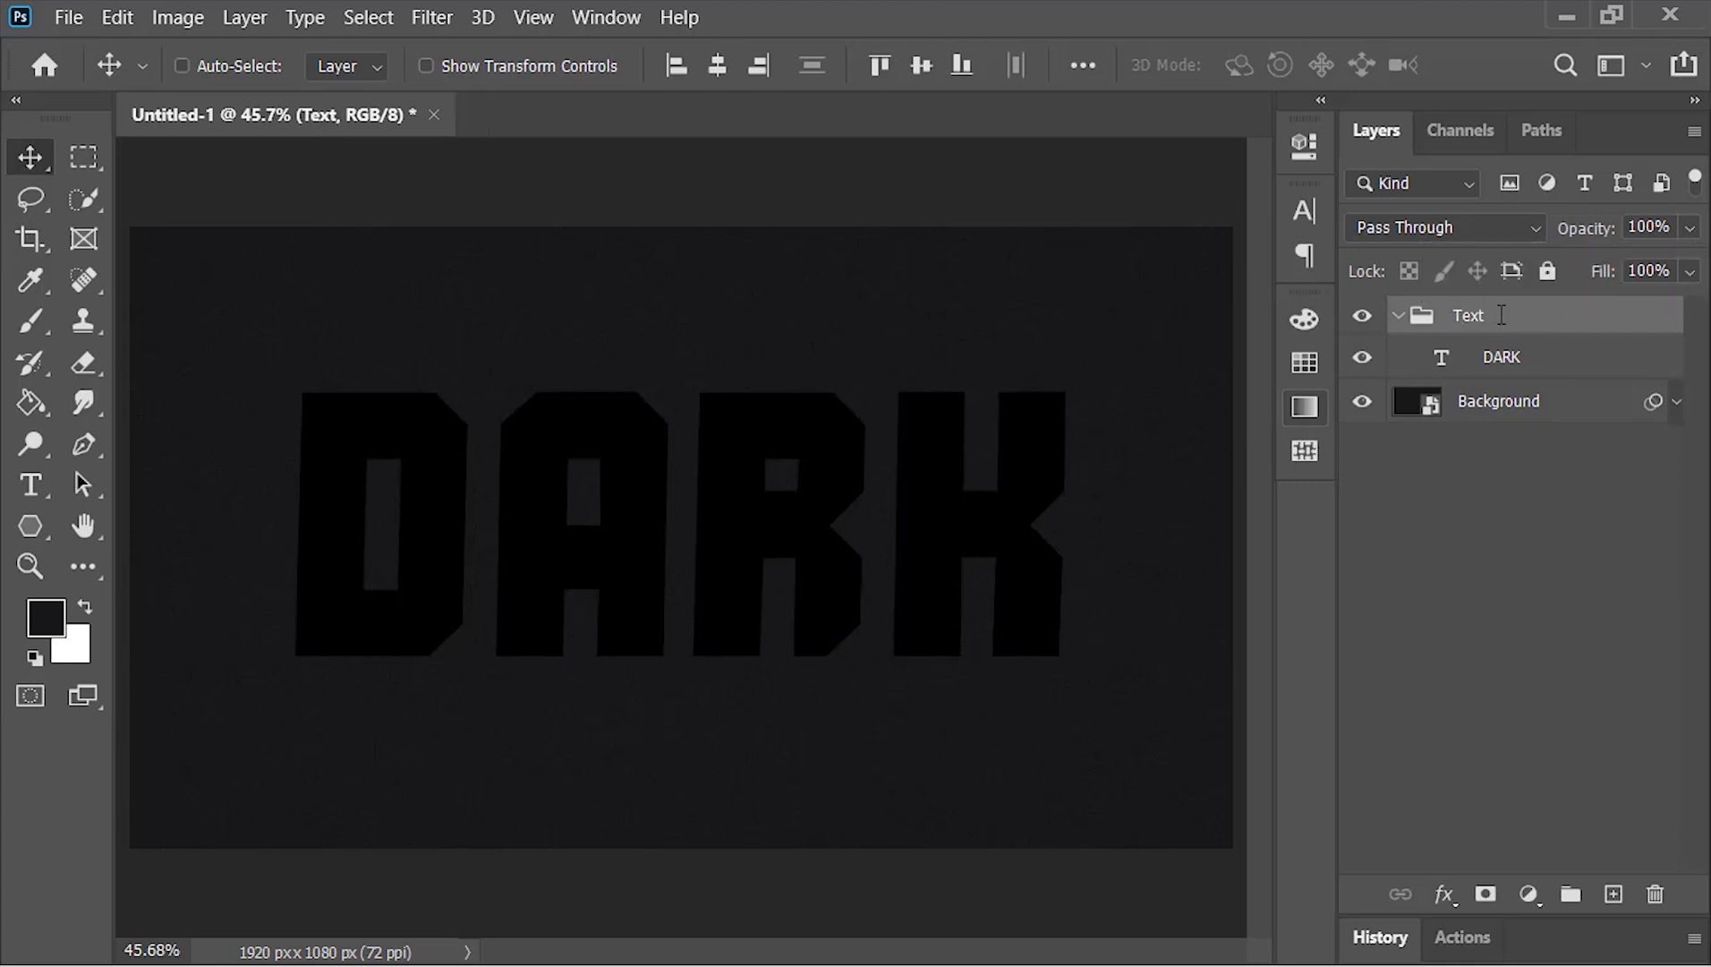
click(1398, 315)
Add a Stroke layer style to the Text group with size 5 px, position Inside, 100% opacity and a Gradient fill
right_click(1549, 315)
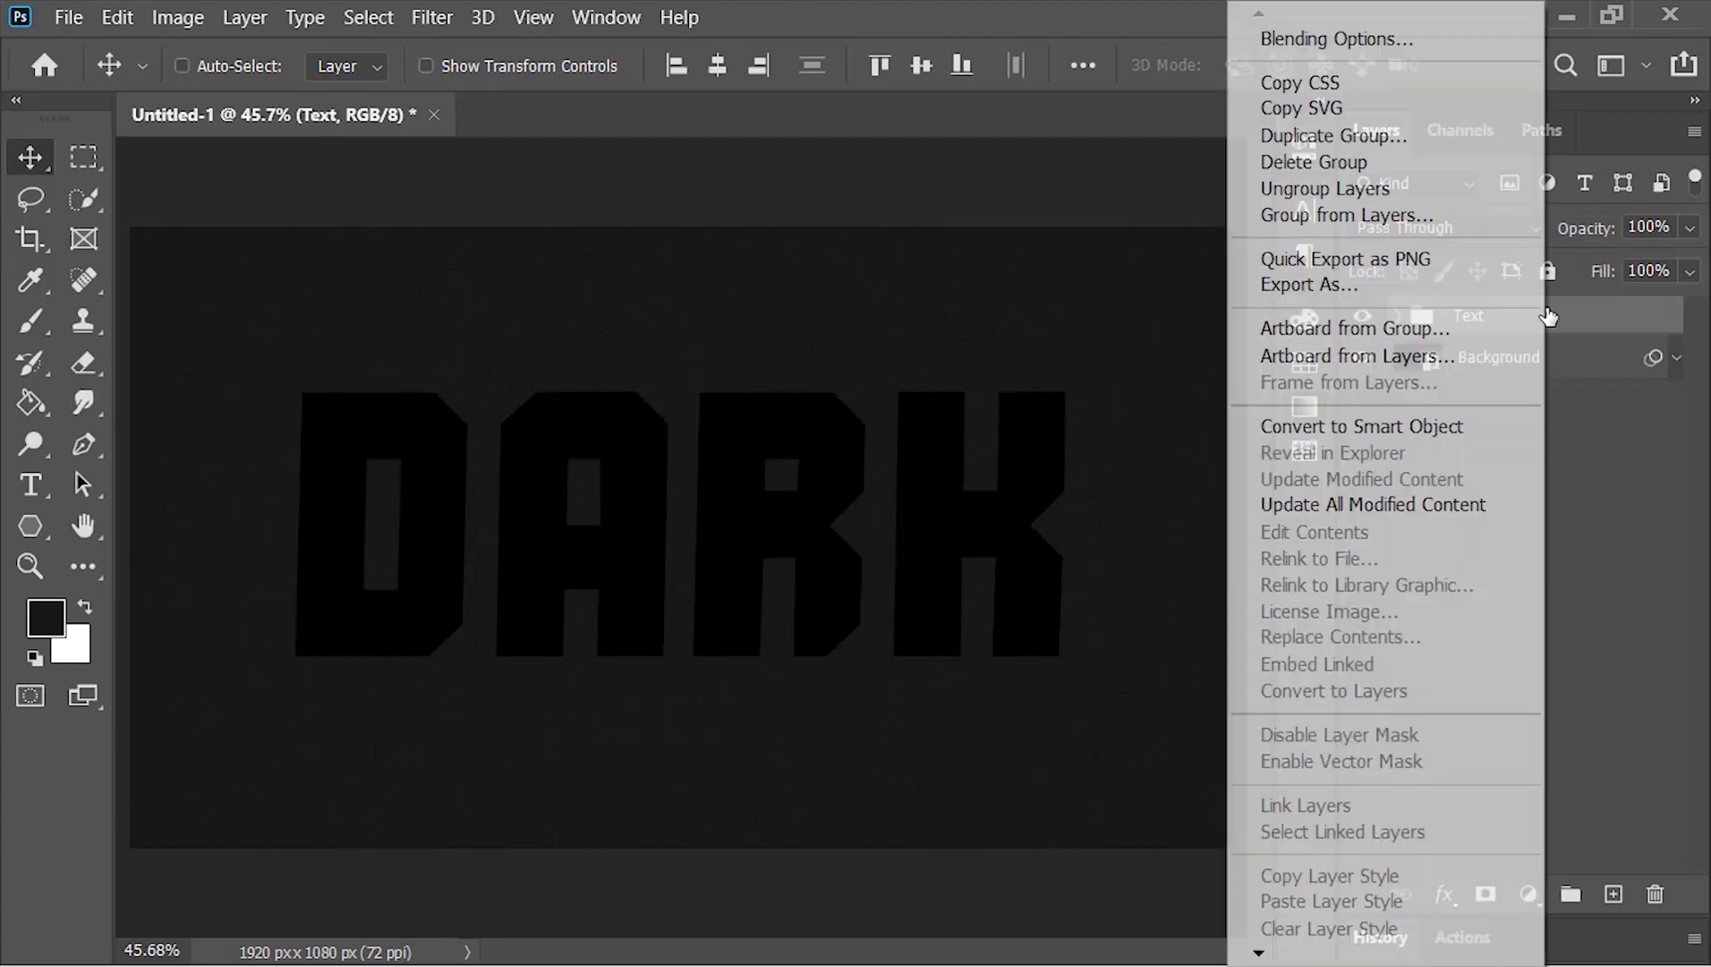
click(1408, 38)
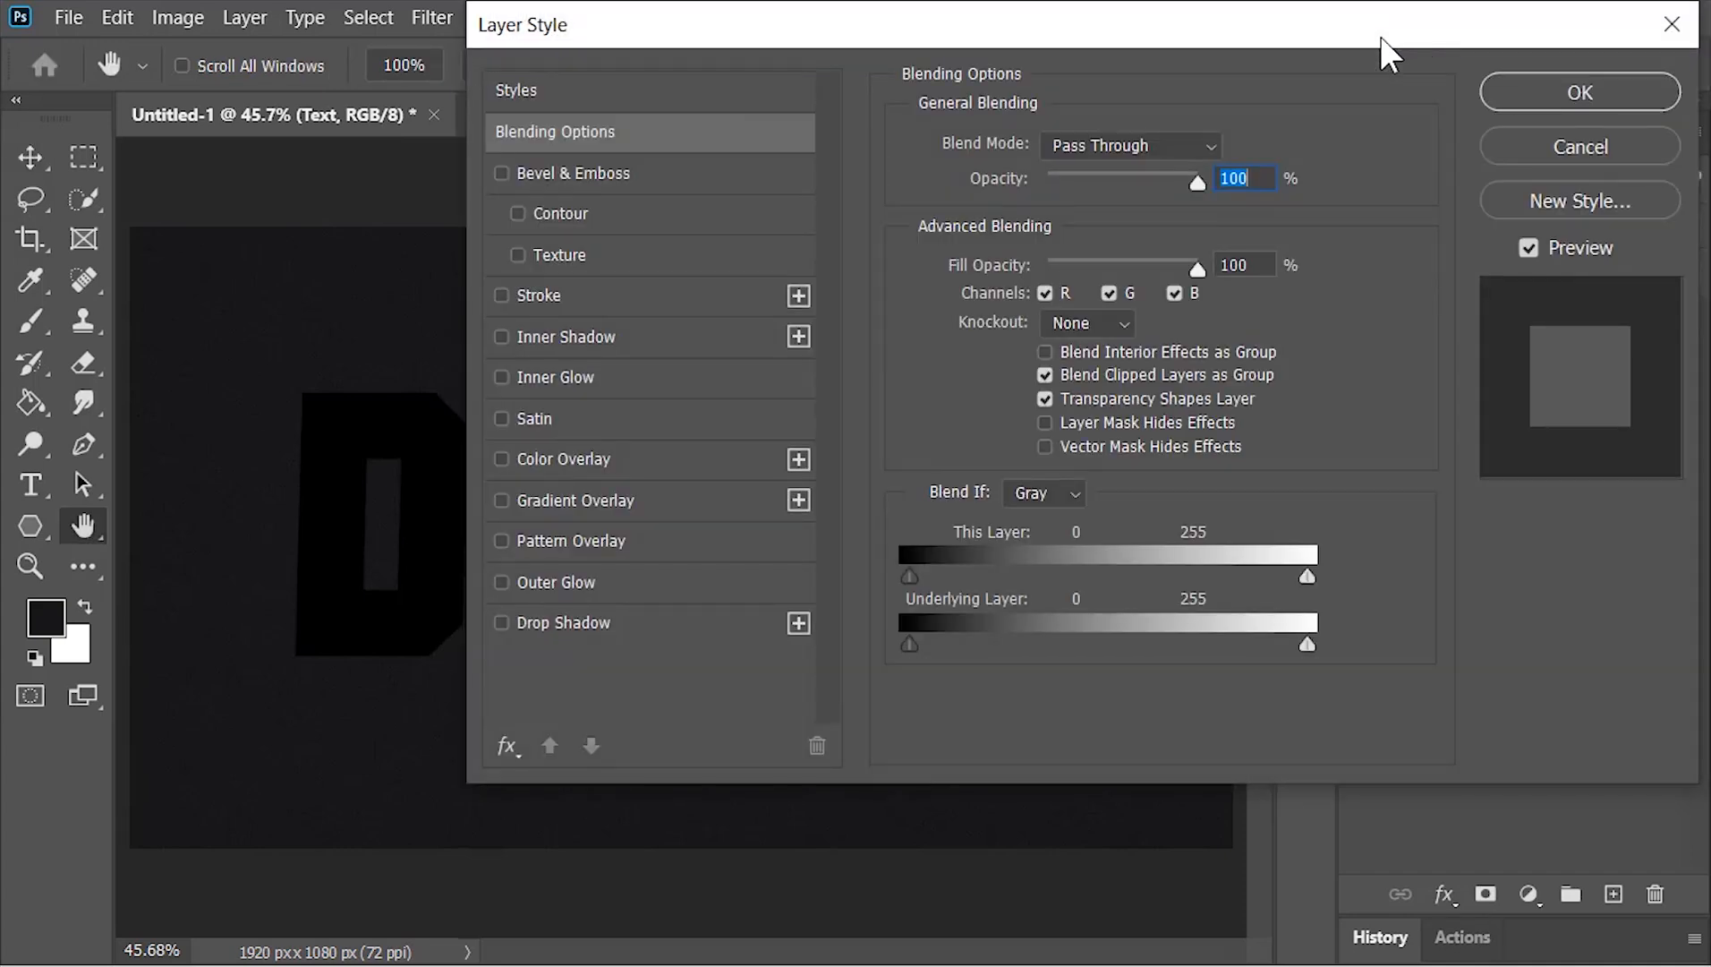
click(699, 294)
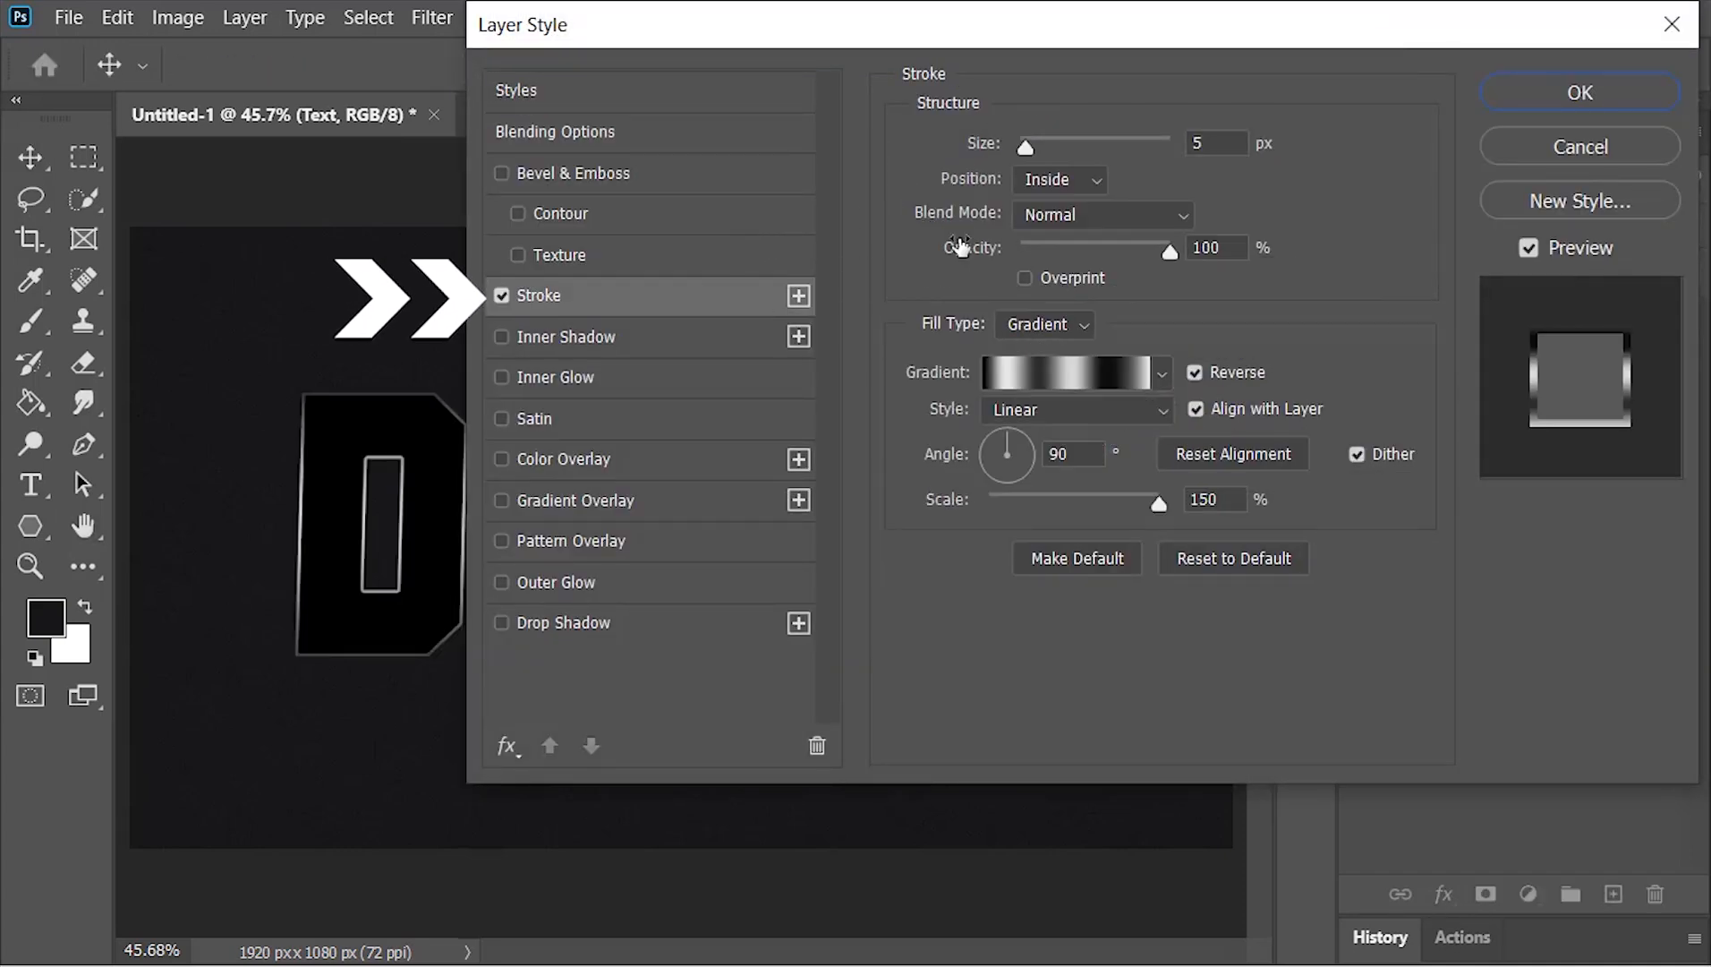
click(1234, 140)
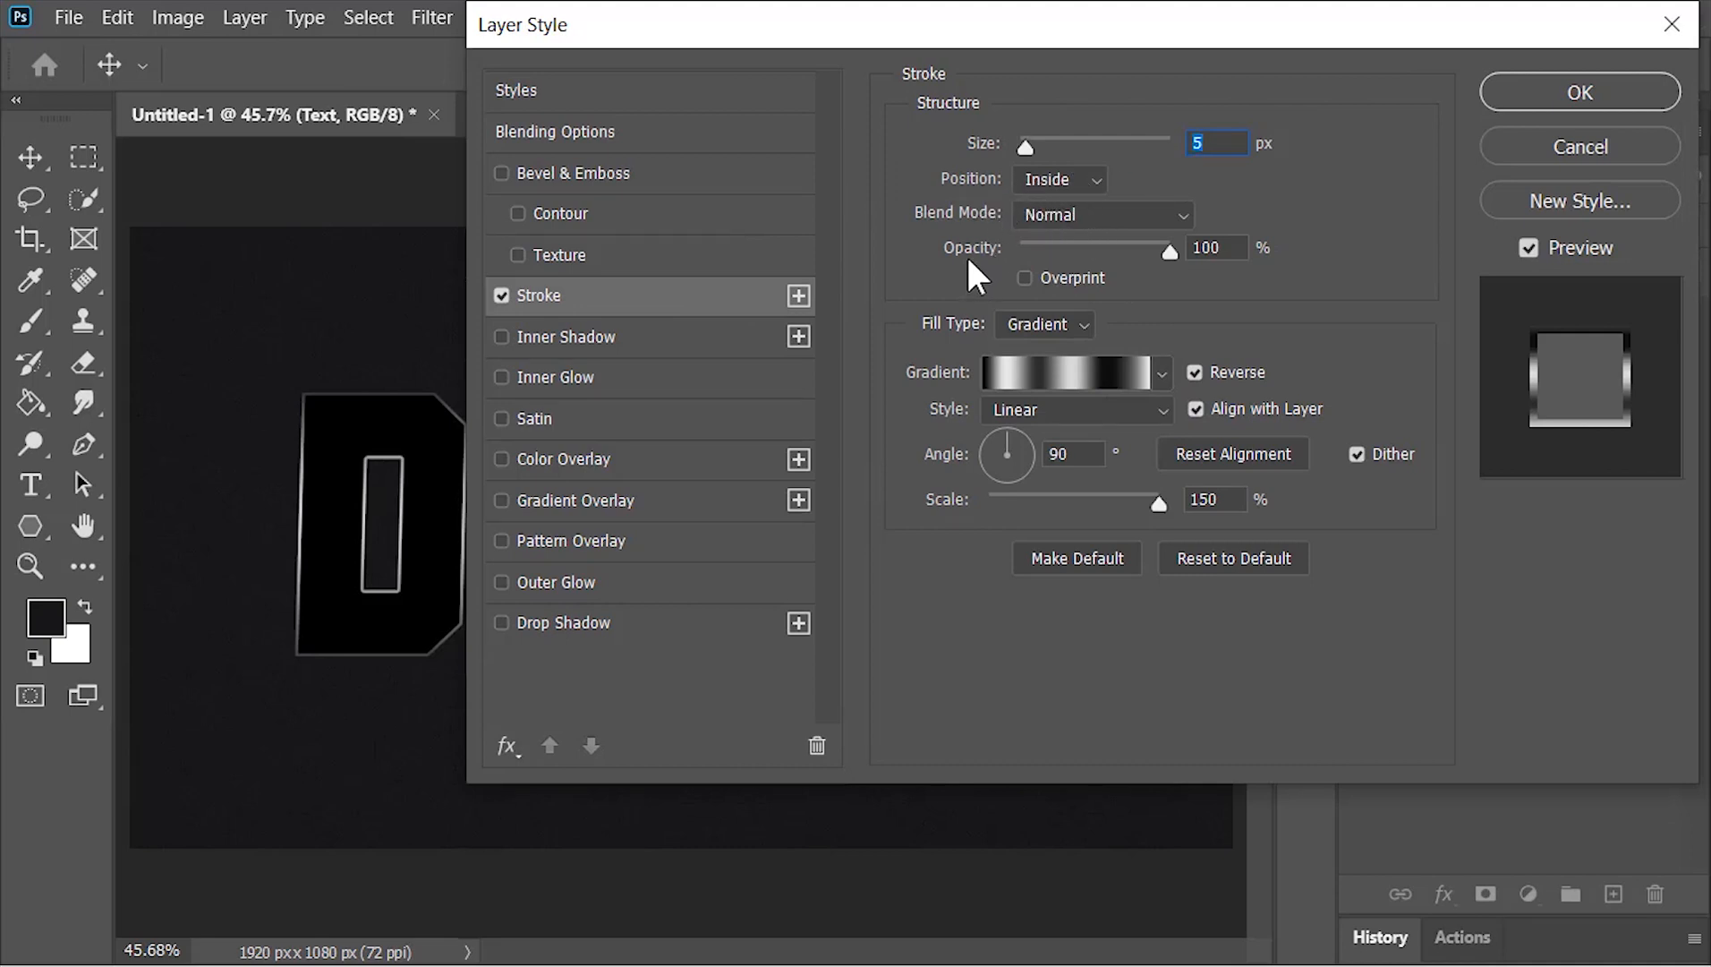
click(1241, 246)
click(934, 320)
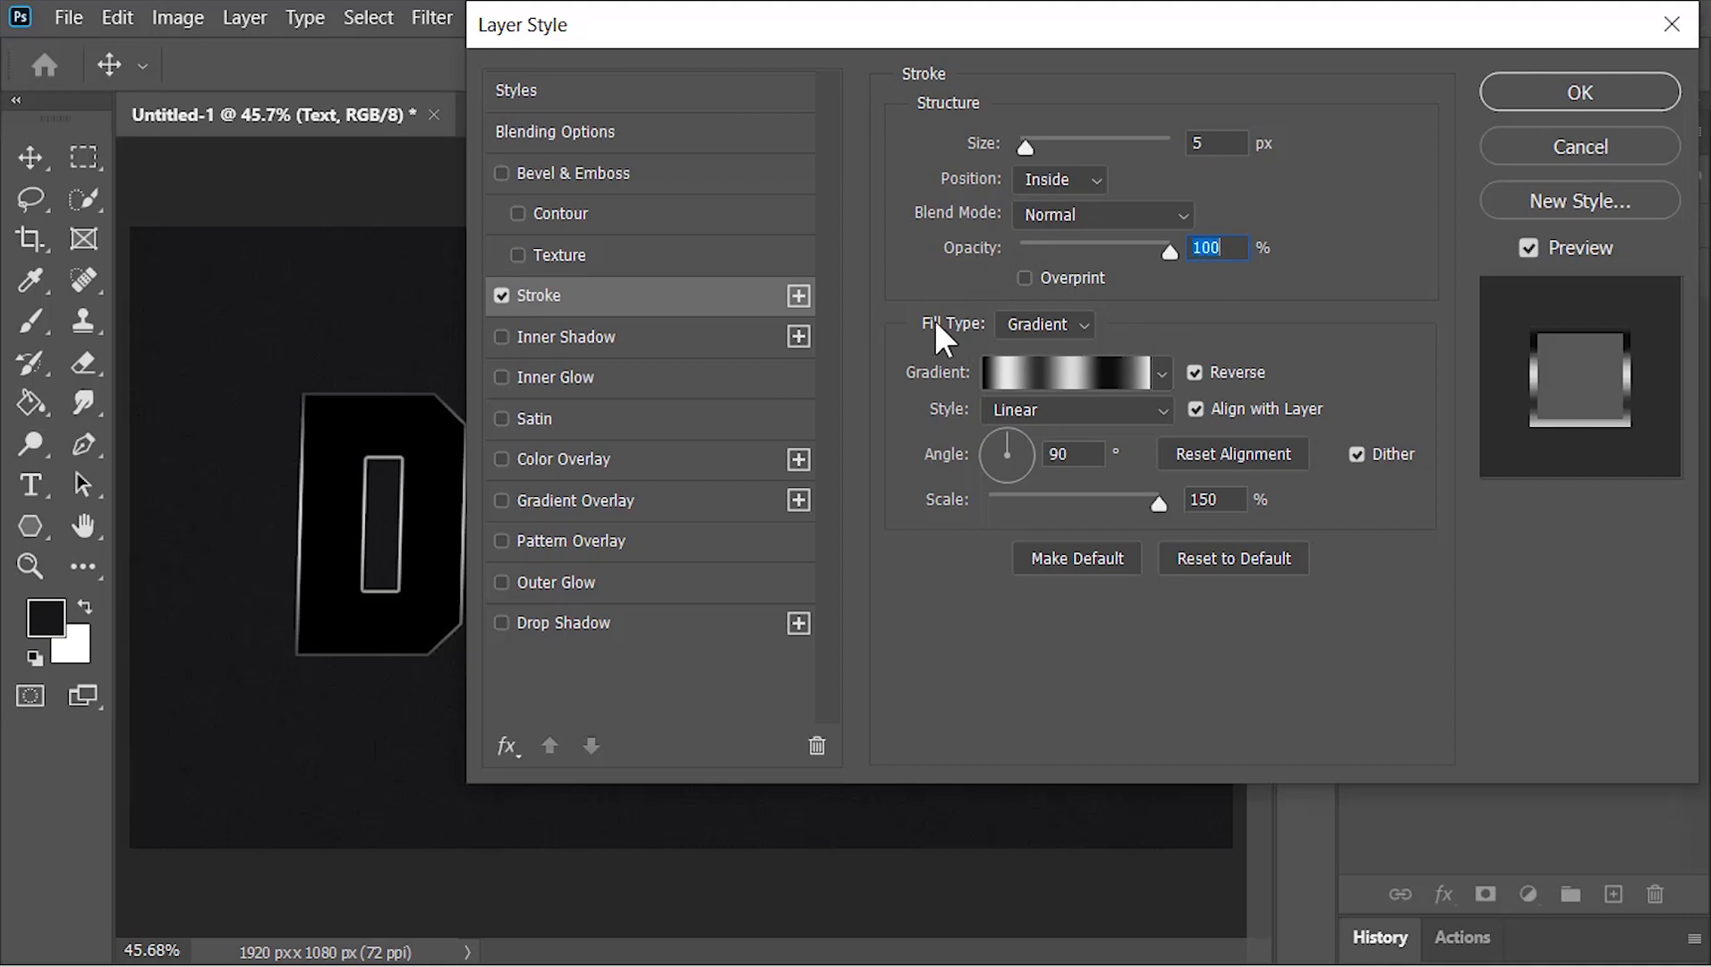
click(1030, 322)
click(1058, 367)
Base the stroke gradient on the Foreground to Background preset and set its first colour stop to #f4f4f4
click(1080, 378)
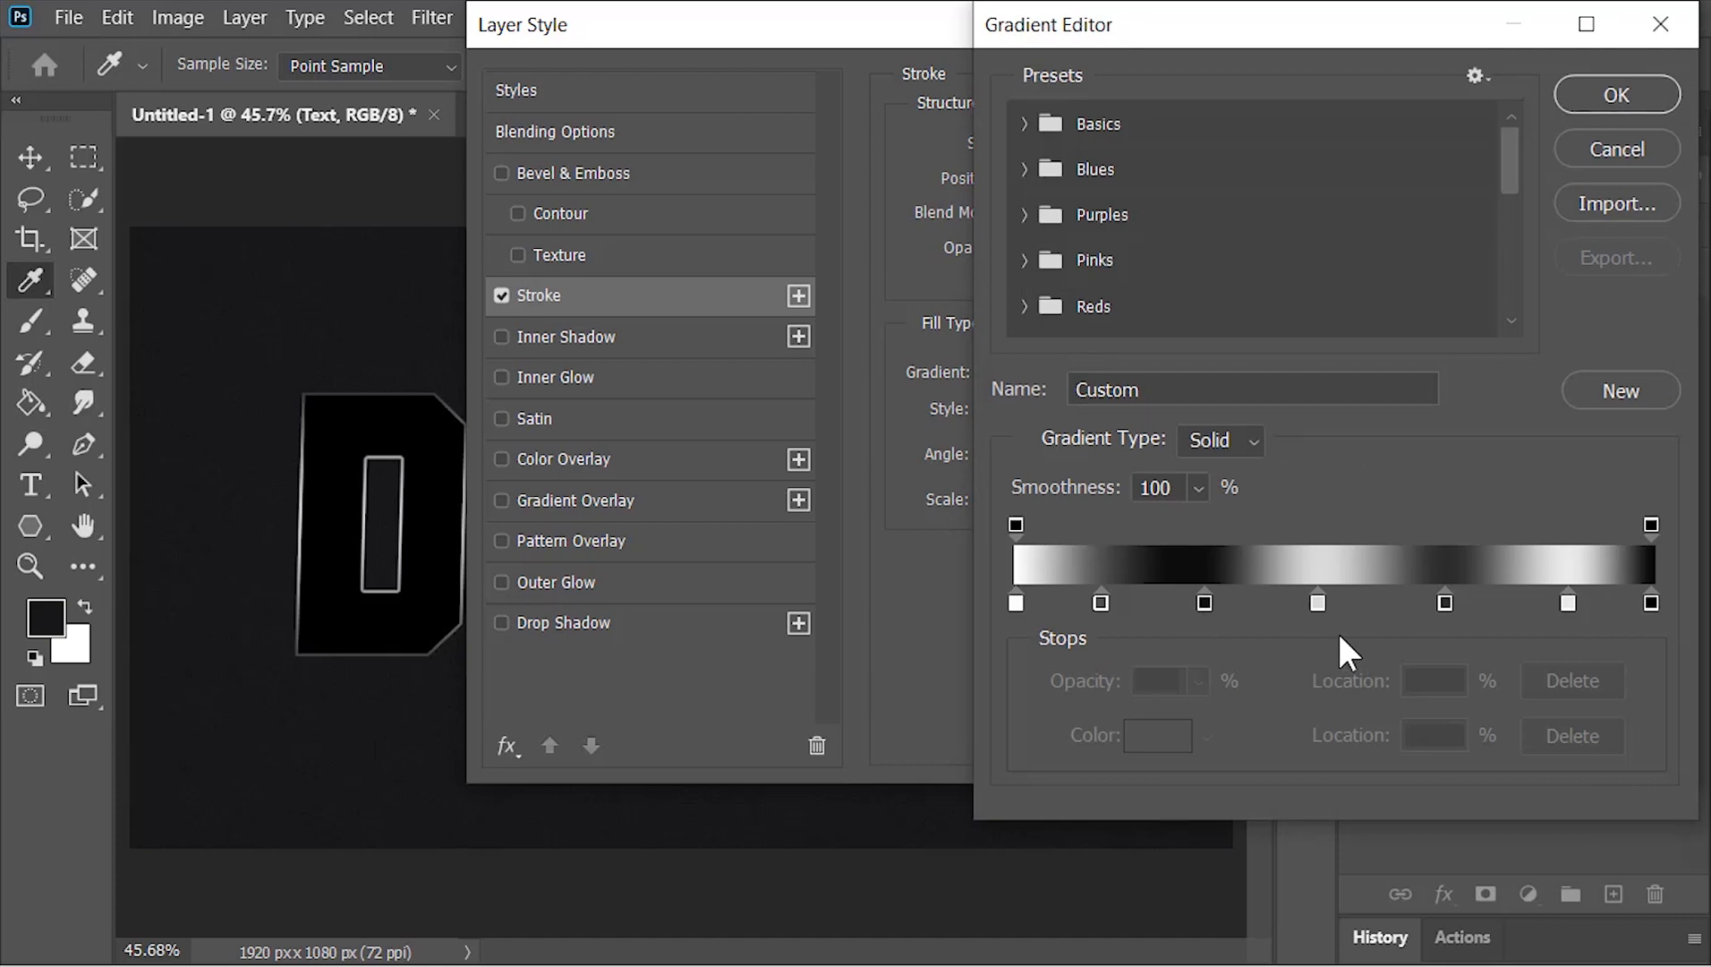
click(1025, 124)
click(1054, 179)
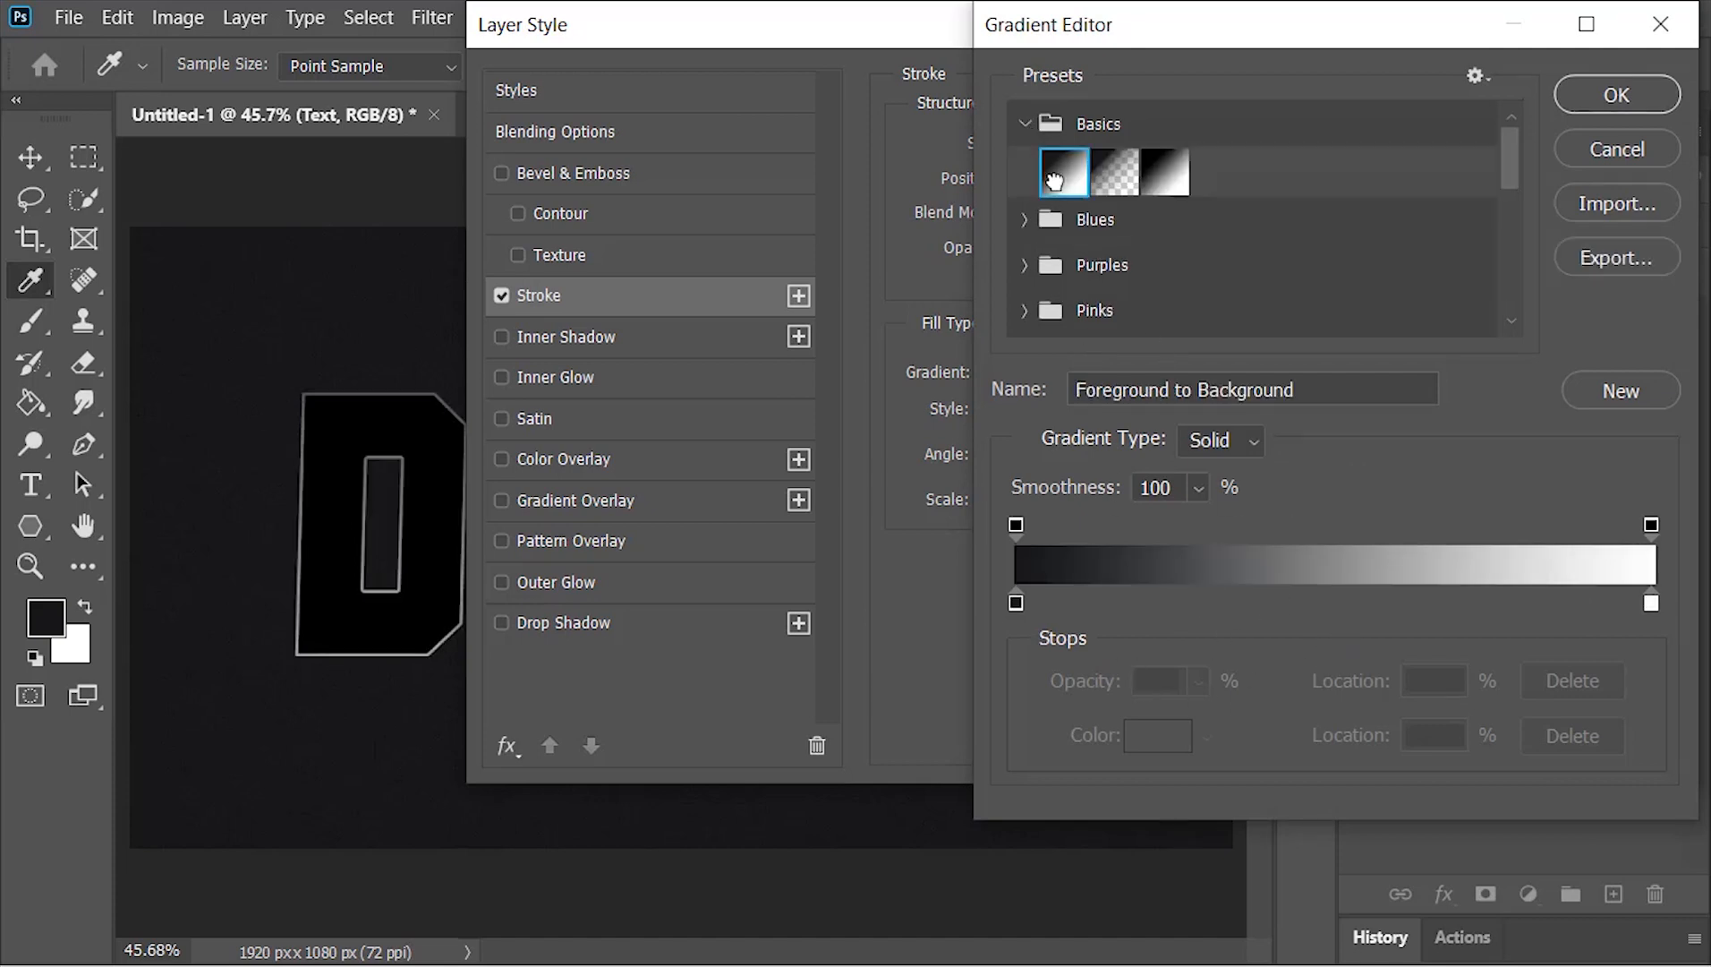
double_click(1017, 603)
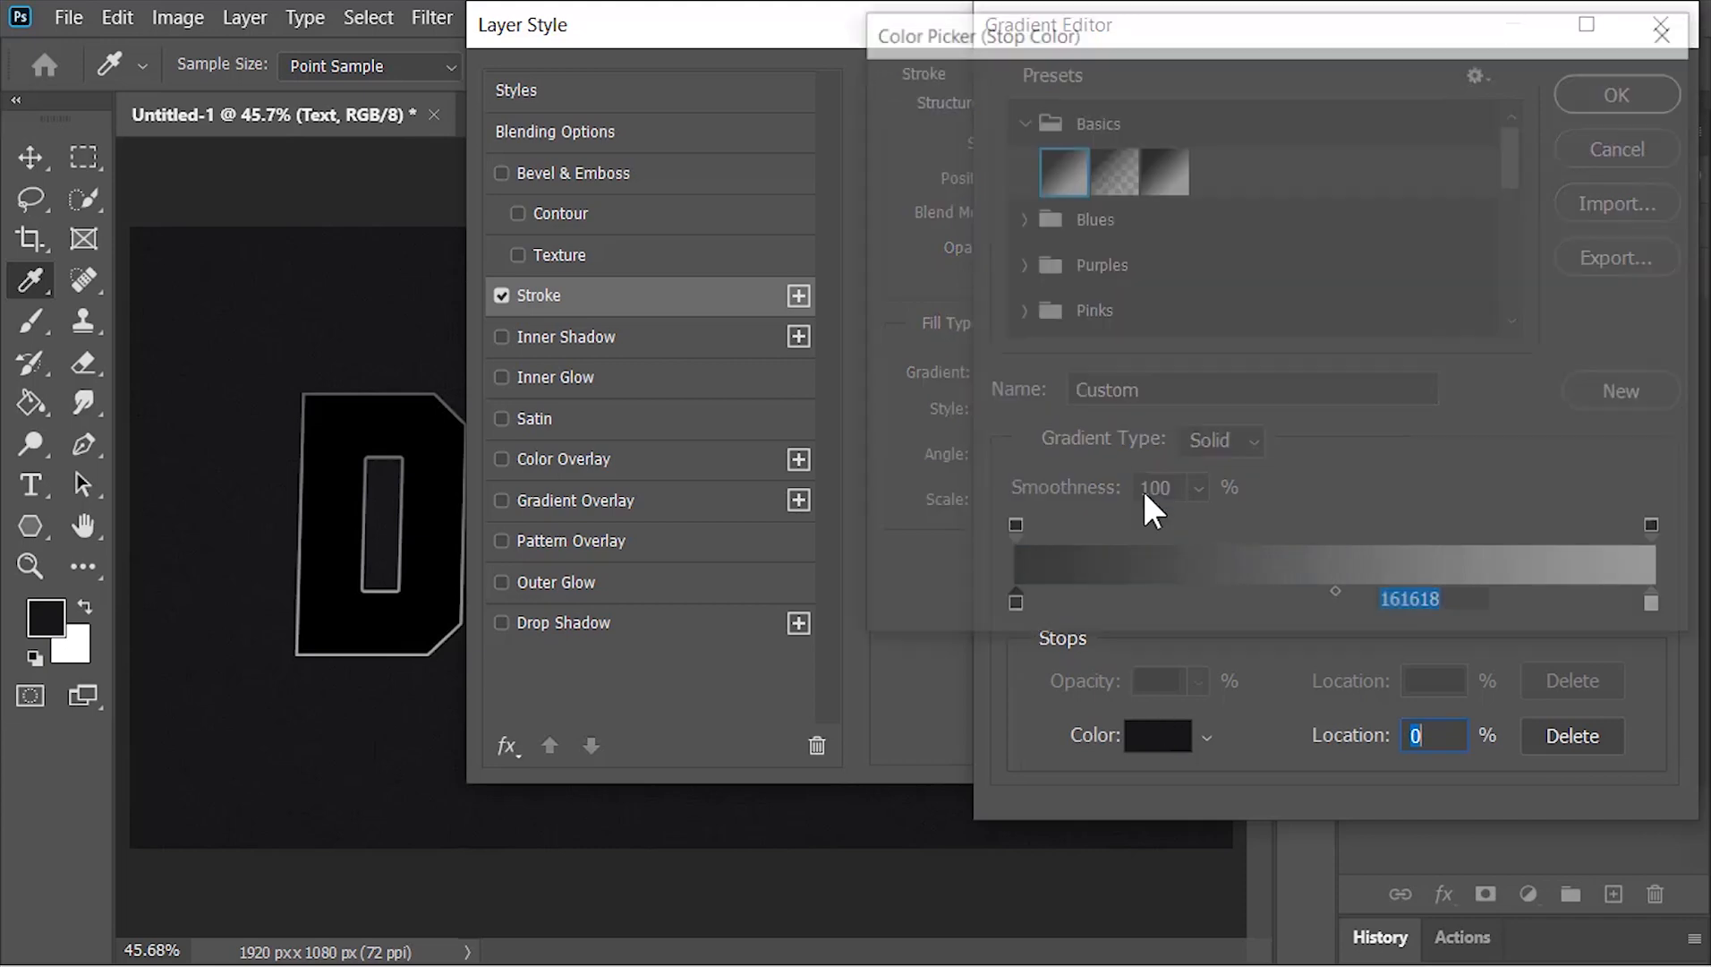
text(e0e6f1)
drag(866, 94, 875, 121)
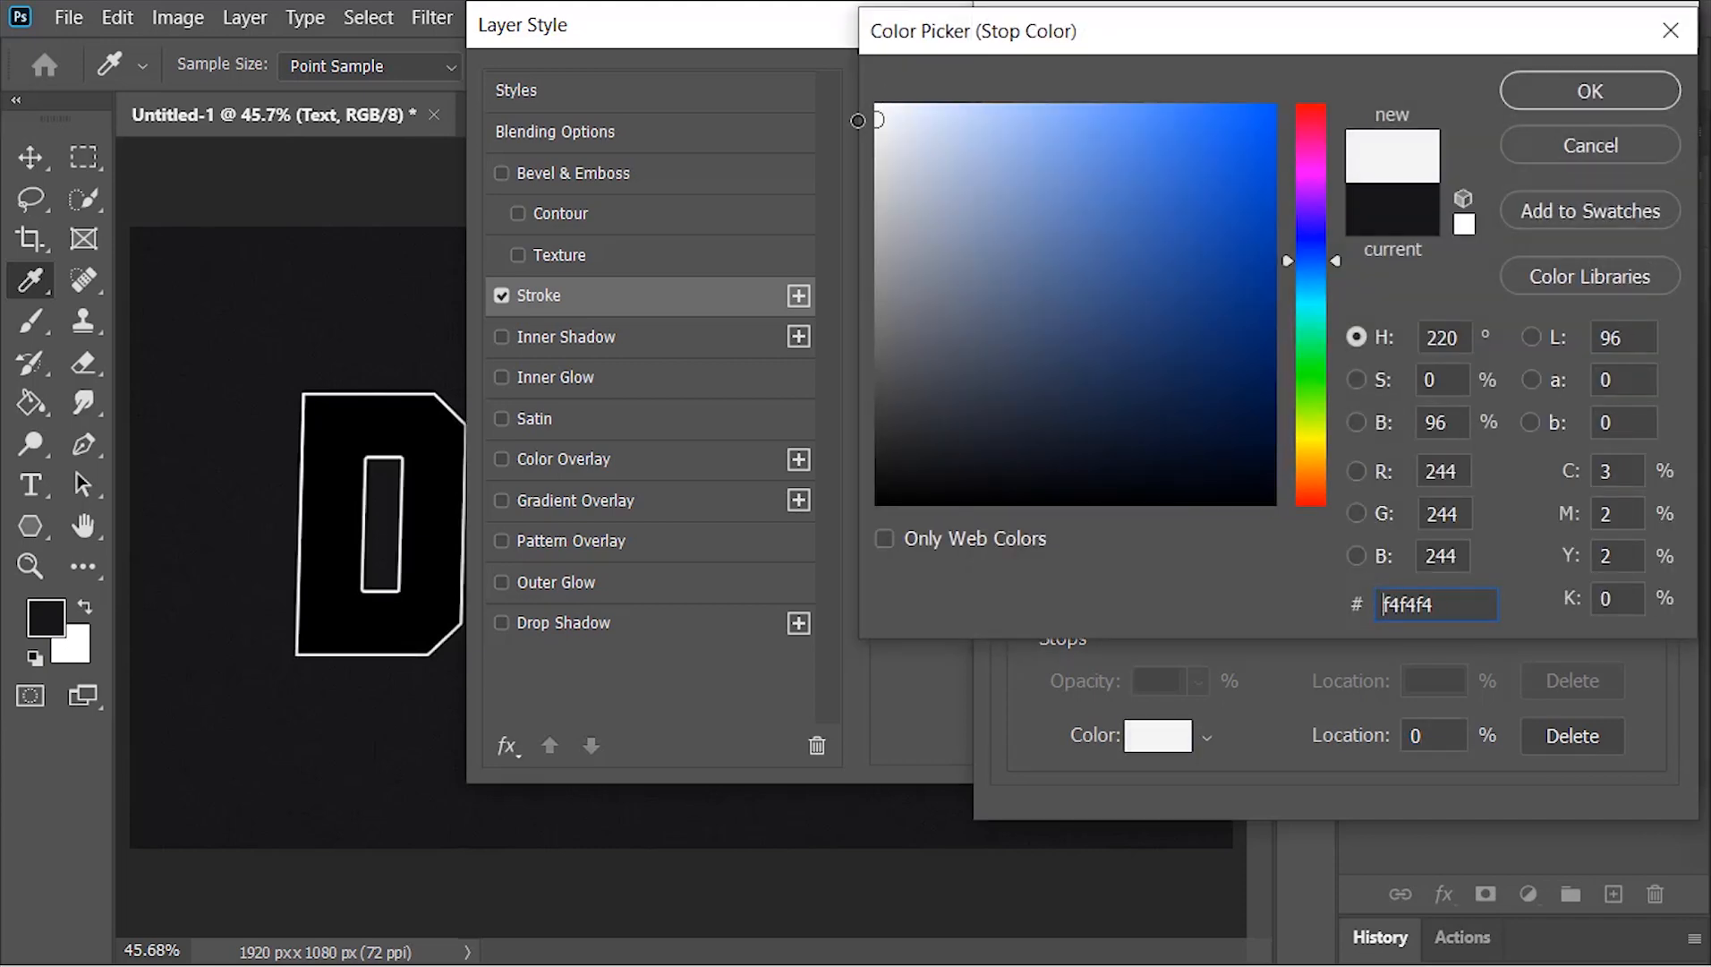
click(1575, 89)
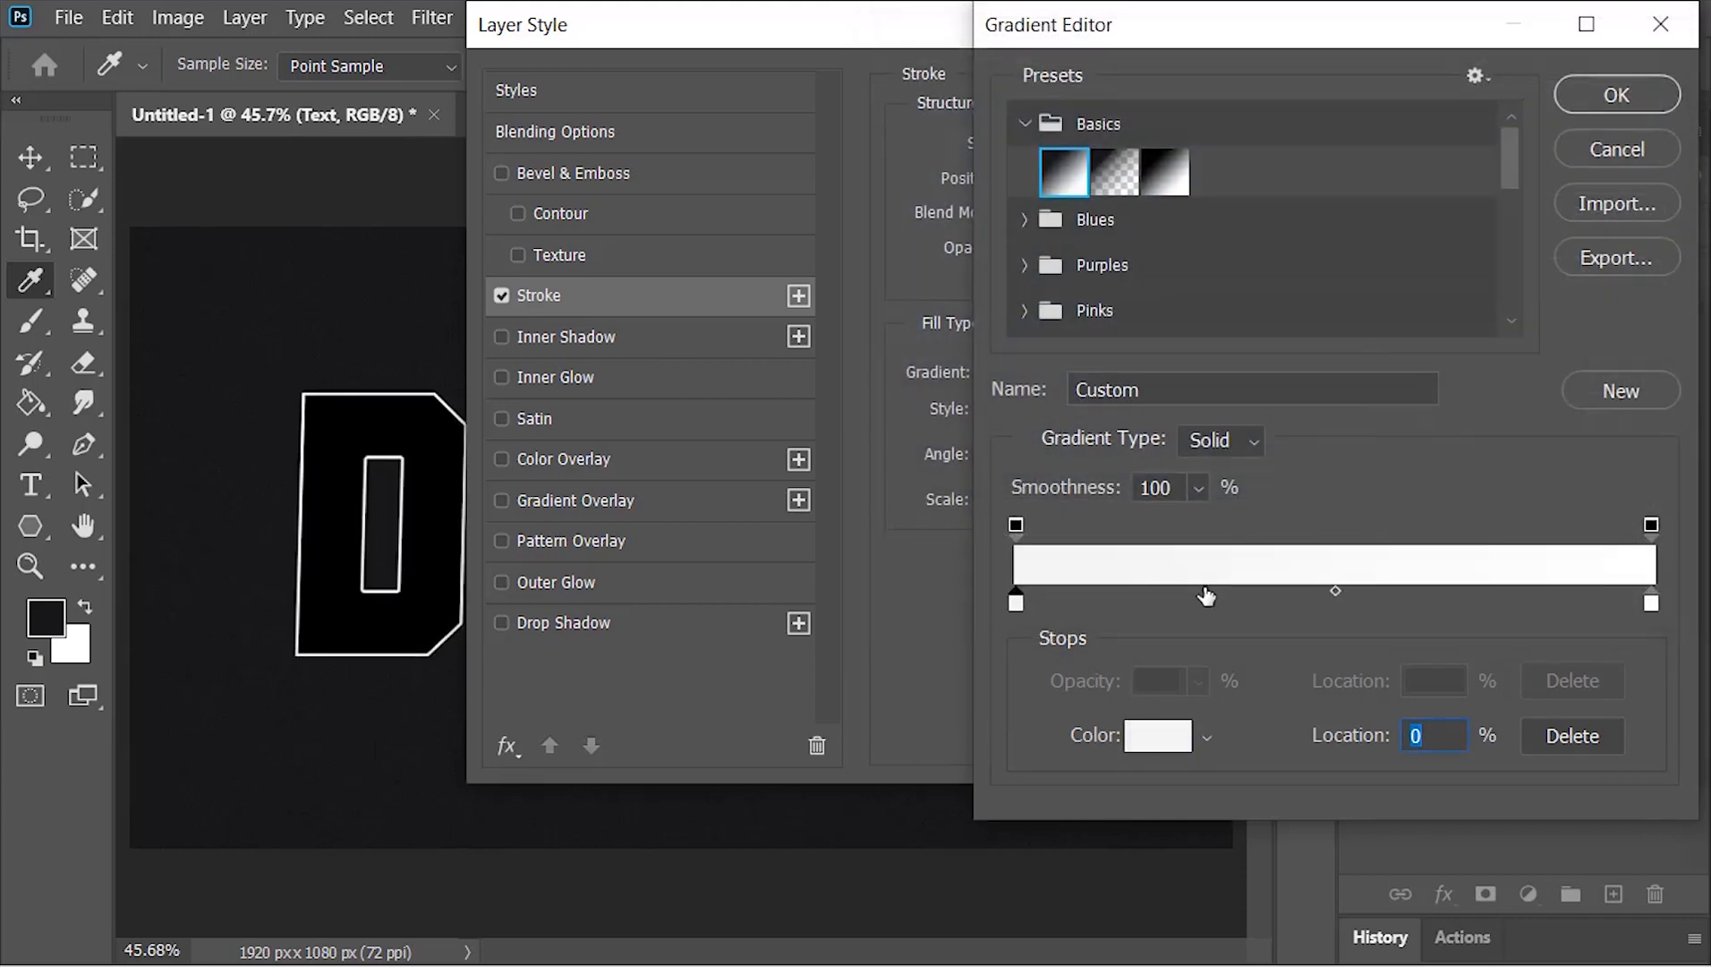
Add a dark grey colour stop to the stroke gradient at location 25%
click(1136, 601)
drag(1140, 603, 1174, 602)
click(1179, 743)
mouse_move(984, 345)
mouse_down()
mouse_move(882, 403)
mouse_move(844, 414)
mouse_move(831, 396)
mouse_up()
click(1600, 90)
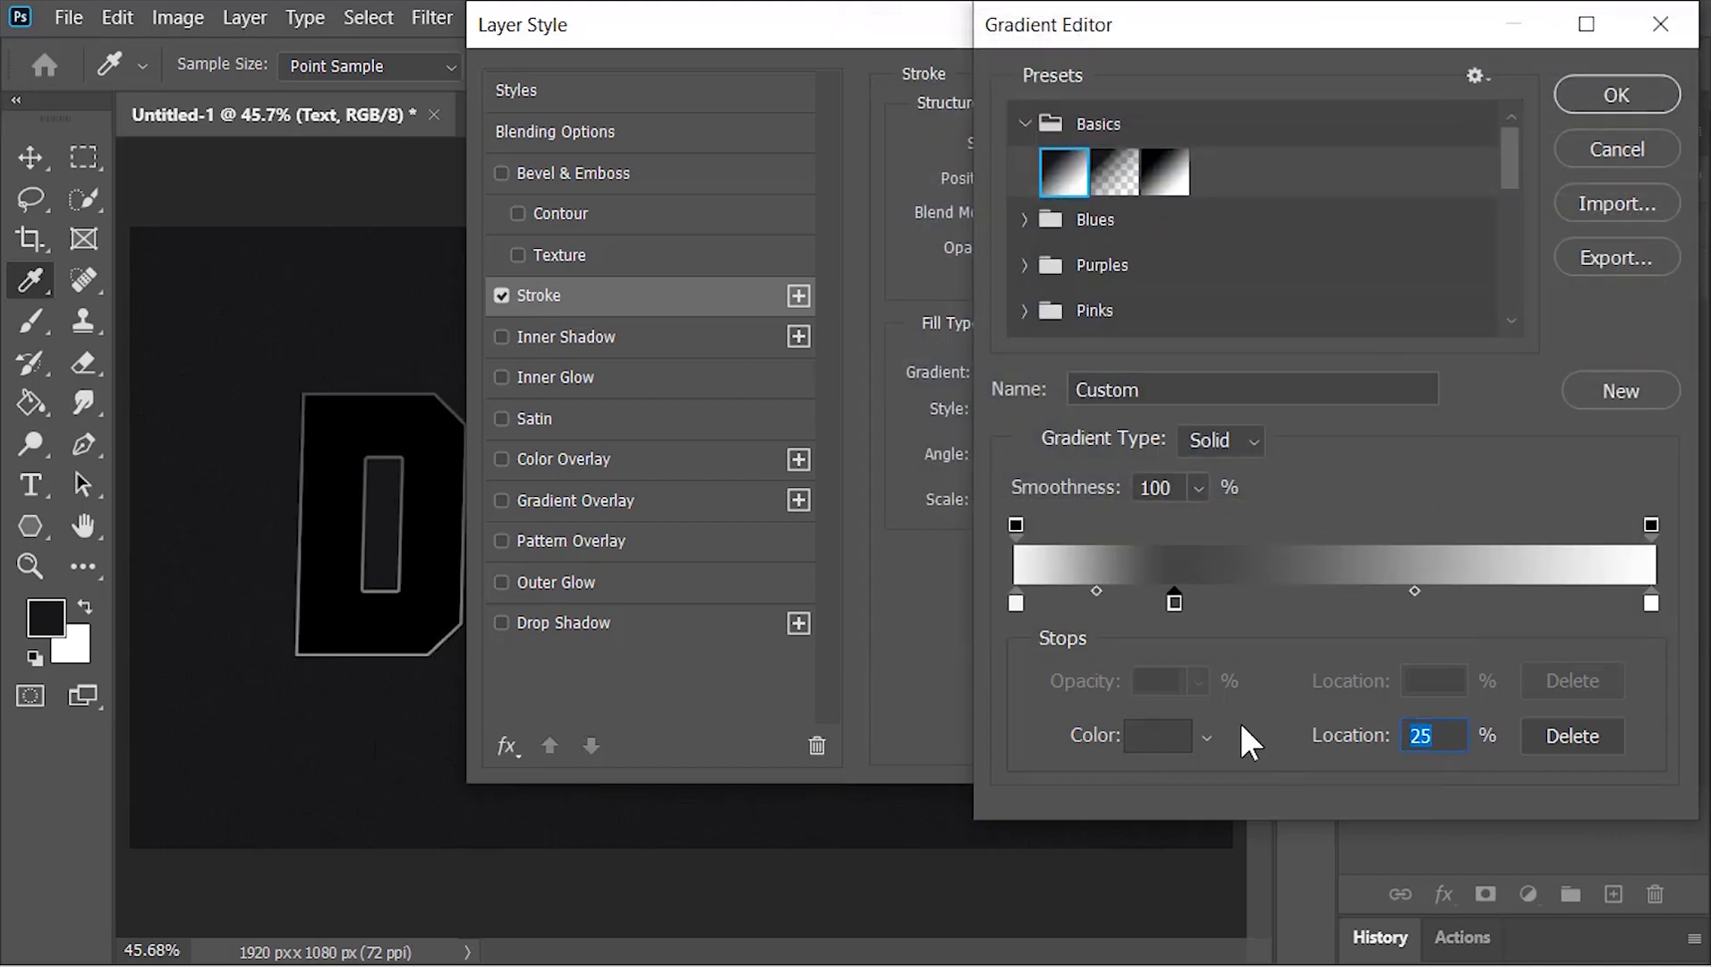
Add a black colour stop to the stroke gradient at location 50%
click(1301, 601)
text(50)
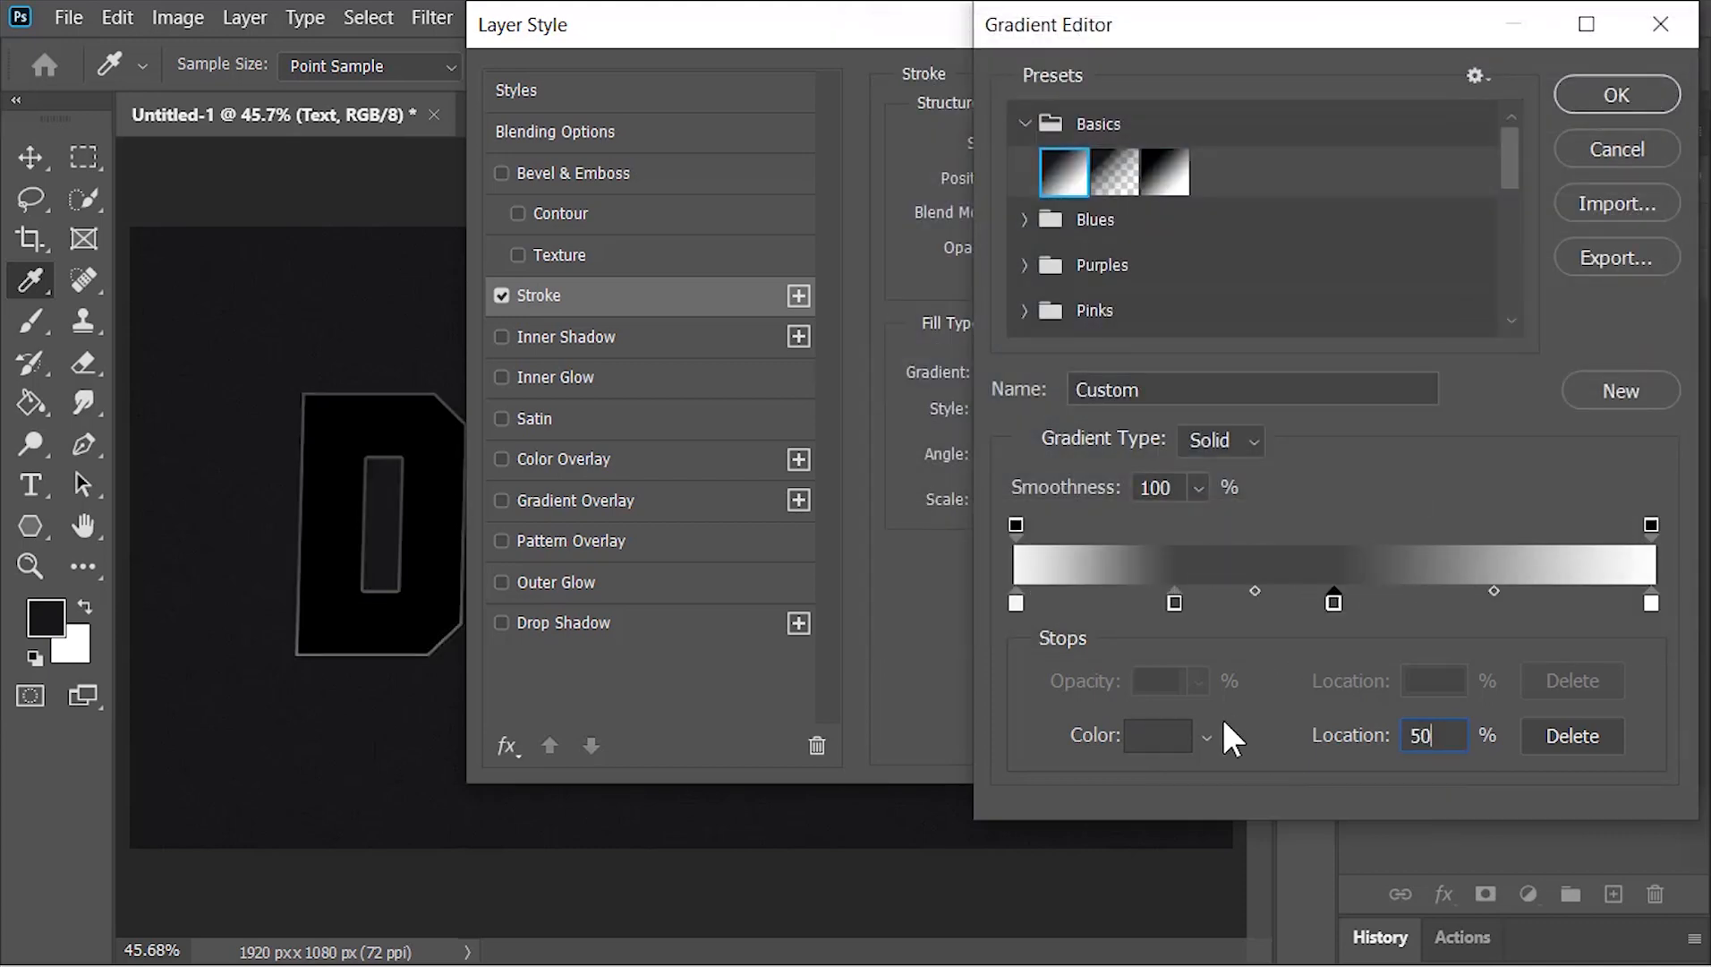
click(1158, 735)
drag(890, 467, 879, 504)
click(1620, 91)
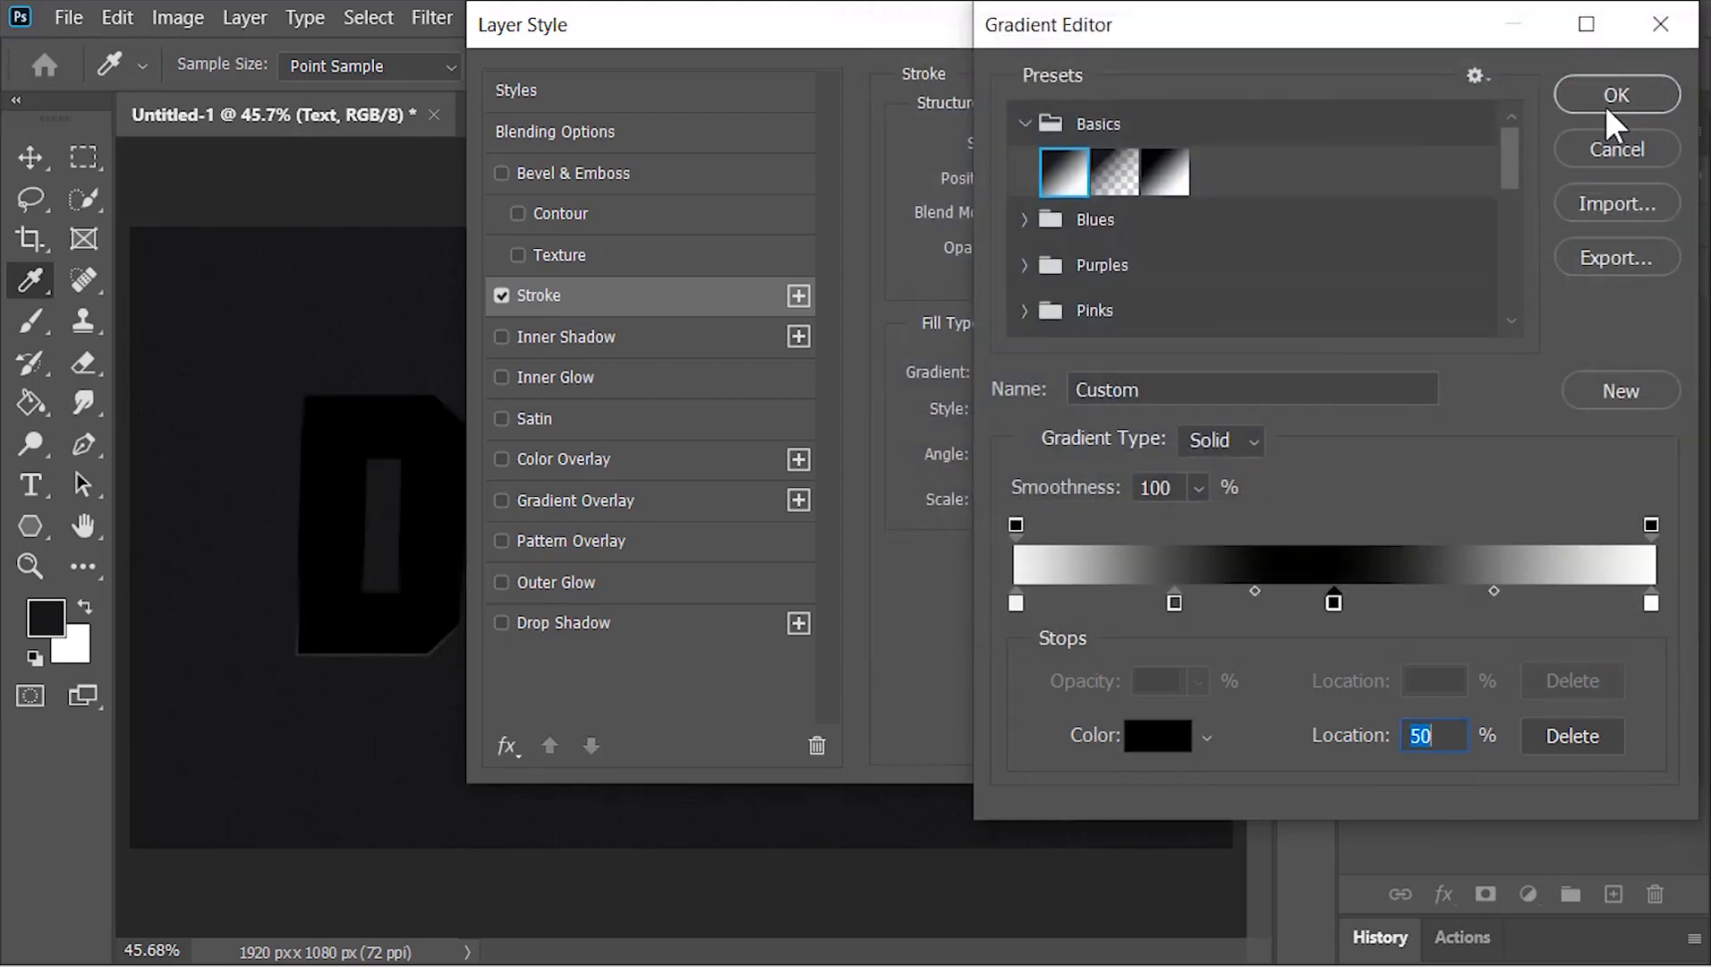
Add a white colour stop to the stroke gradient at location 69%
click(1455, 602)
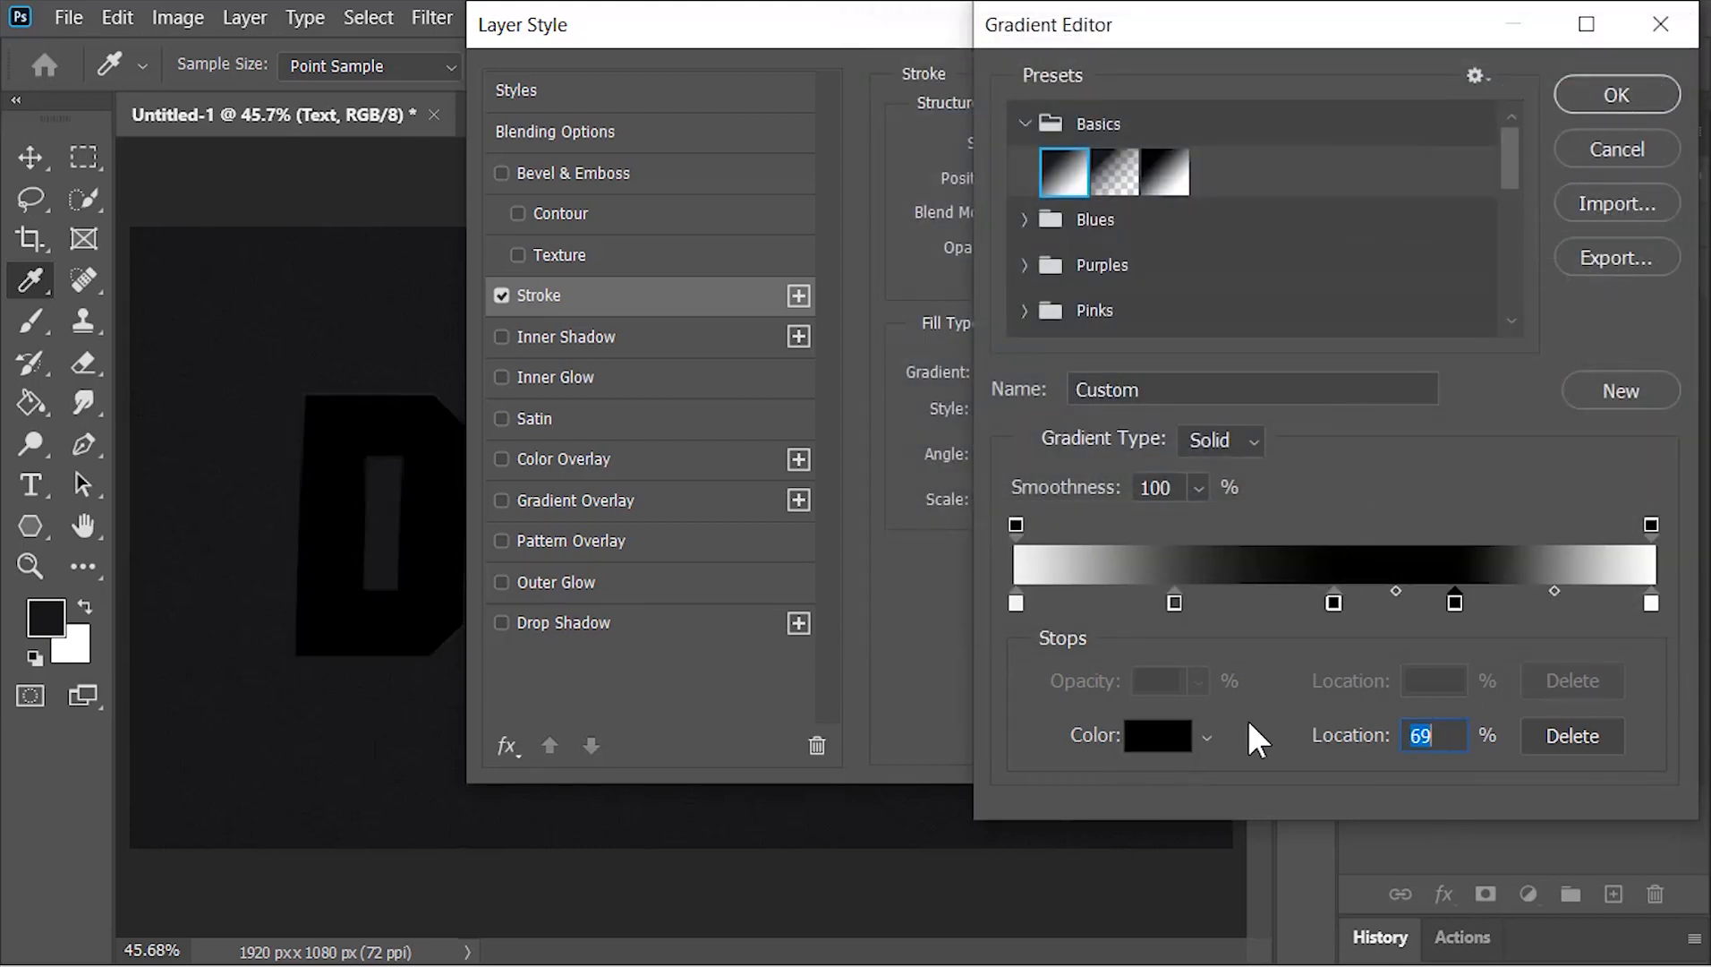
click(1175, 743)
drag(1035, 229, 879, 108)
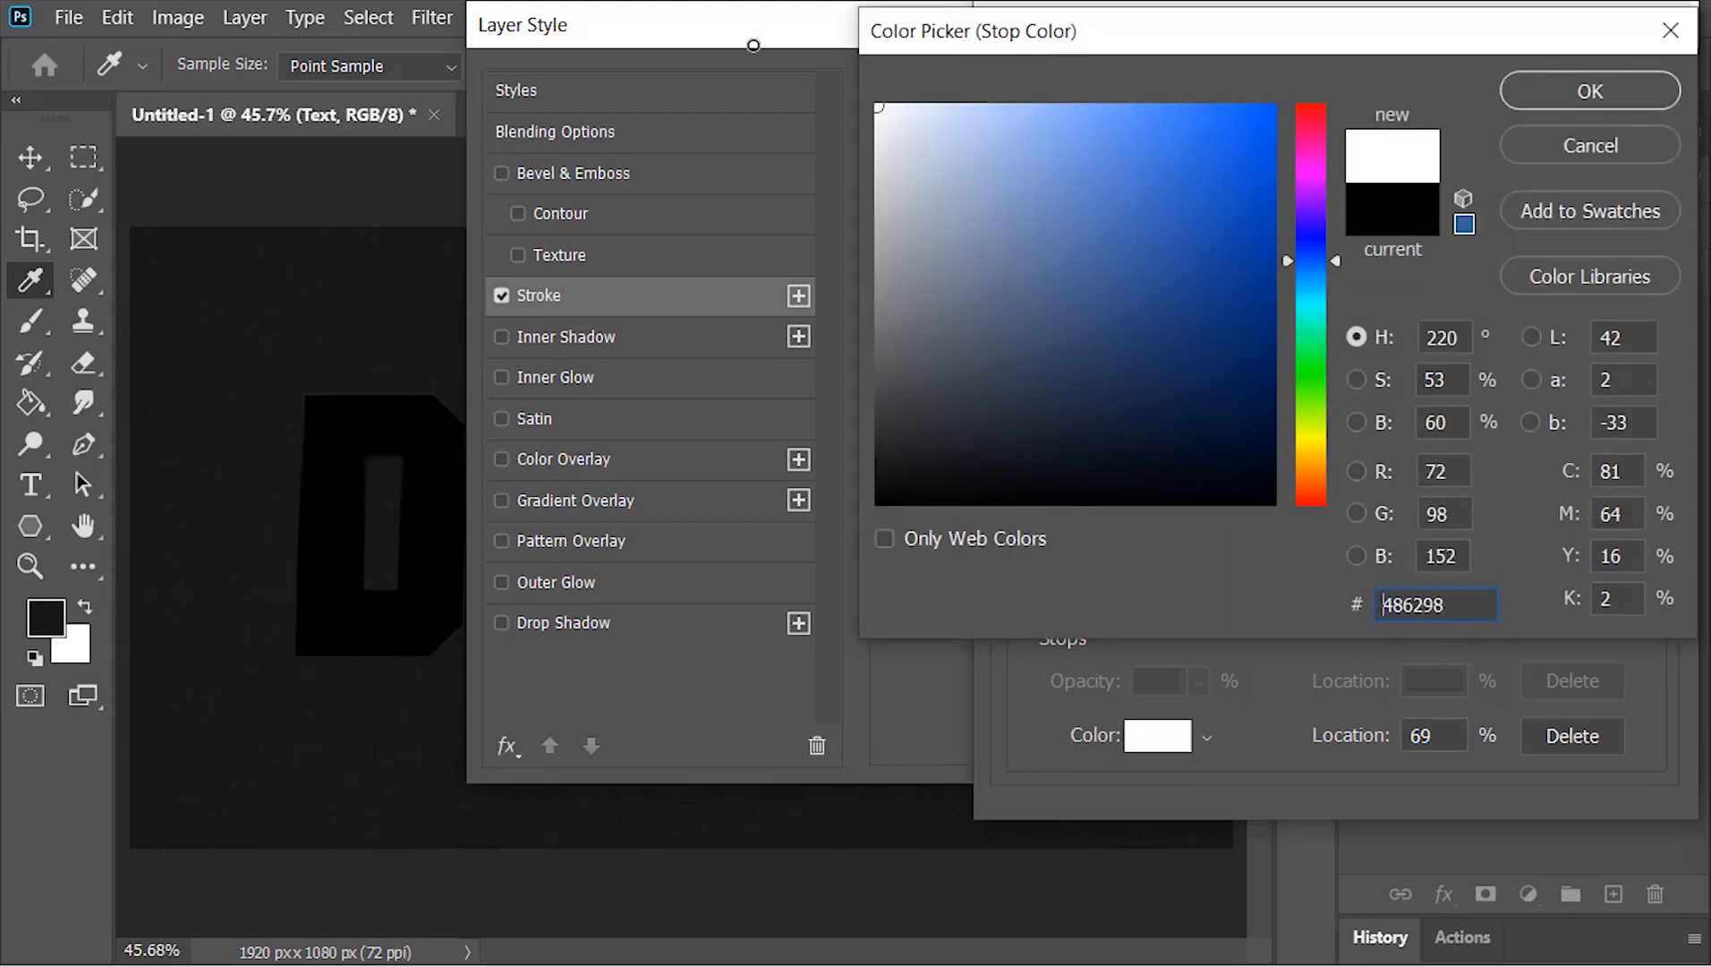
click(1548, 84)
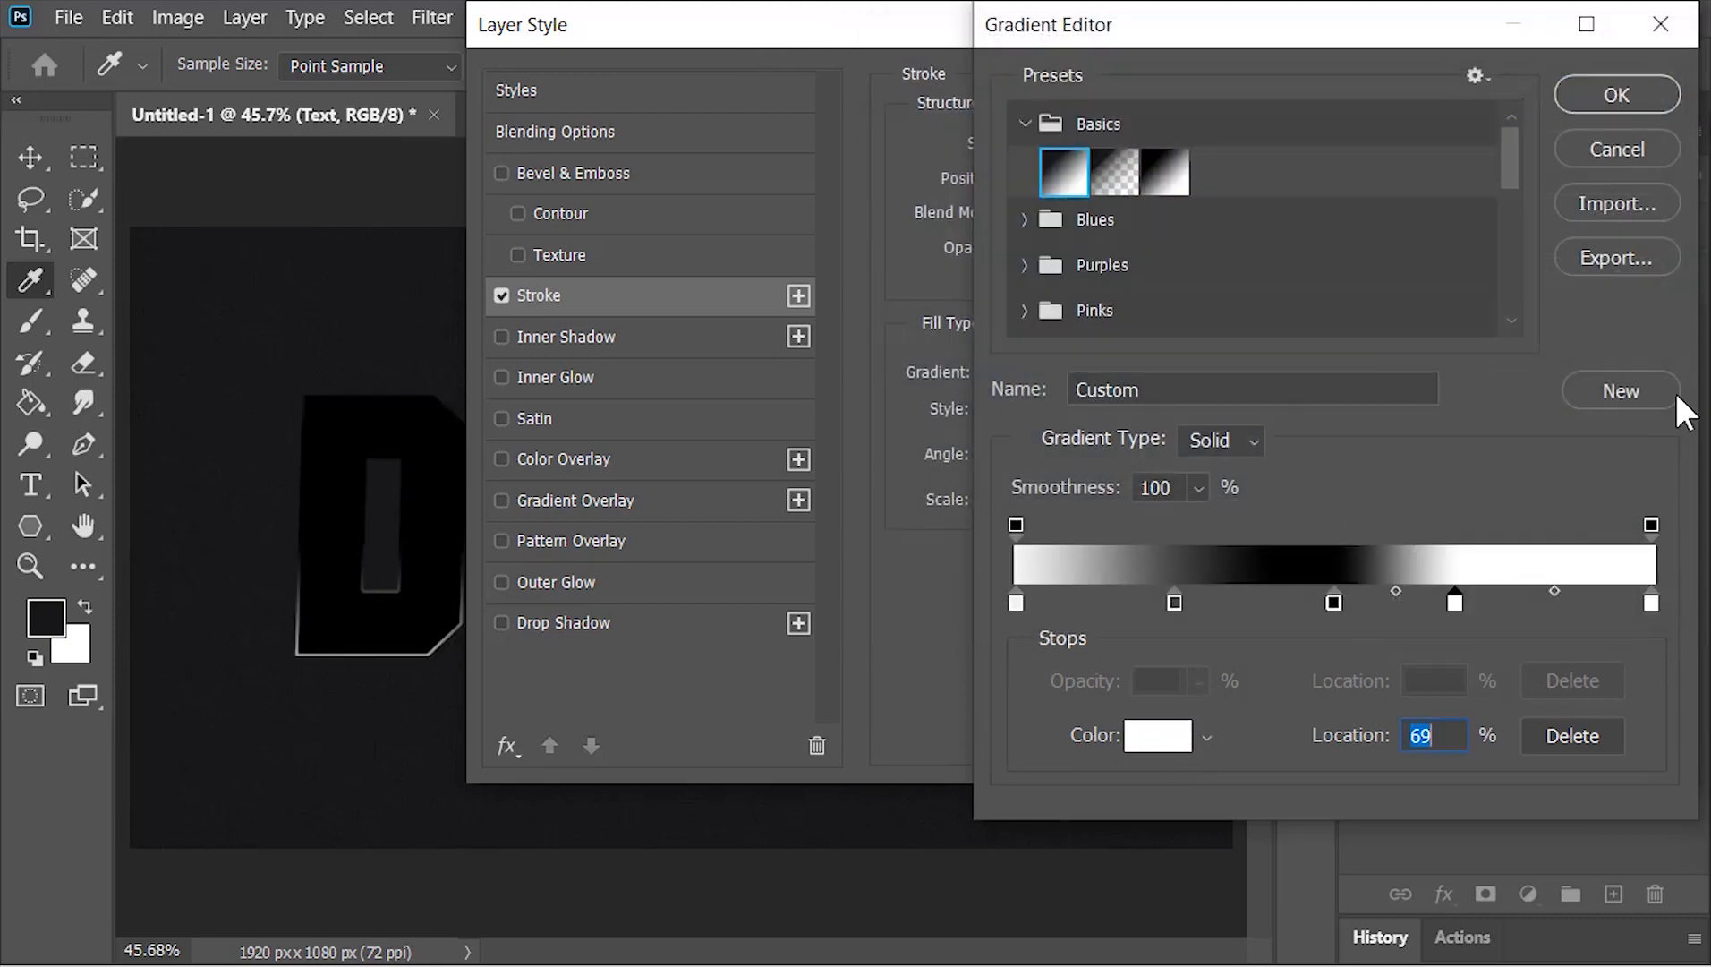
Set the stroke gradient's last colour stop, at location 100%, to the grey #4c4c4c
click(1652, 602)
click(1163, 734)
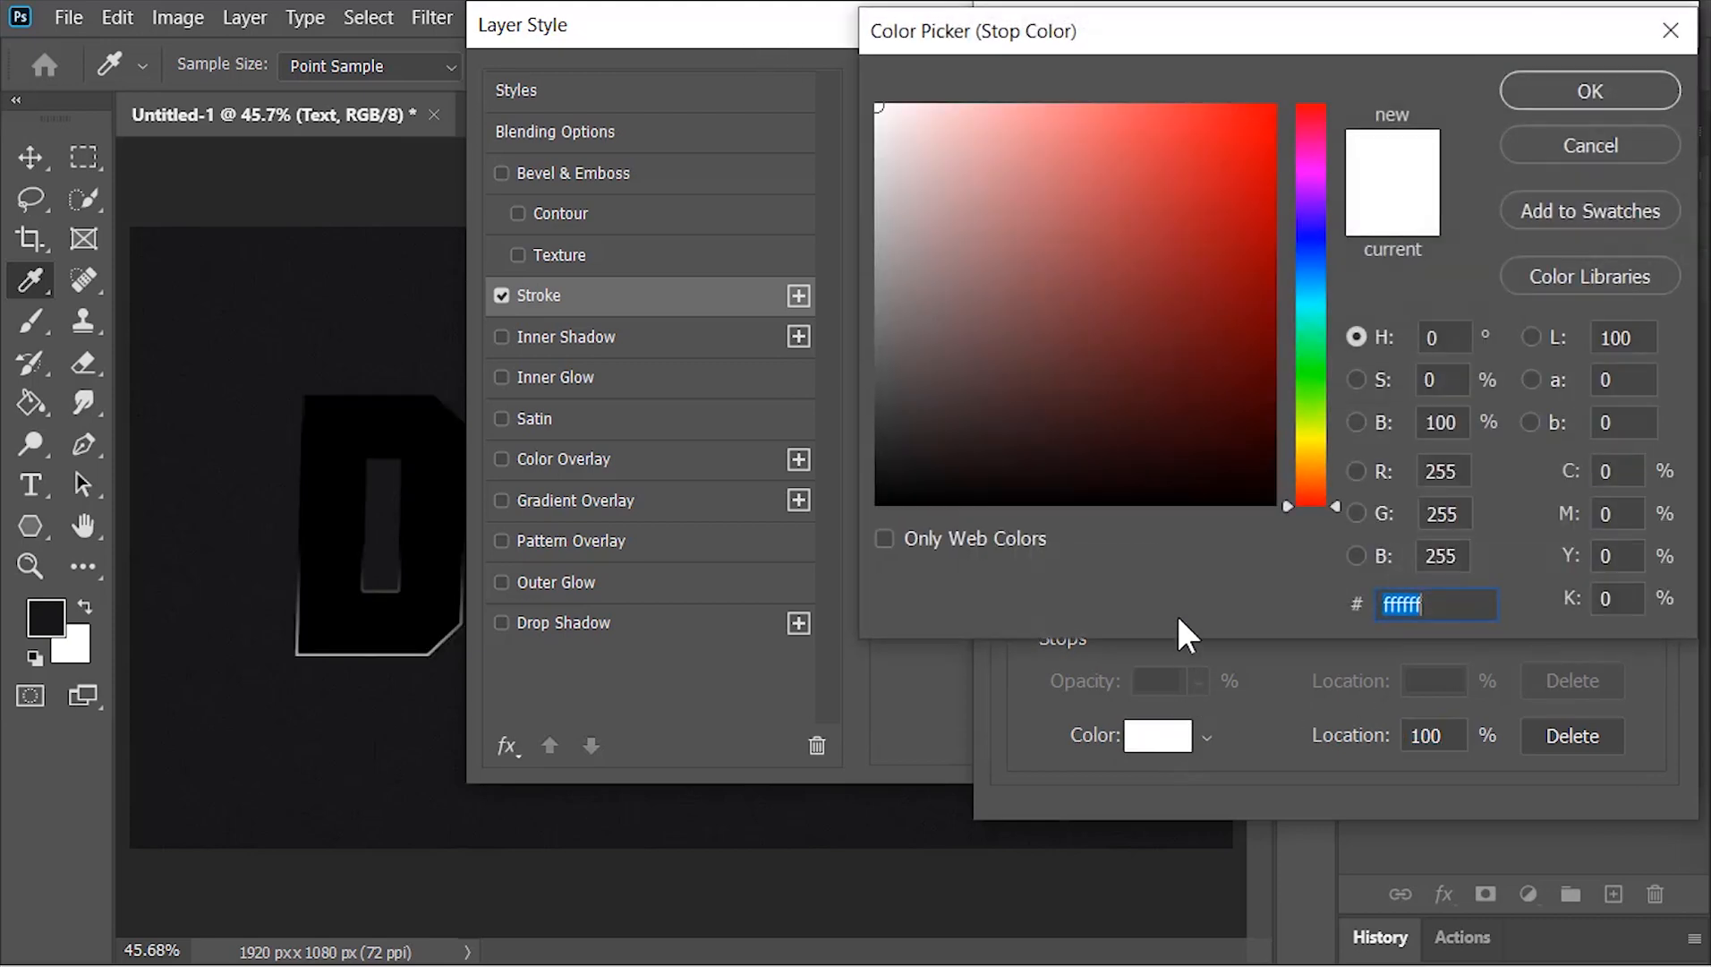
mouse_move(936, 376)
mouse_down()
mouse_move(840, 374)
mouse_move(872, 385)
mouse_up()
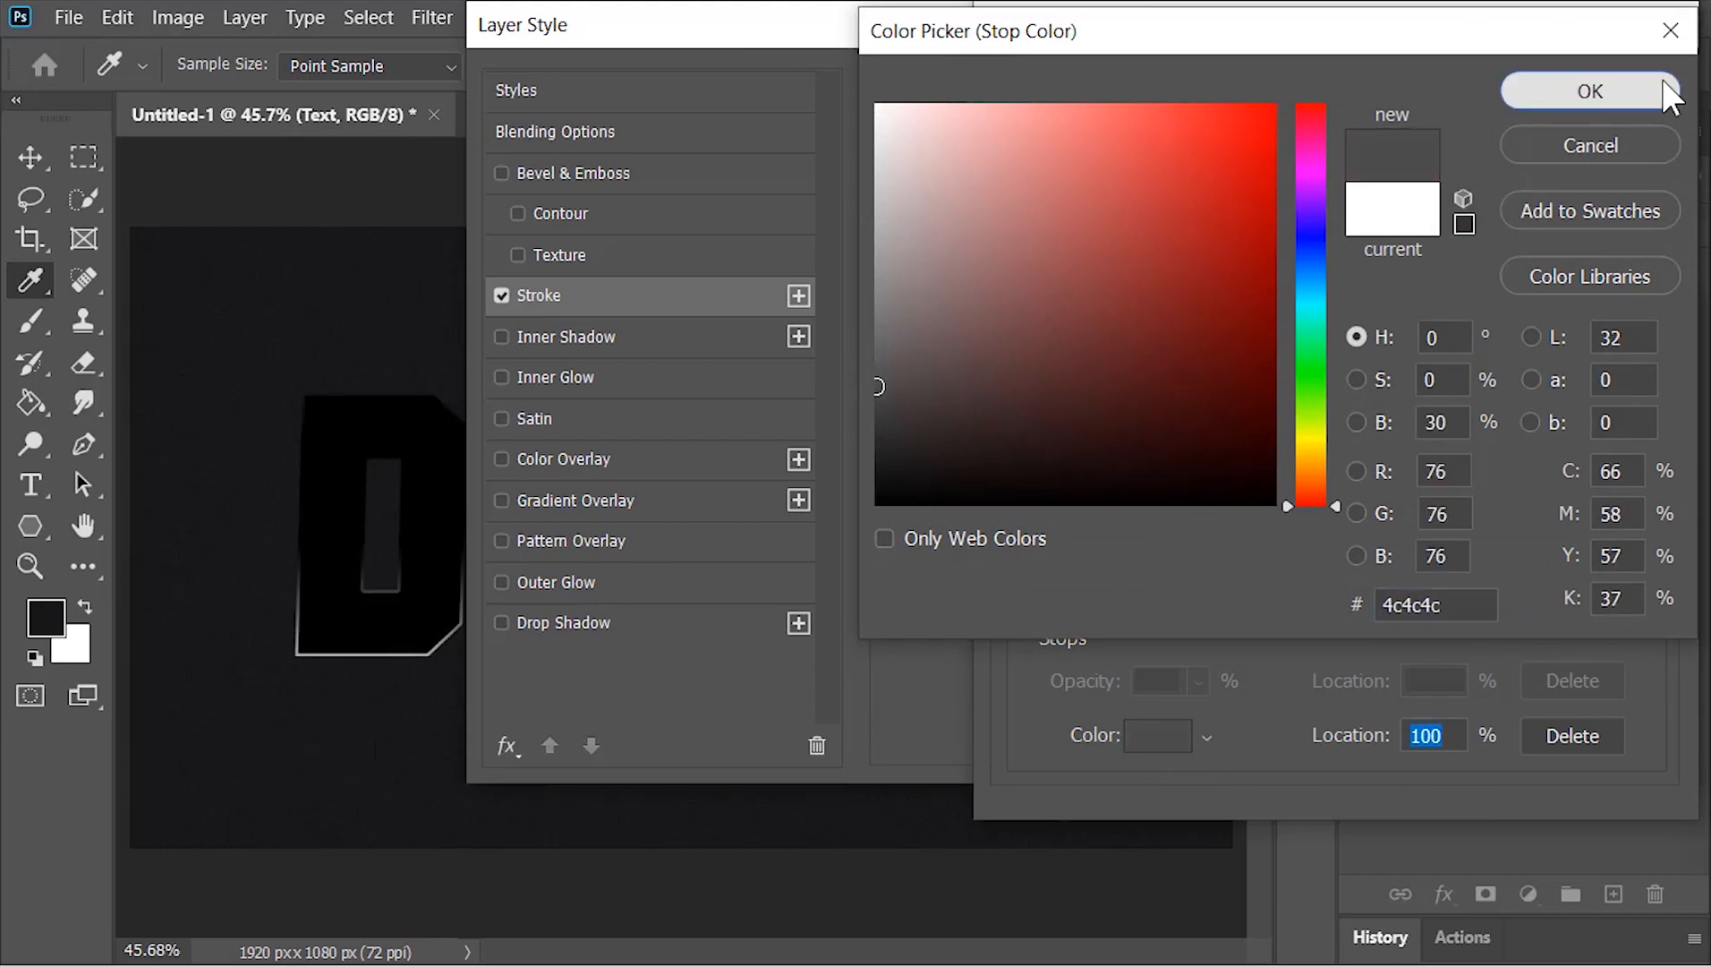
click(1660, 83)
Move the middle black colour stop to location 47%, recolour it dark grey, and accept the stroke gradient
click(1333, 603)
click(1159, 734)
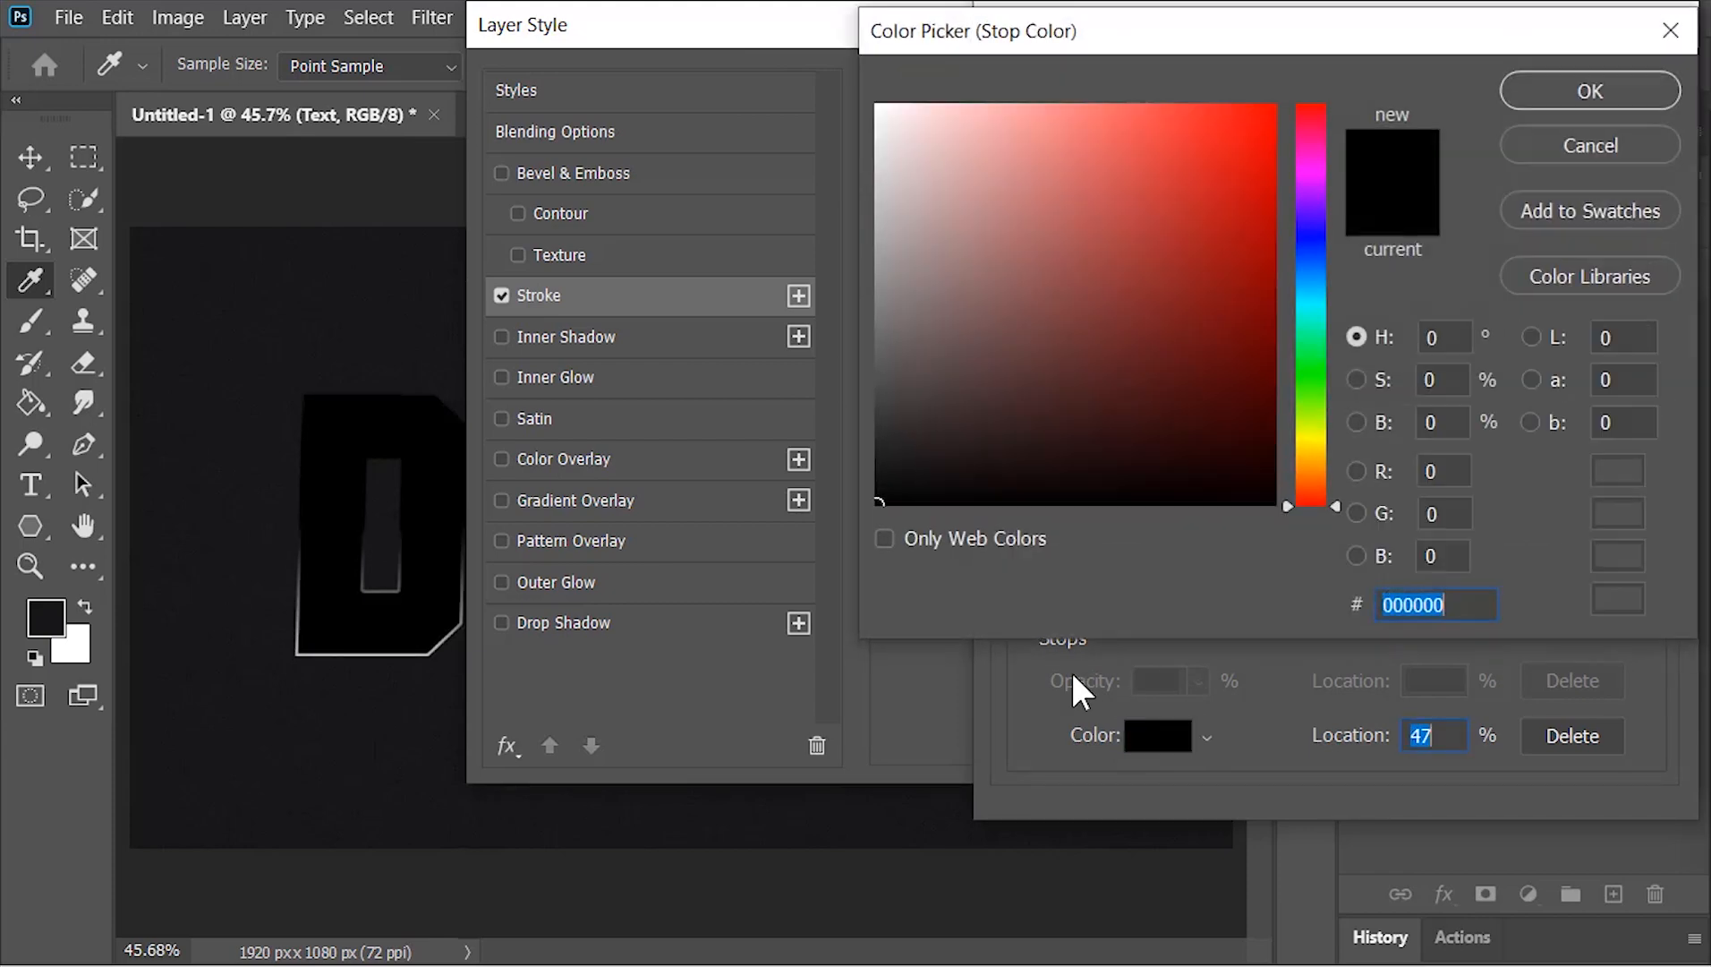
drag(877, 455, 869, 446)
click(1577, 90)
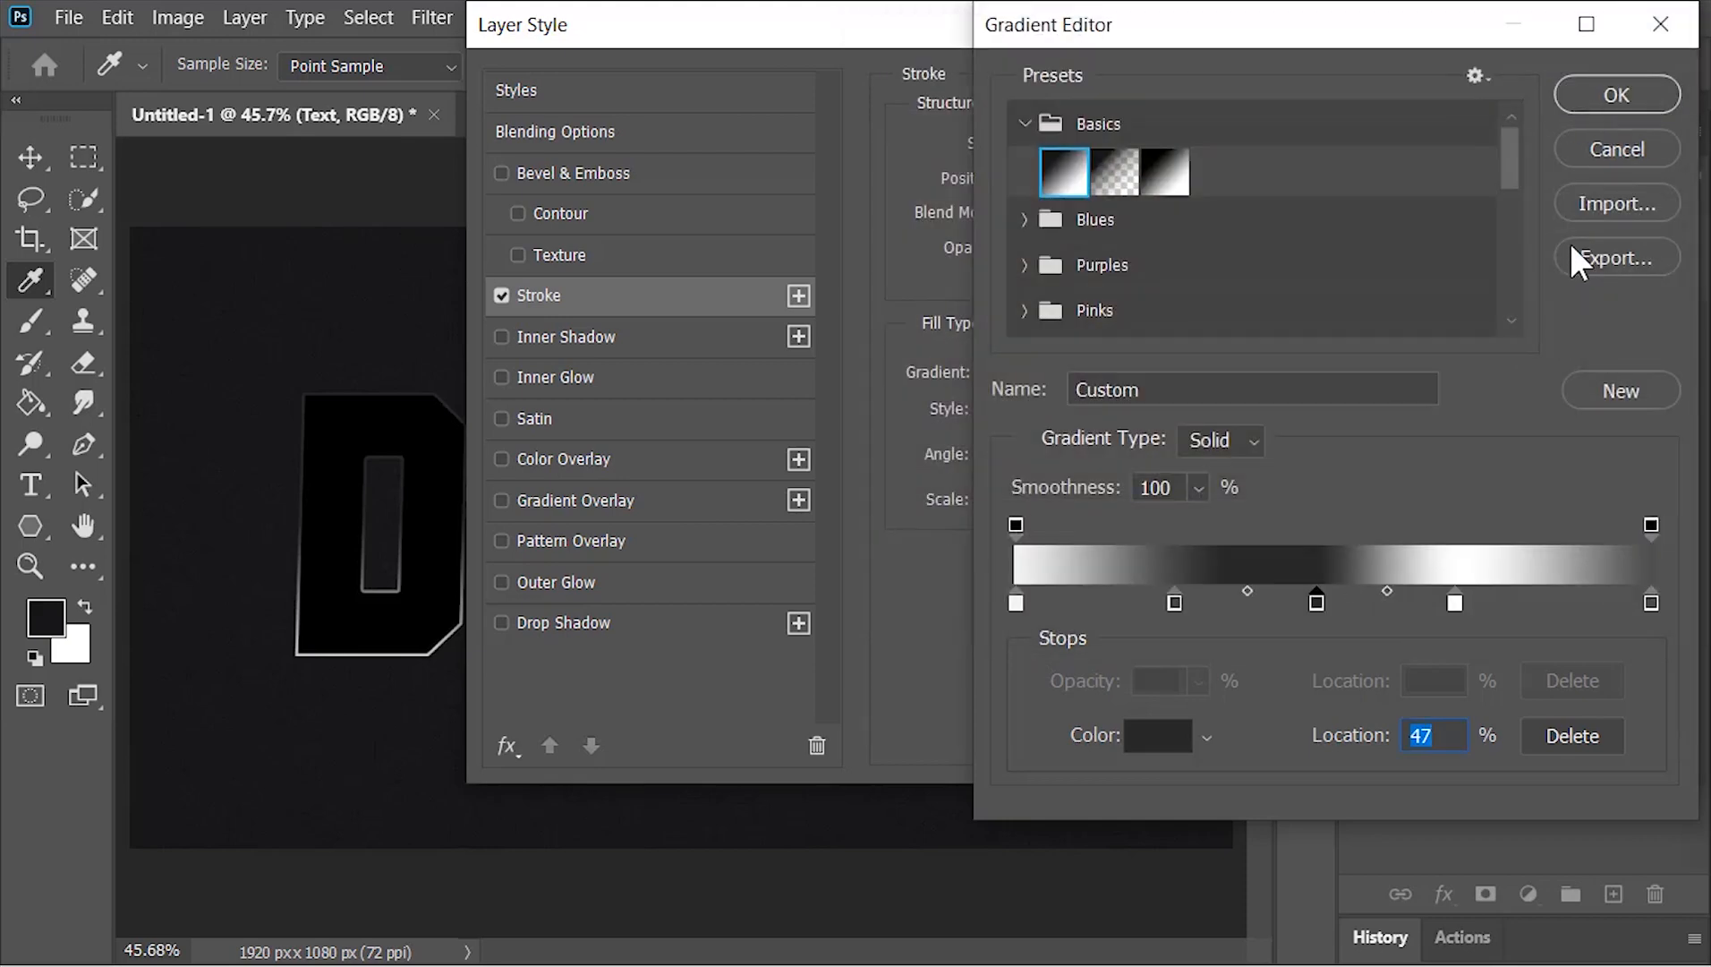
click(1624, 94)
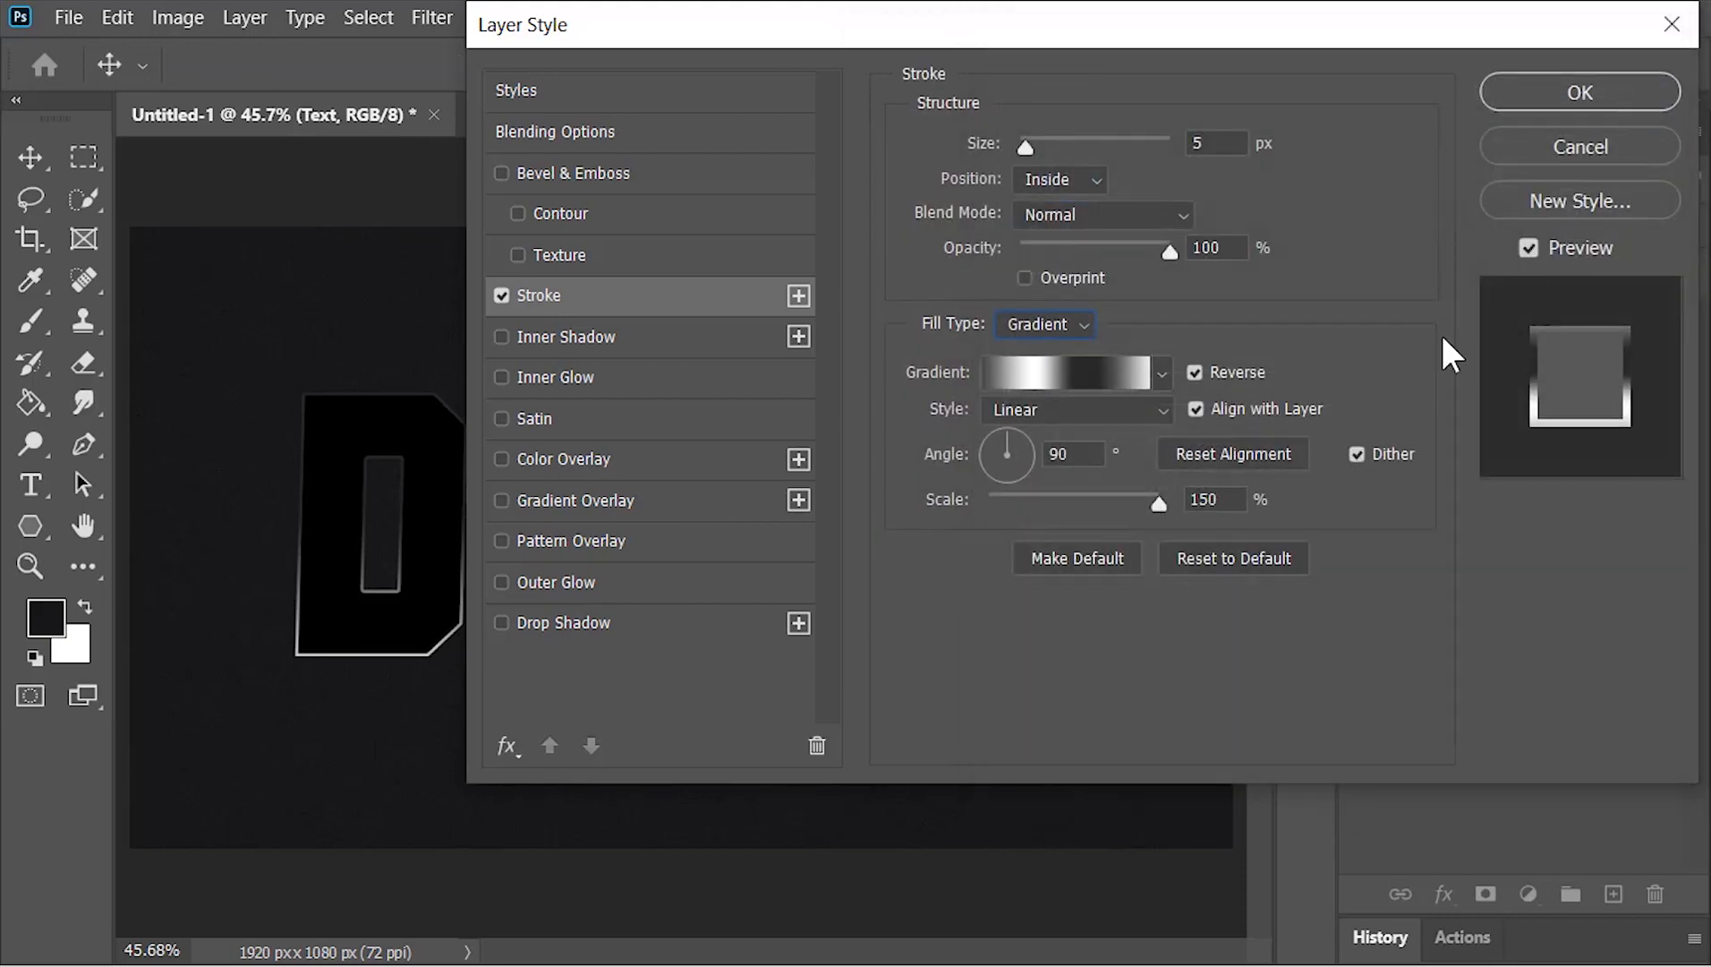
Add Bevel & Emboss to the Text group with Stroke Emboss style, 5 px size, 45° angle and 45° altitude, and apply the layer style
click(656, 179)
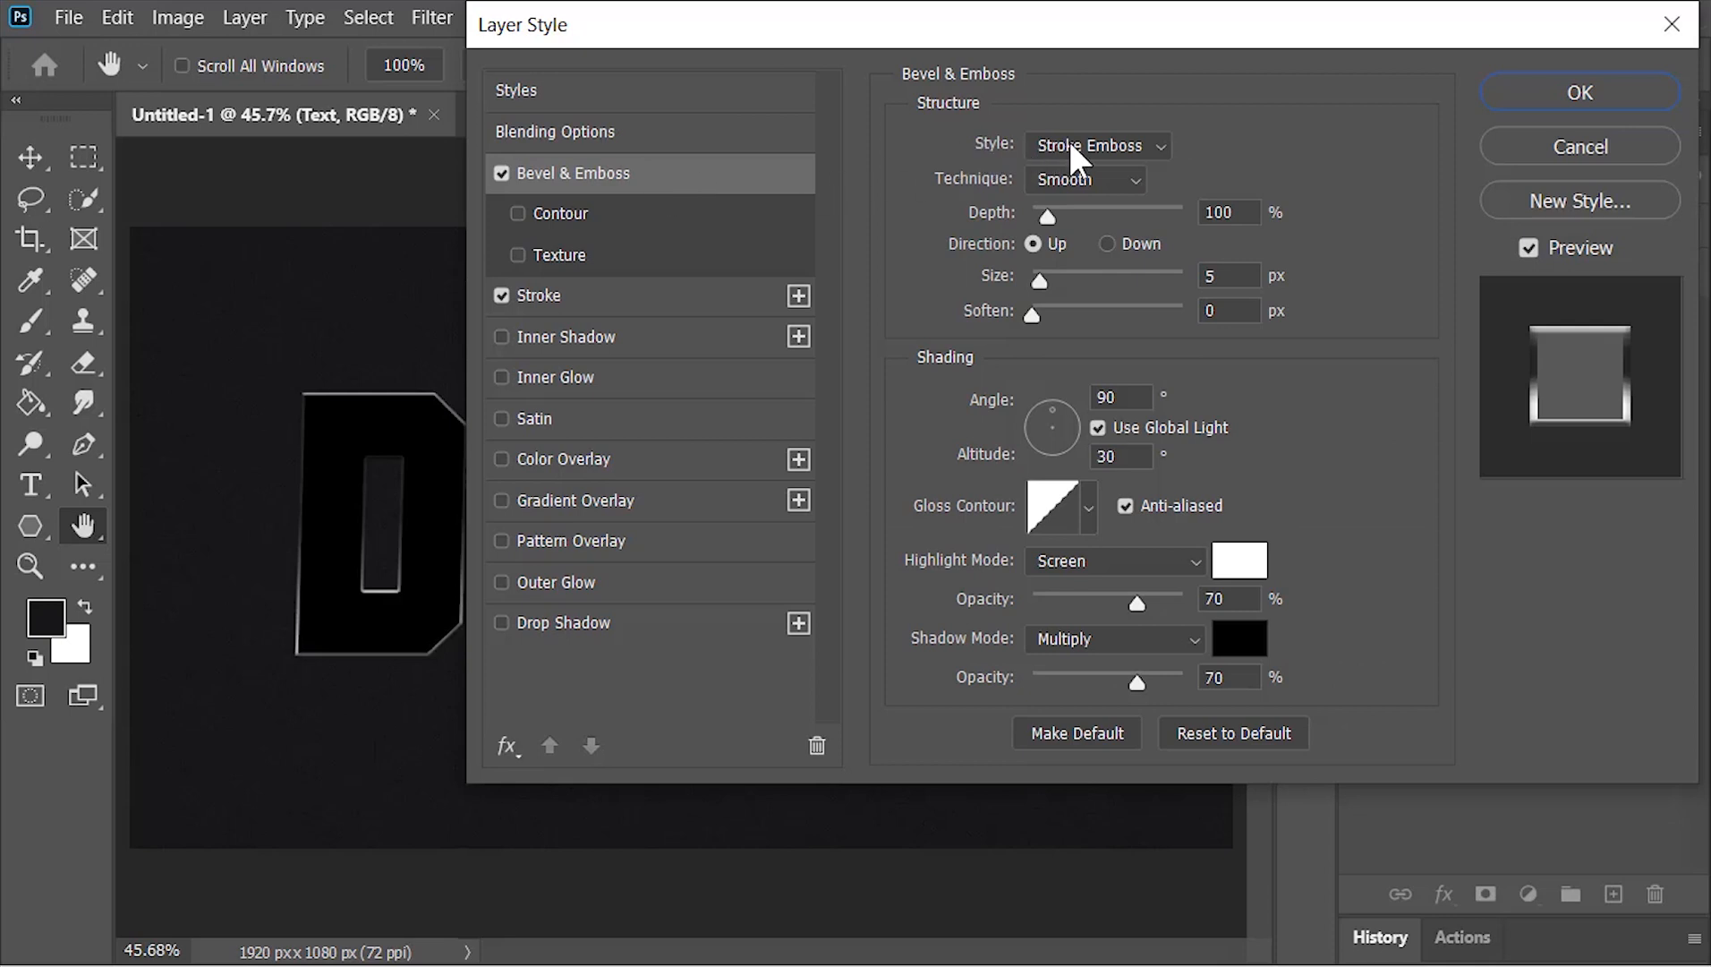
click(1084, 140)
click(1154, 268)
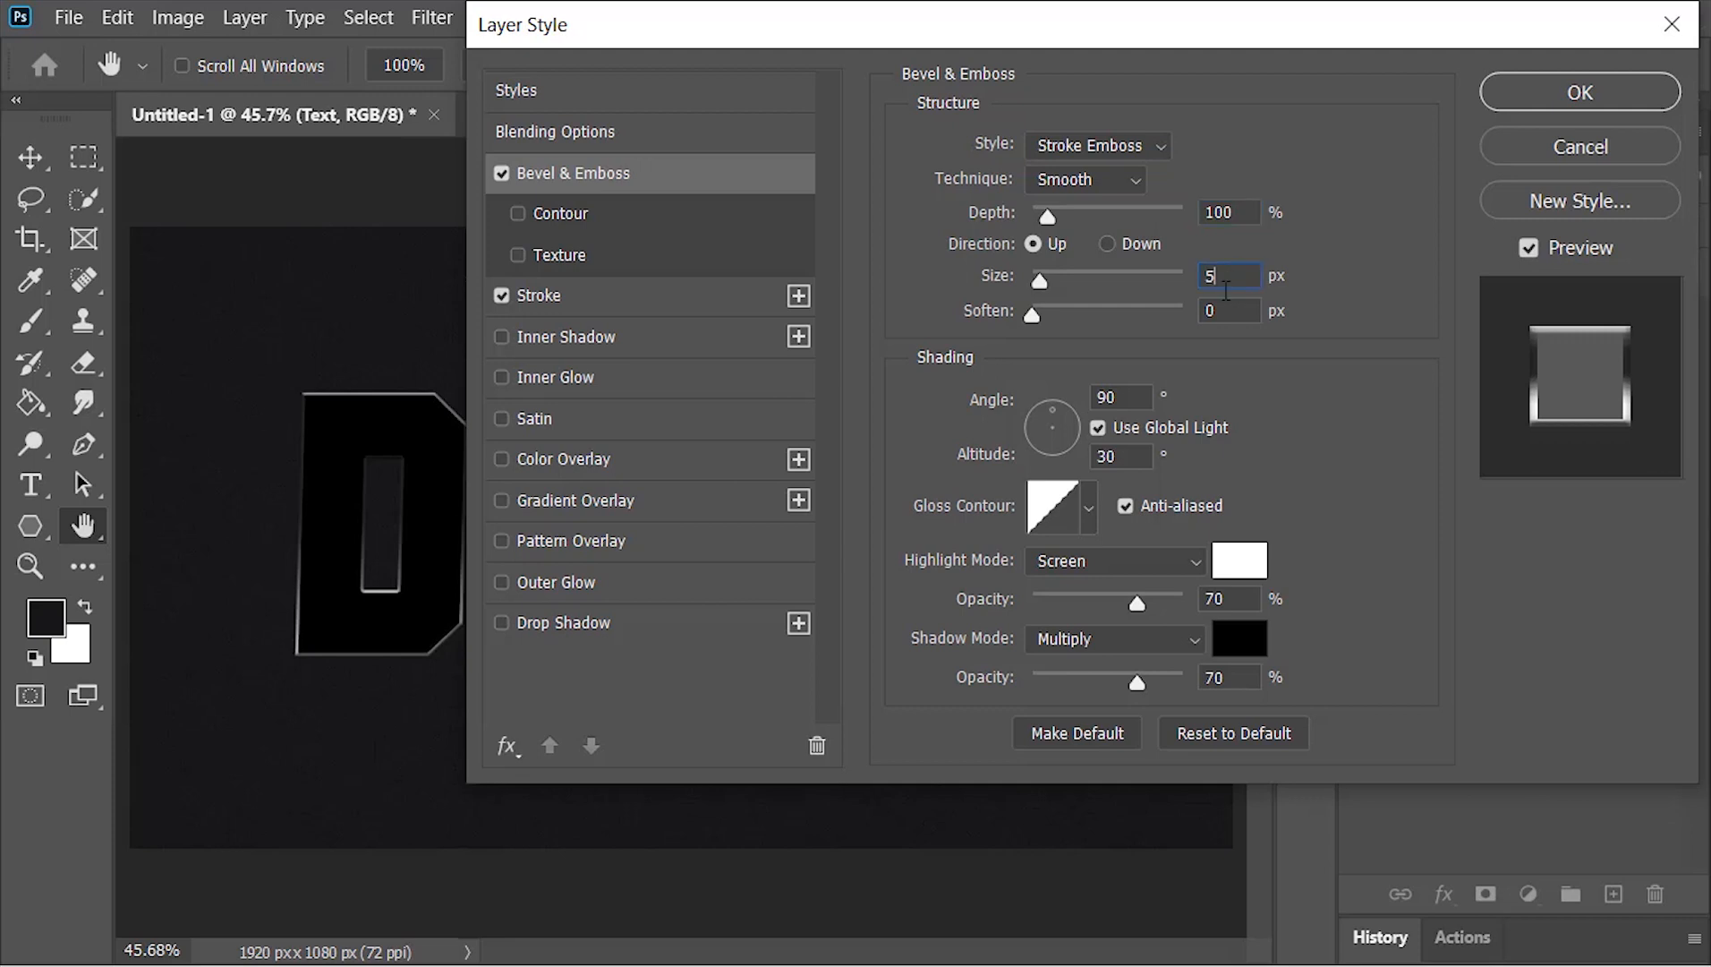
text(45)
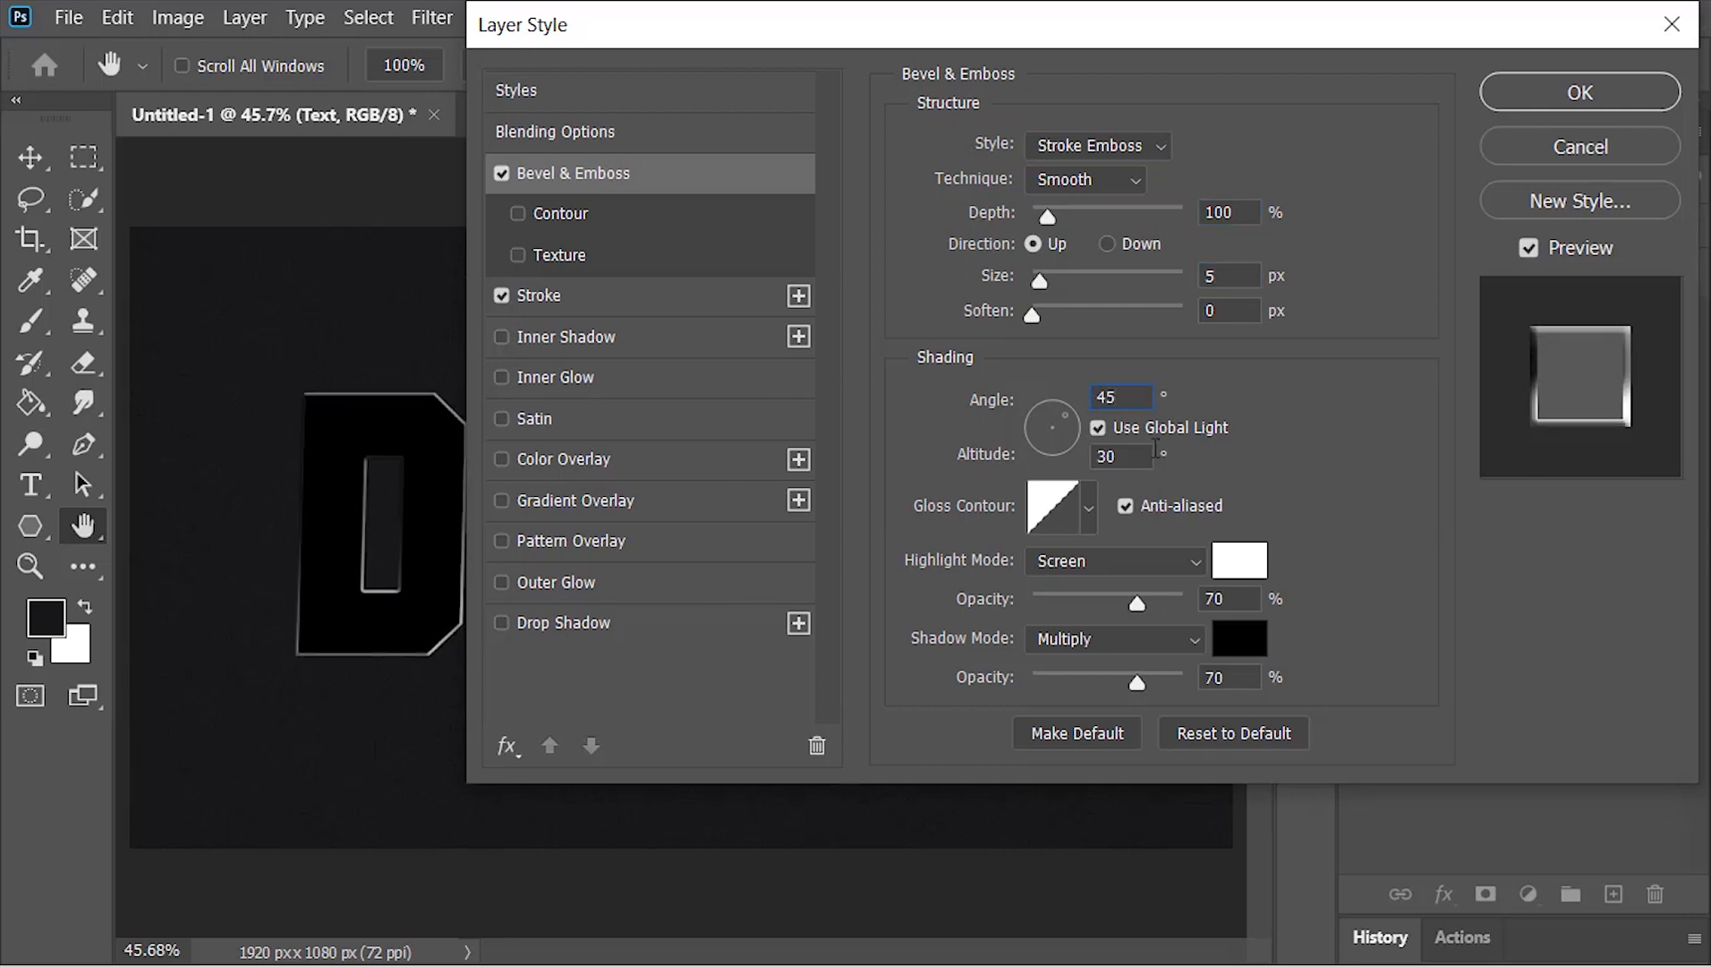
key(Tab)
text(45)
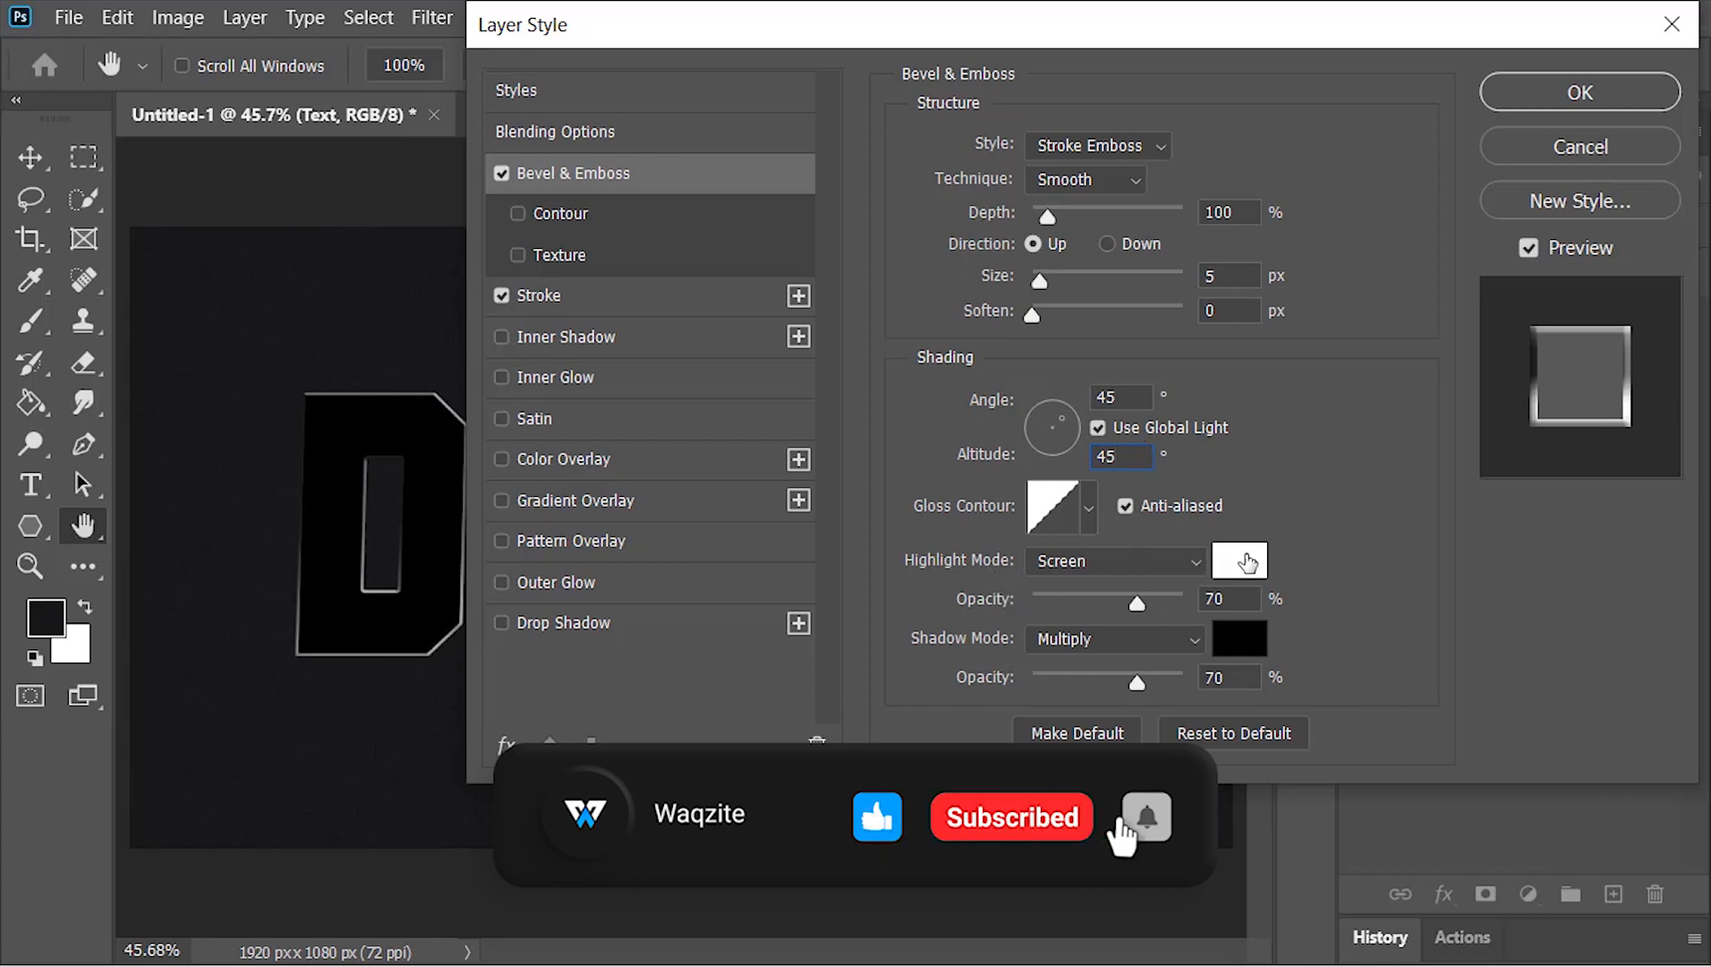
click(1244, 597)
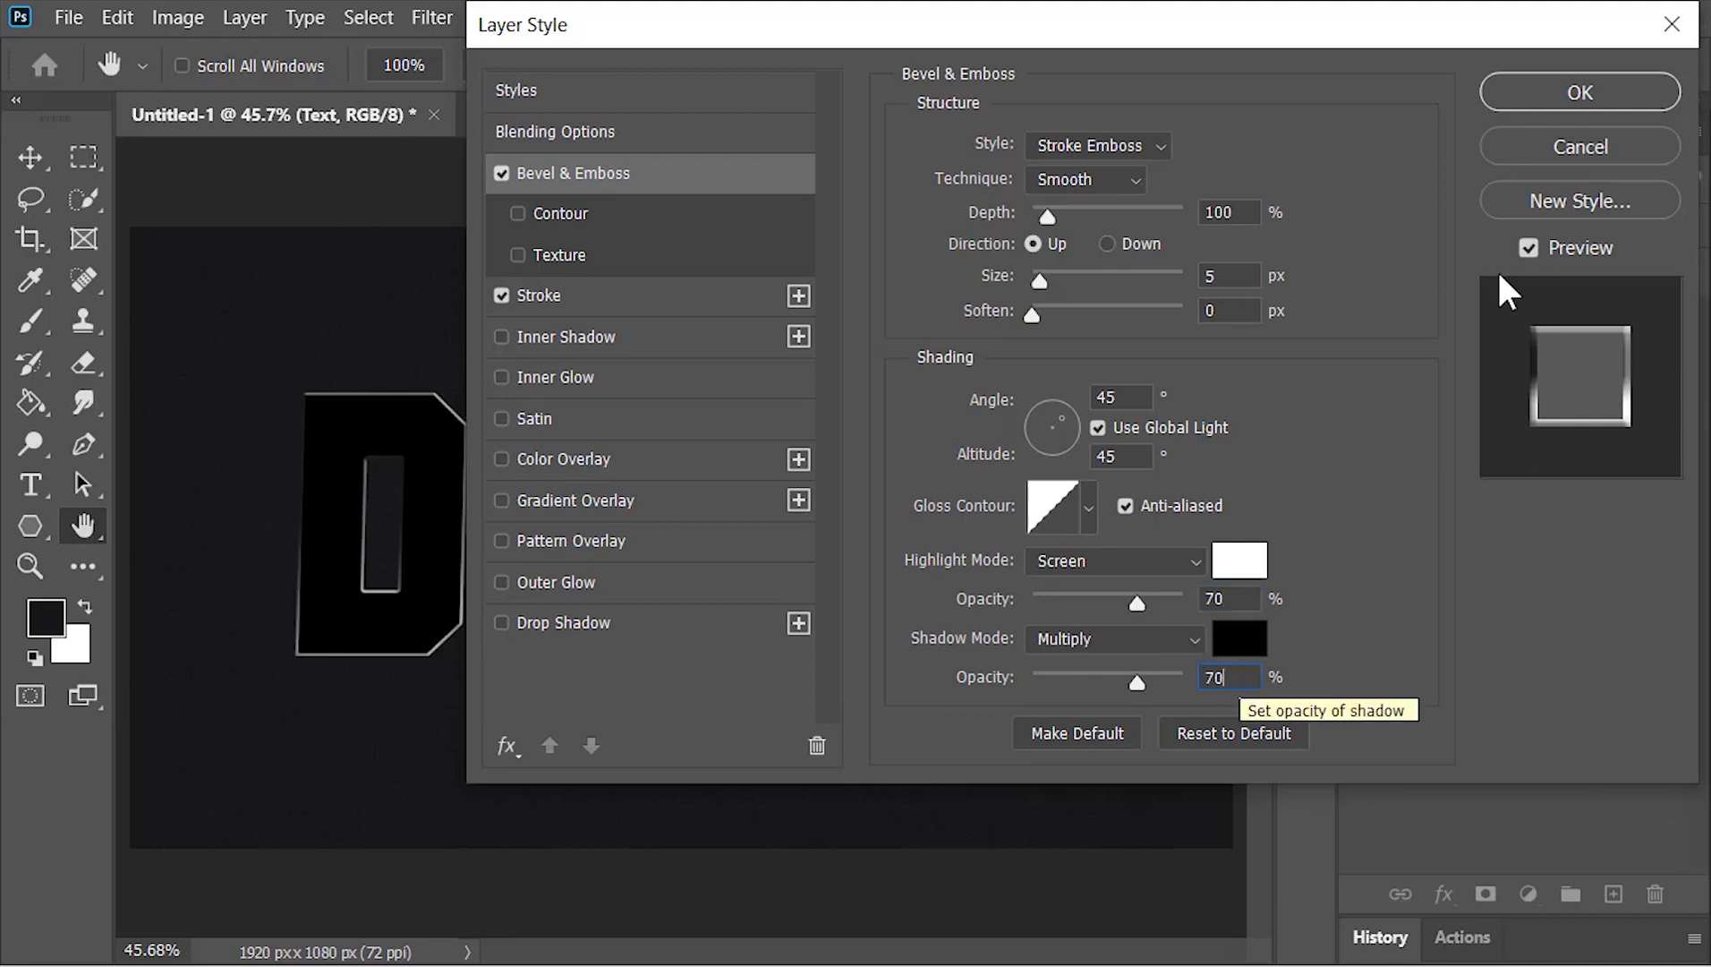
click(1580, 92)
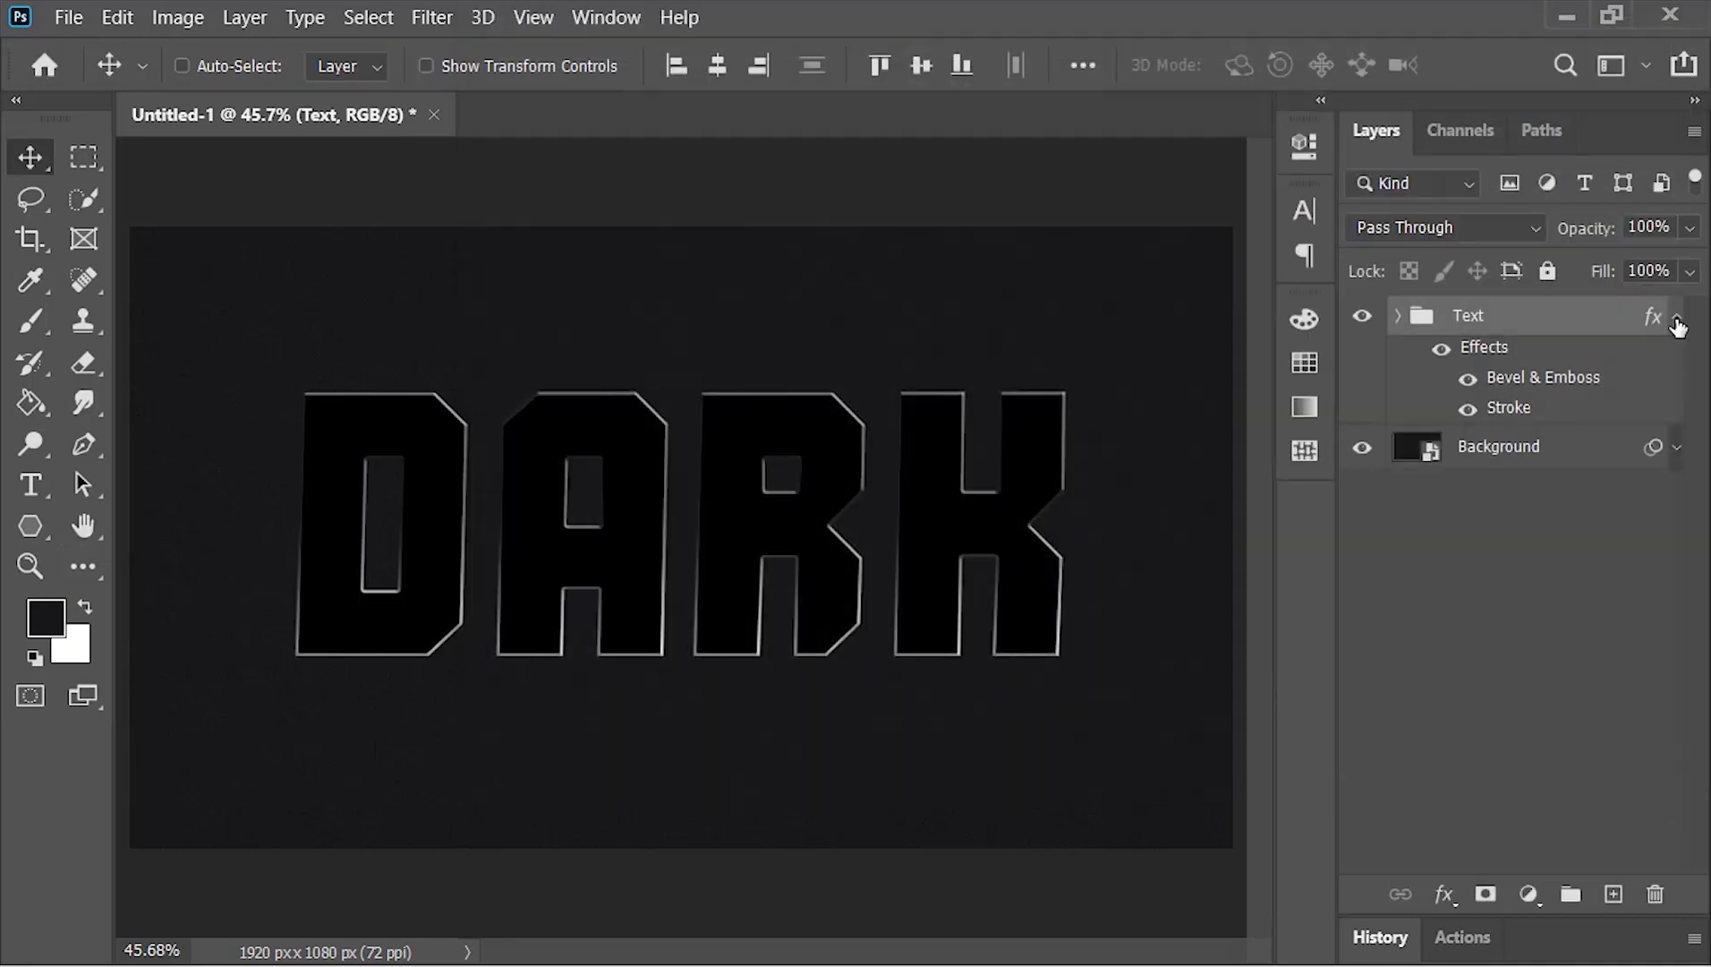
Collapse the Text group's effects list and convert the group to a smart object
click(1677, 321)
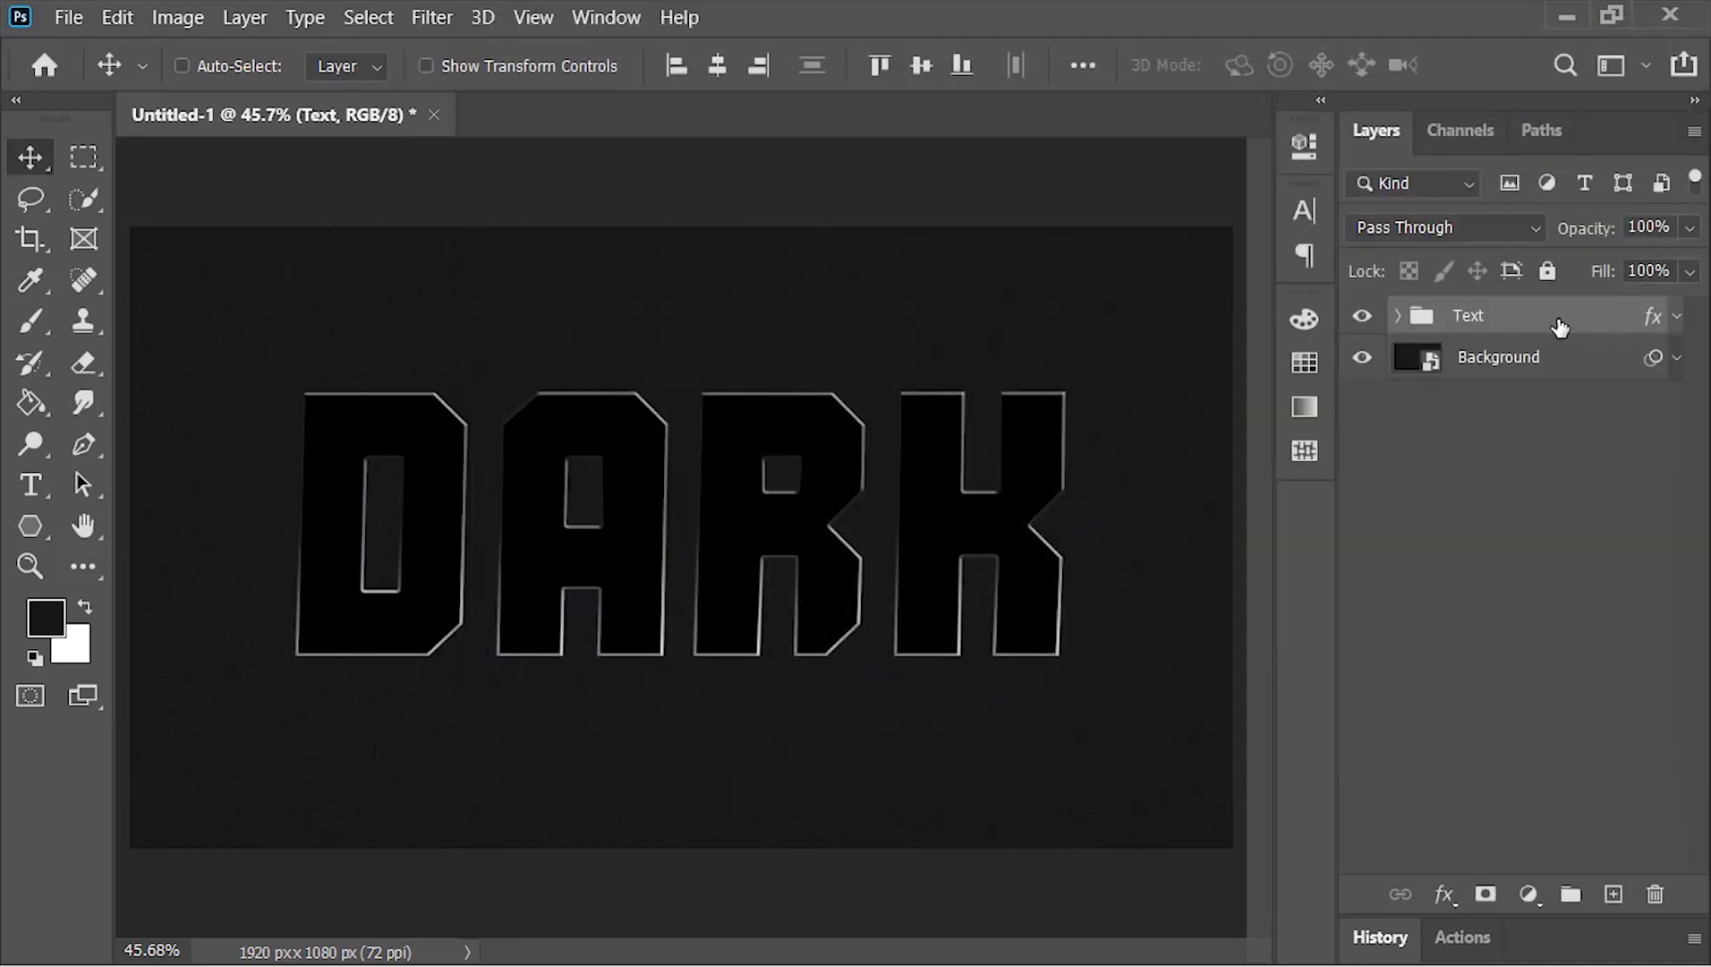
right_click(1560, 327)
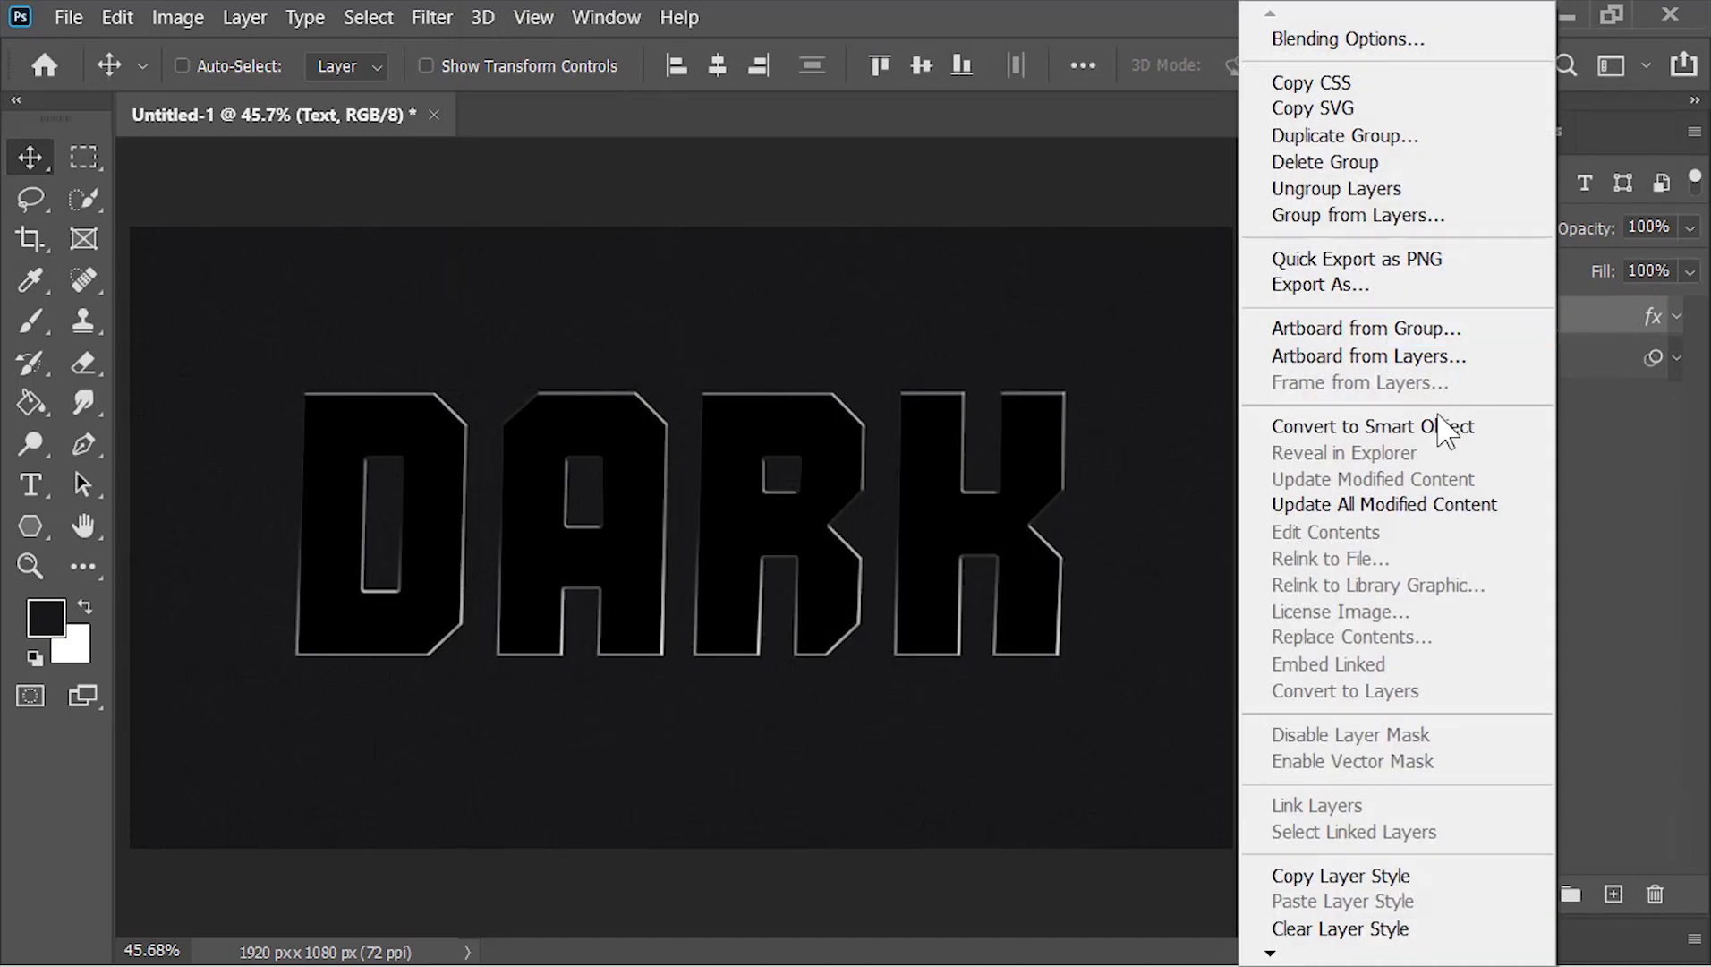
click(1439, 428)
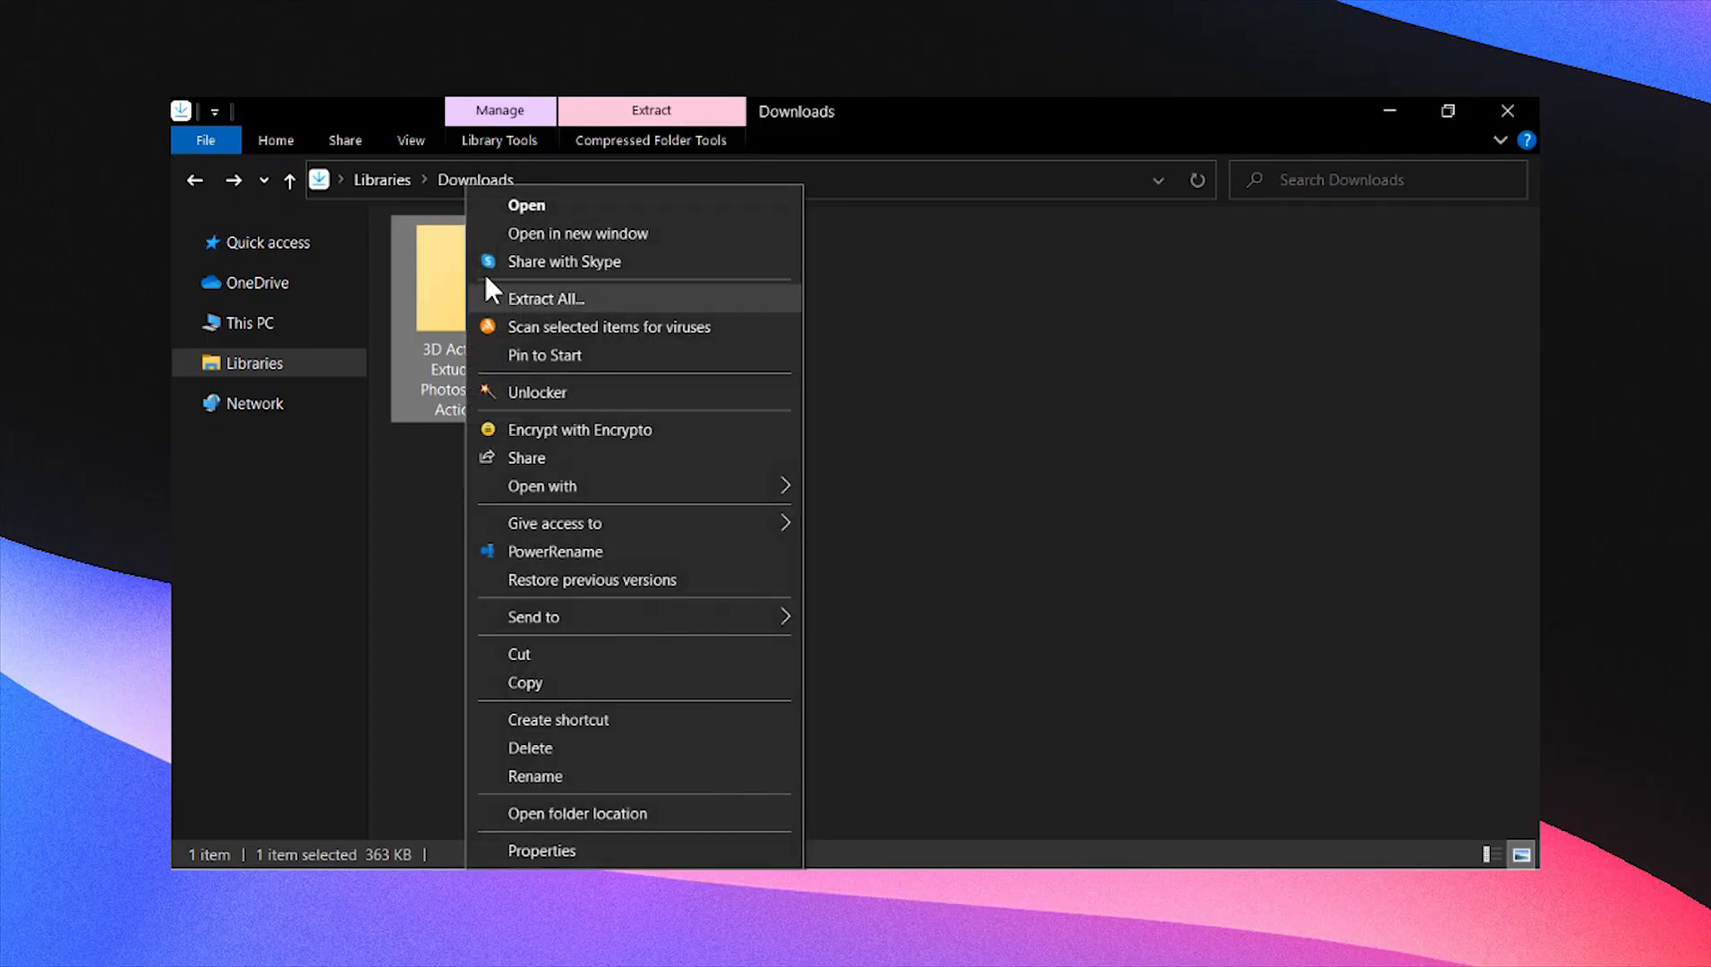
Switch to File Explorer and unpack the 3D Action Extuder Photoshop action archive in the Downloads folder
click(519, 211)
click(481, 309)
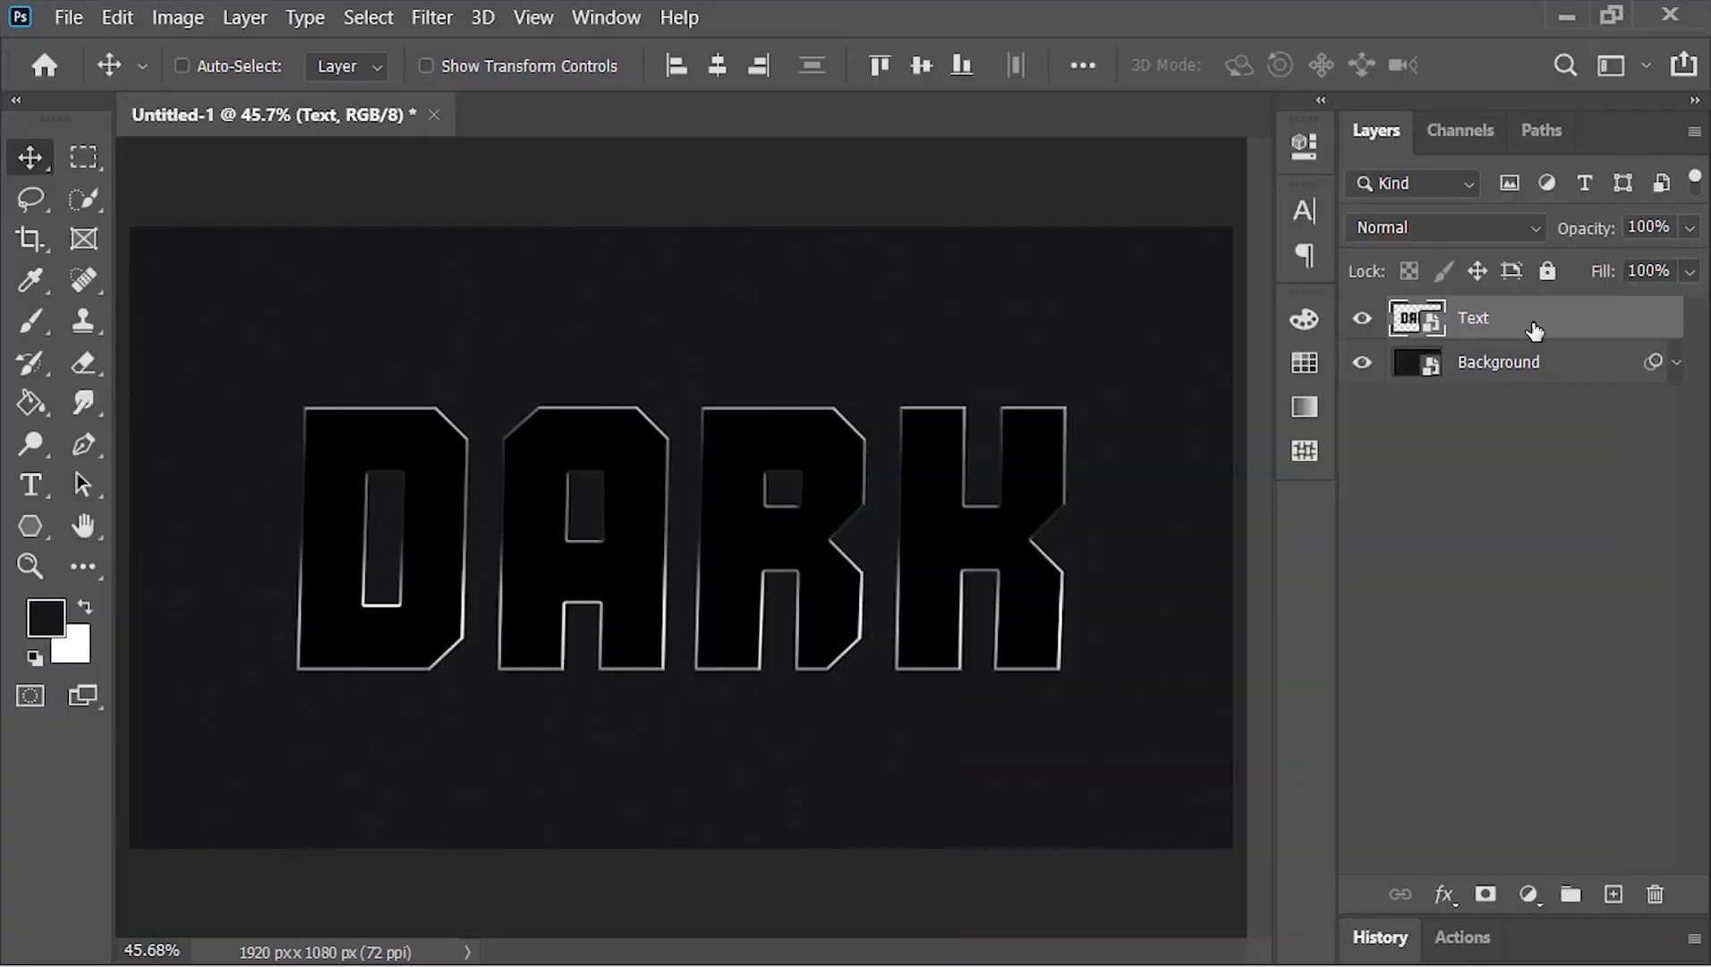
In Photoshop, run the Play Me First action from the 3D Action Extuder set on the Text layer and collapse the Extrusion group's effects
click(608, 18)
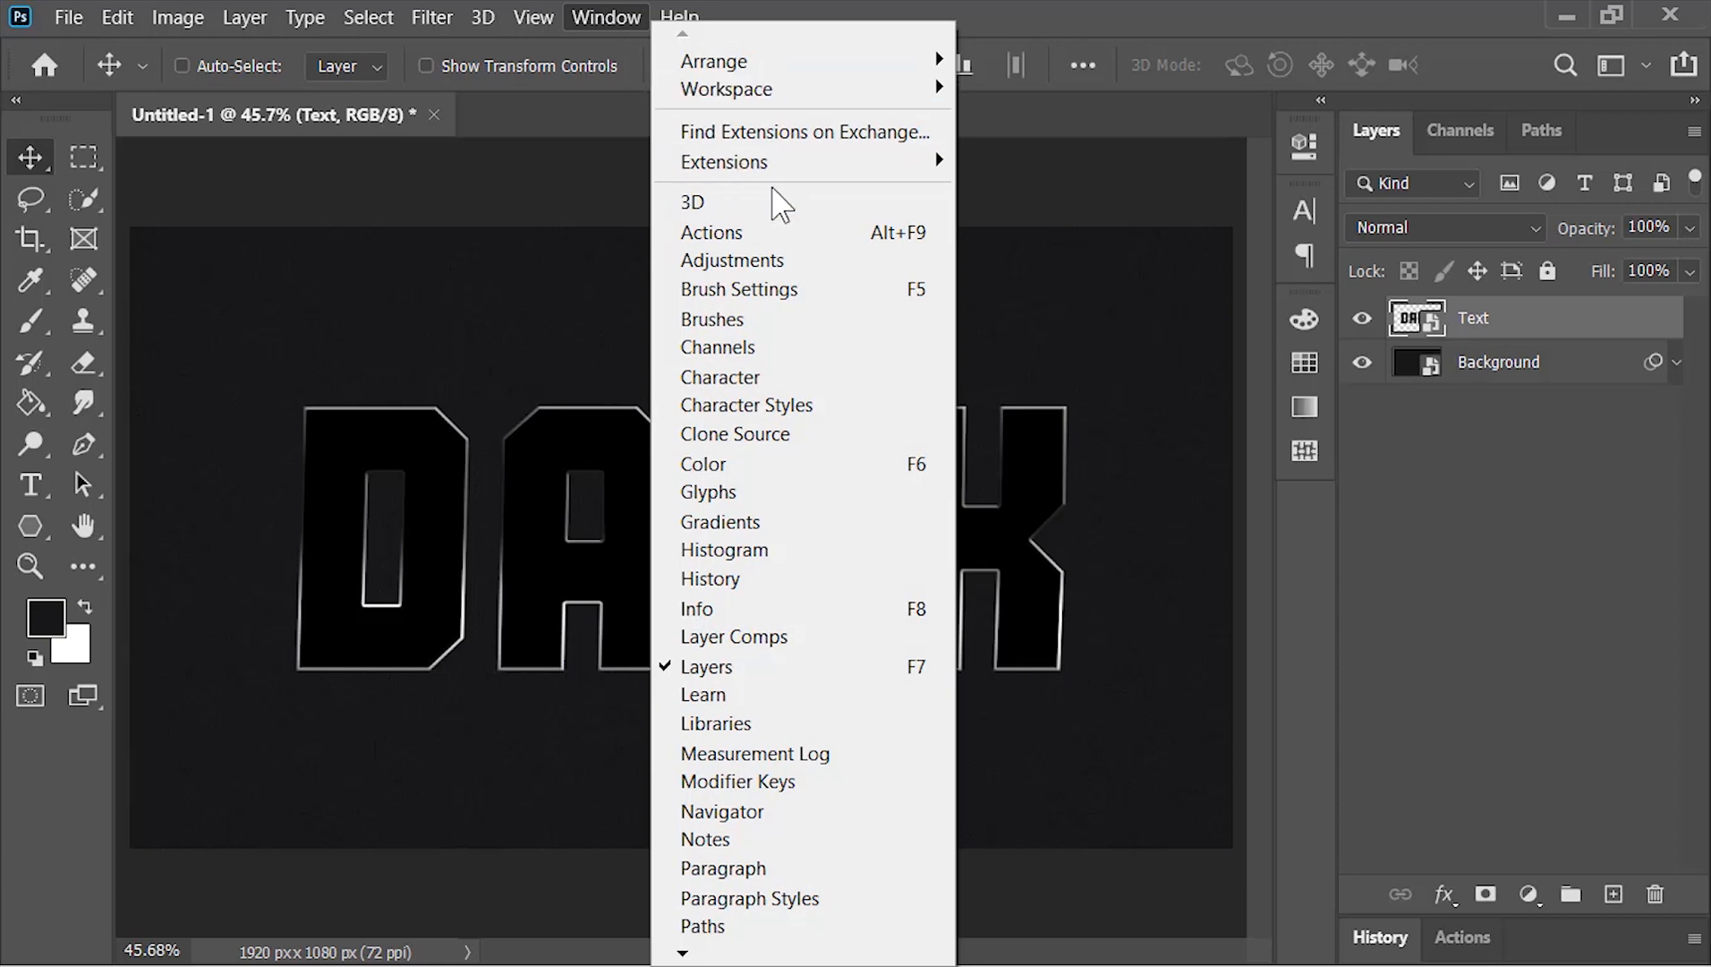
click(795, 233)
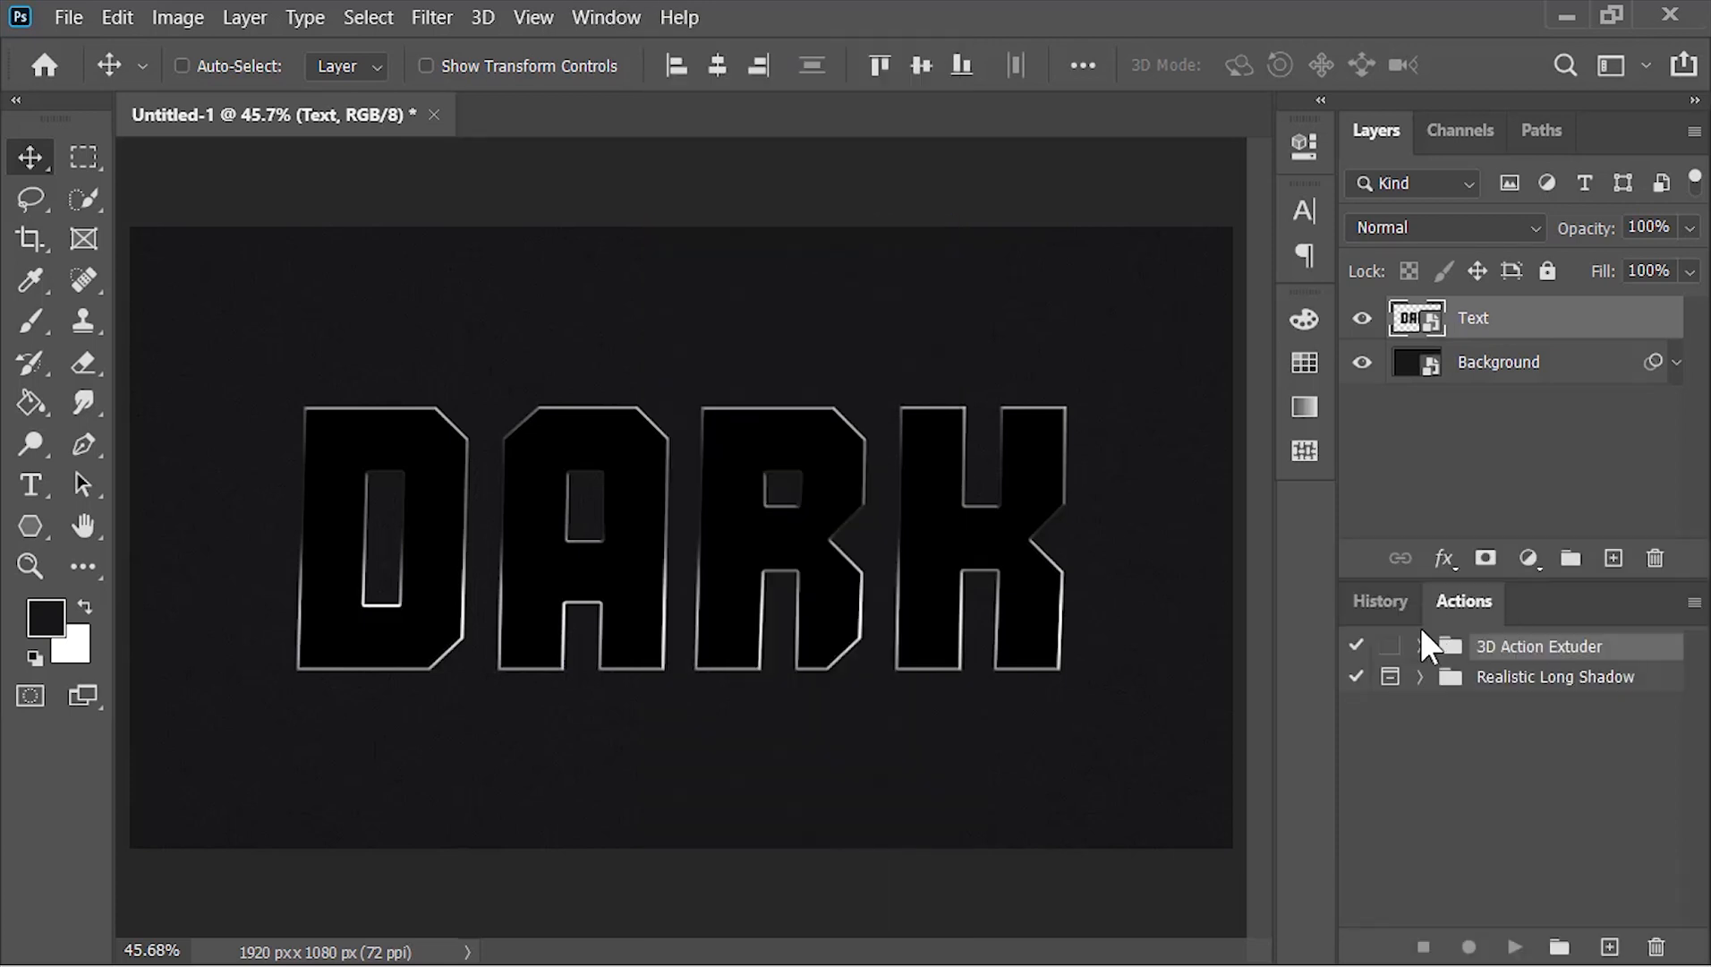
click(1421, 646)
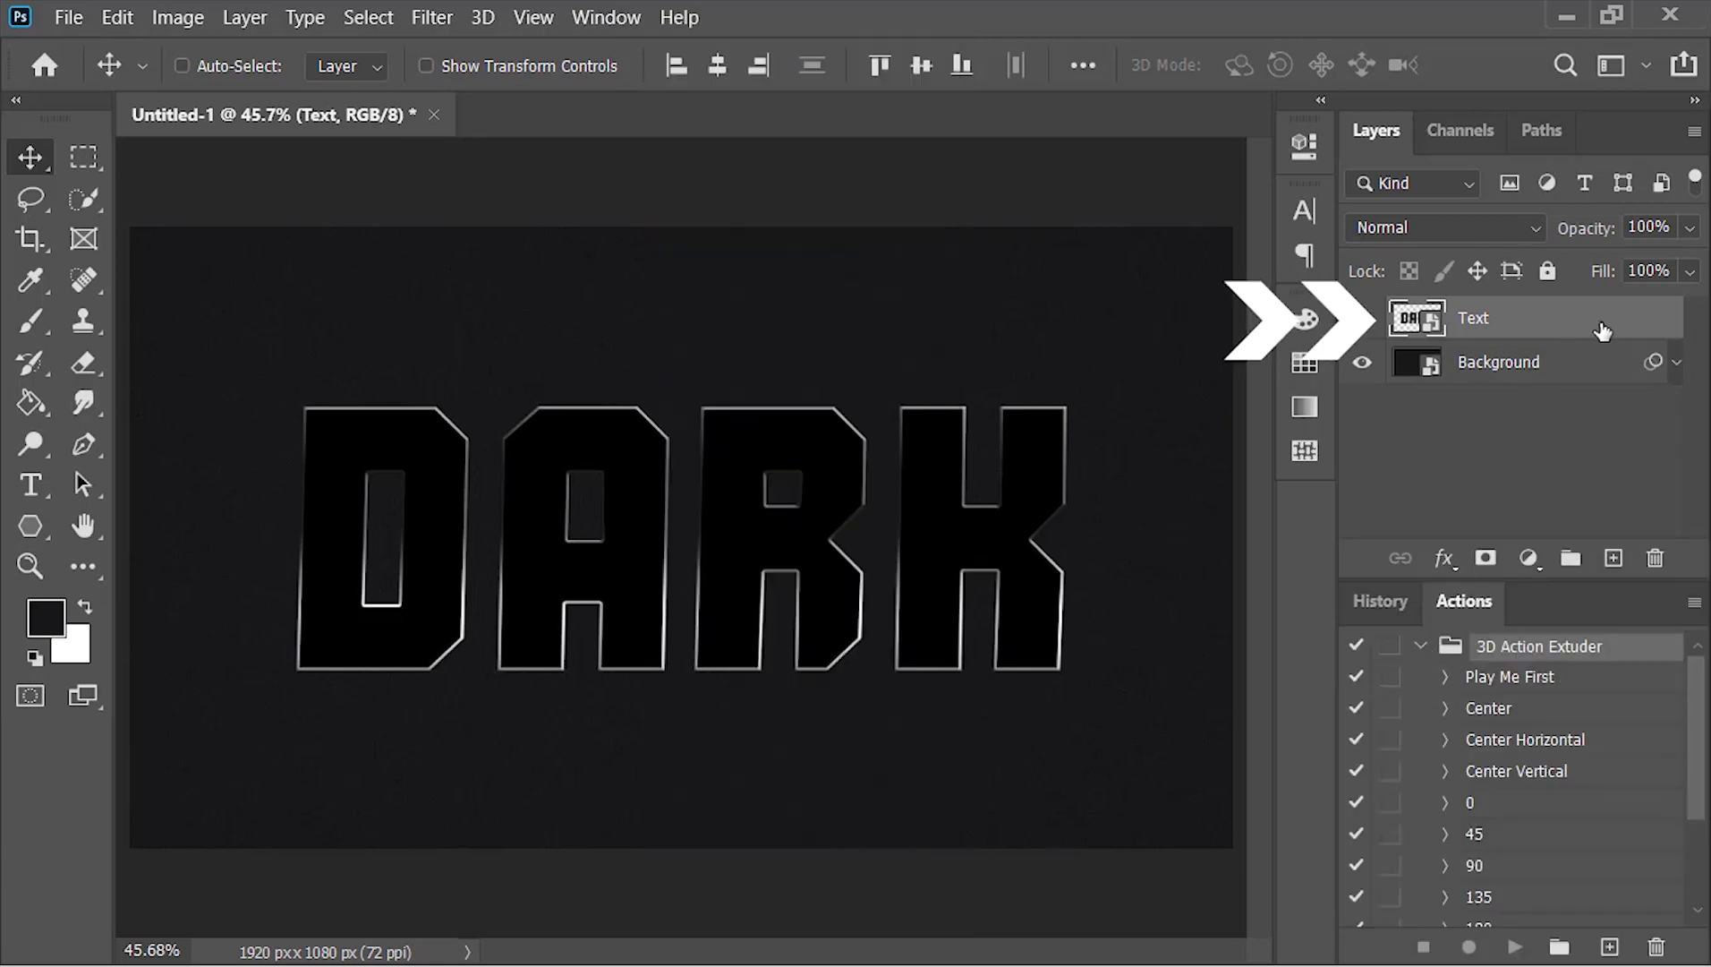
click(1531, 680)
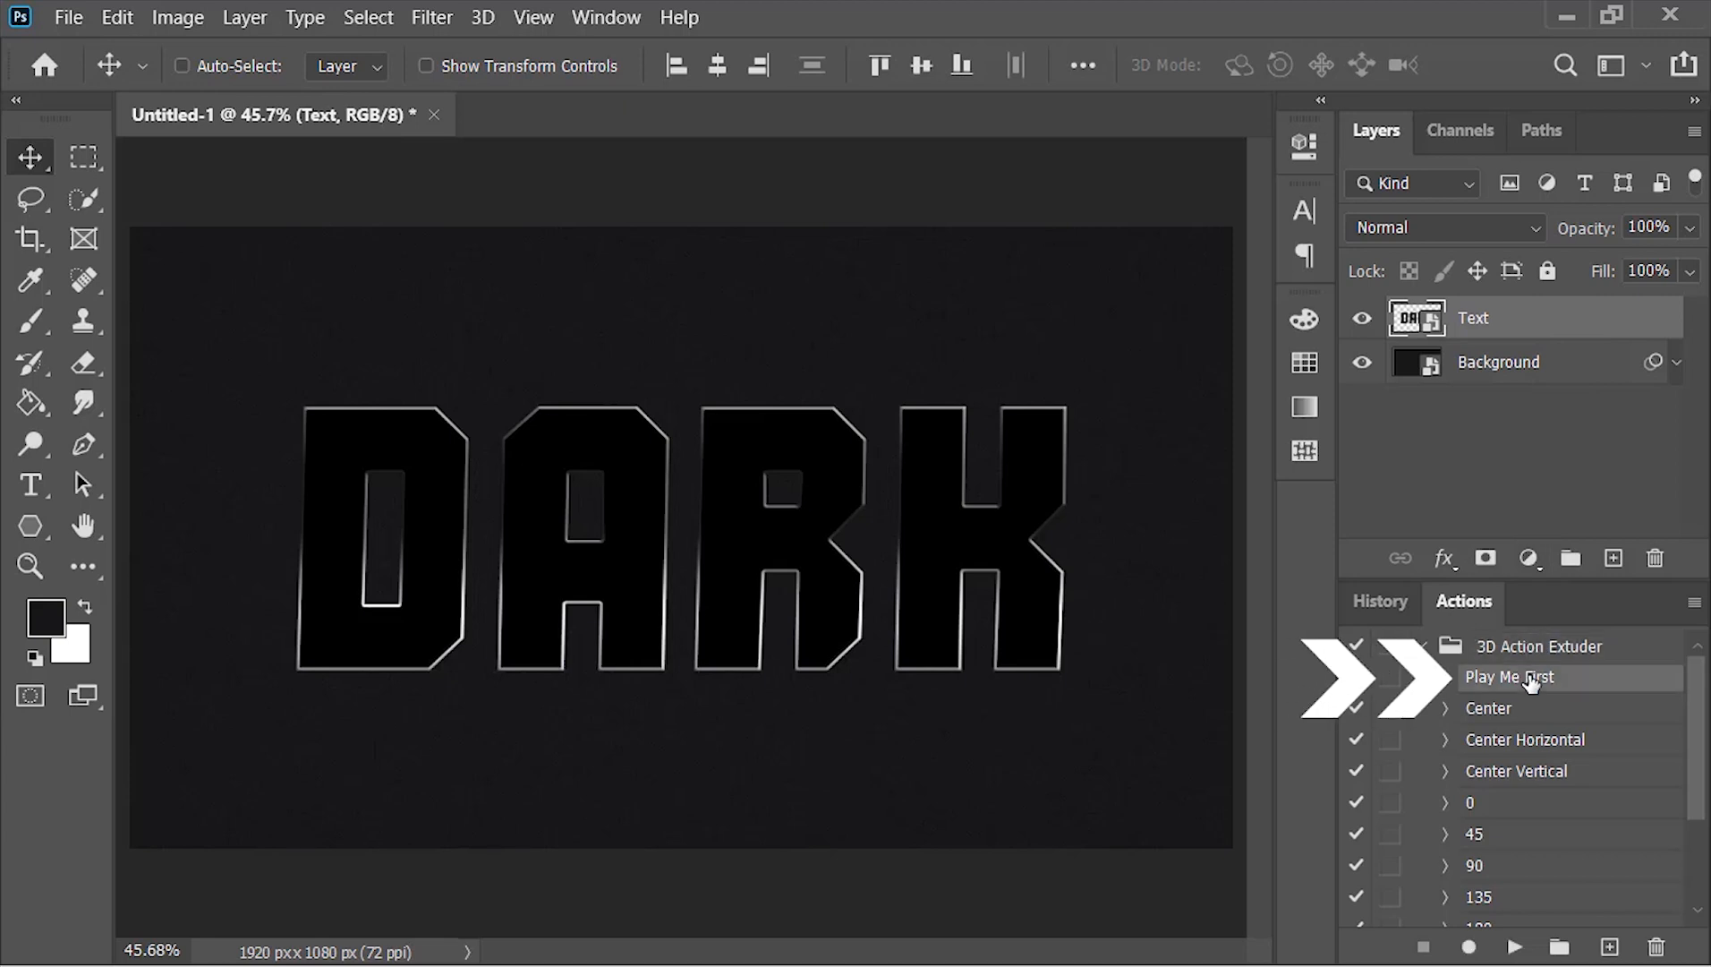
click(1515, 947)
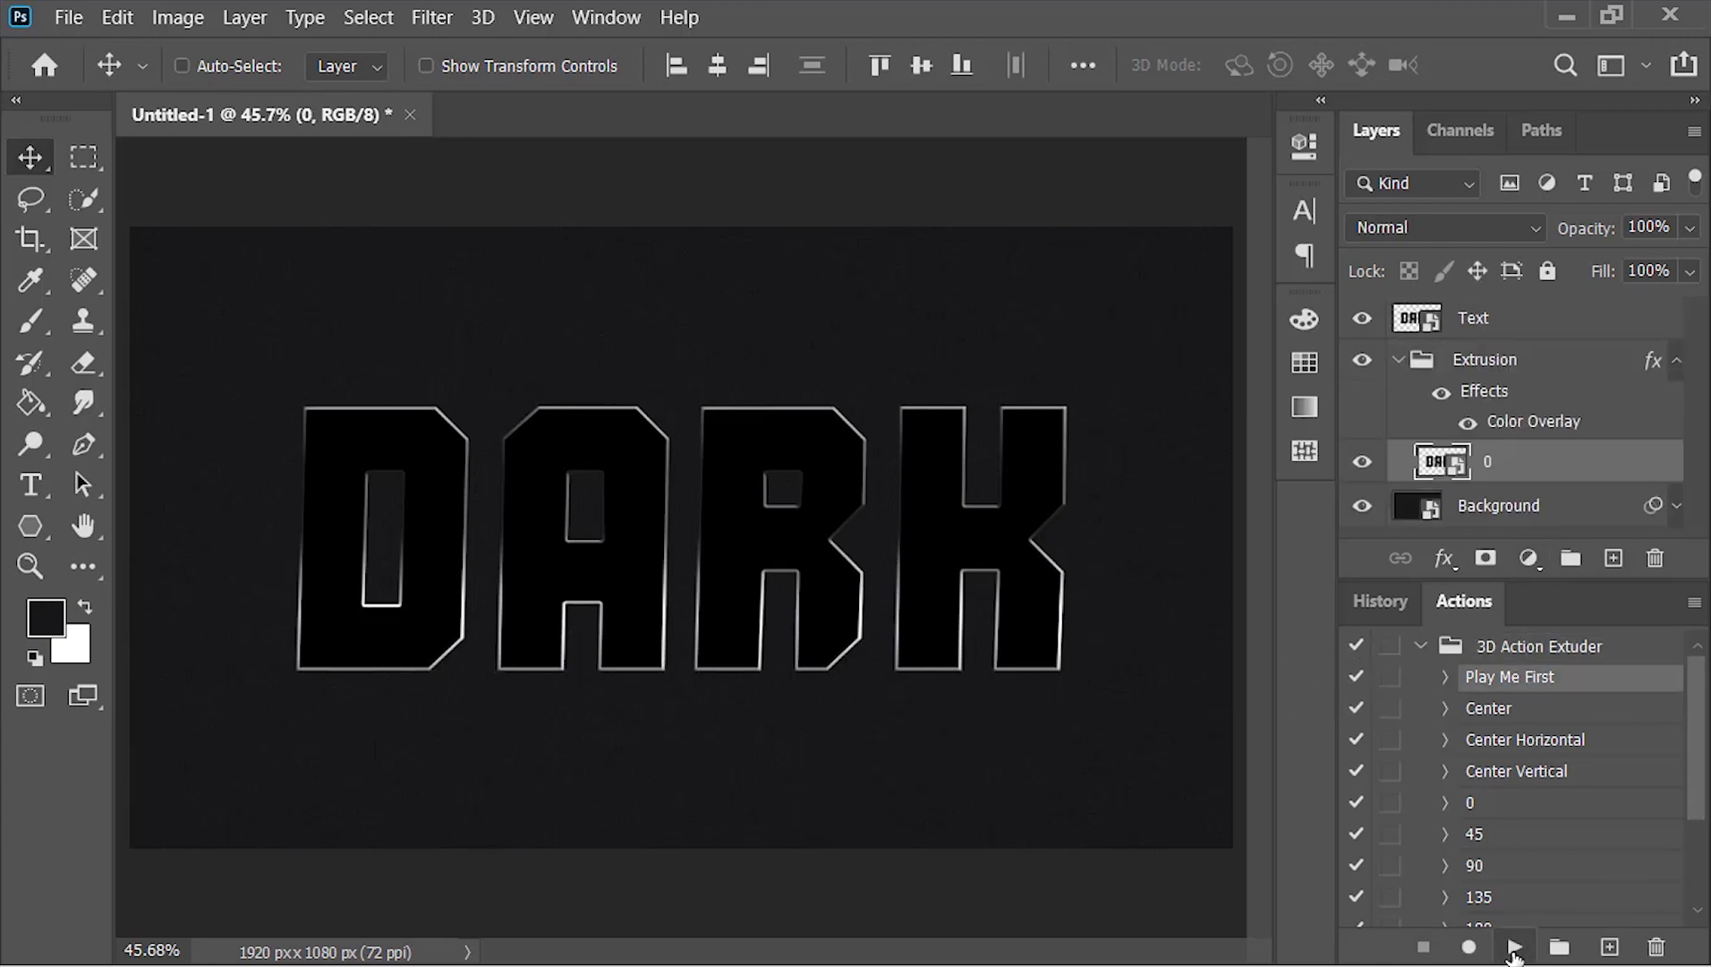
click(1677, 363)
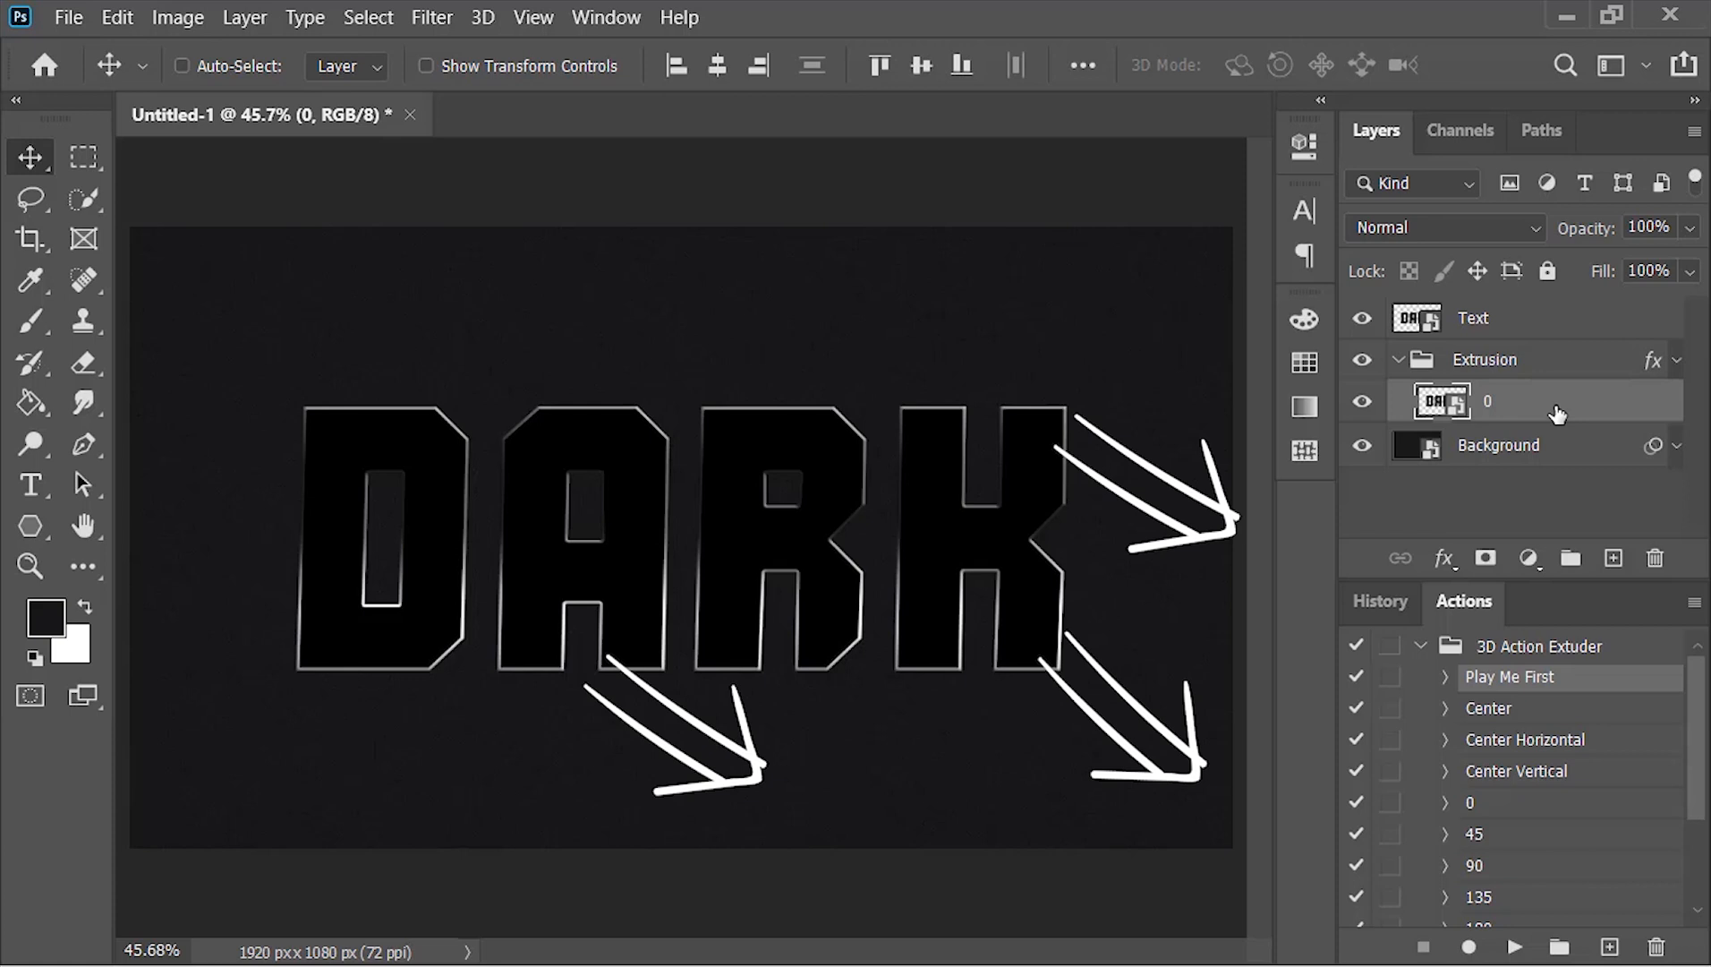
Run the -45 action repeatedly on the layer inside the Extrusion group, extruding the text diagonally with 20 layer copies
drag(1699, 699, 1690, 828)
click(1509, 892)
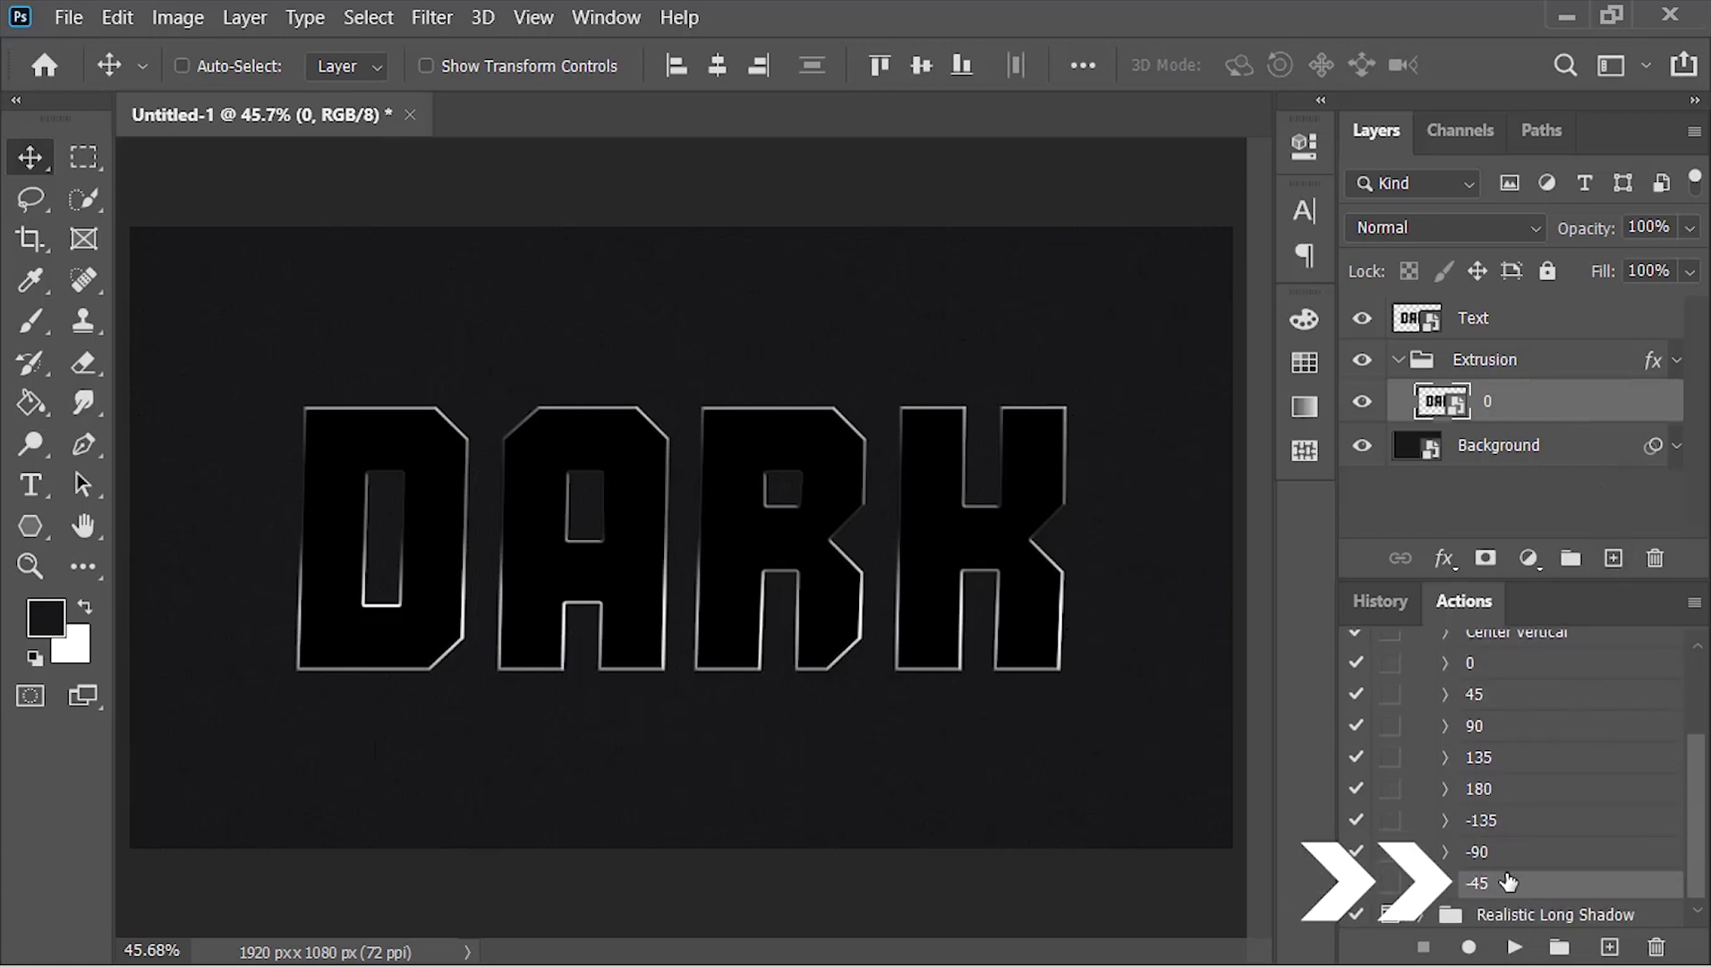
click(1513, 946)
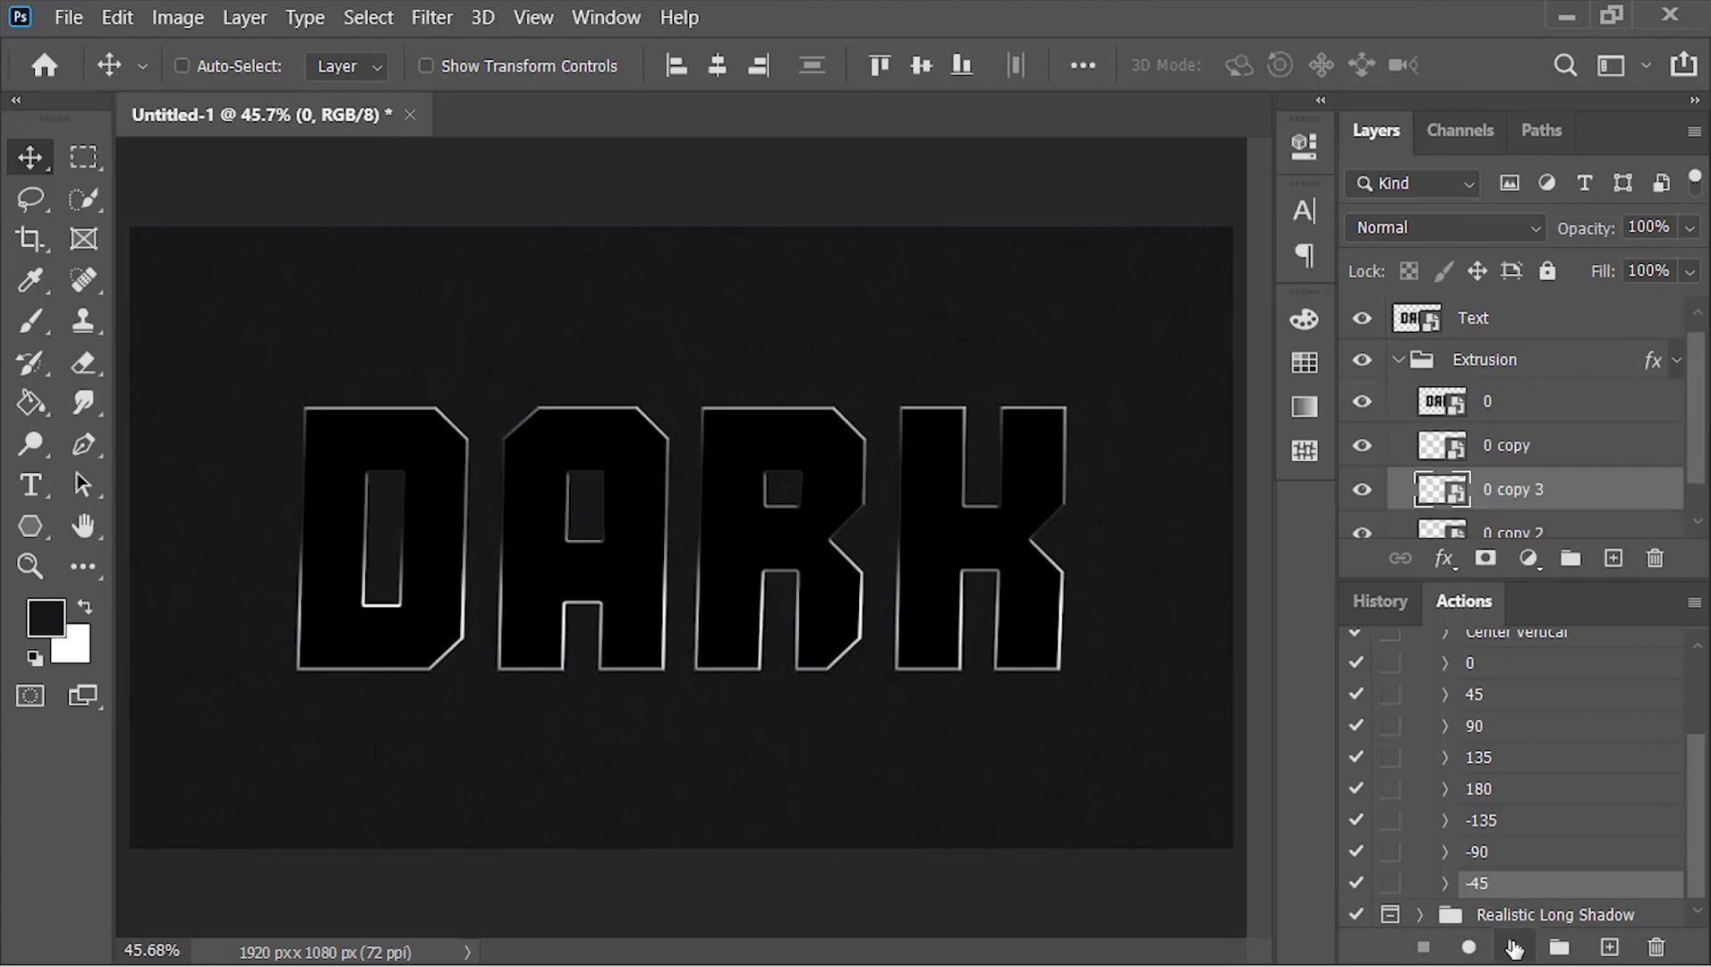
click(1515, 949)
click(1515, 949)
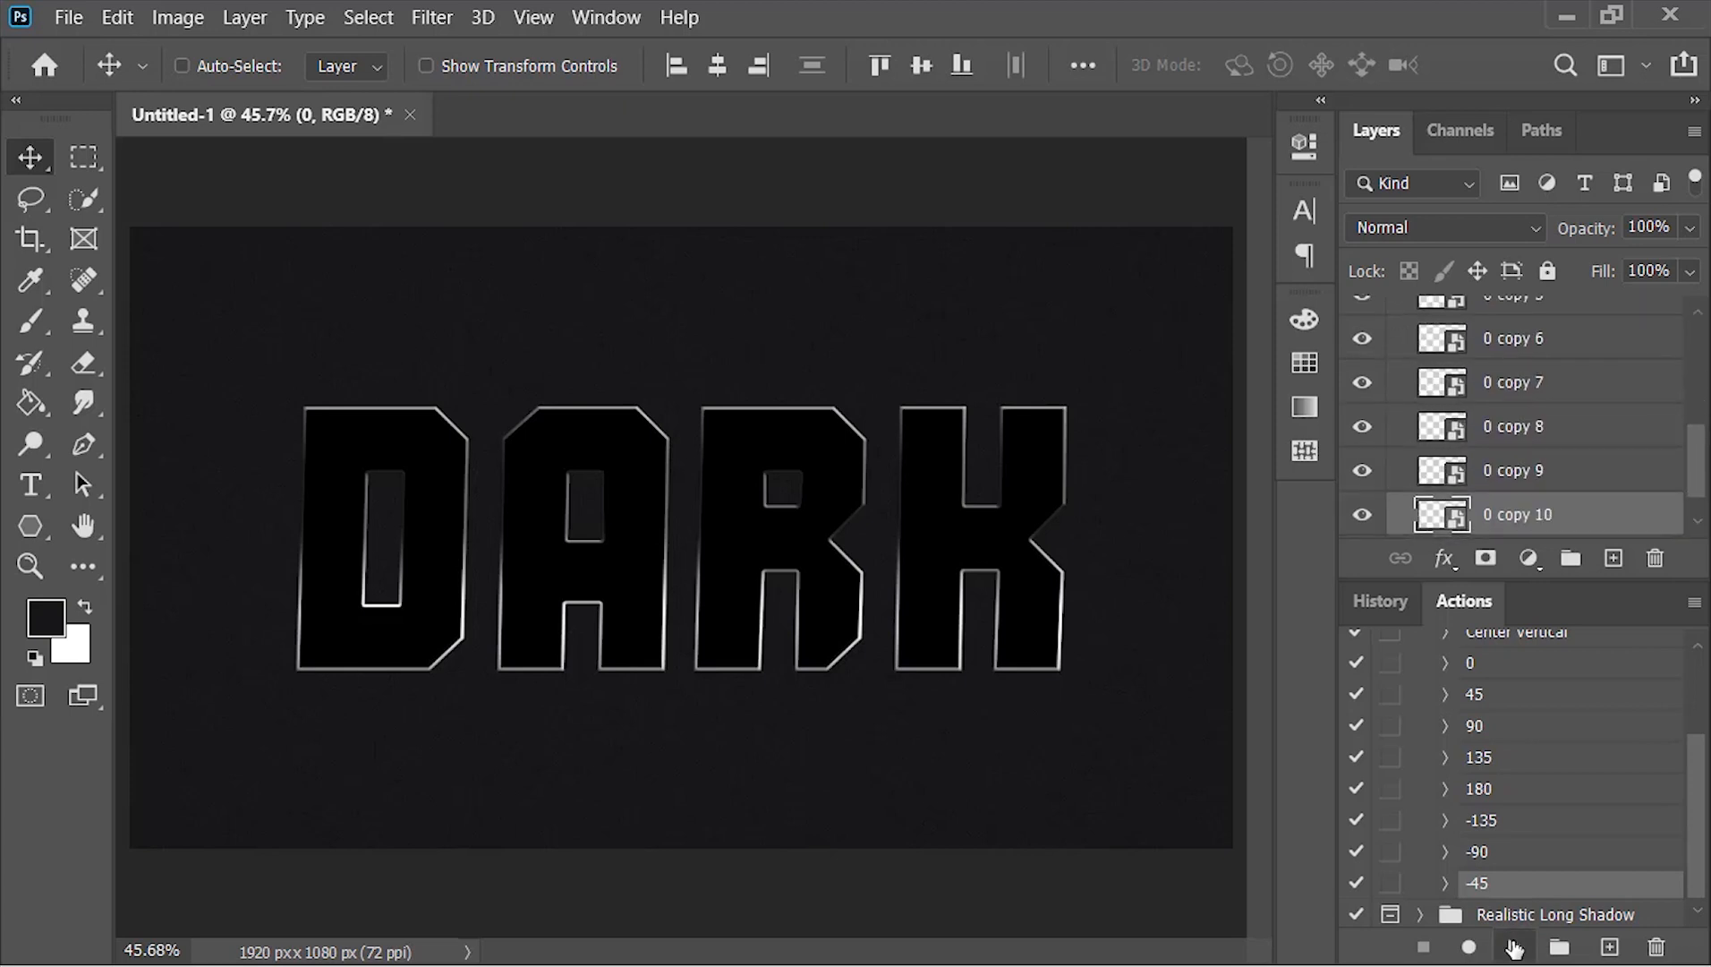
click(1515, 949)
click(1514, 949)
click(1515, 948)
click(1515, 949)
click(1515, 948)
click(1514, 949)
click(1515, 949)
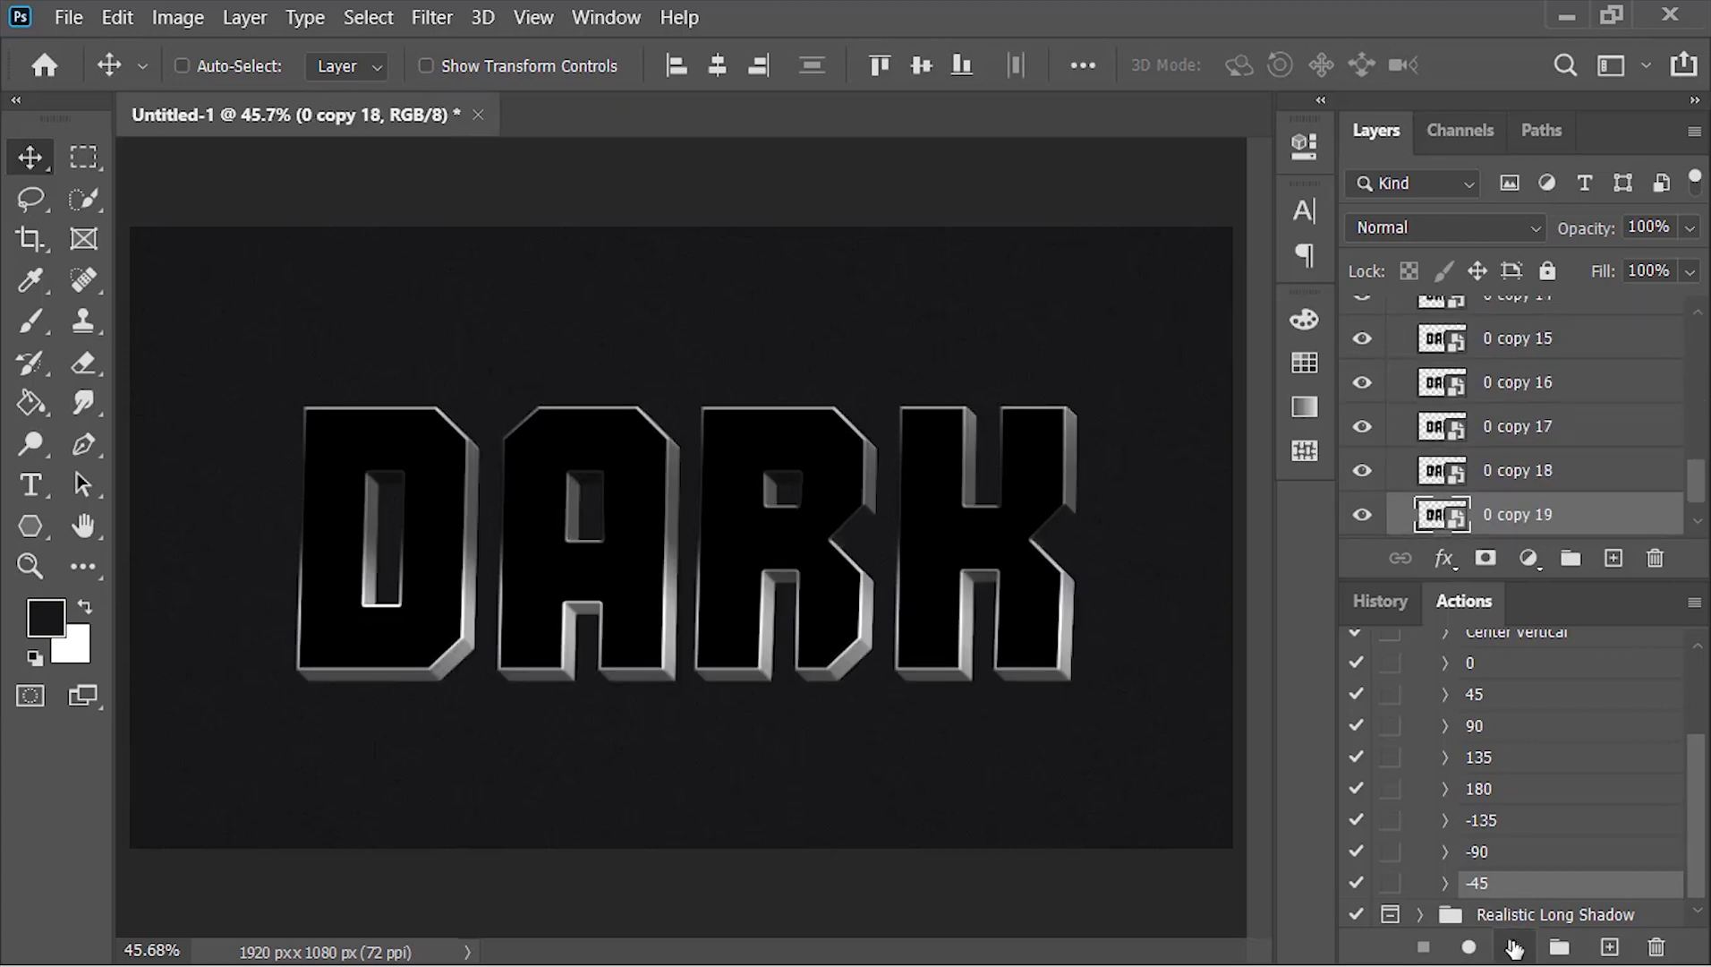
Collapse the Extrusion group and delete its layer effects
double_click(1468, 613)
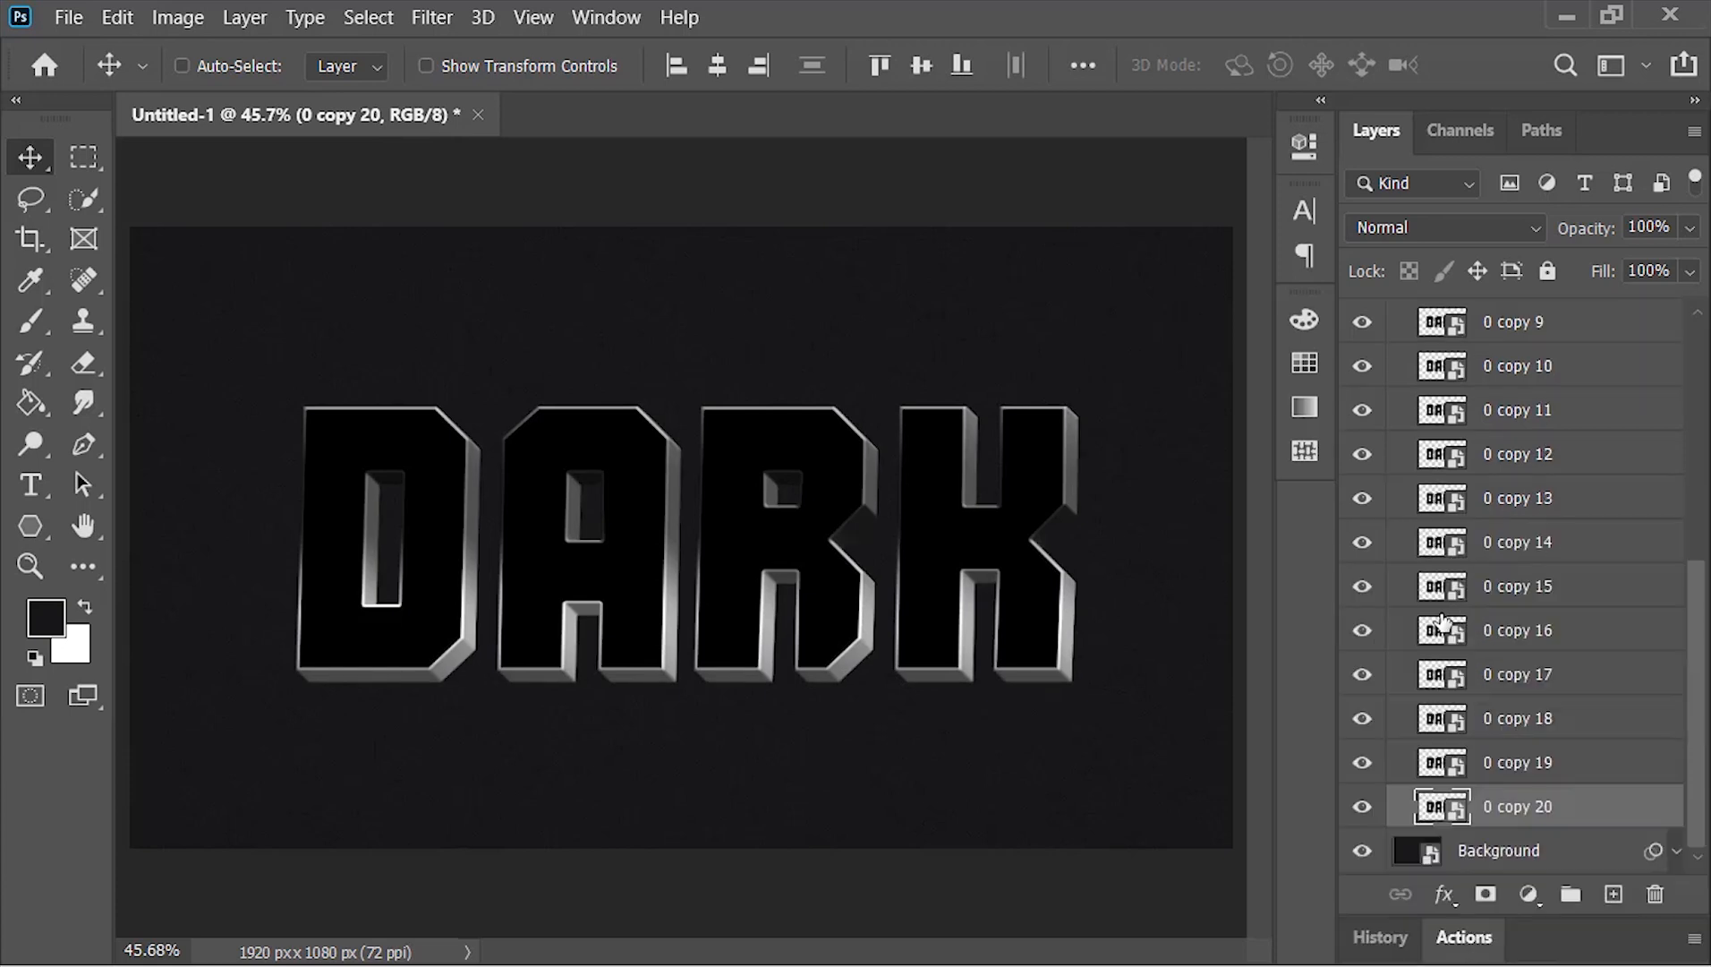
scroll(1445, 617, up, 8)
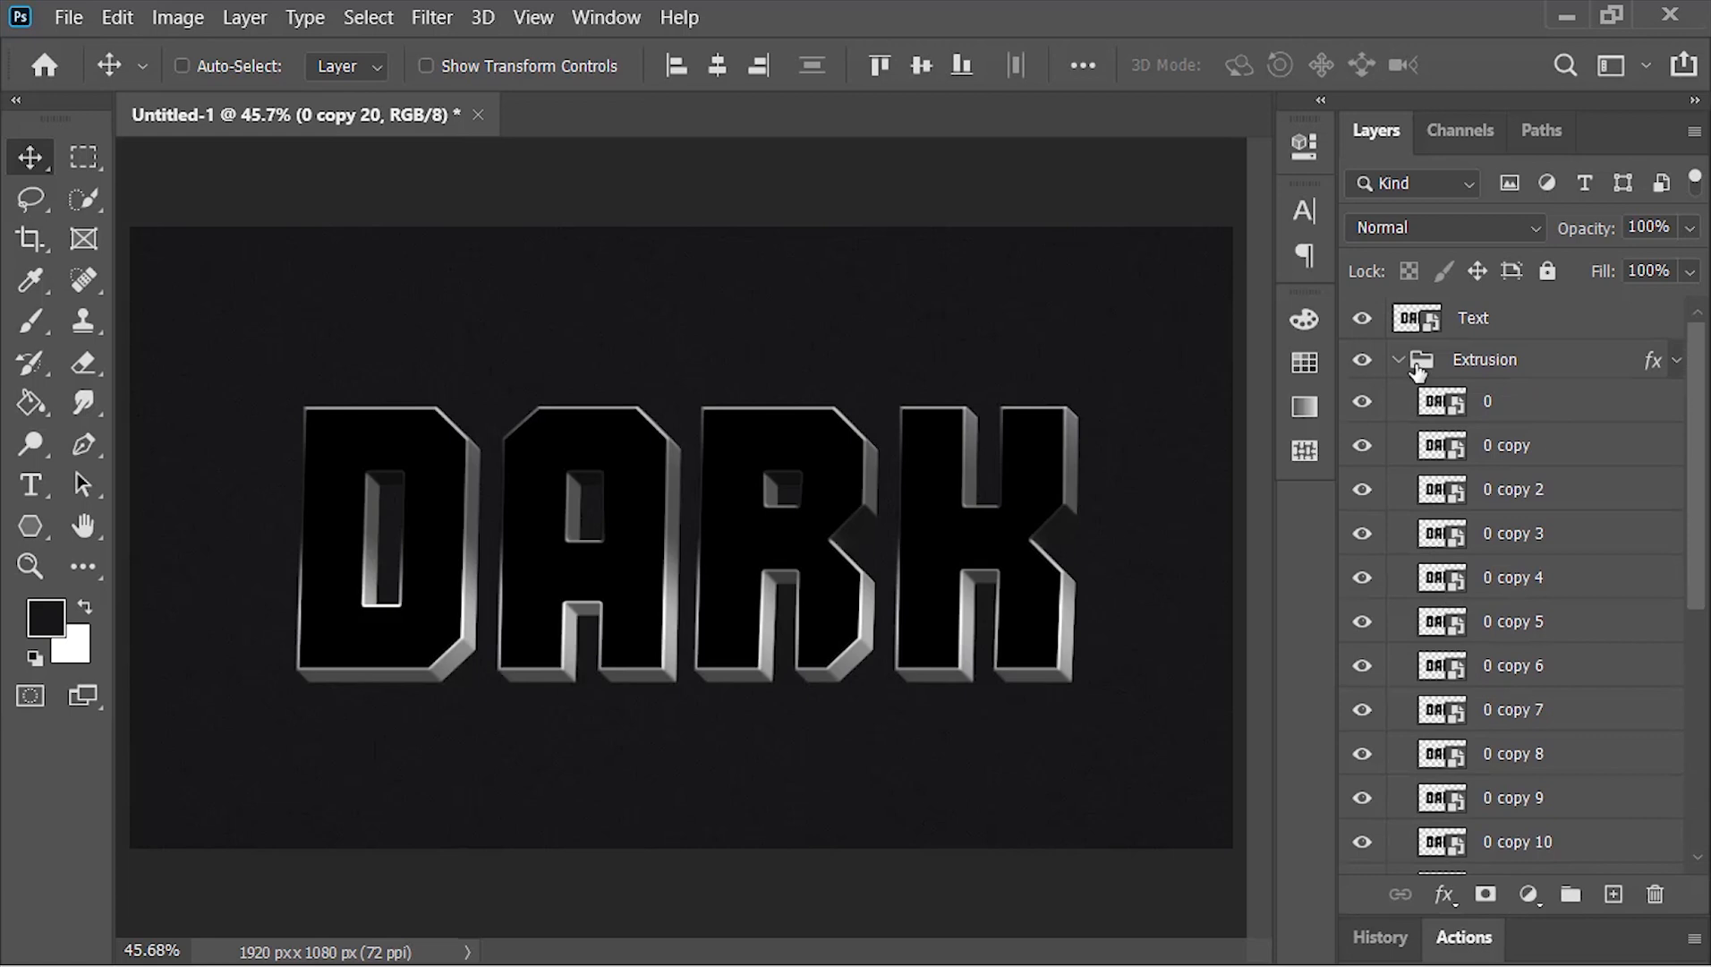
click(1398, 362)
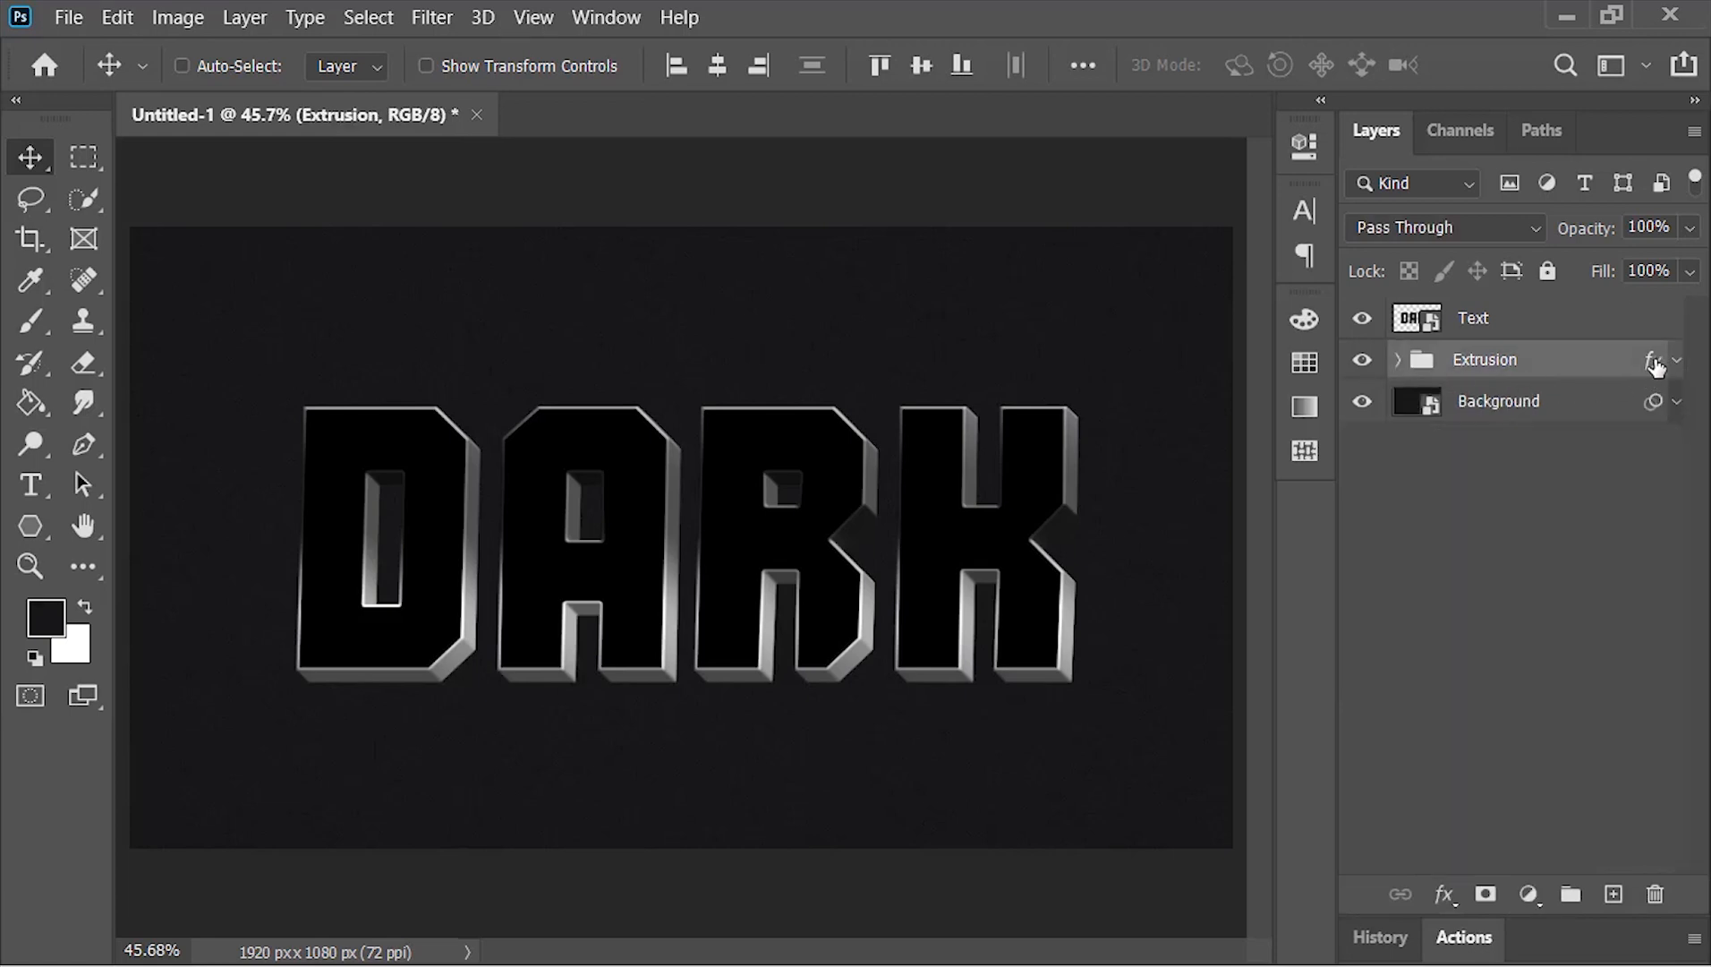
drag(1656, 367, 1655, 894)
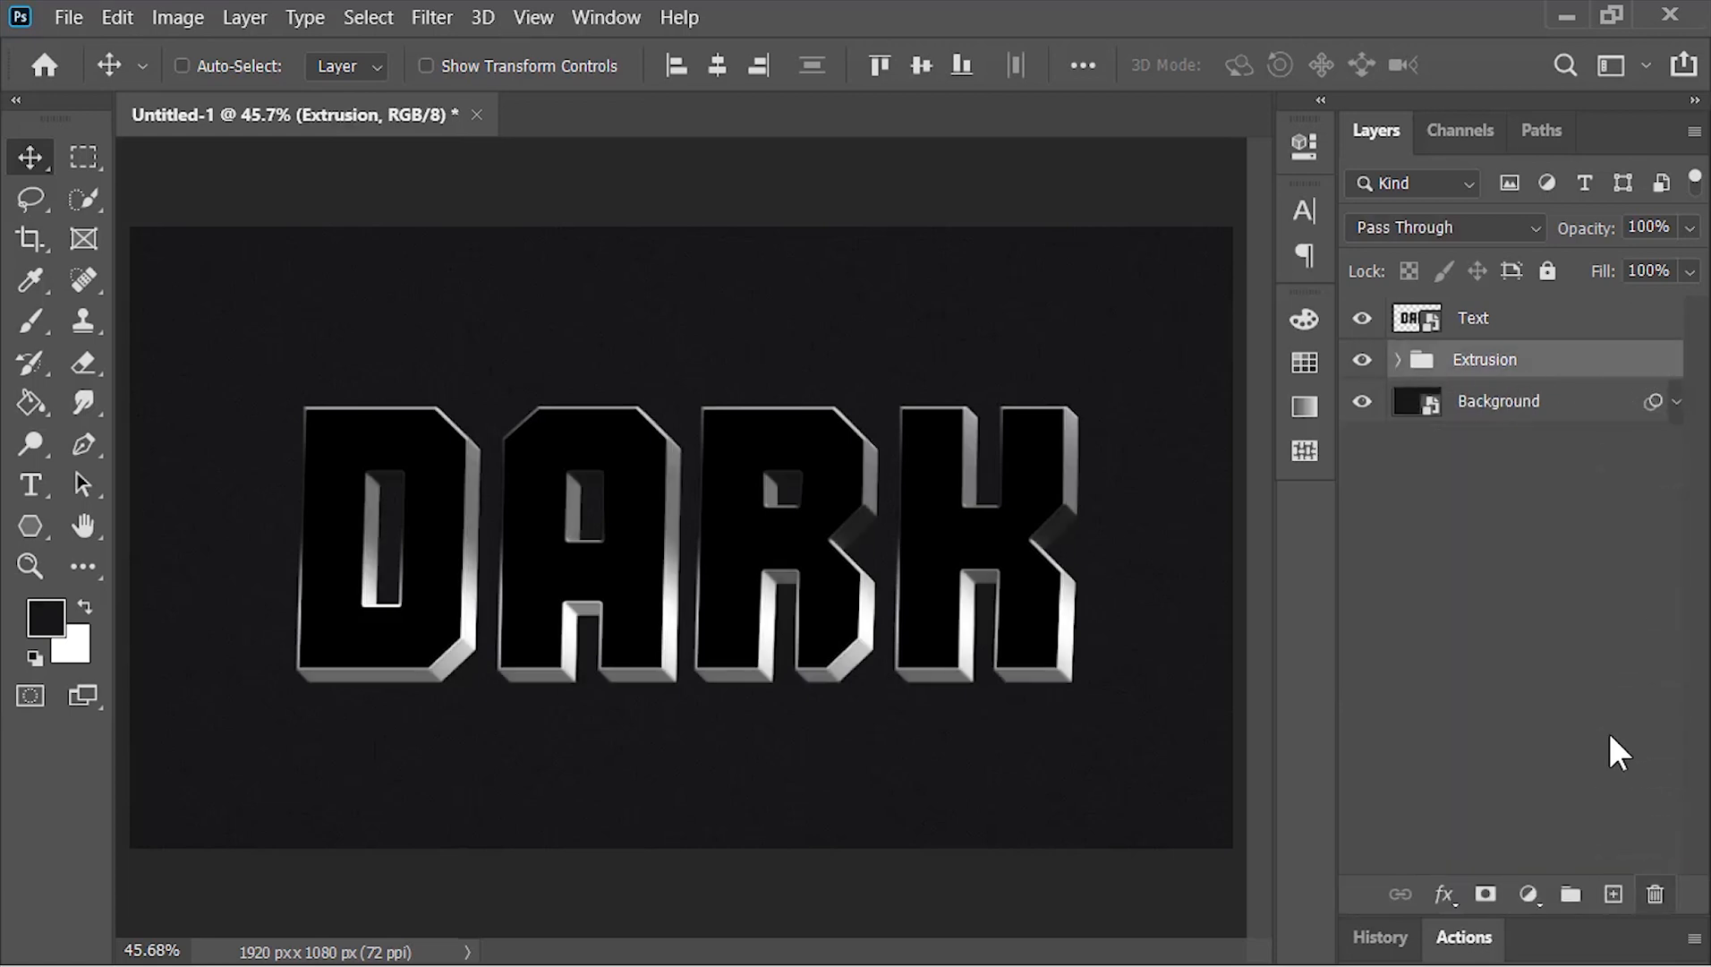
Add a Curves adjustment clipped to the Extrusion group and shape it into a gentle S-curve with darker shadows and brighter highlights
click(1529, 895)
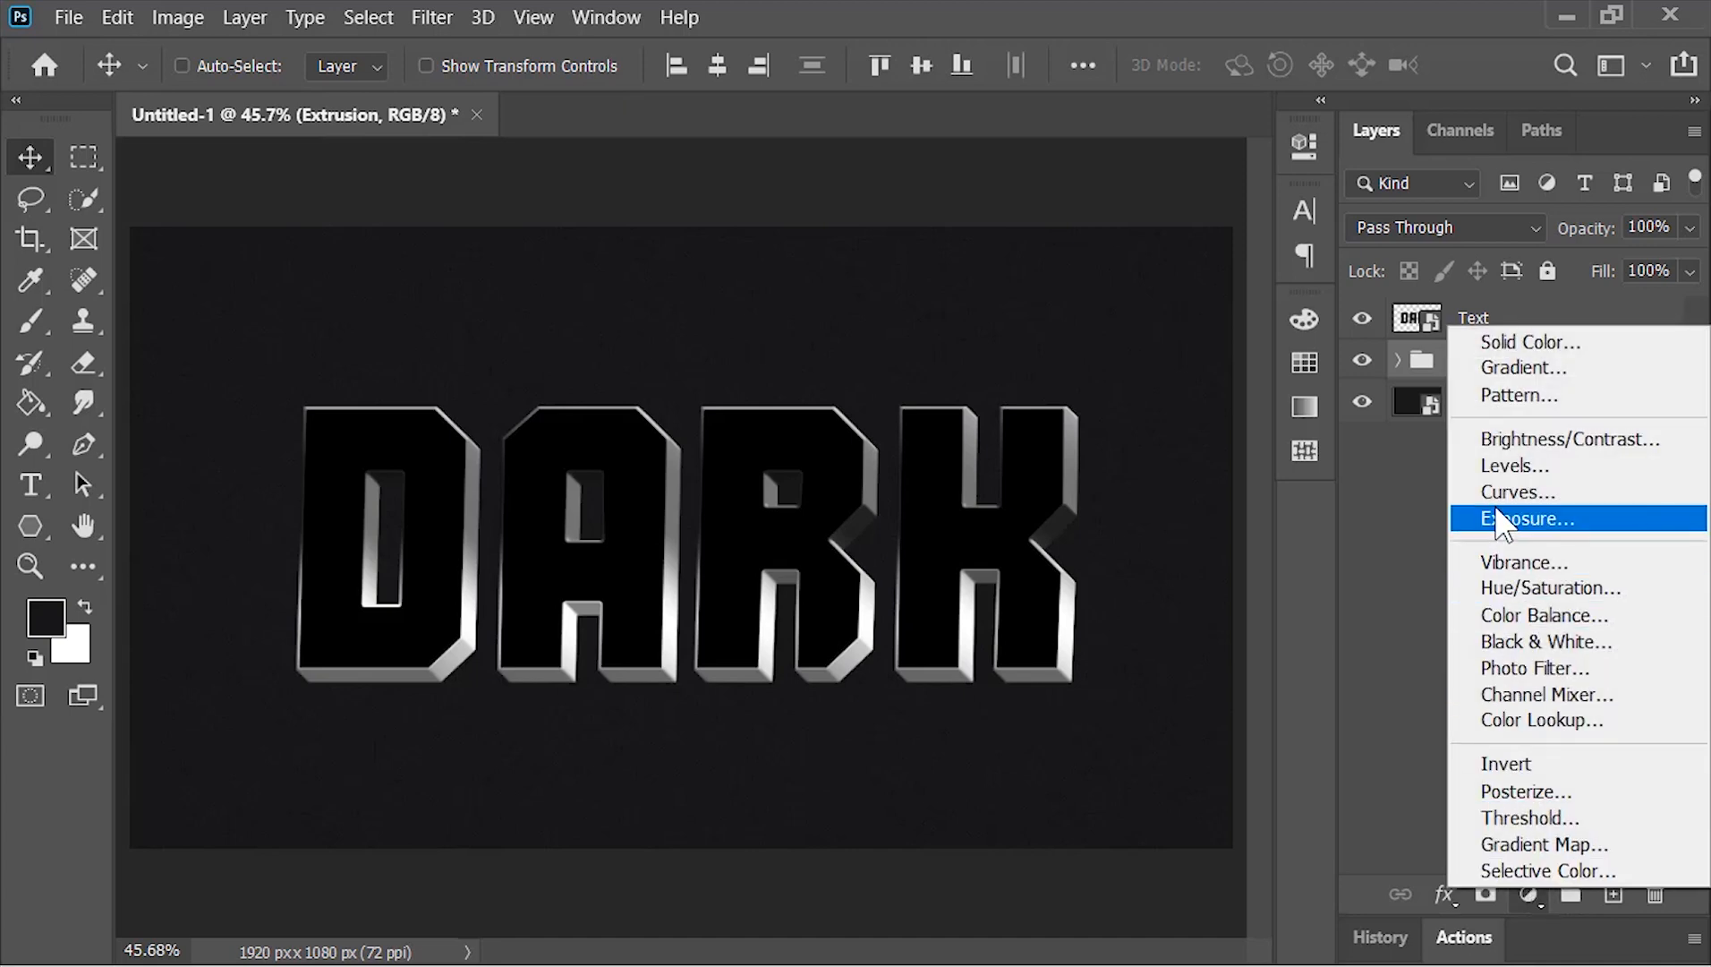
click(1517, 491)
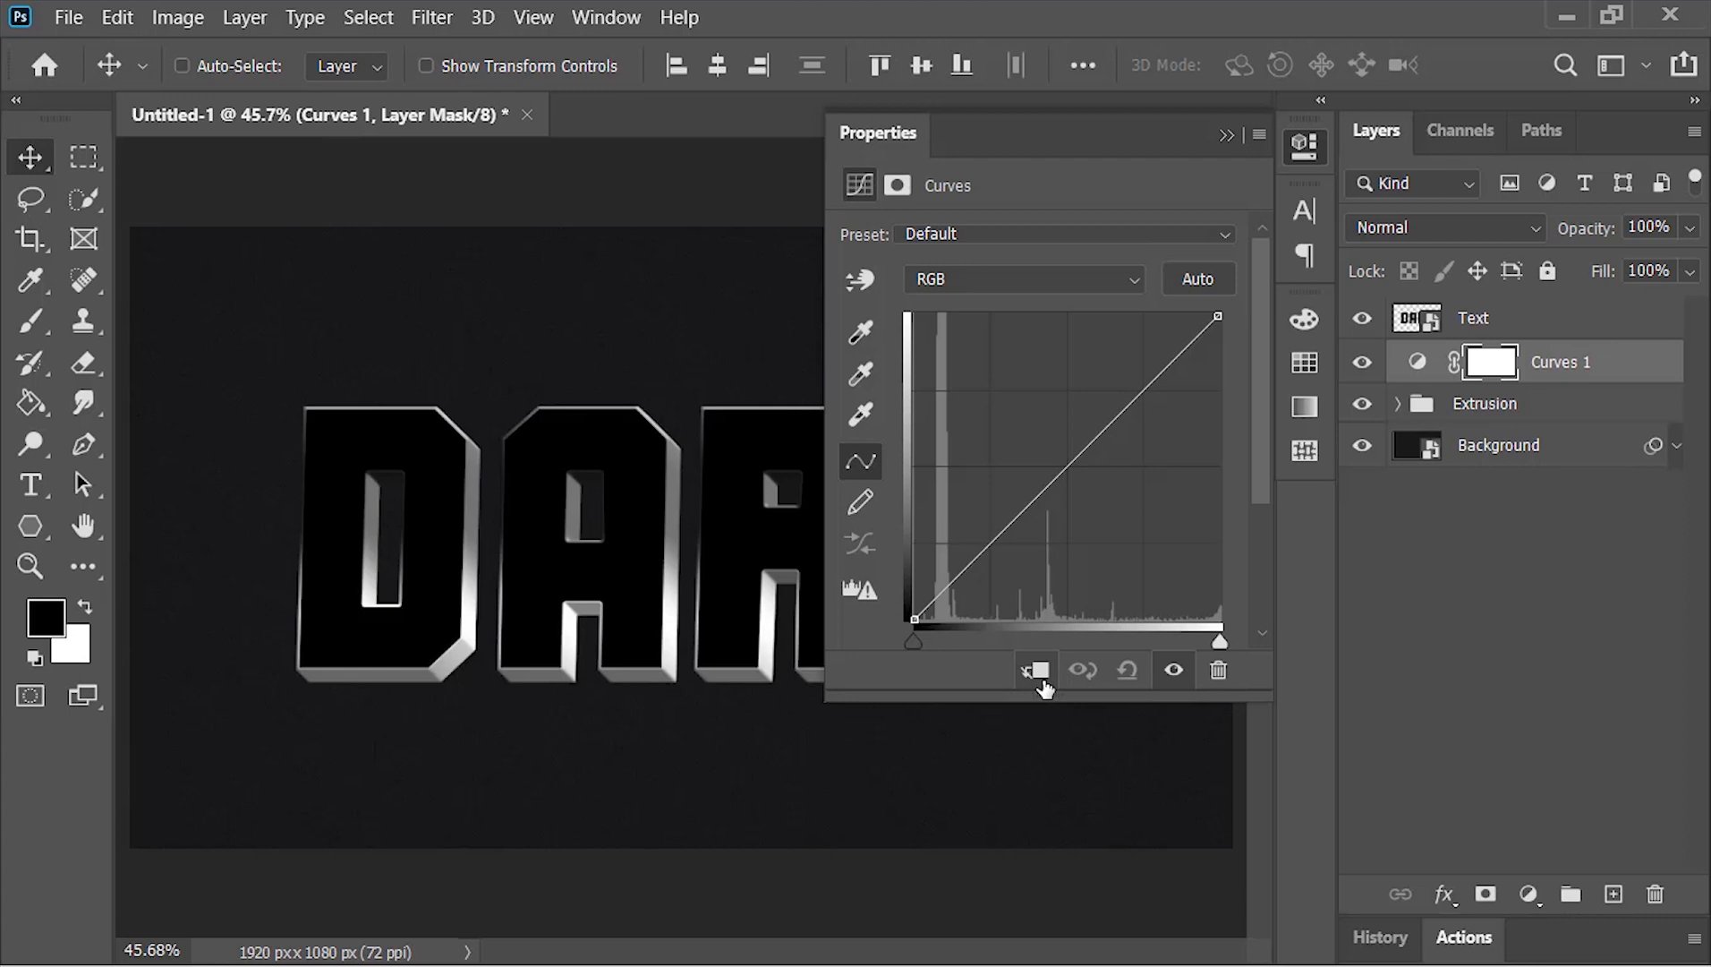
click(1038, 672)
drag(995, 549, 993, 553)
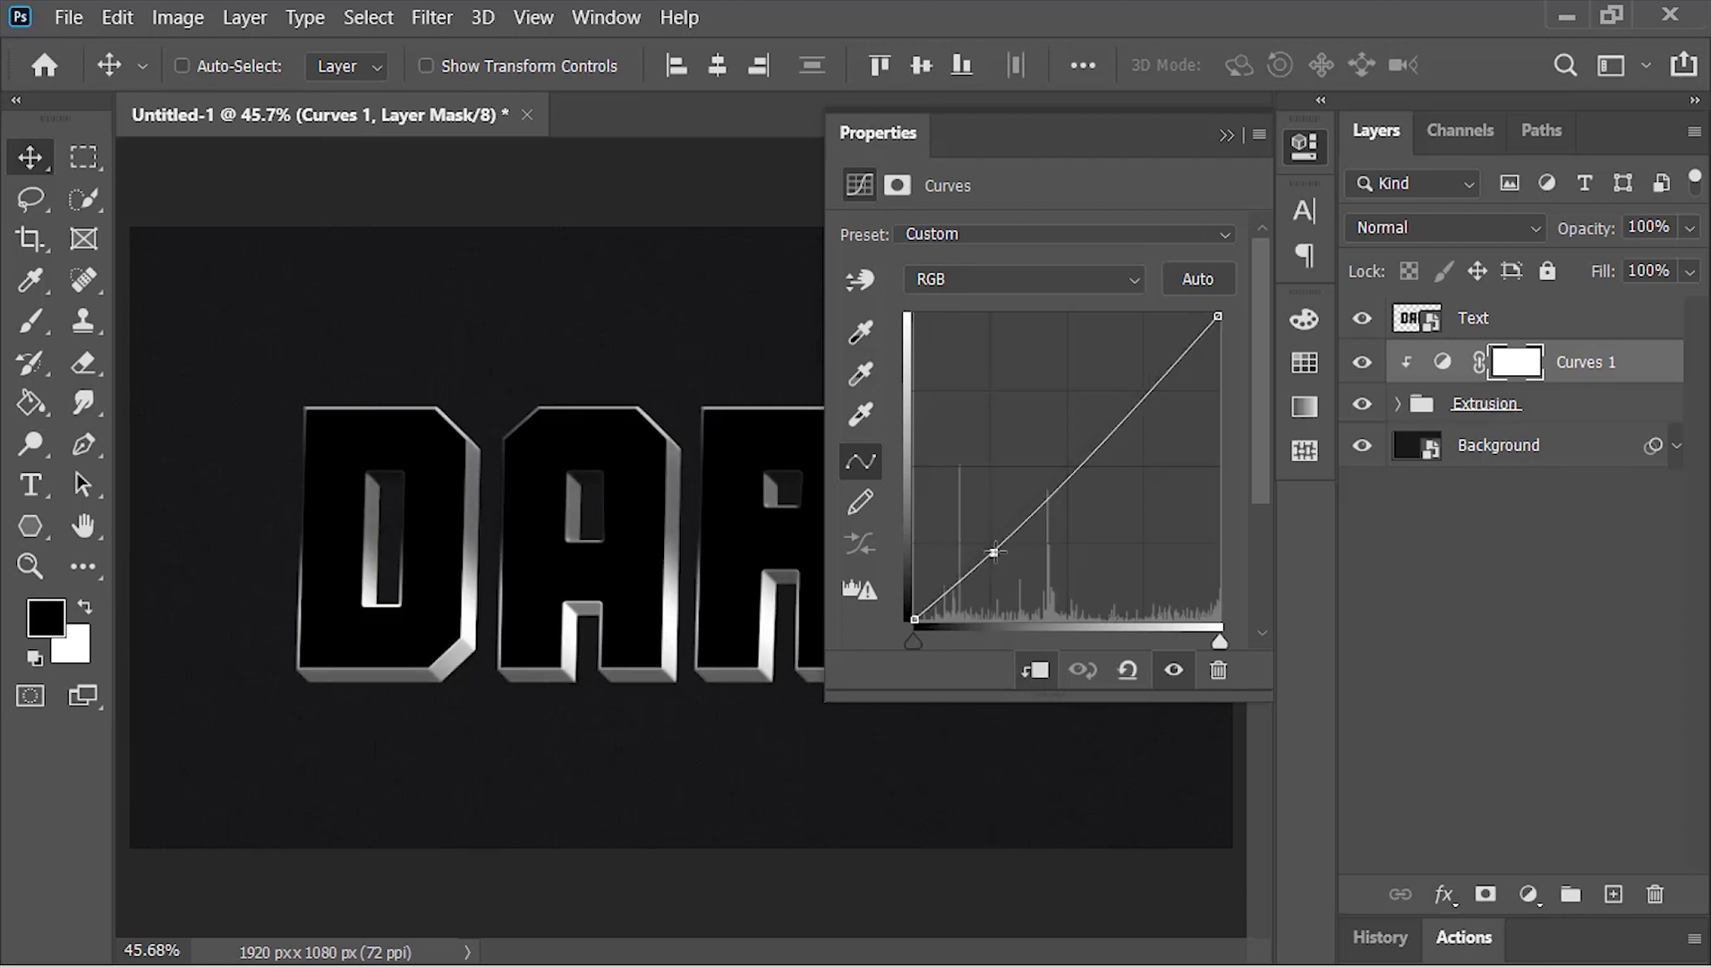
drag(1147, 397, 1141, 384)
click(997, 555)
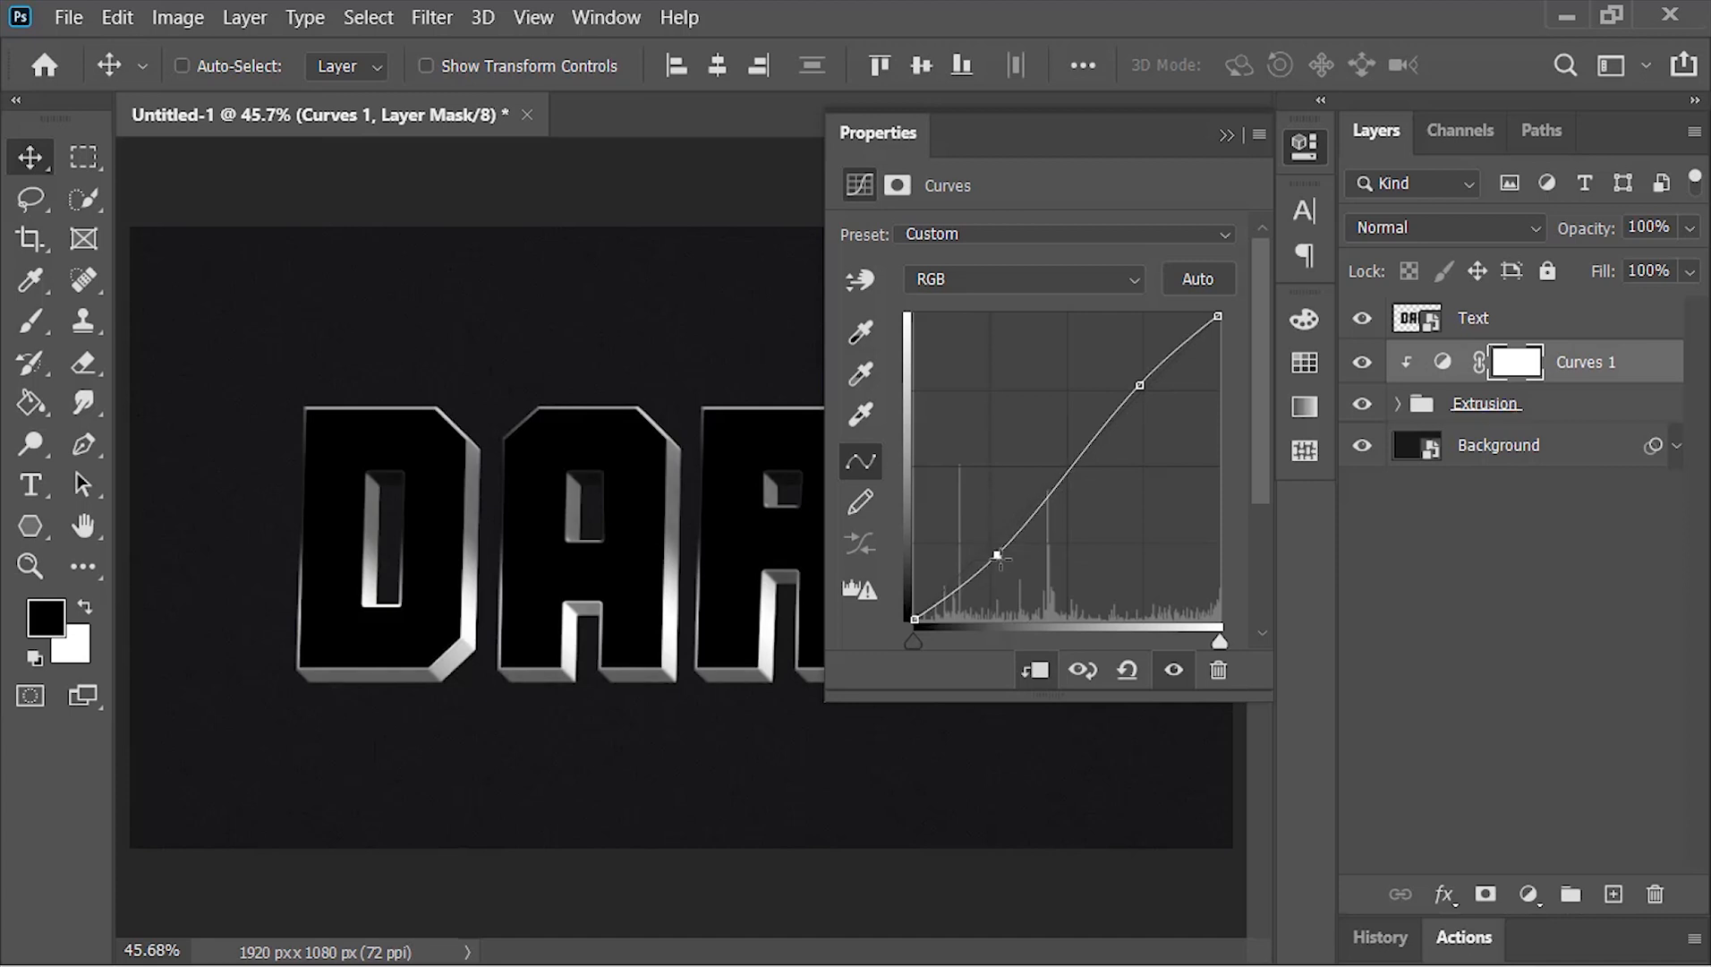
Enable a 5 px inside gradient Stroke and a 5 px Stroke Emboss bevel in the Text layer's style
click(1227, 135)
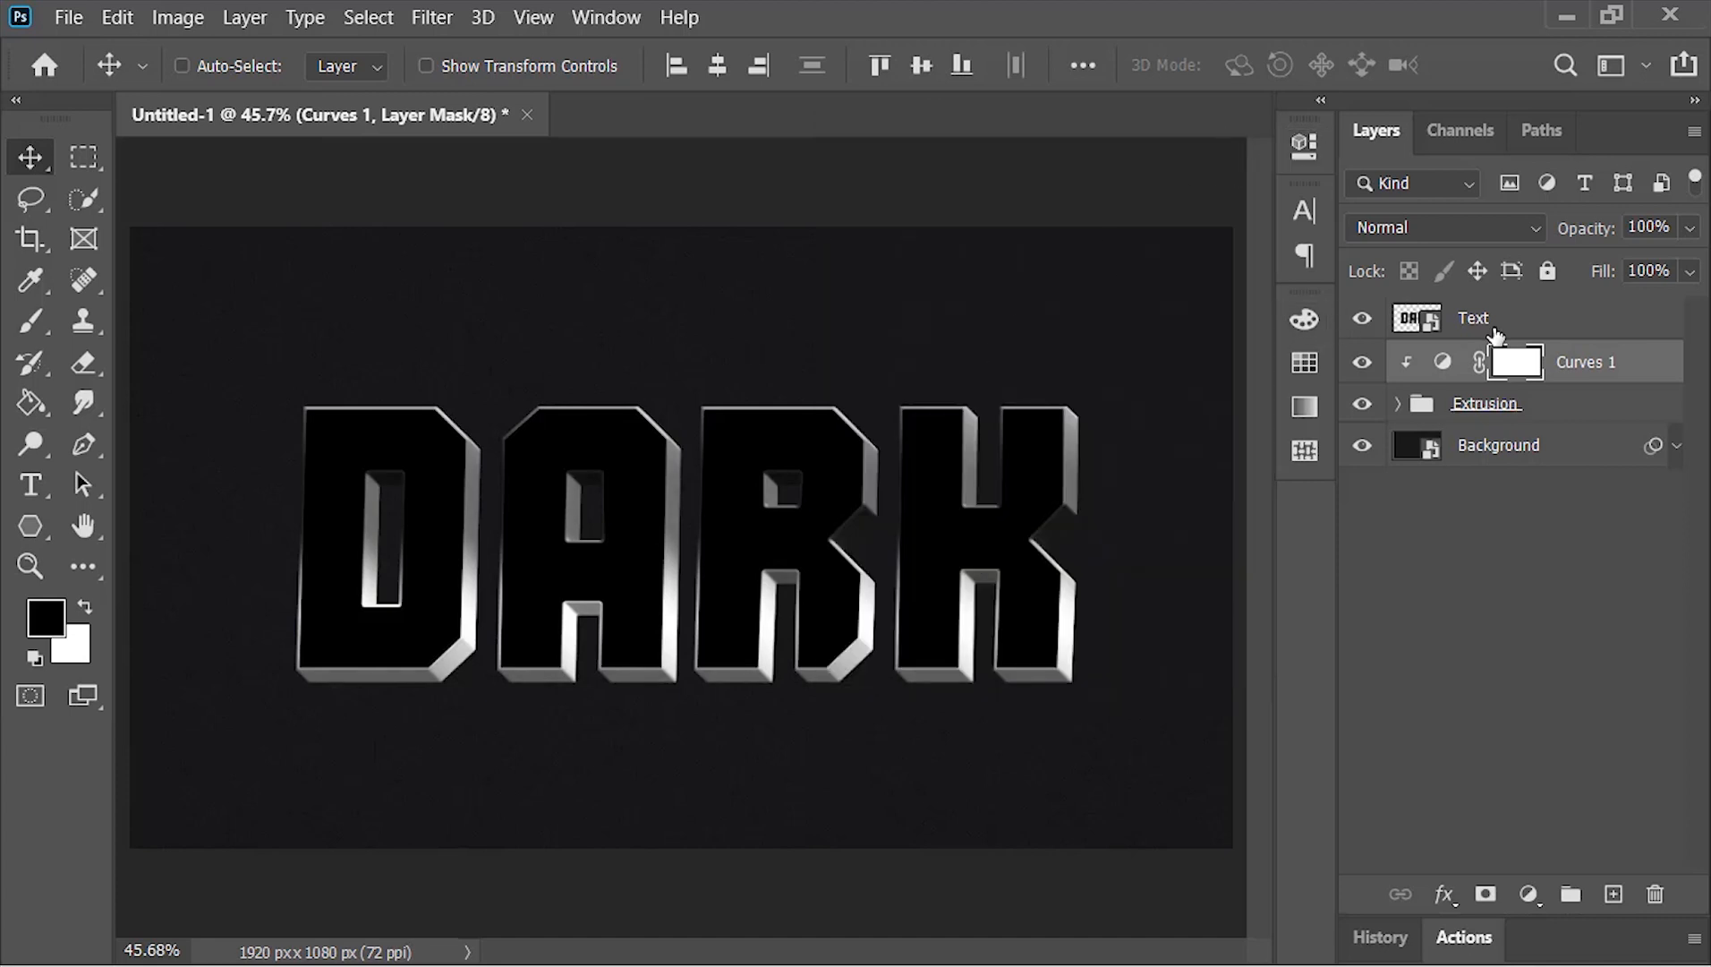
click(1496, 336)
right_click(1425, 325)
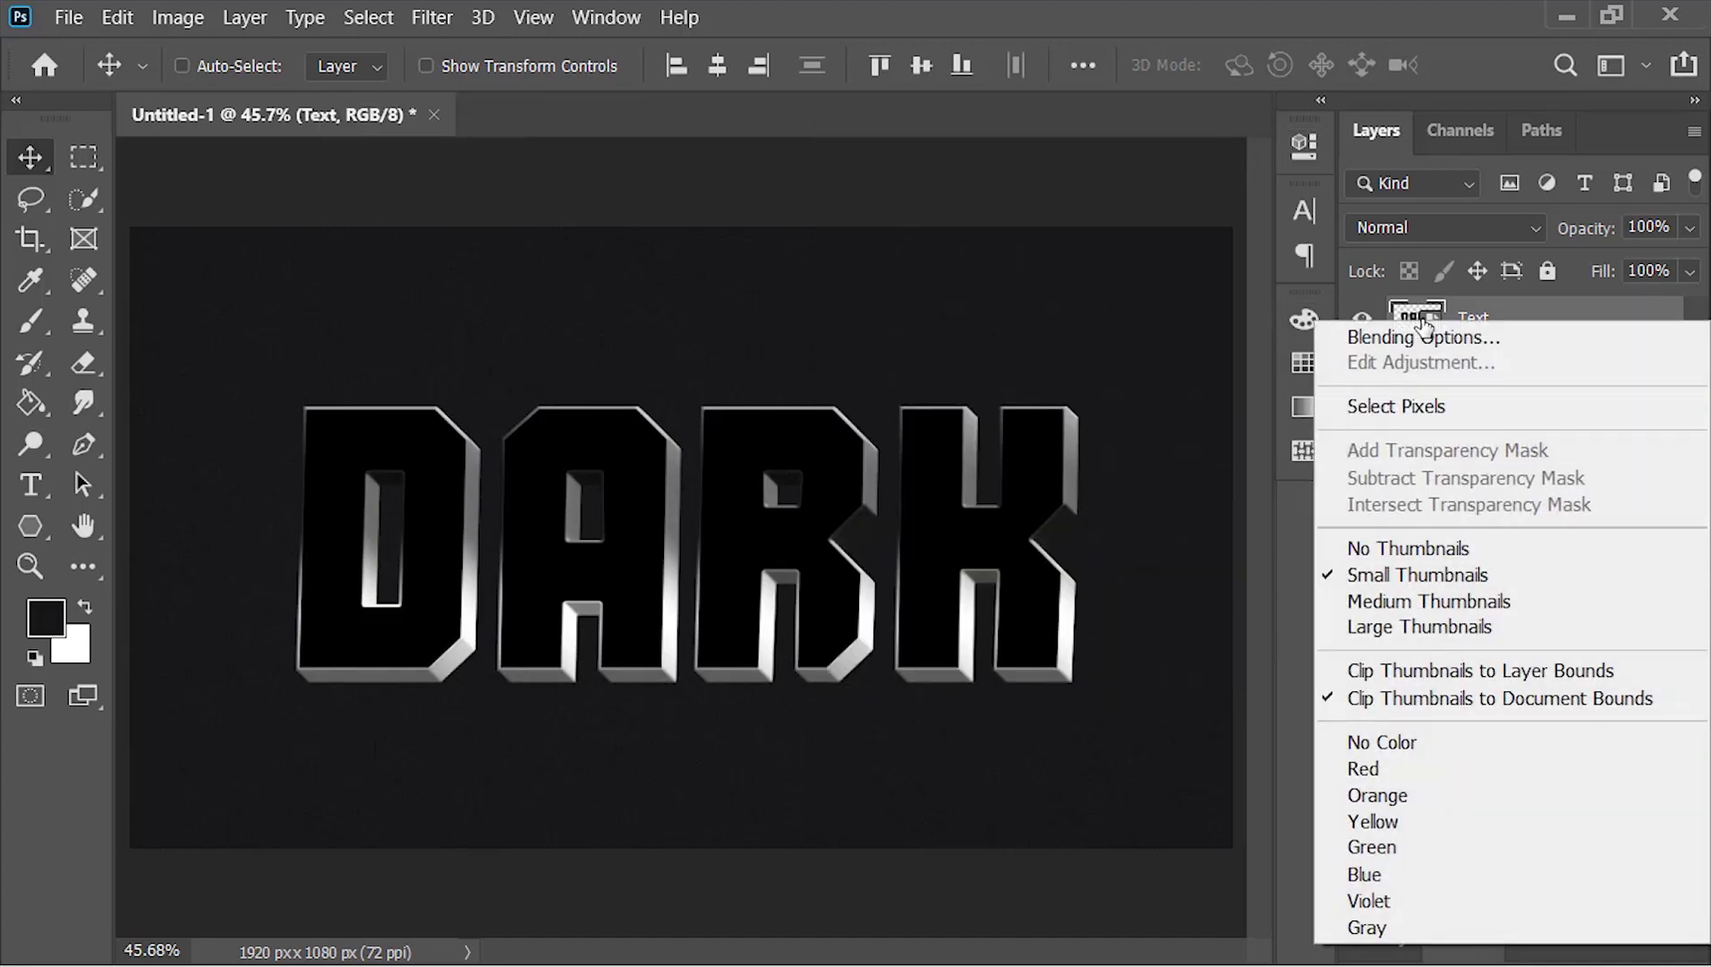
click(1644, 341)
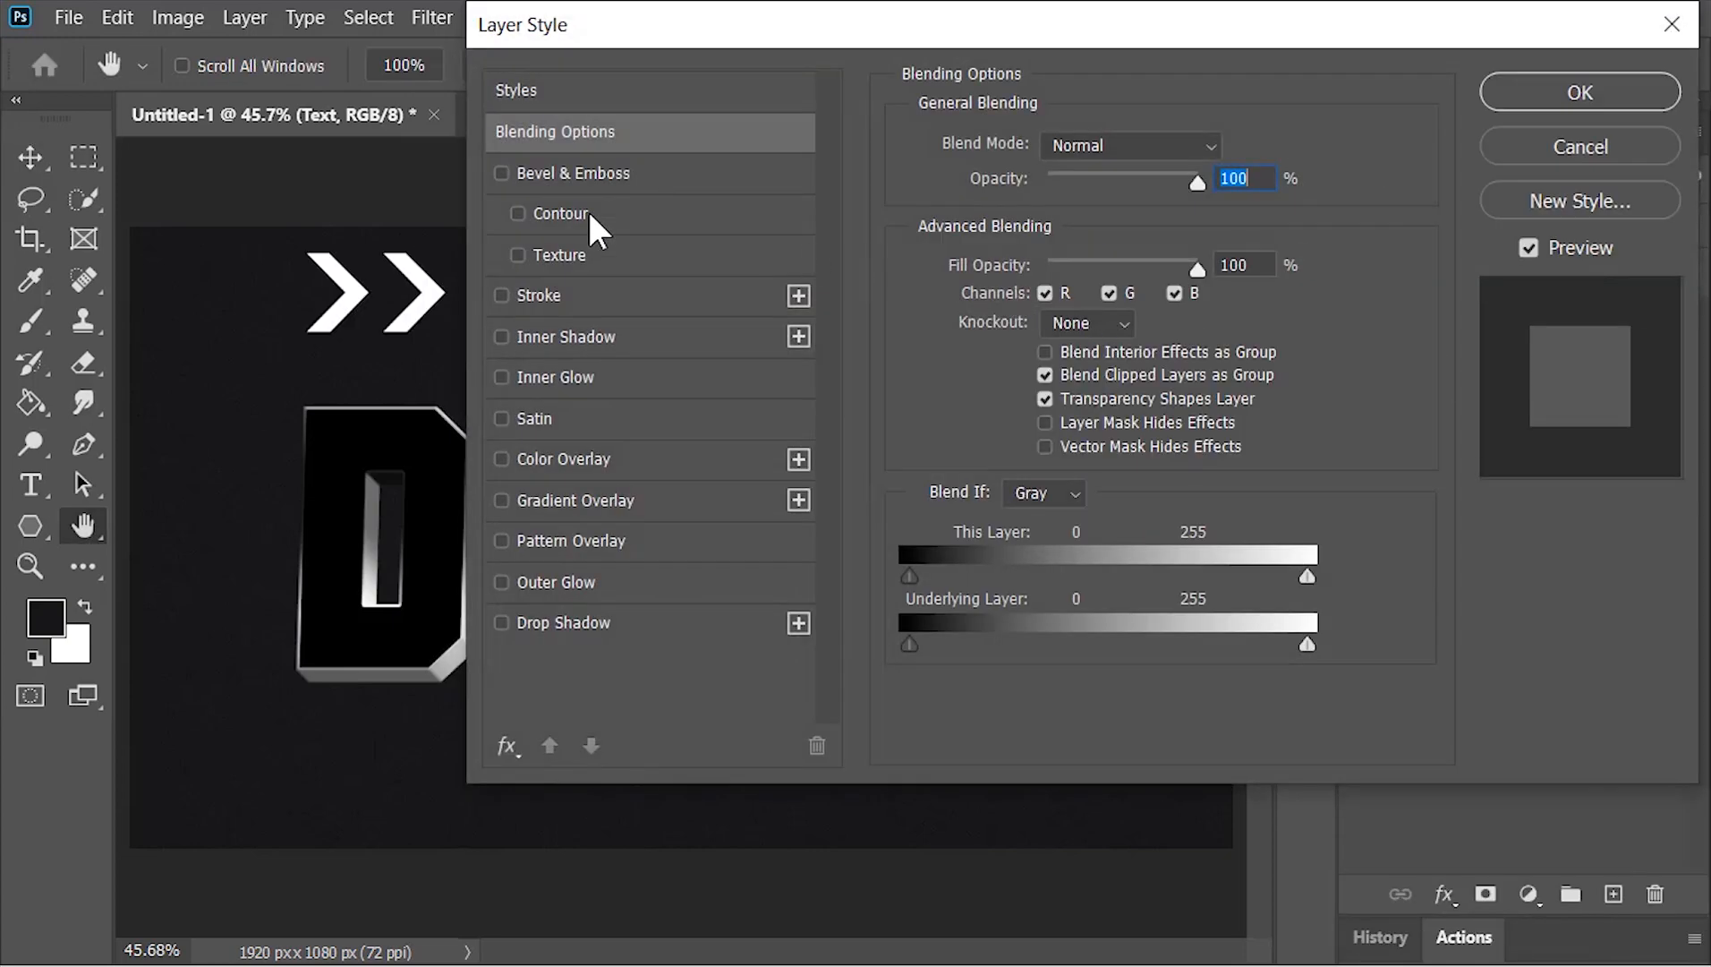
click(577, 300)
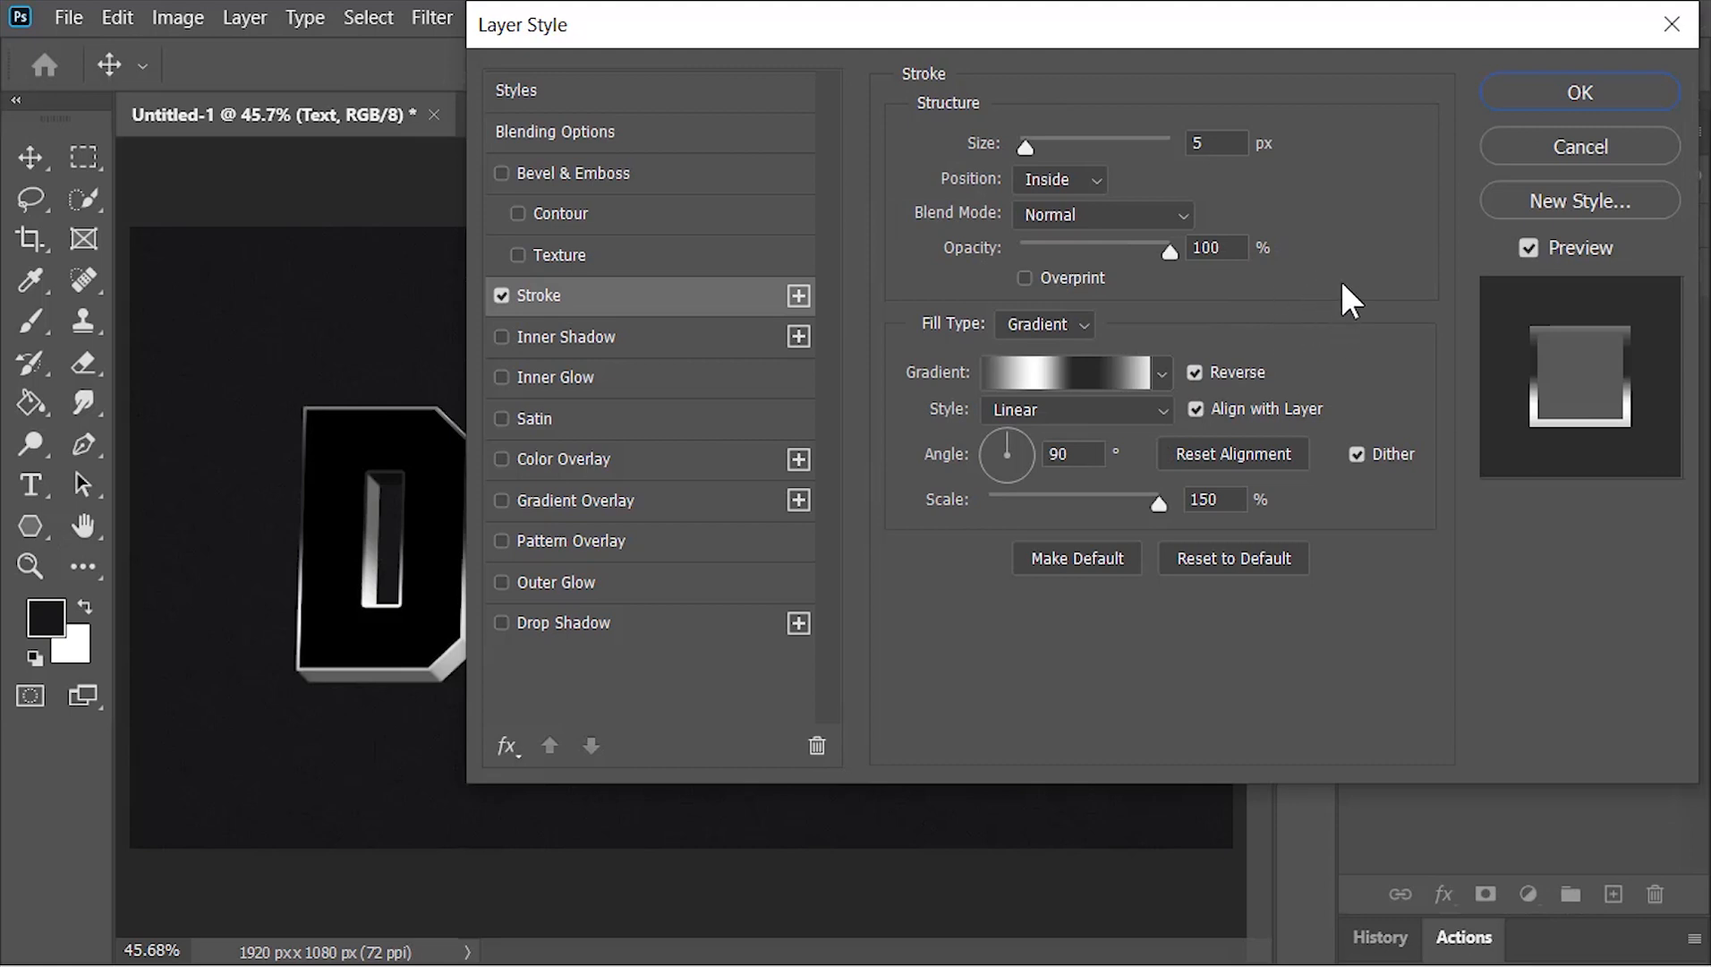
click(647, 172)
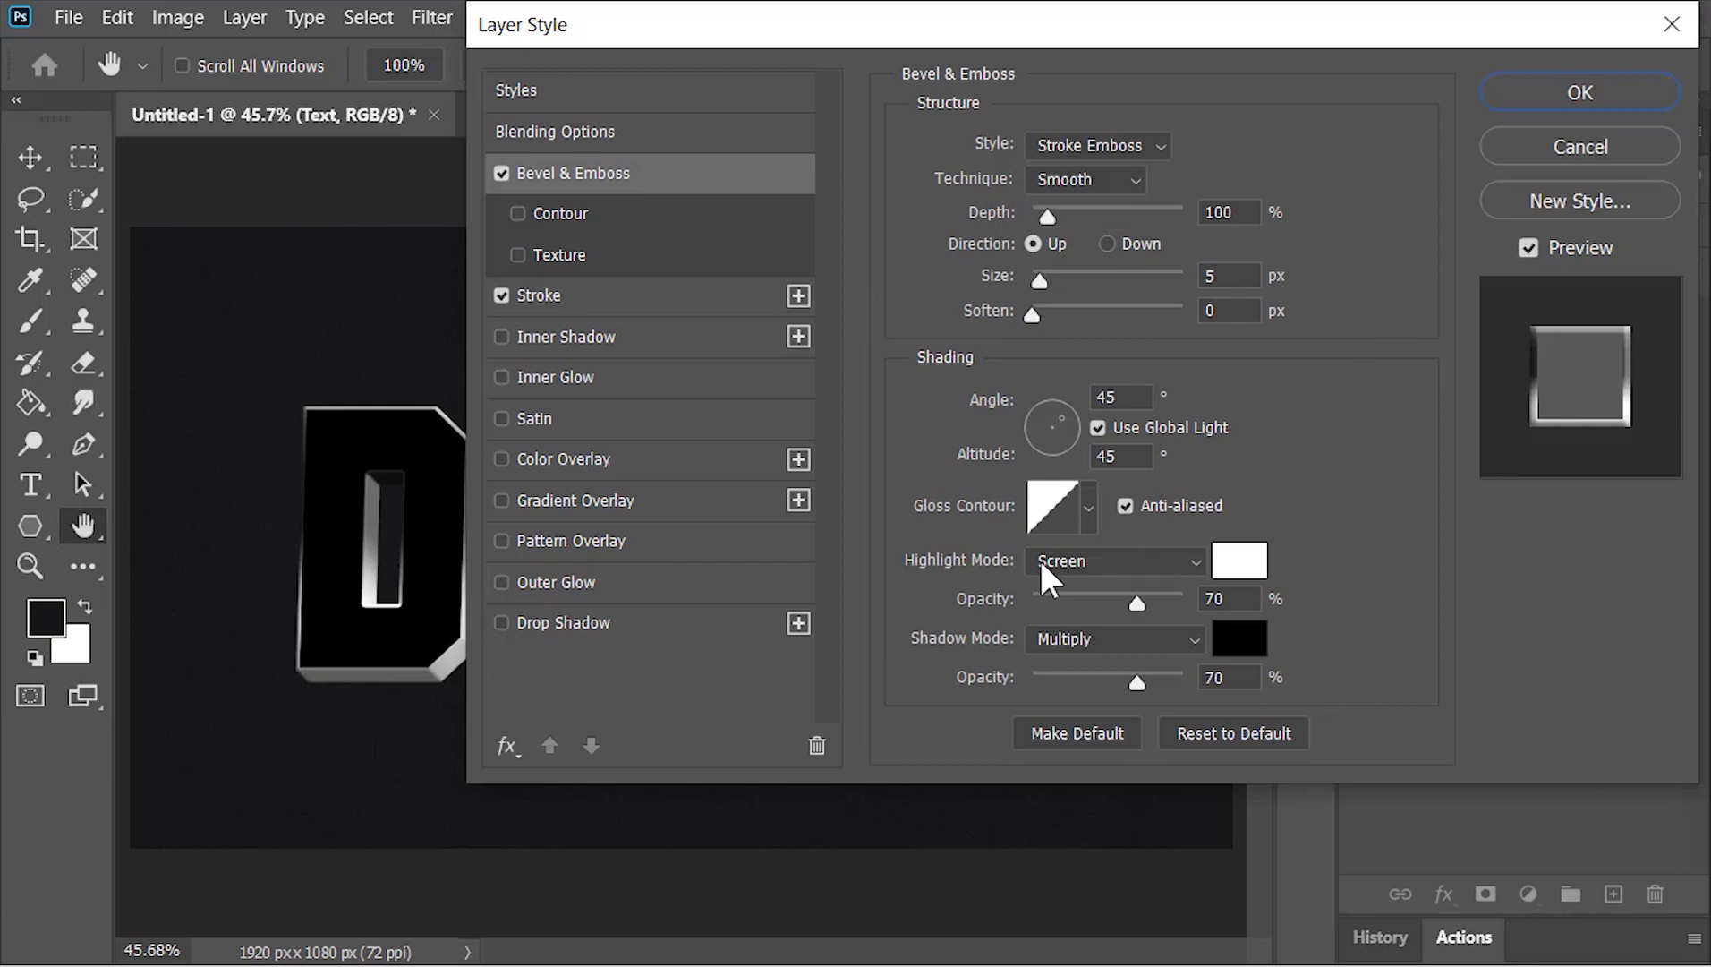
Add a reversed linear Gradient Overlay at 90° and 150% scale, load the first Basics preset and color its starting stop #1d1d1d
click(678, 513)
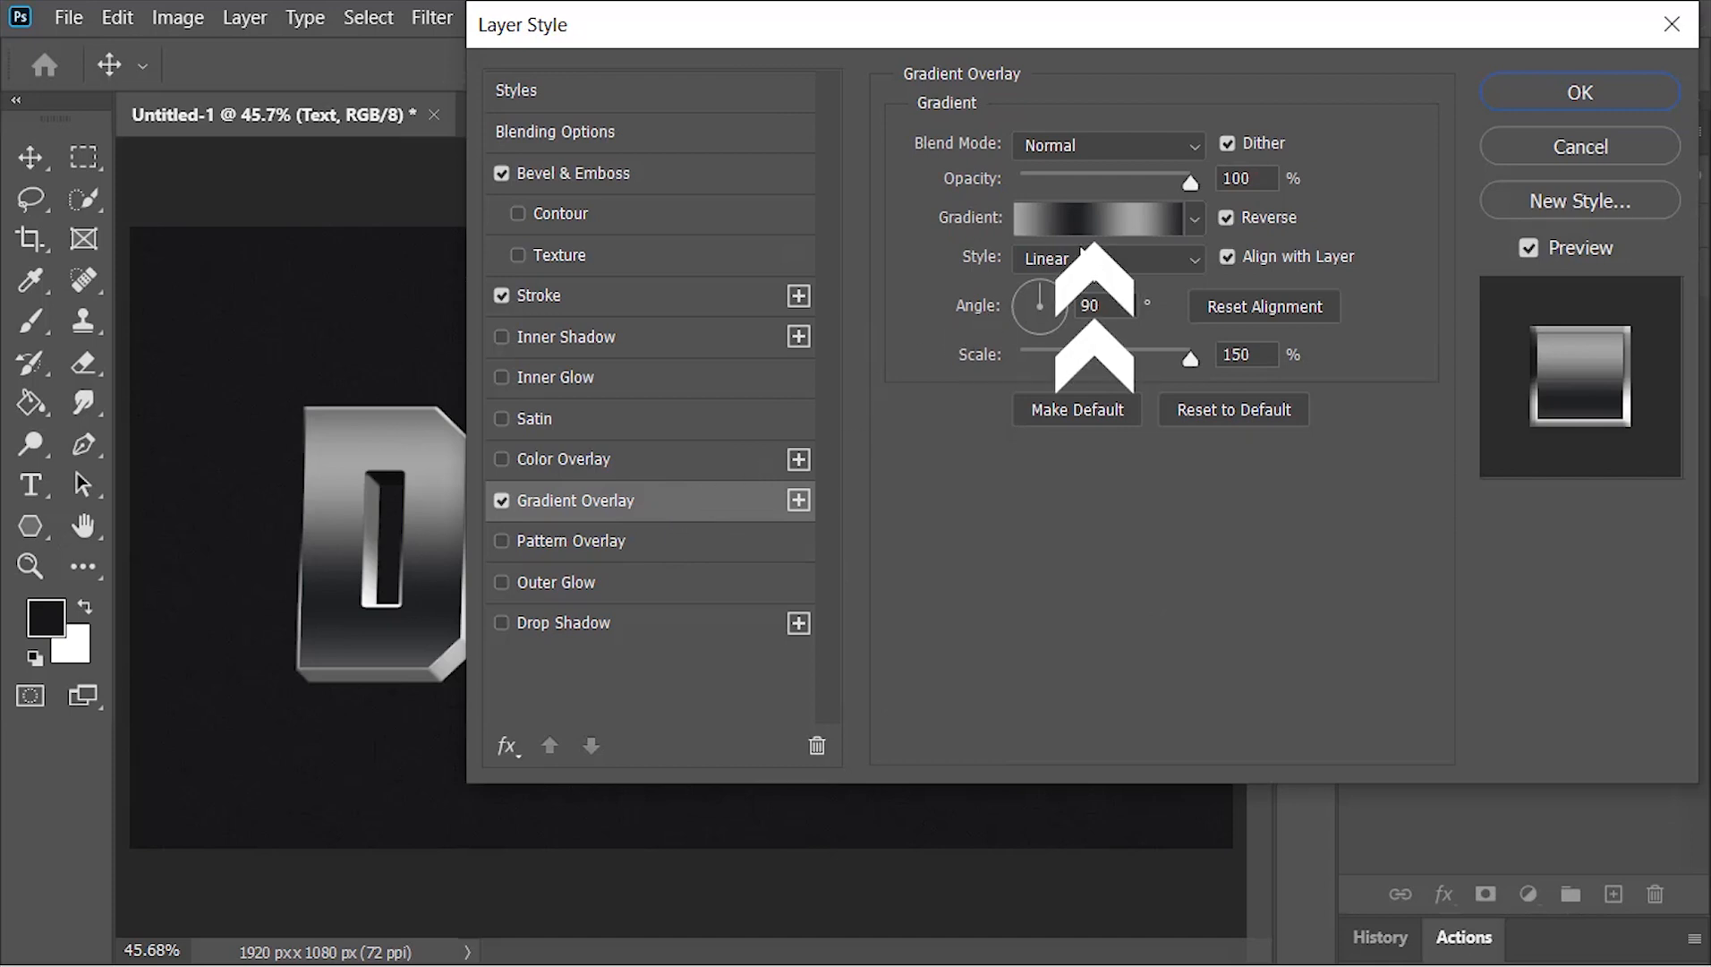
click(1099, 217)
click(1024, 125)
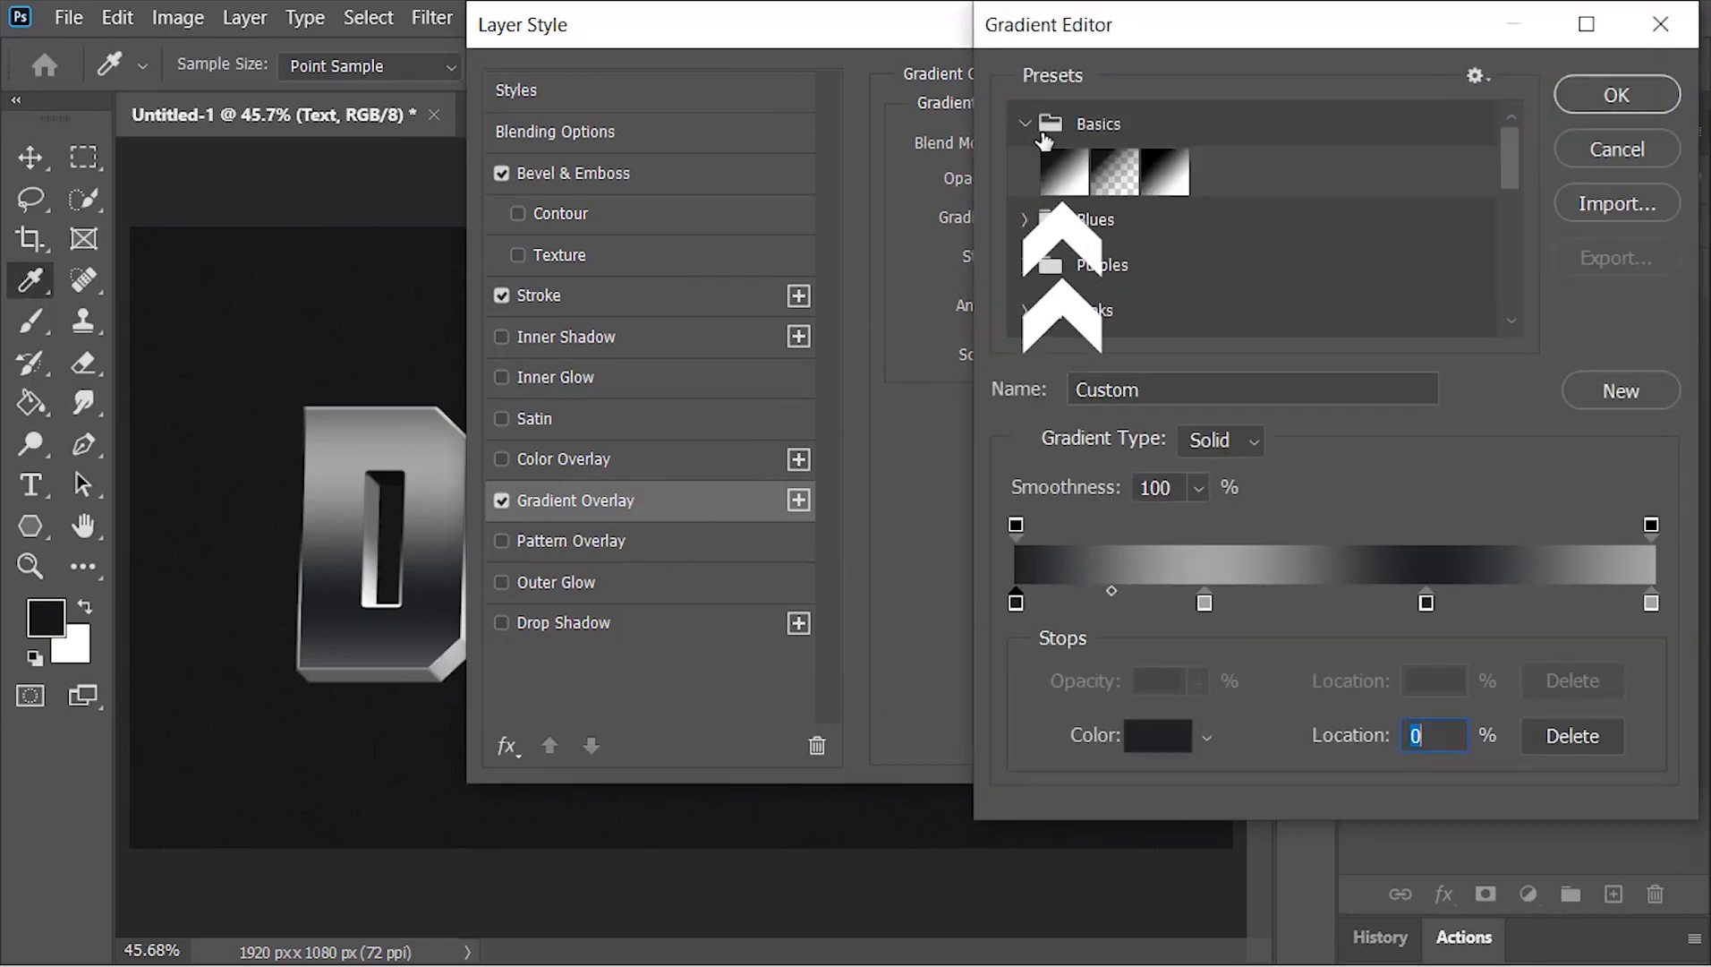
click(1057, 184)
click(1016, 602)
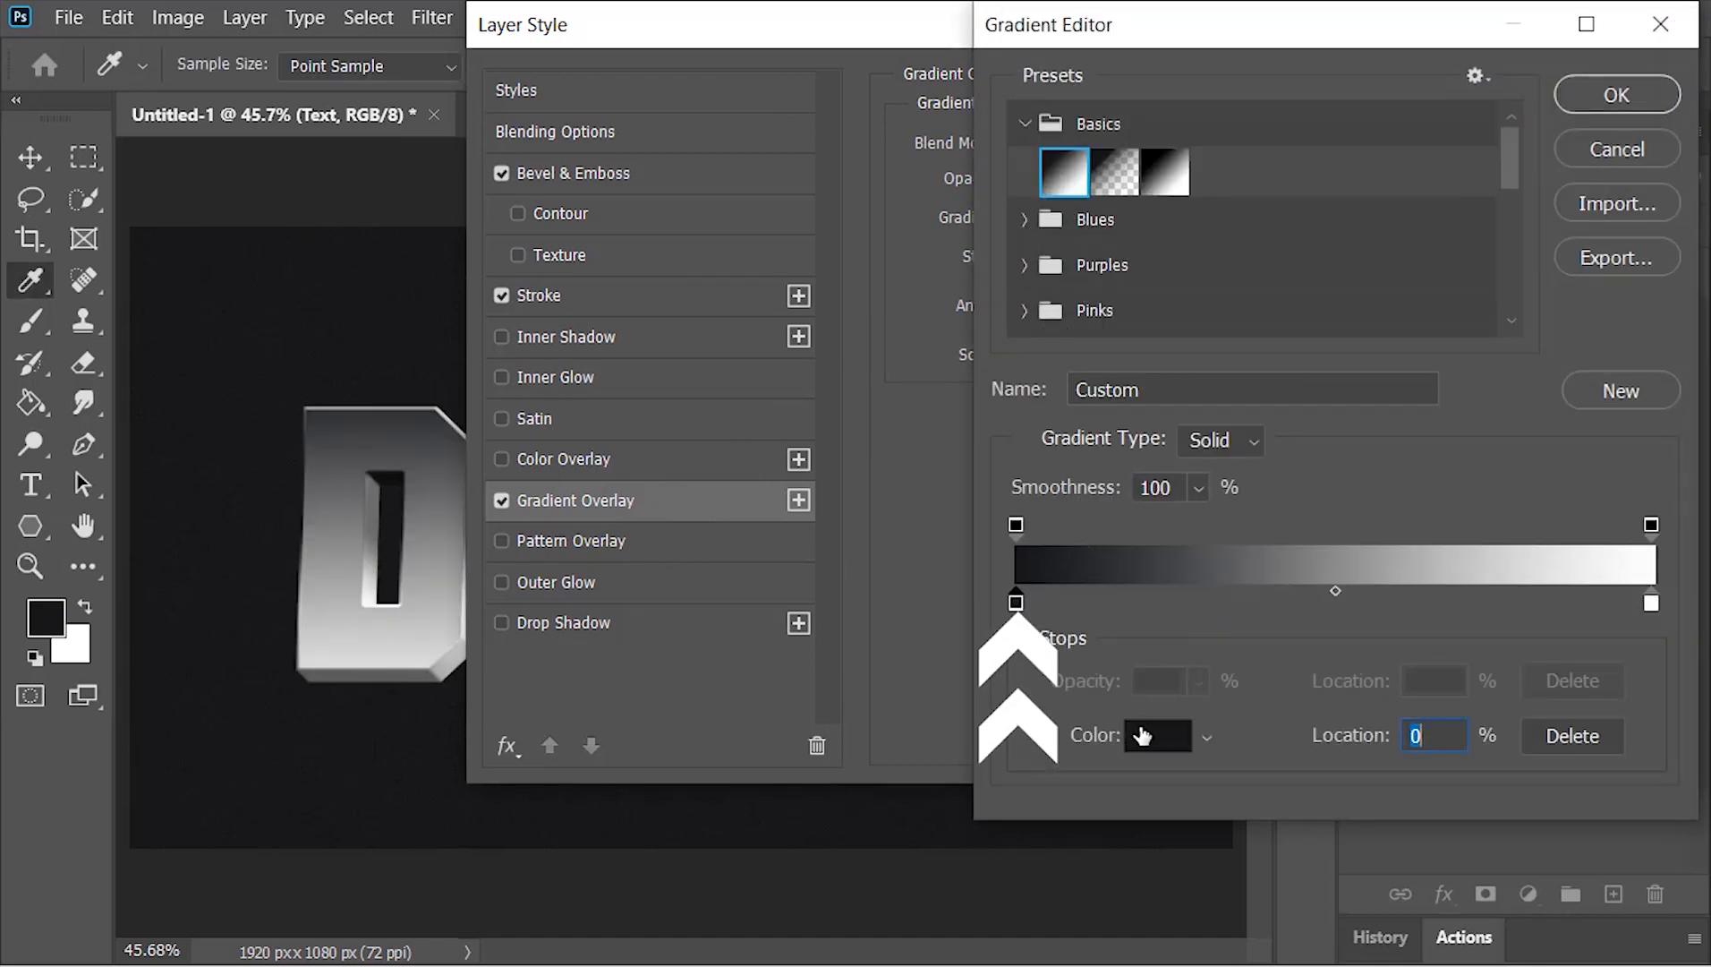
click(1160, 734)
drag(898, 474, 872, 460)
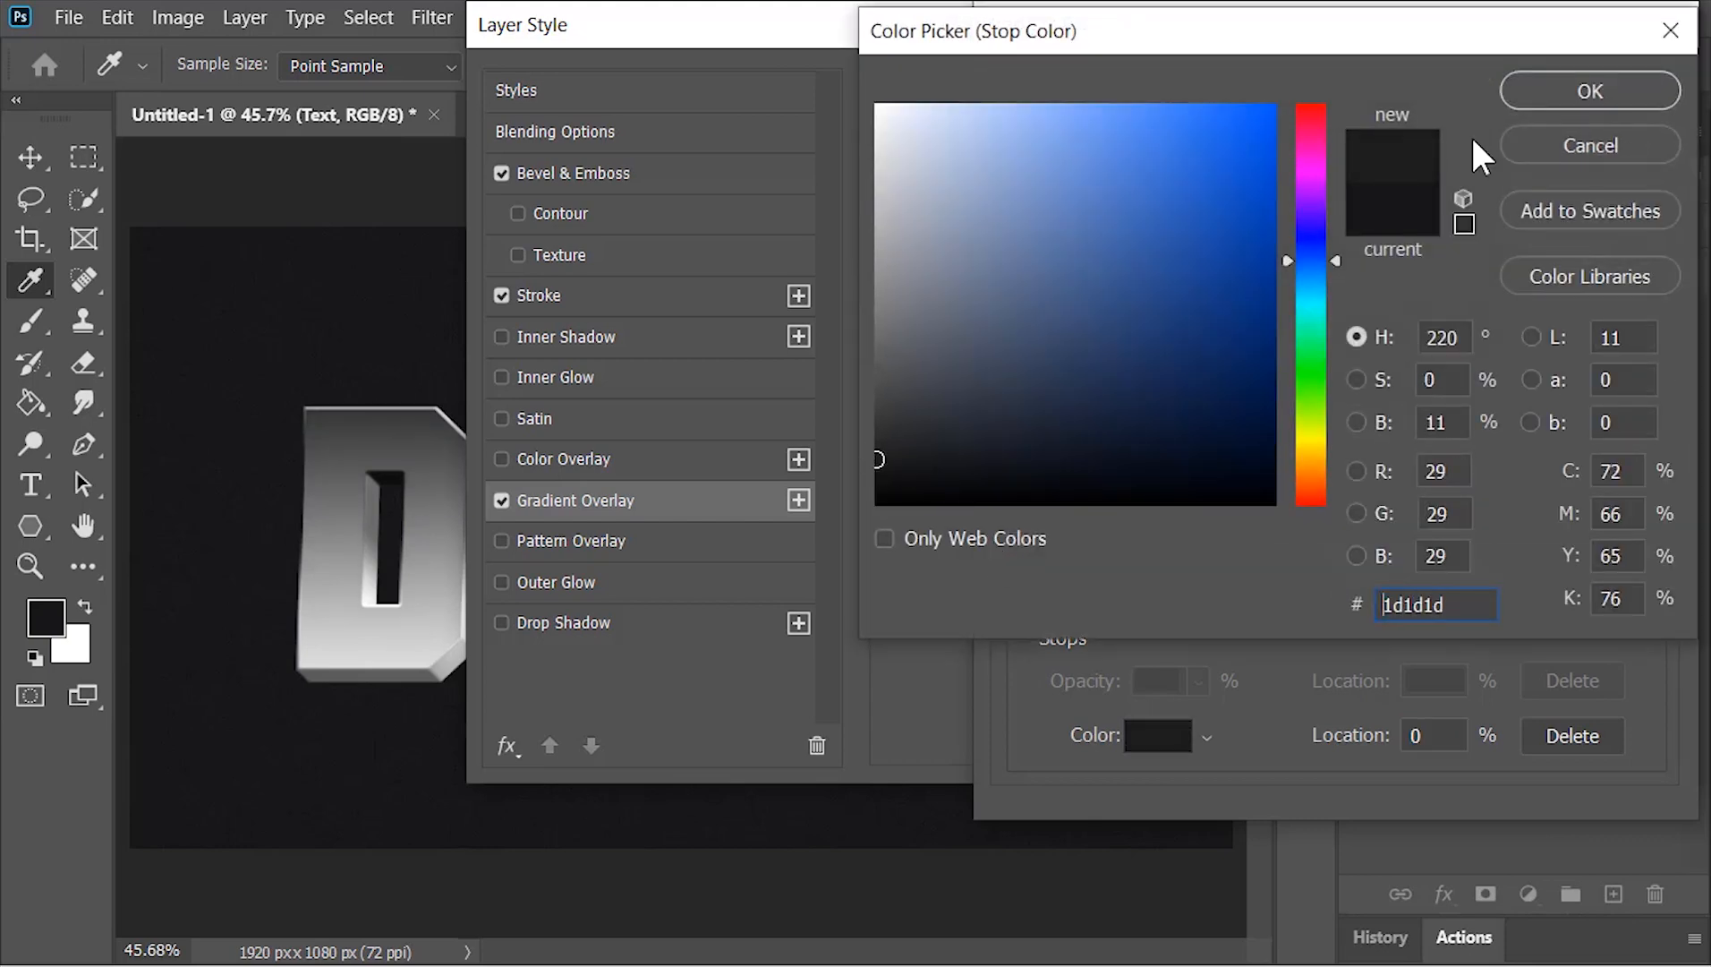
click(1601, 91)
Add a stop at 33% to the overlay gradient and color it light grey #d9d9d9
click(1213, 601)
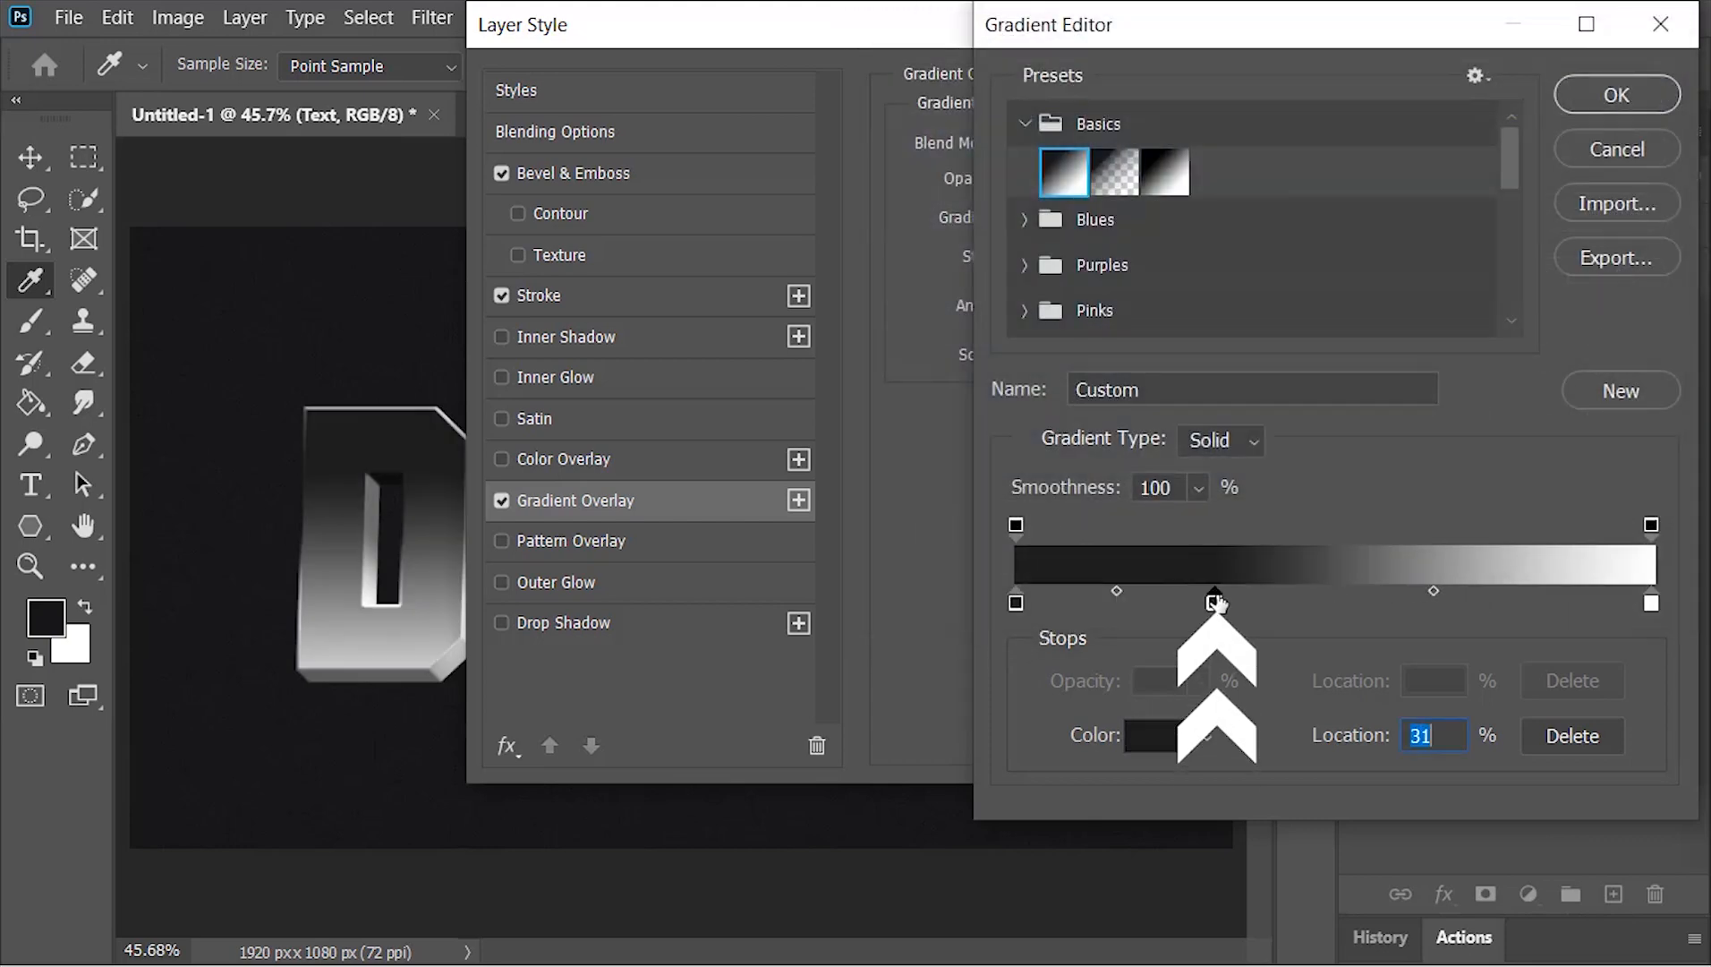
drag(1219, 605, 1227, 602)
click(1155, 736)
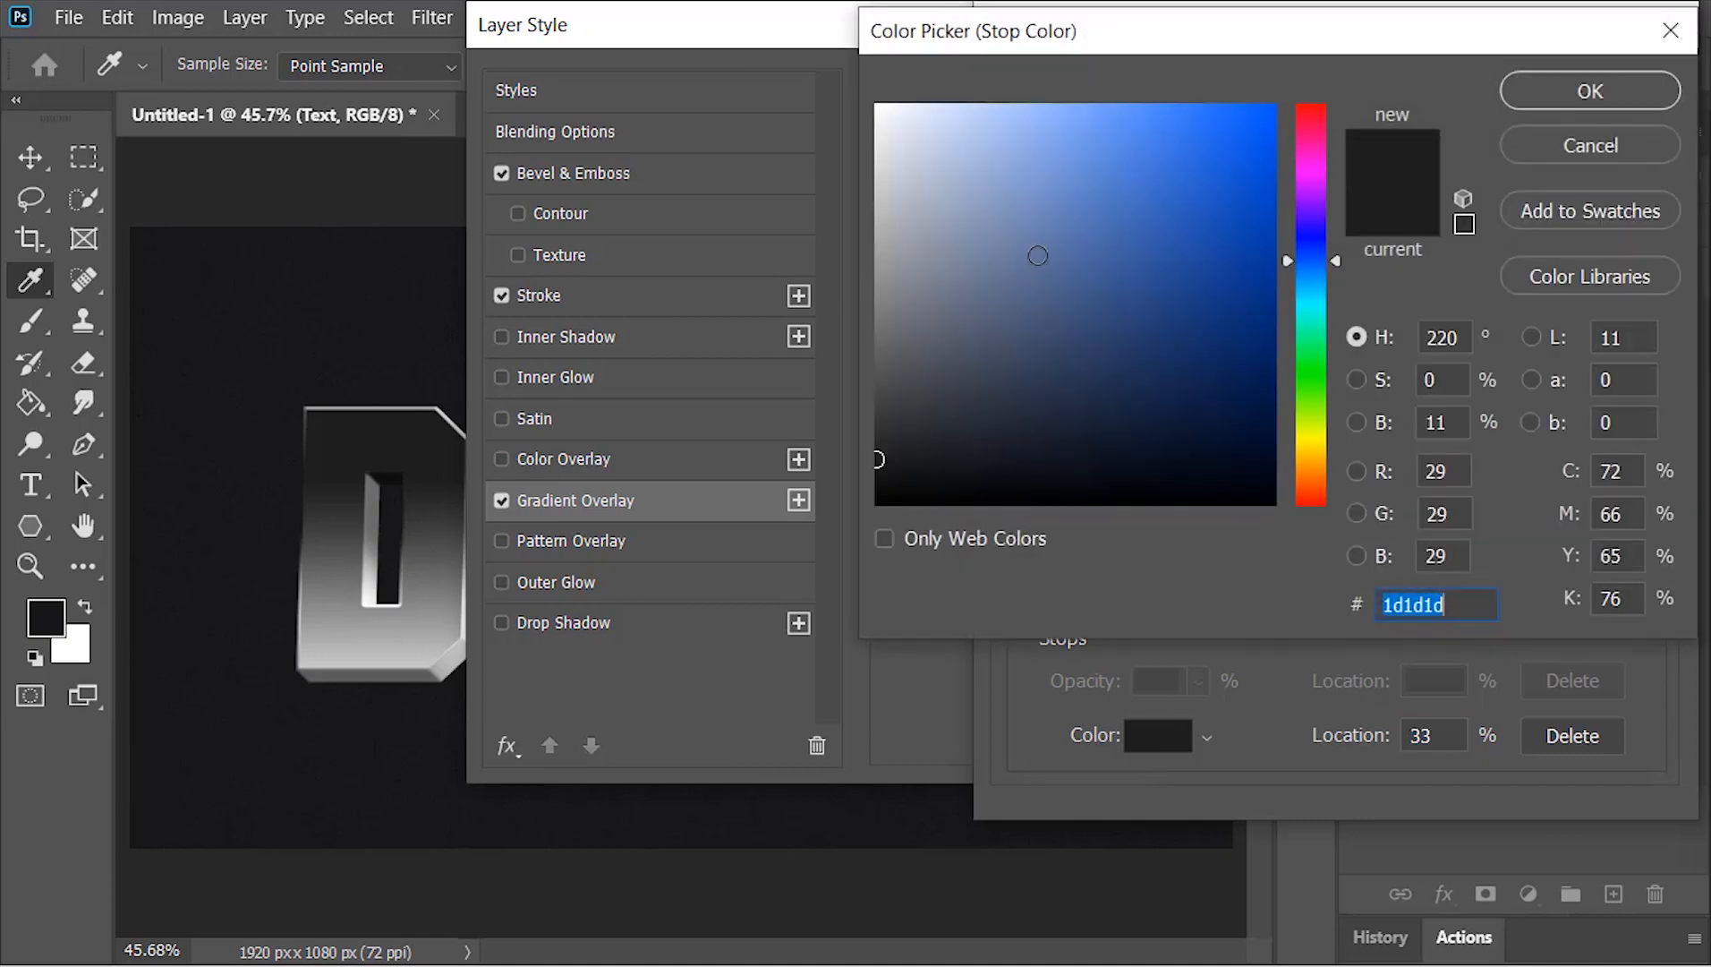
drag(1036, 256, 833, 162)
click(1574, 86)
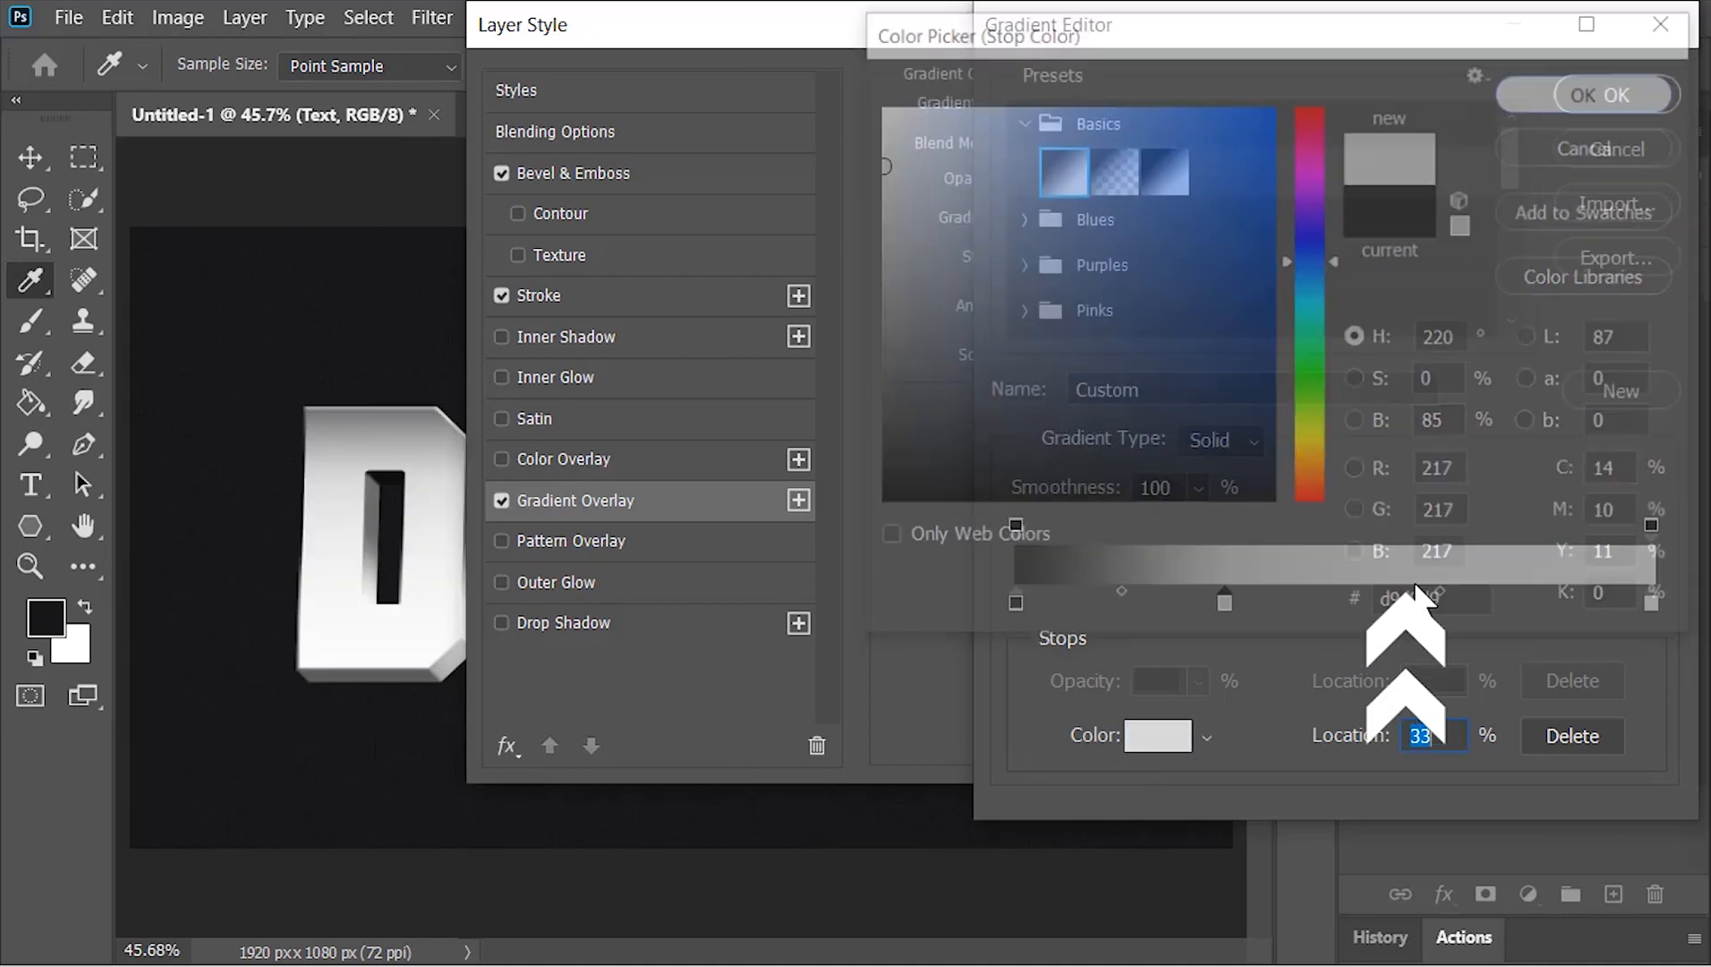
Add a dark #1b1b1b stop between the light grey and white stops, and apply the gradient and layer style
click(1396, 603)
click(1172, 736)
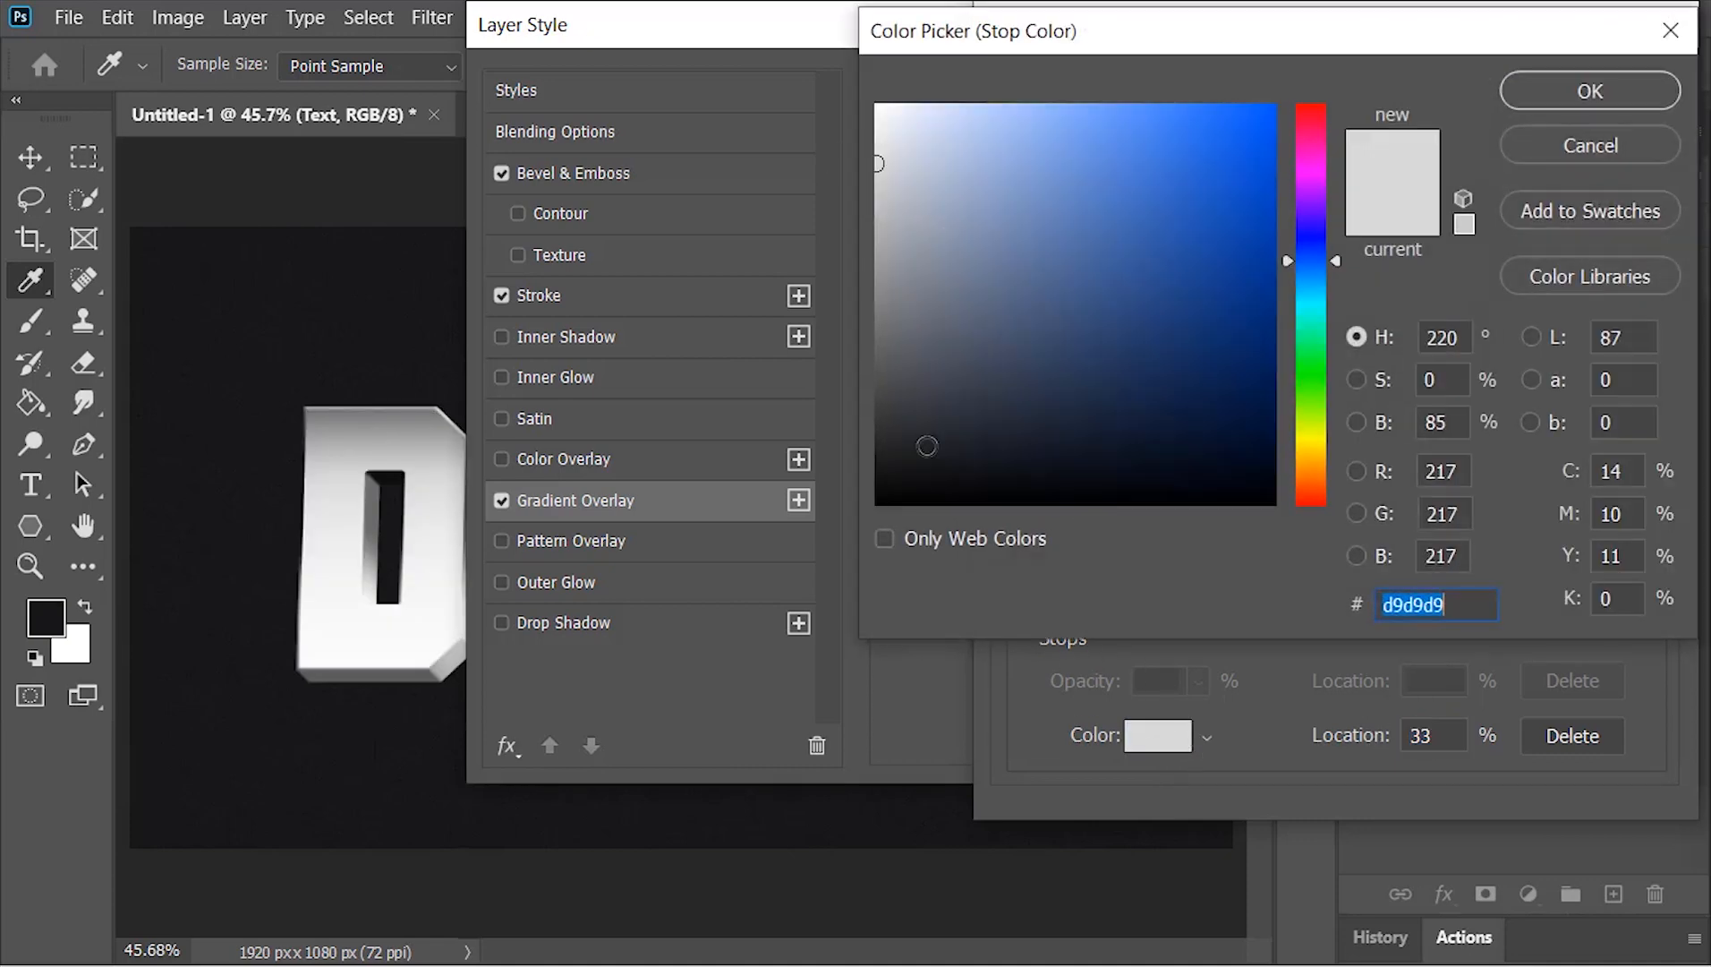
drag(926, 449, 830, 464)
click(1622, 88)
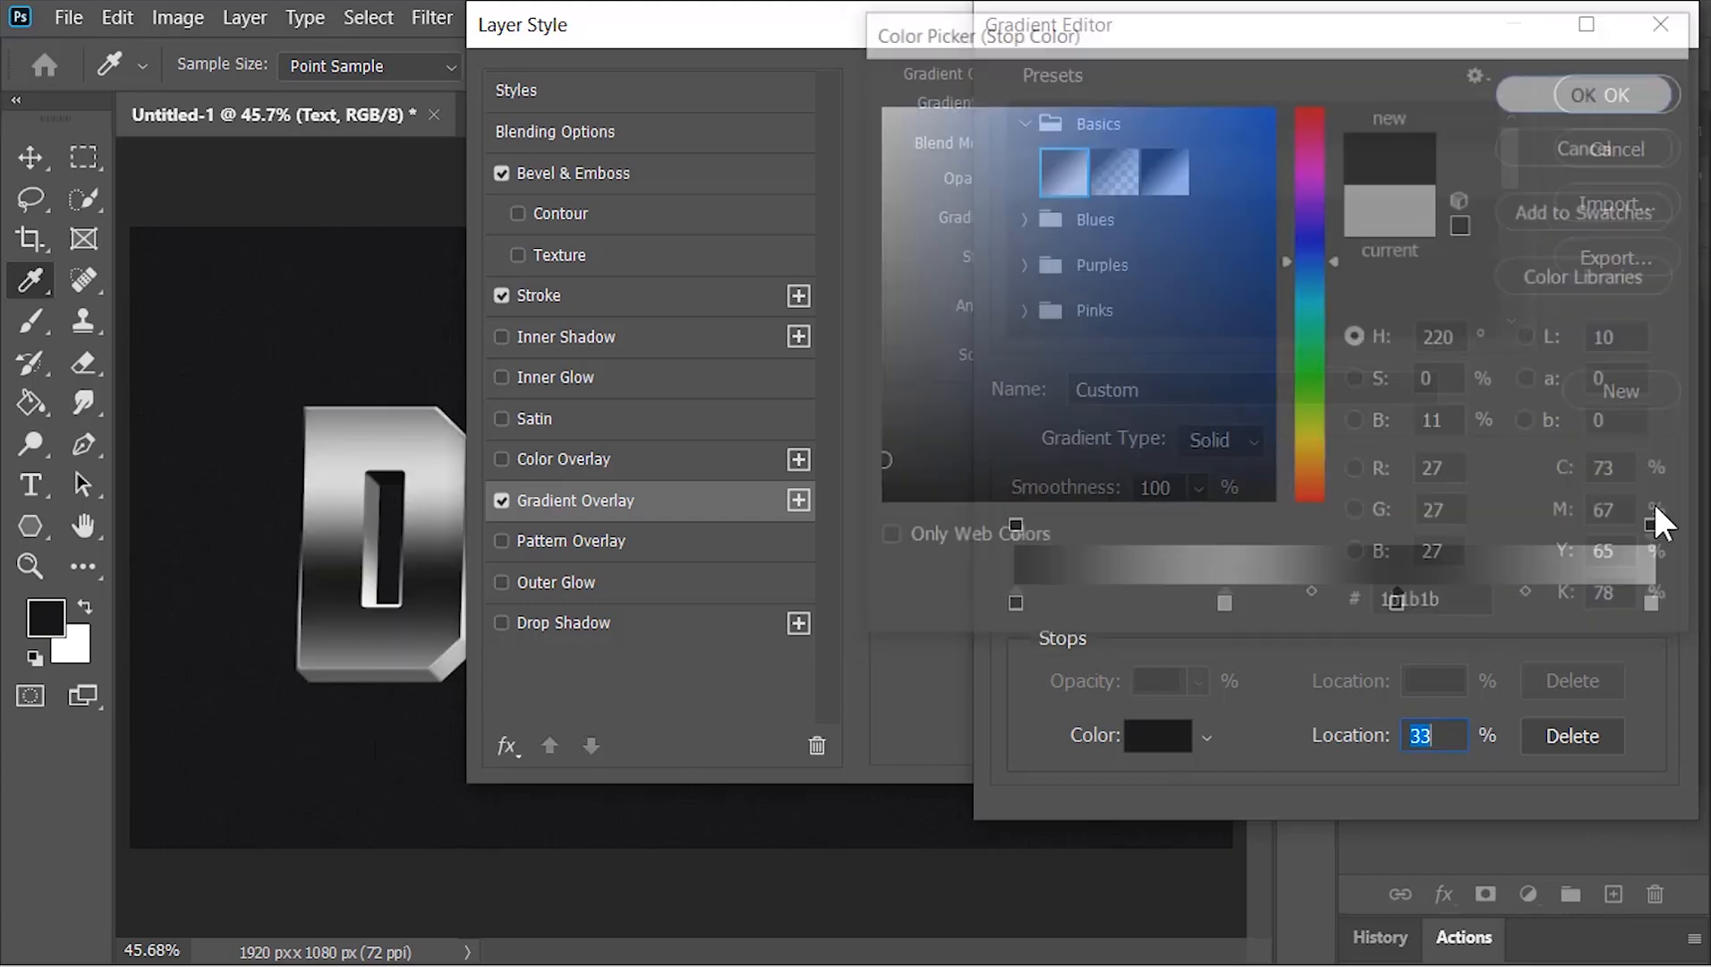
click(1609, 93)
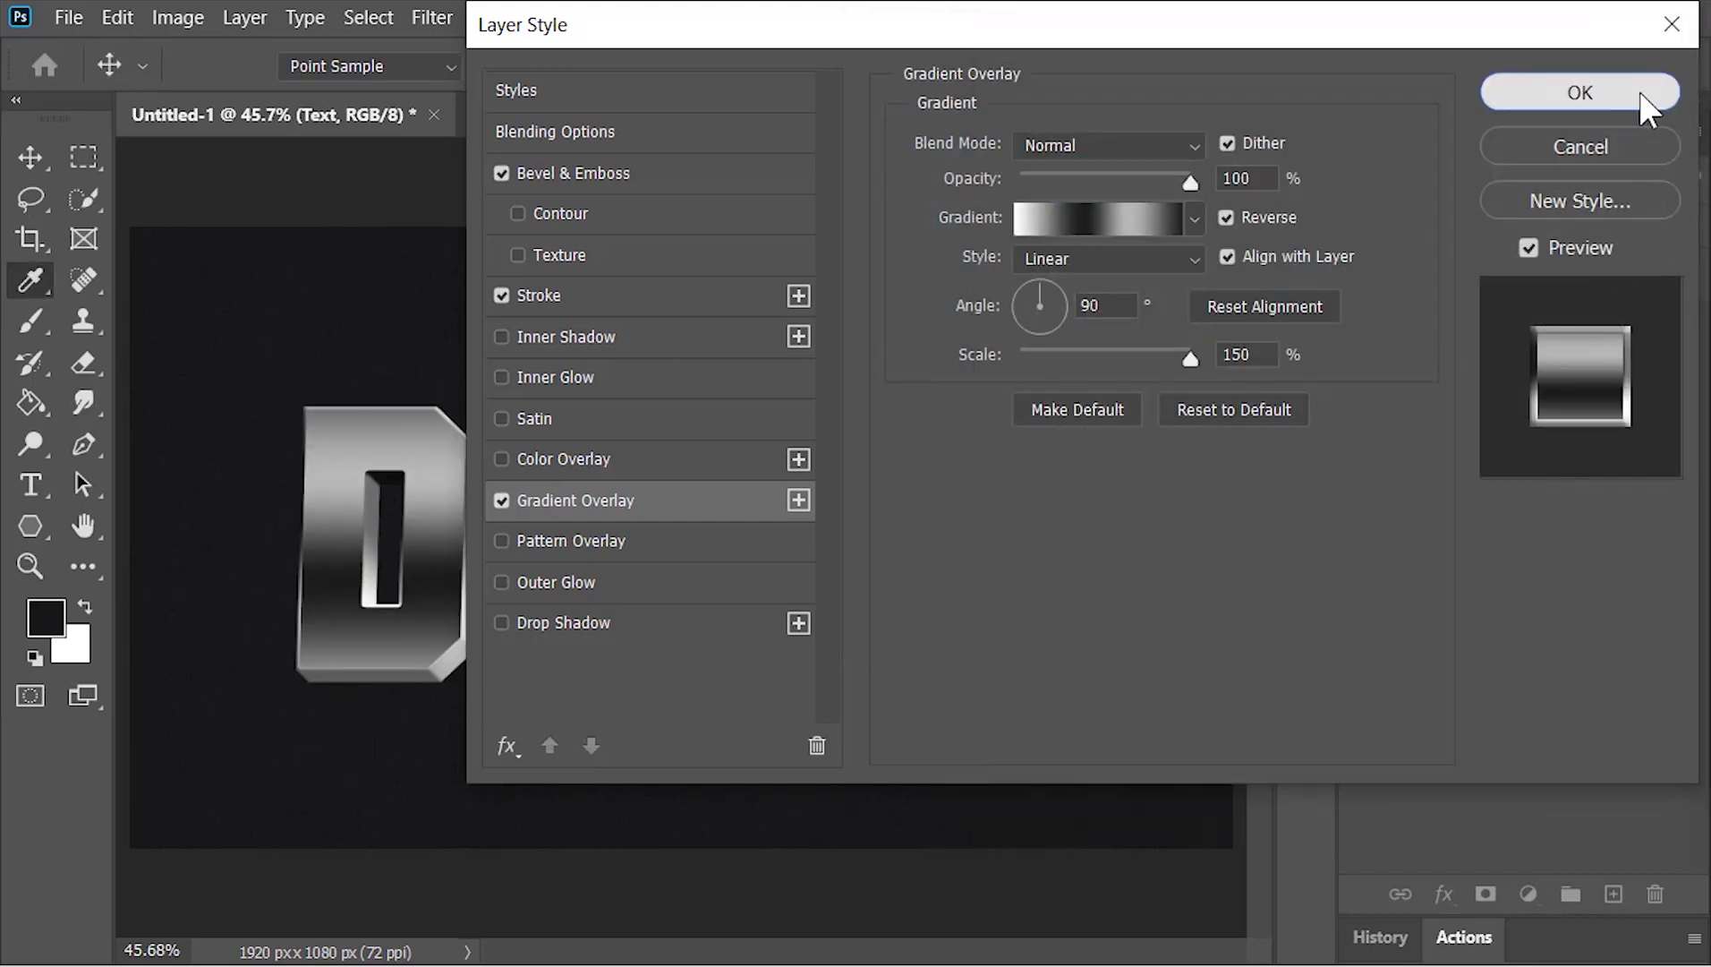
click(1639, 91)
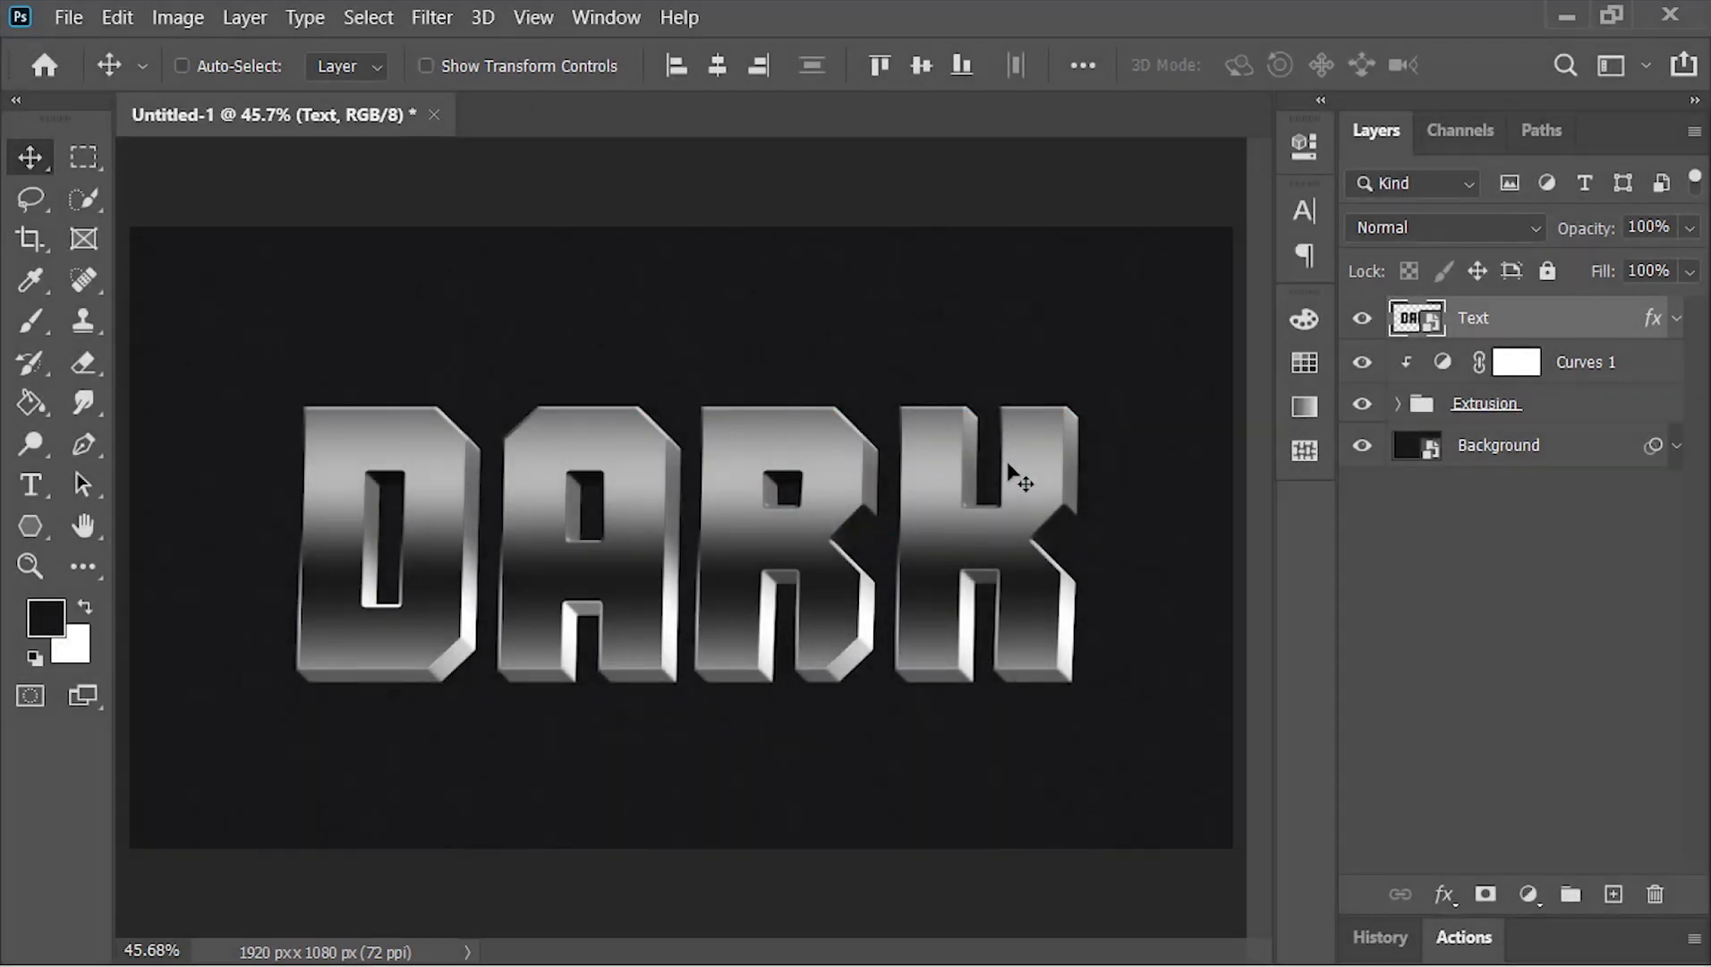
Duplicate the 0 copy 20 layer out of the Extrusion group to just above Background, and collapse the group
click(1420, 411)
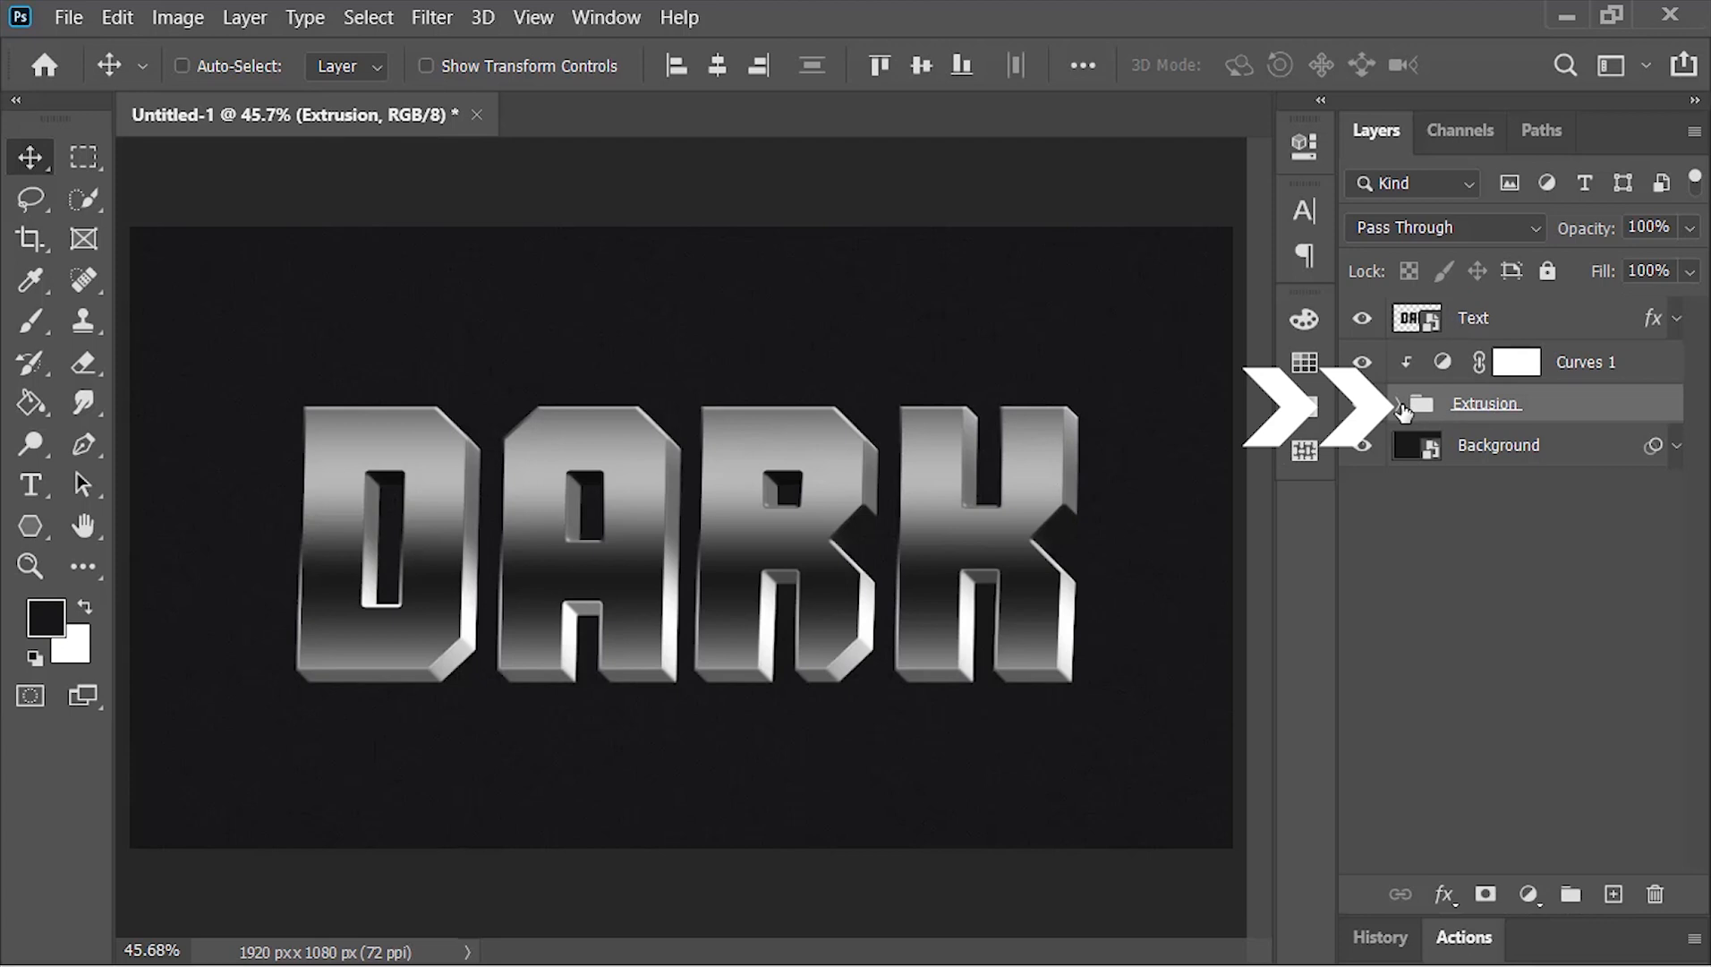
click(1399, 404)
drag(1693, 439, 1669, 726)
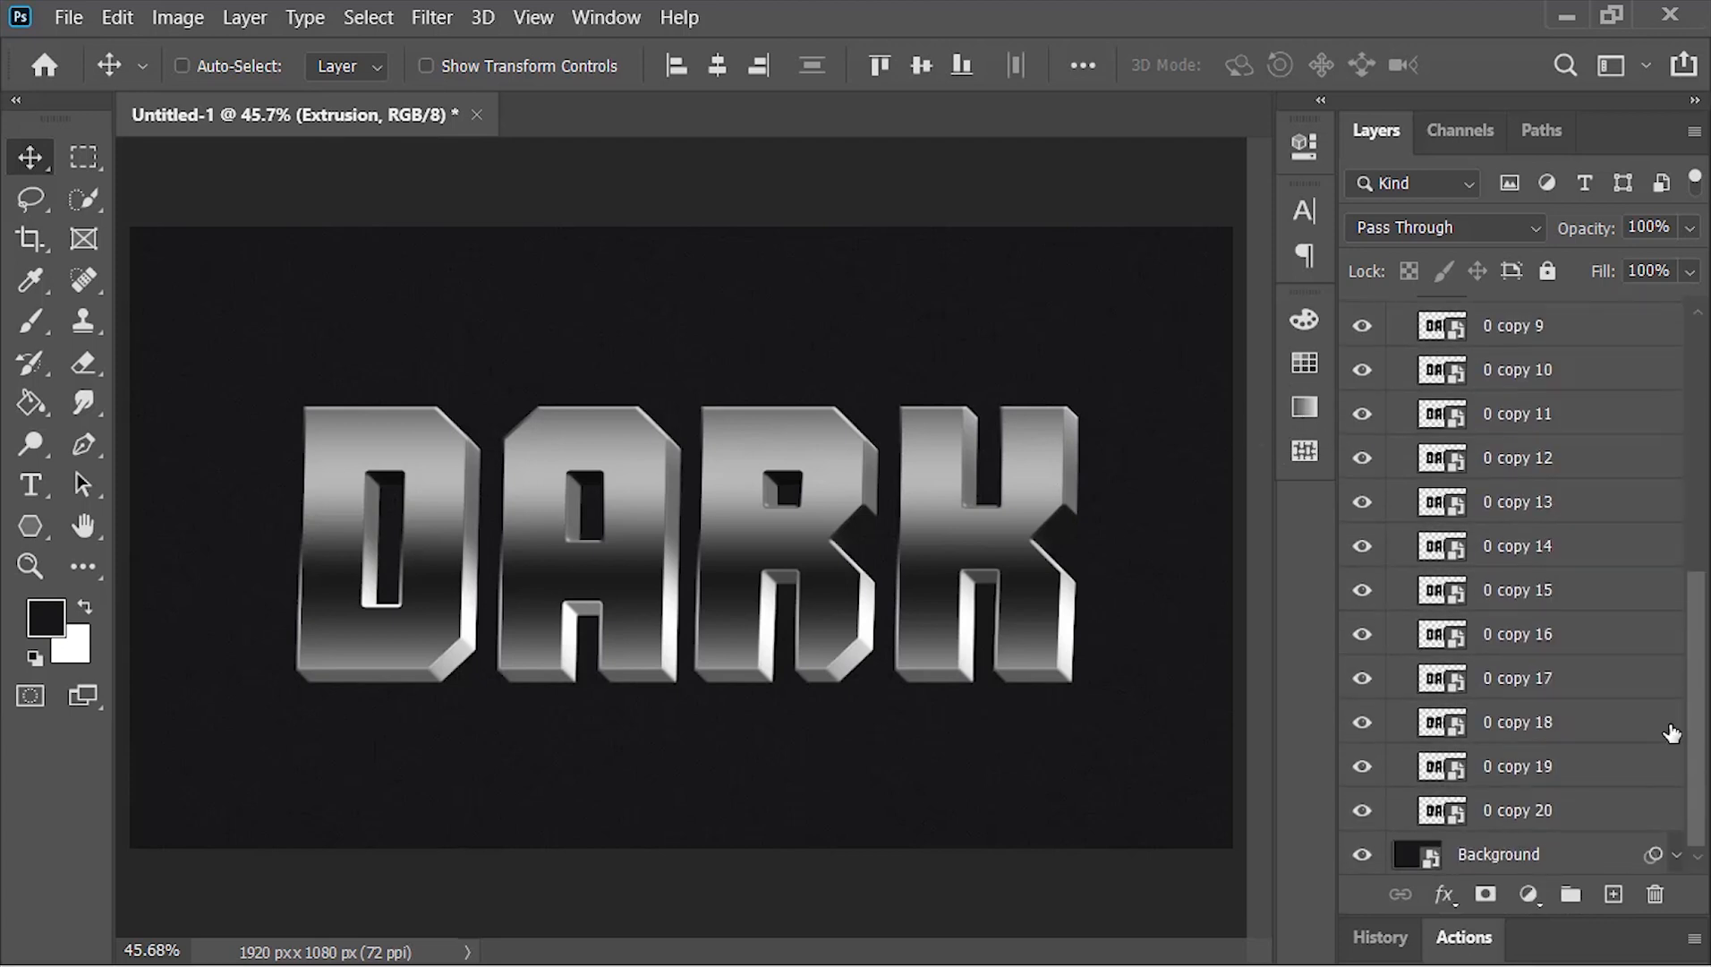
click(1582, 816)
key(alt)
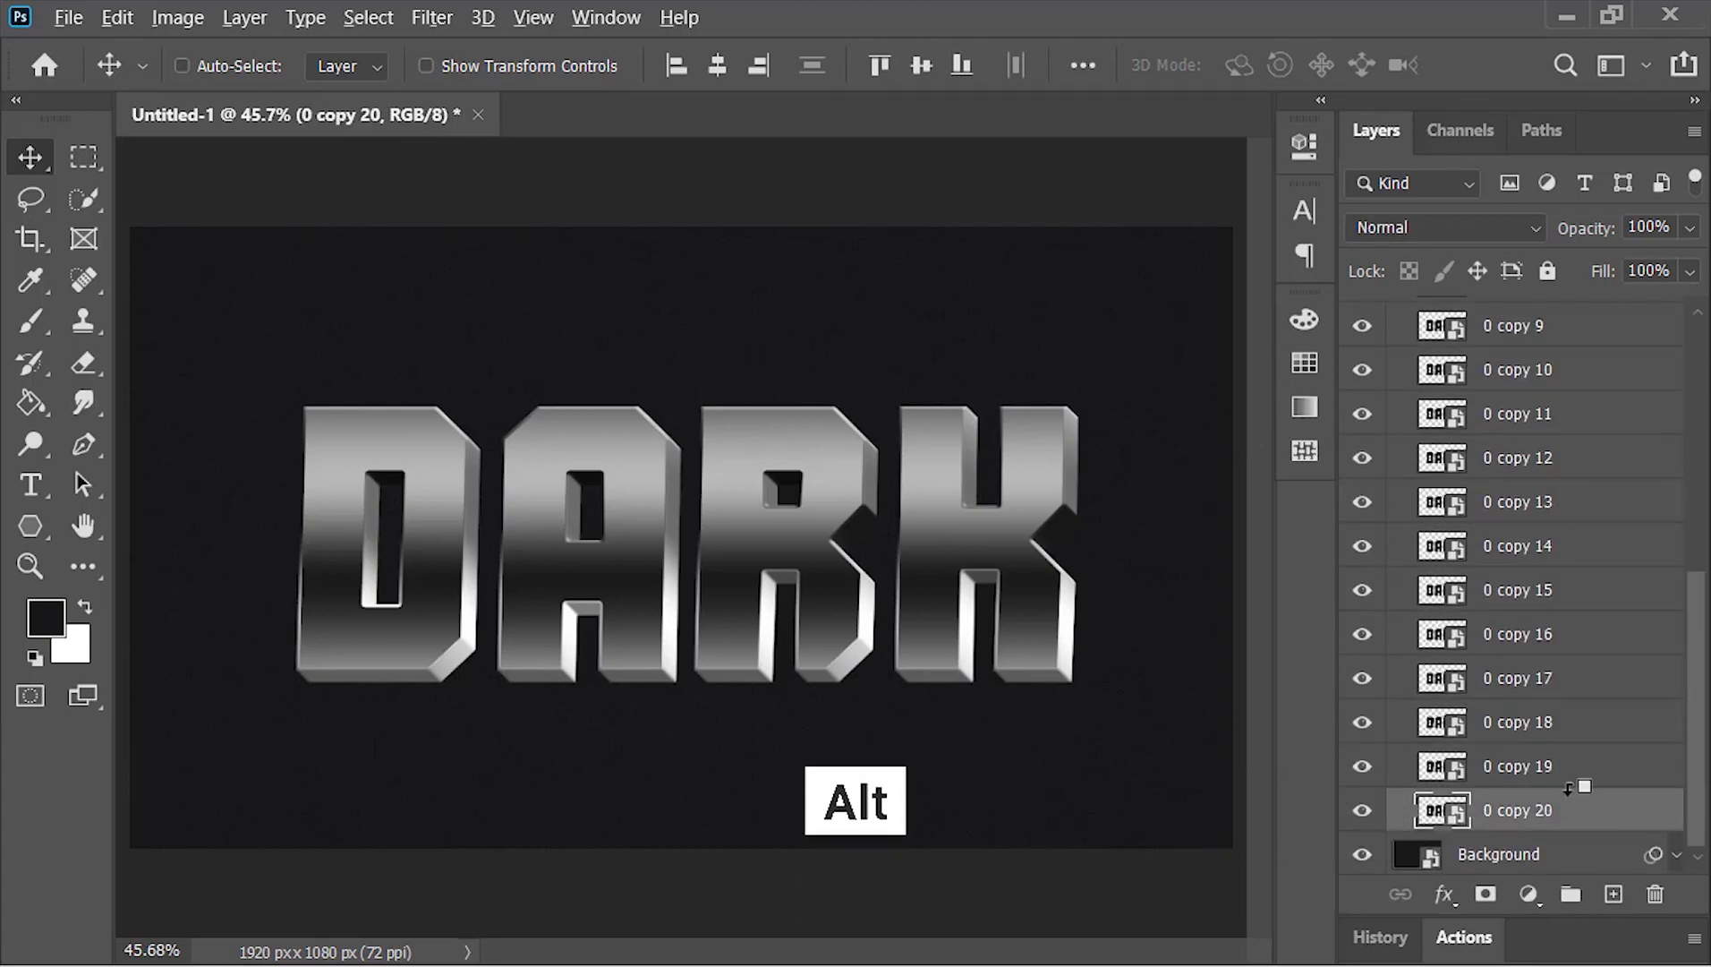
drag(1573, 810, 1641, 842)
drag(1701, 786, 1690, 464)
click(1400, 405)
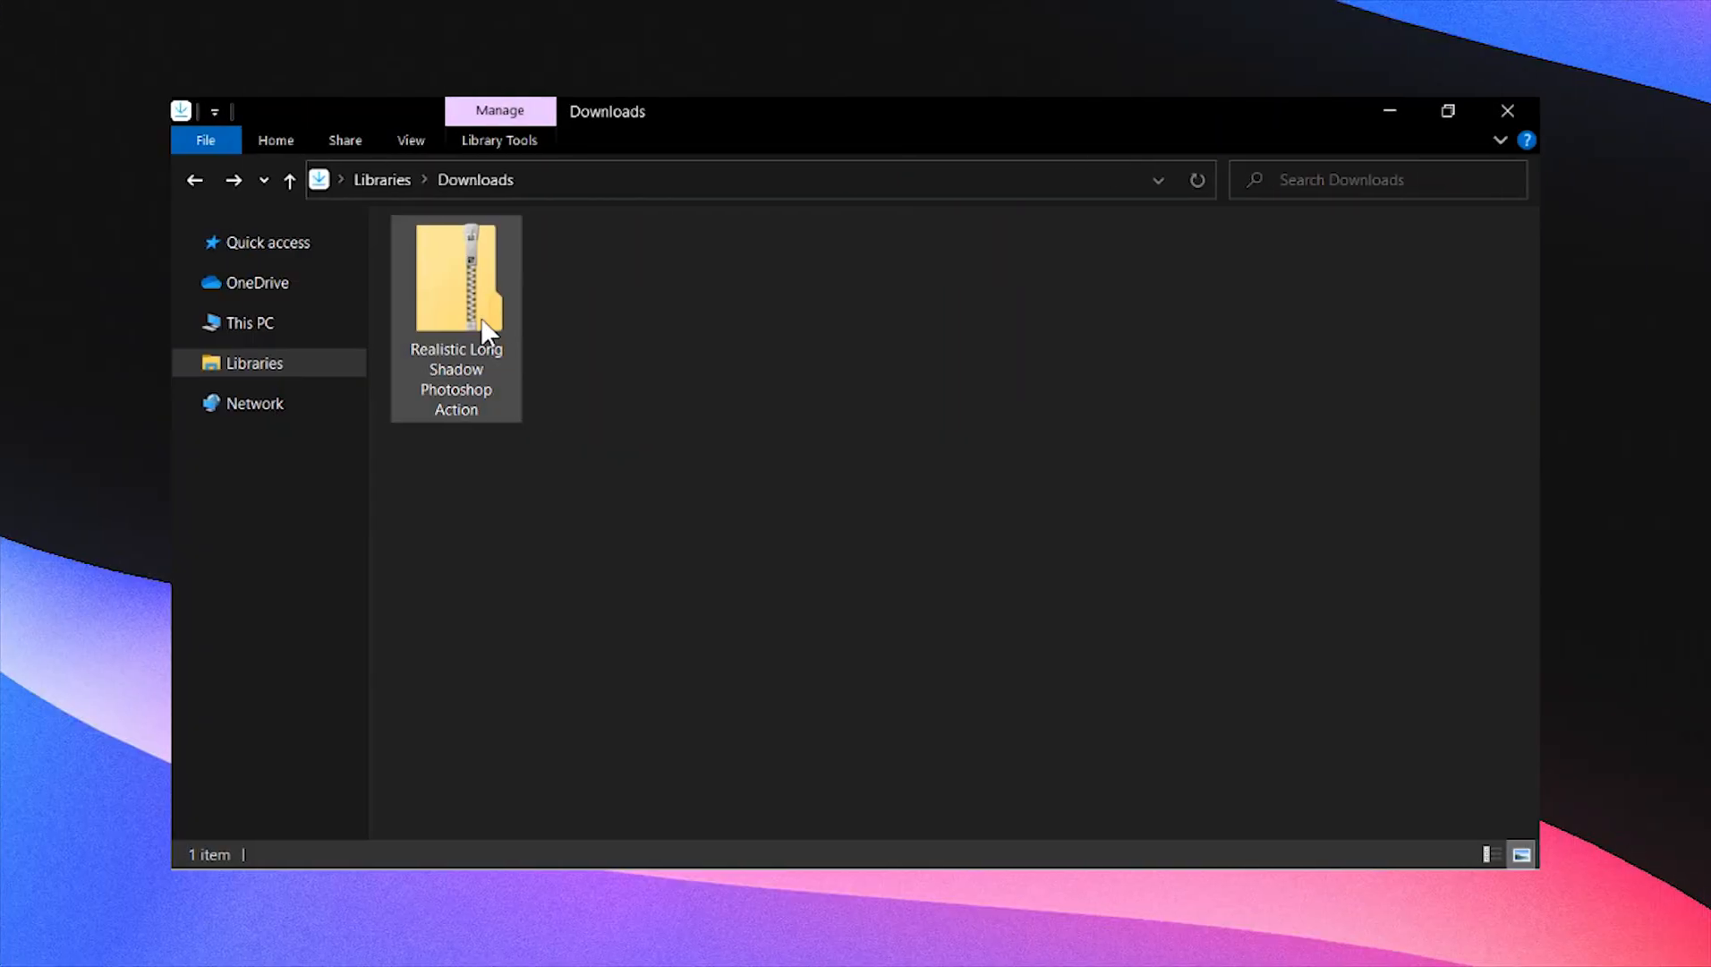
In File Explorer's Downloads, extract the Realistic Long Shadow Photoshop Action archive and load its Realistic Long Shadow actions file
click(463, 289)
right_click(463, 289)
click(500, 206)
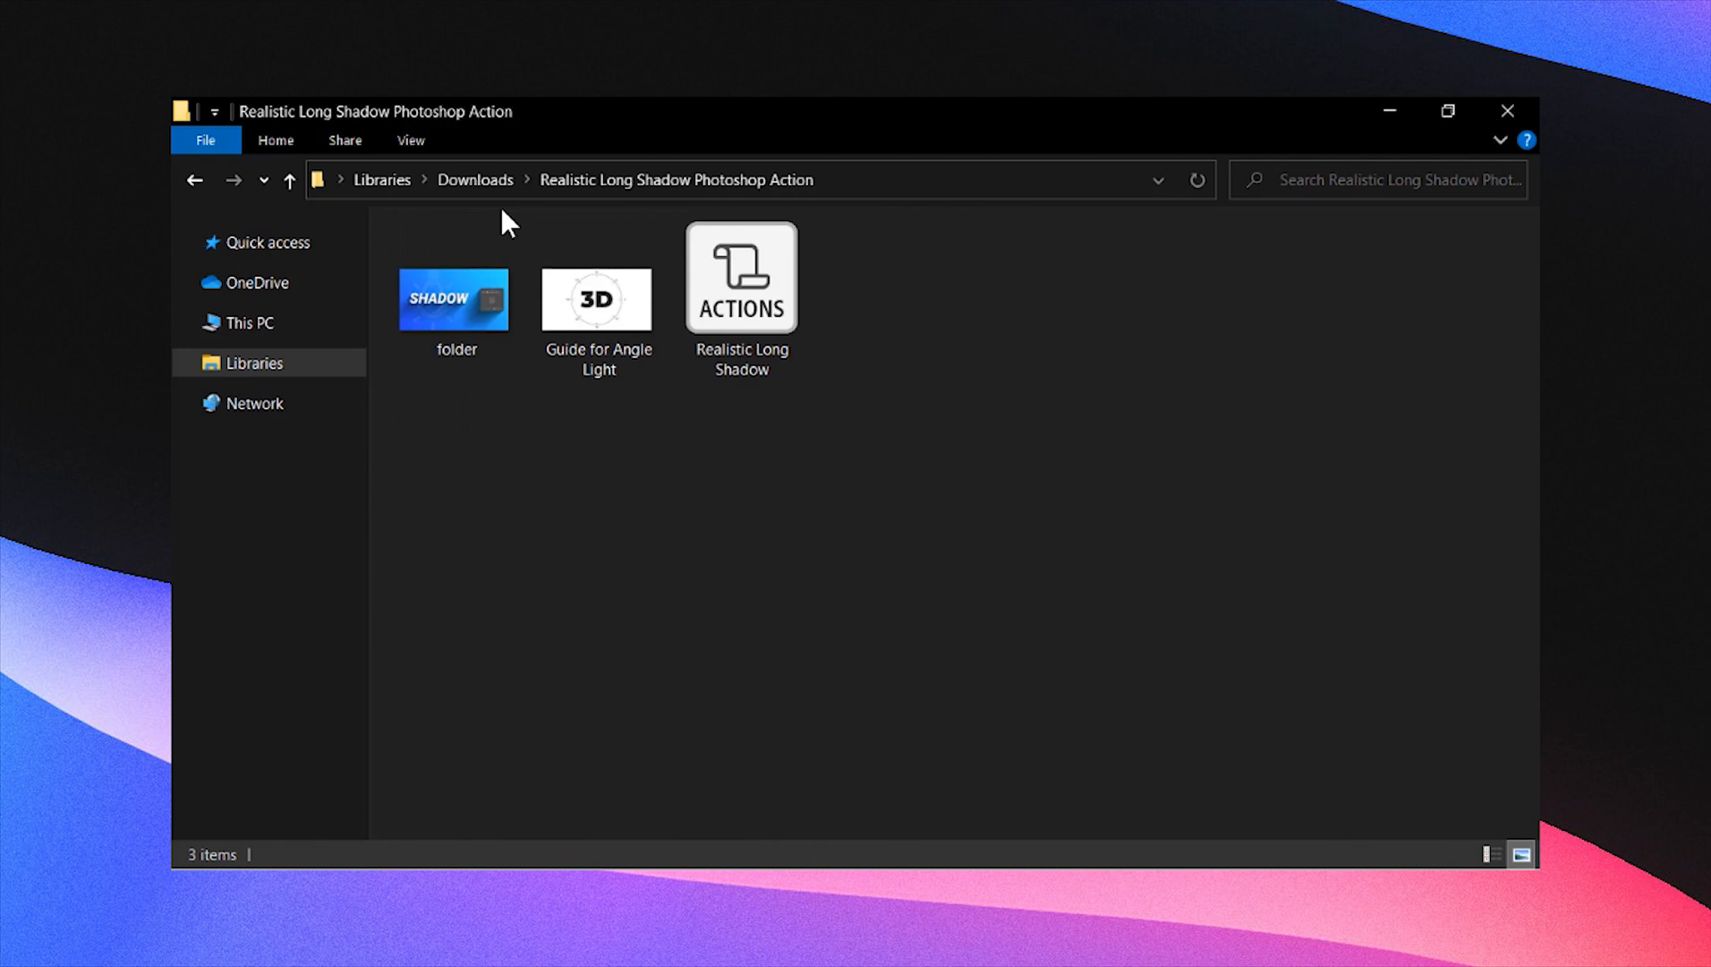
click(763, 326)
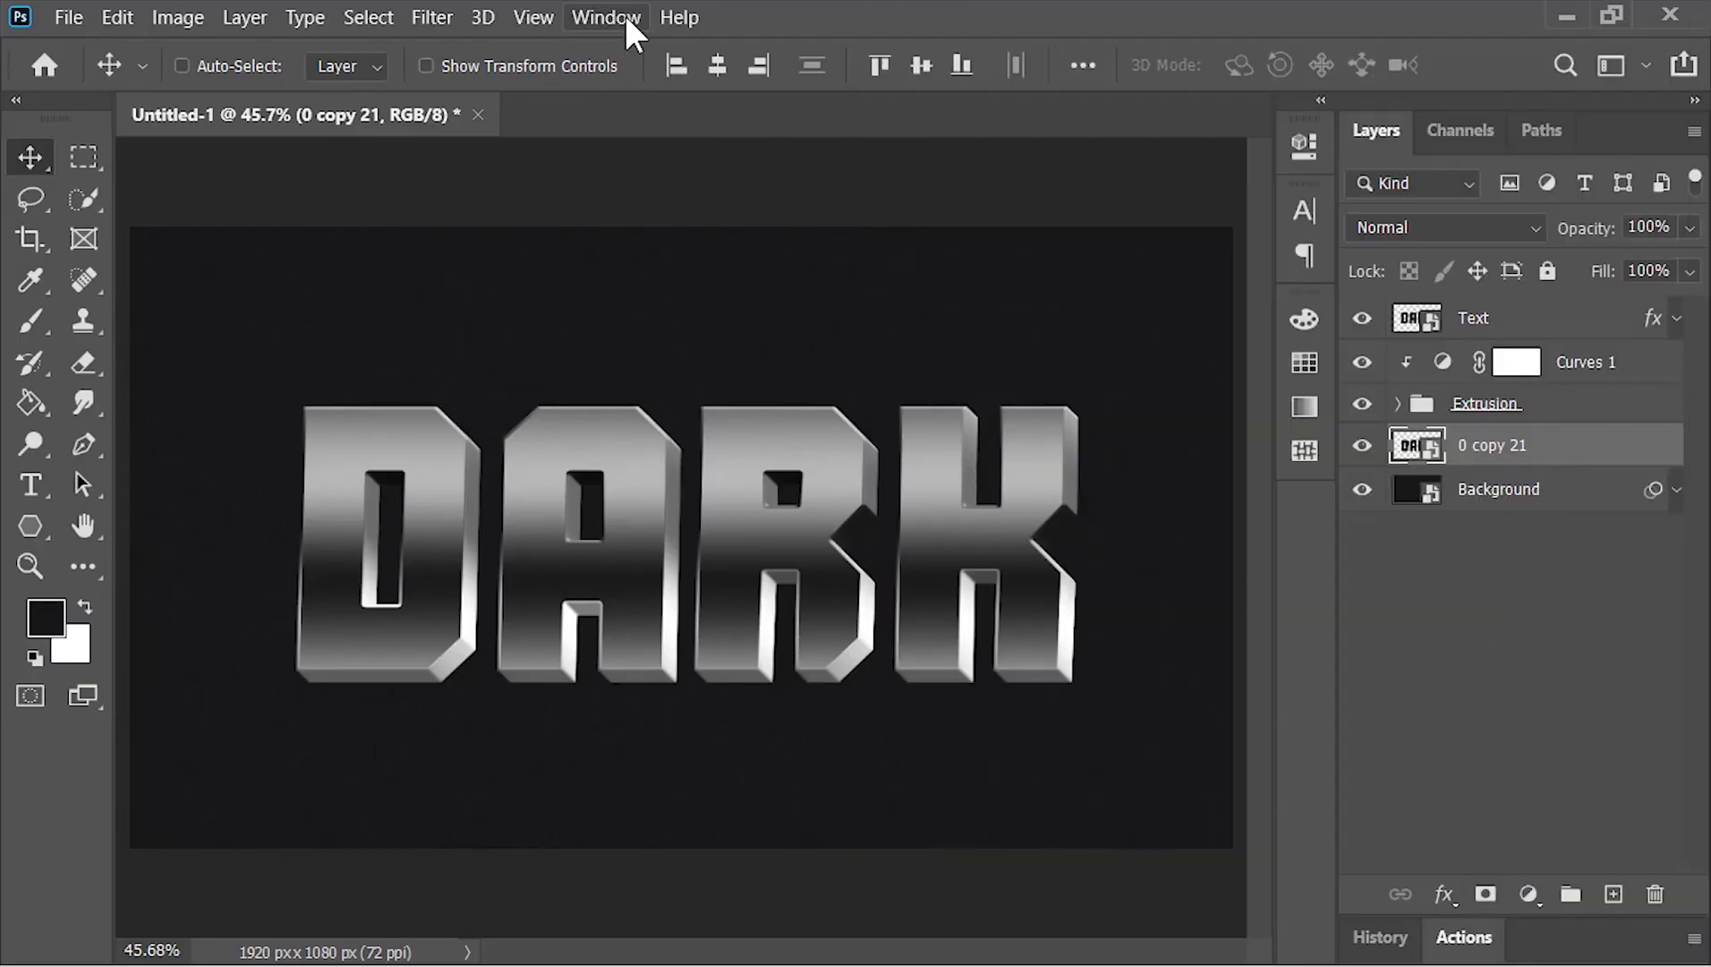
Back in Photoshop, run the Realistic Long Shadow action on the duplicated text layer above Background
click(623, 14)
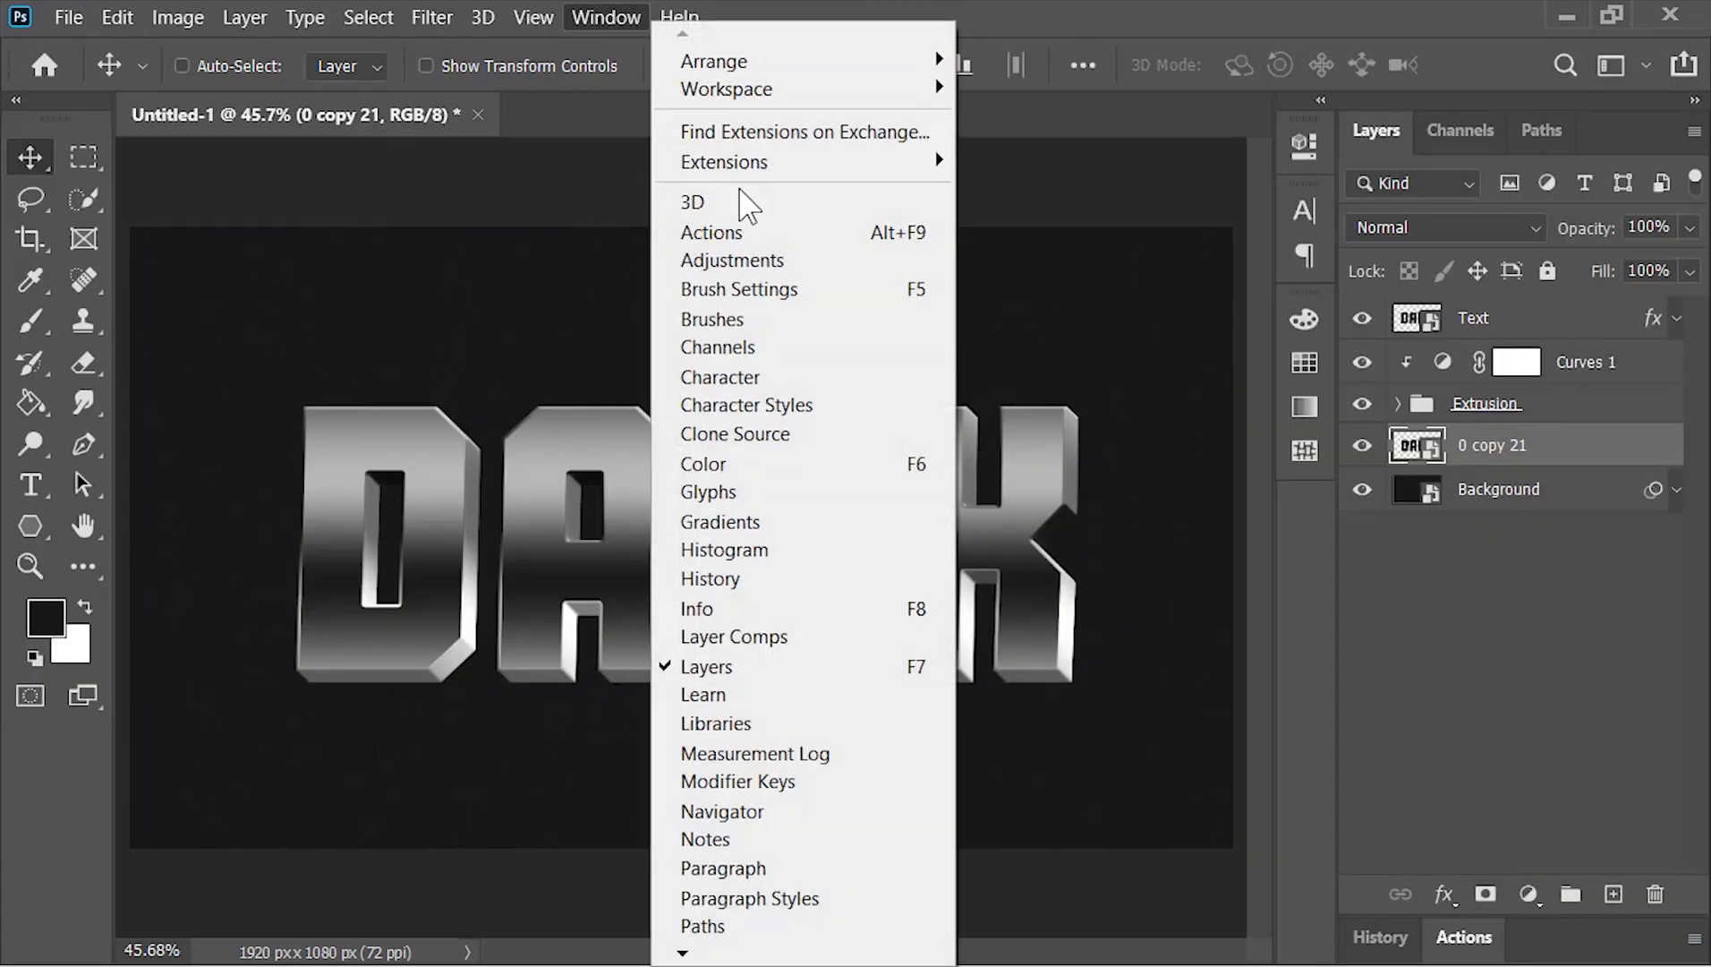
click(749, 231)
click(1496, 680)
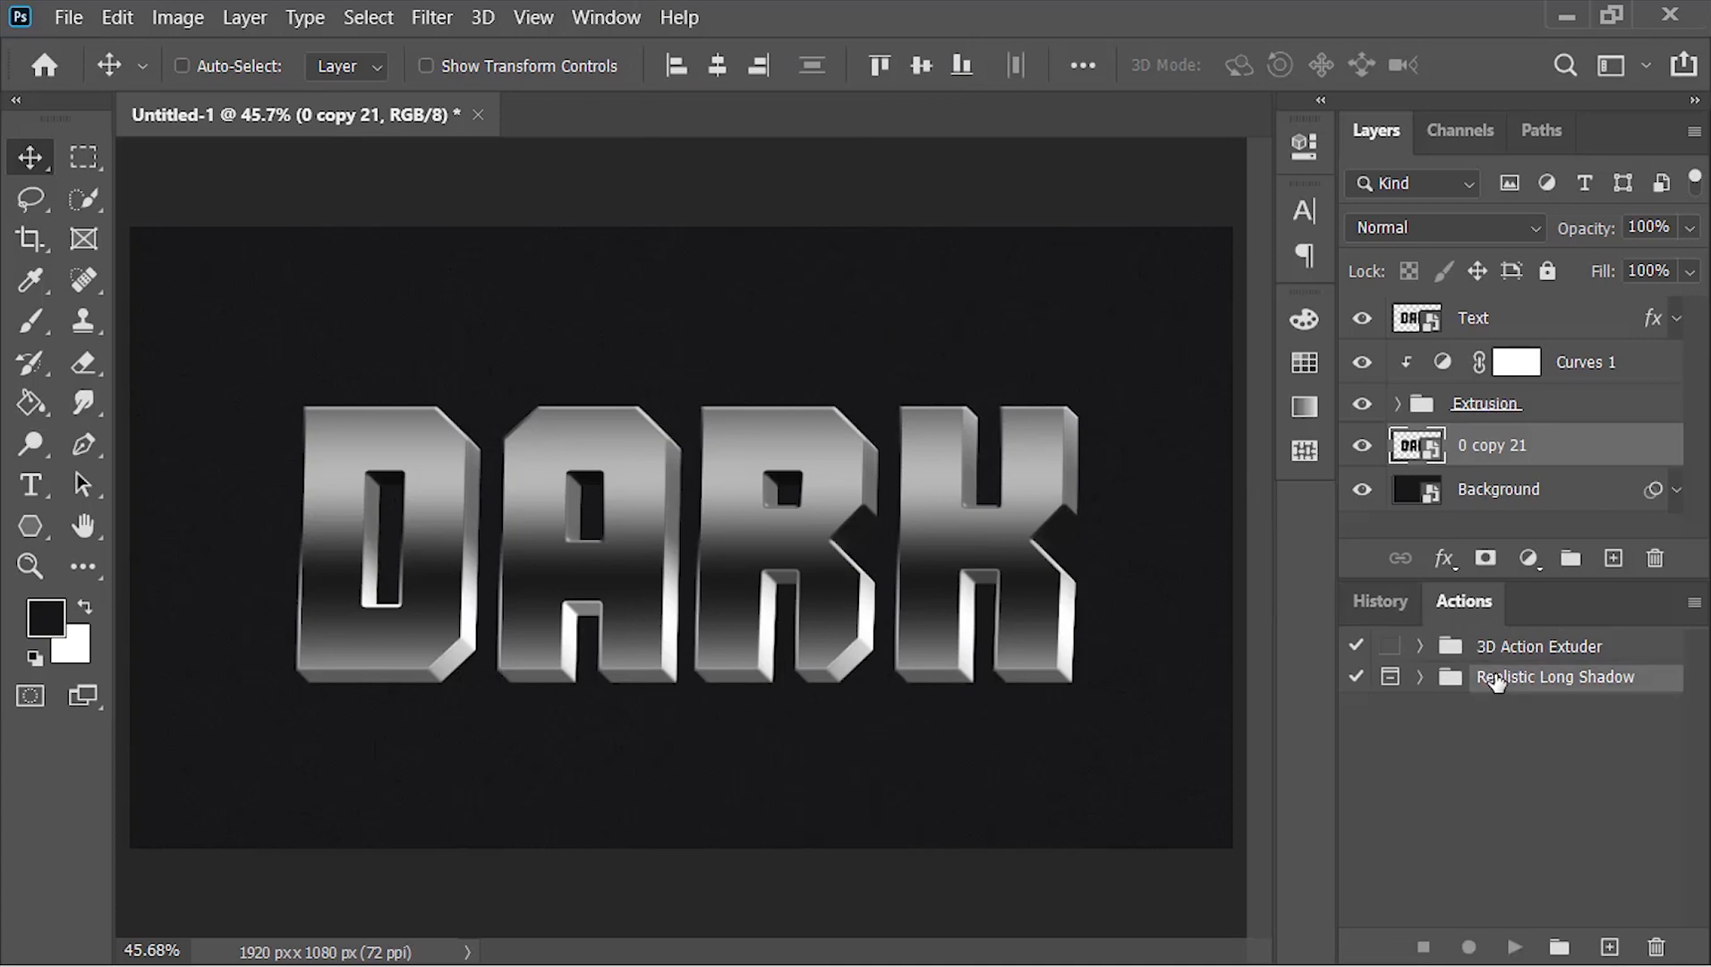
click(1420, 677)
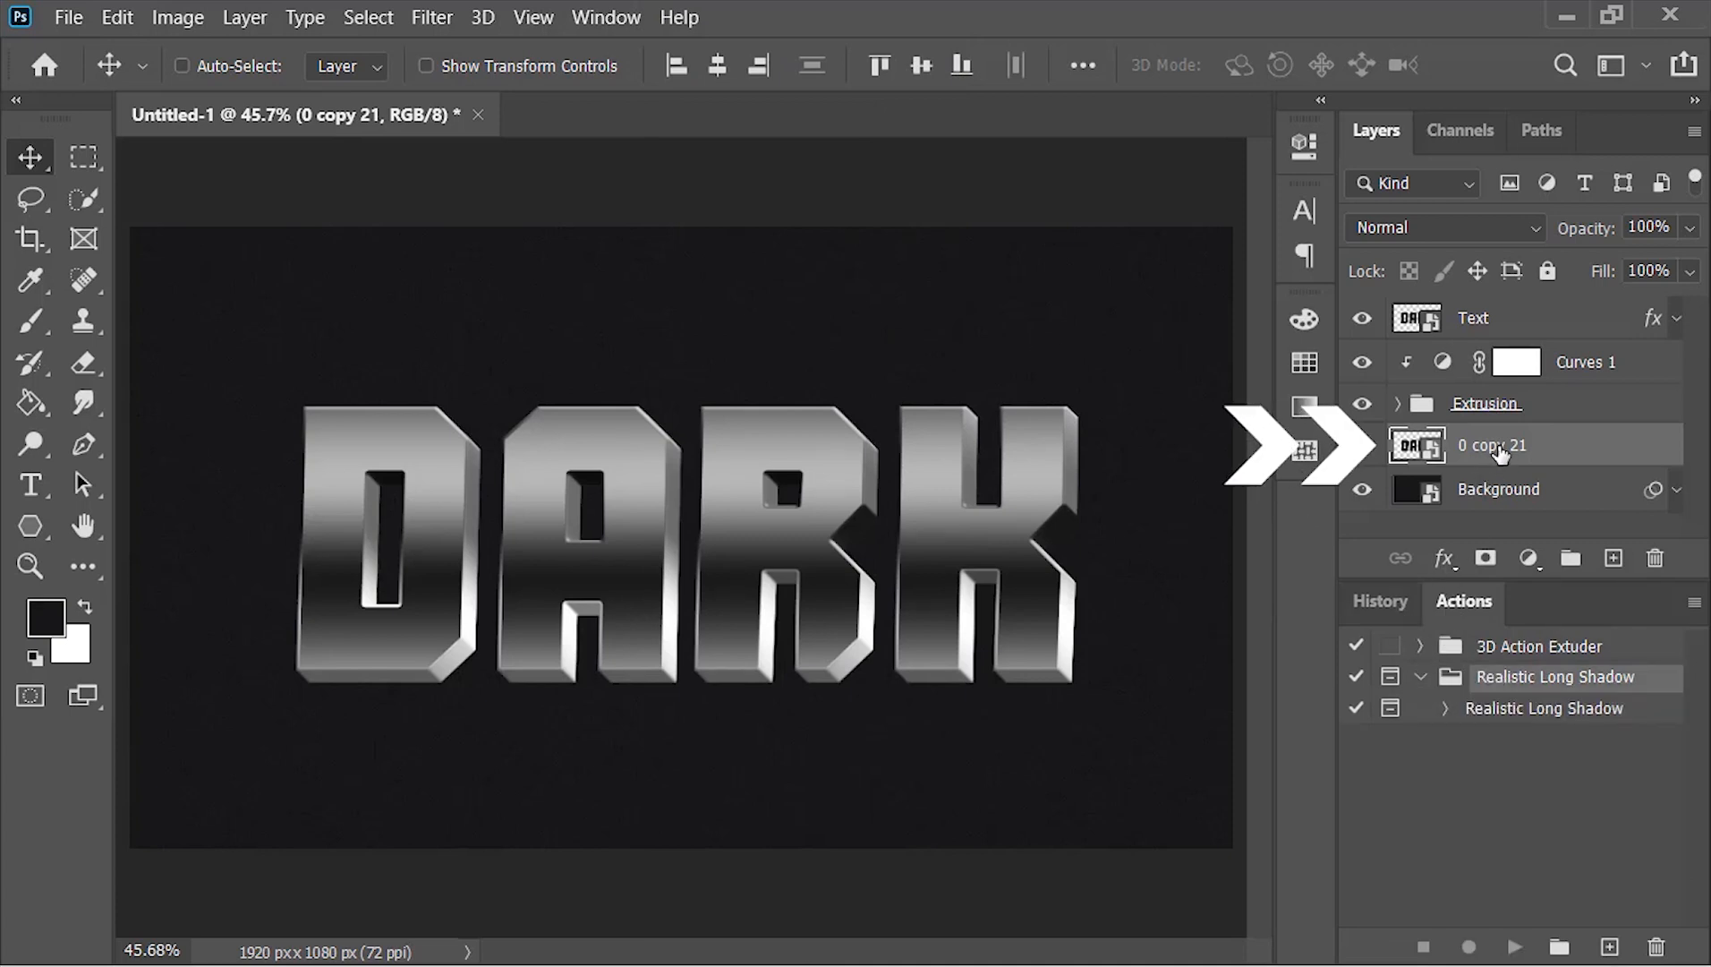
click(1540, 709)
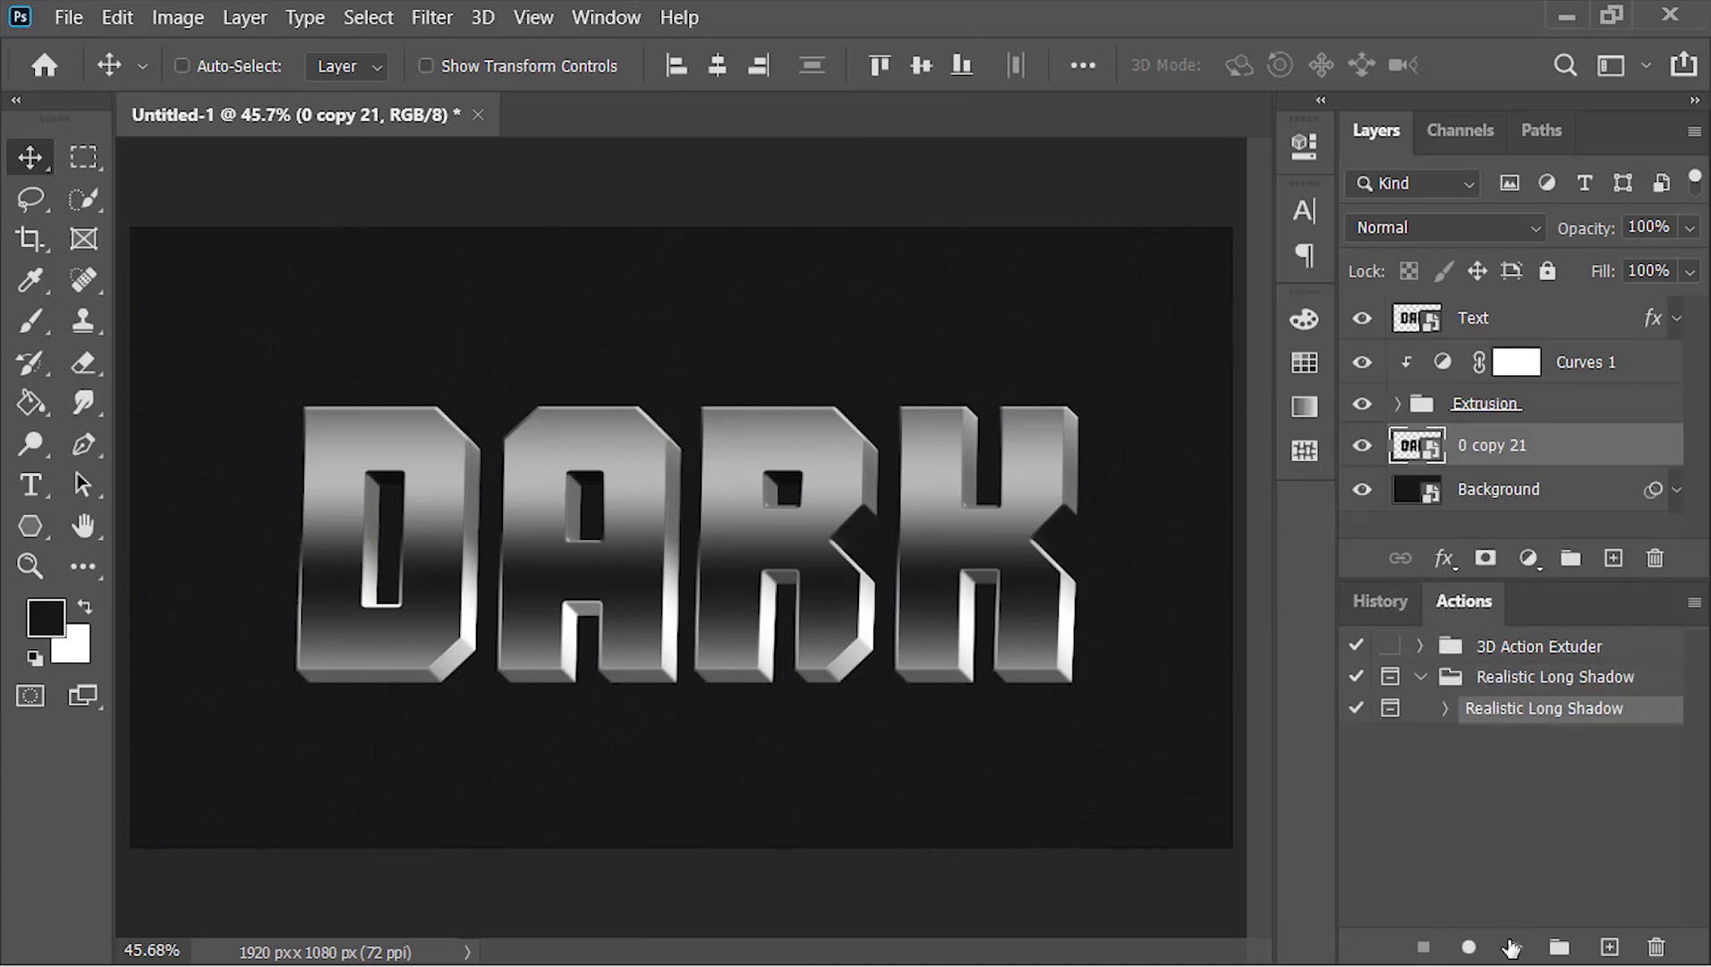
click(1511, 947)
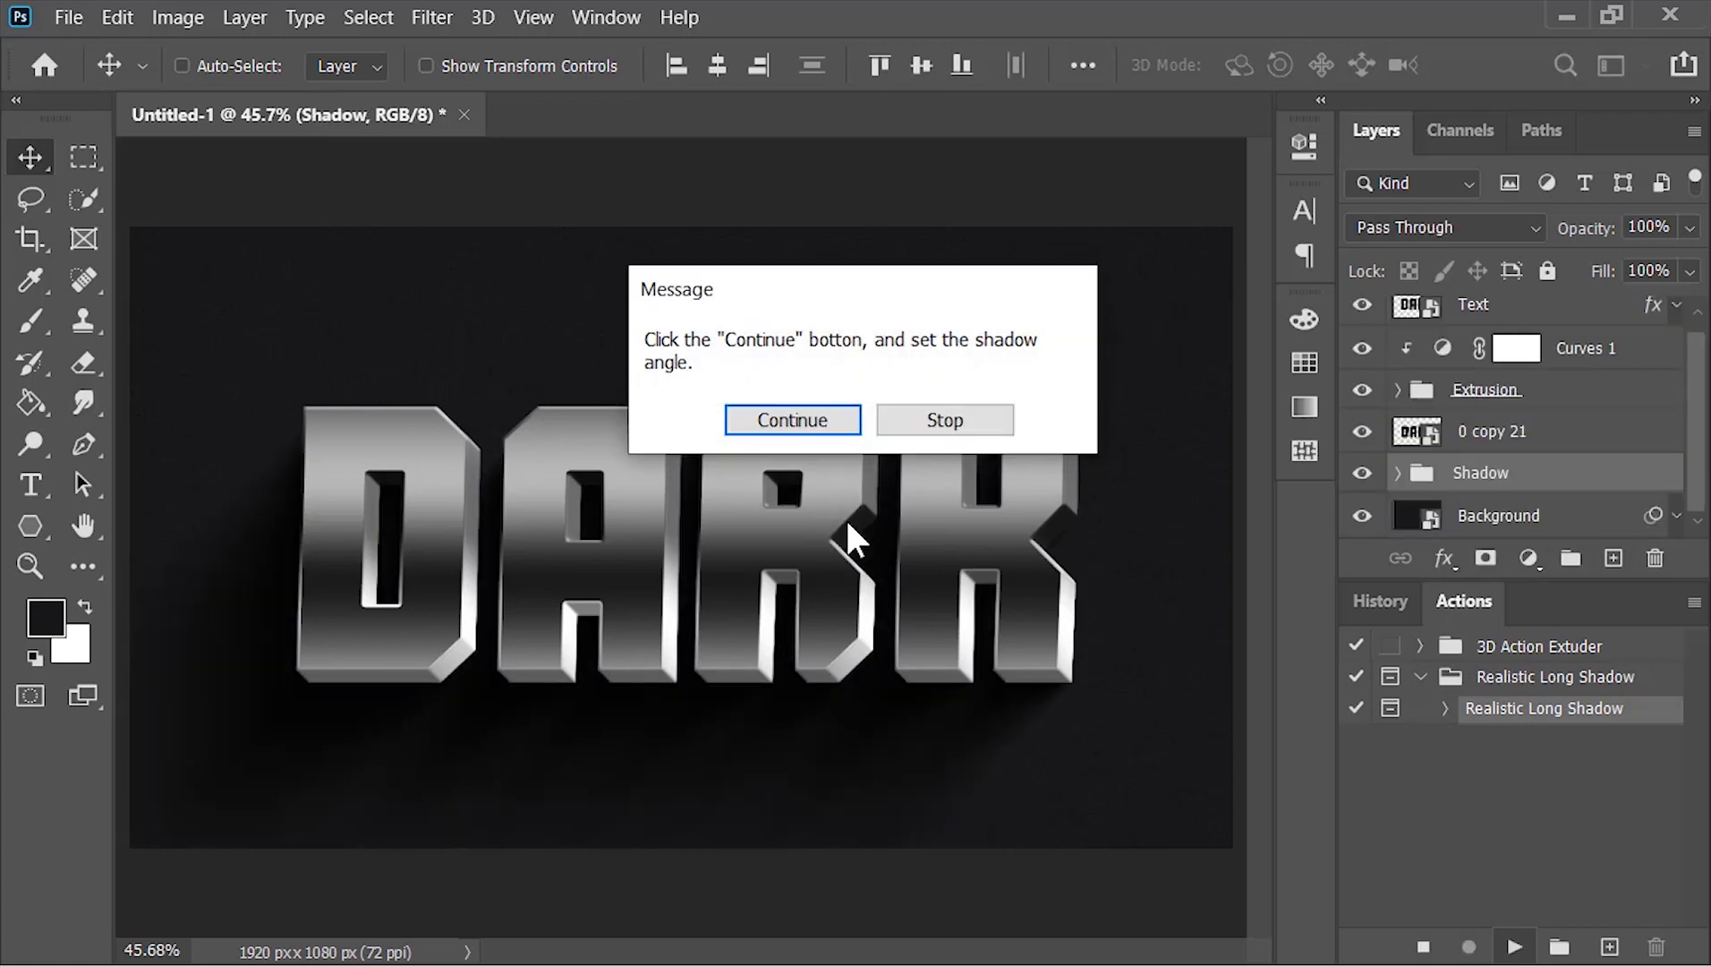
Continue the shadow action with the global light set to a 45° angle and 45° altitude
click(799, 420)
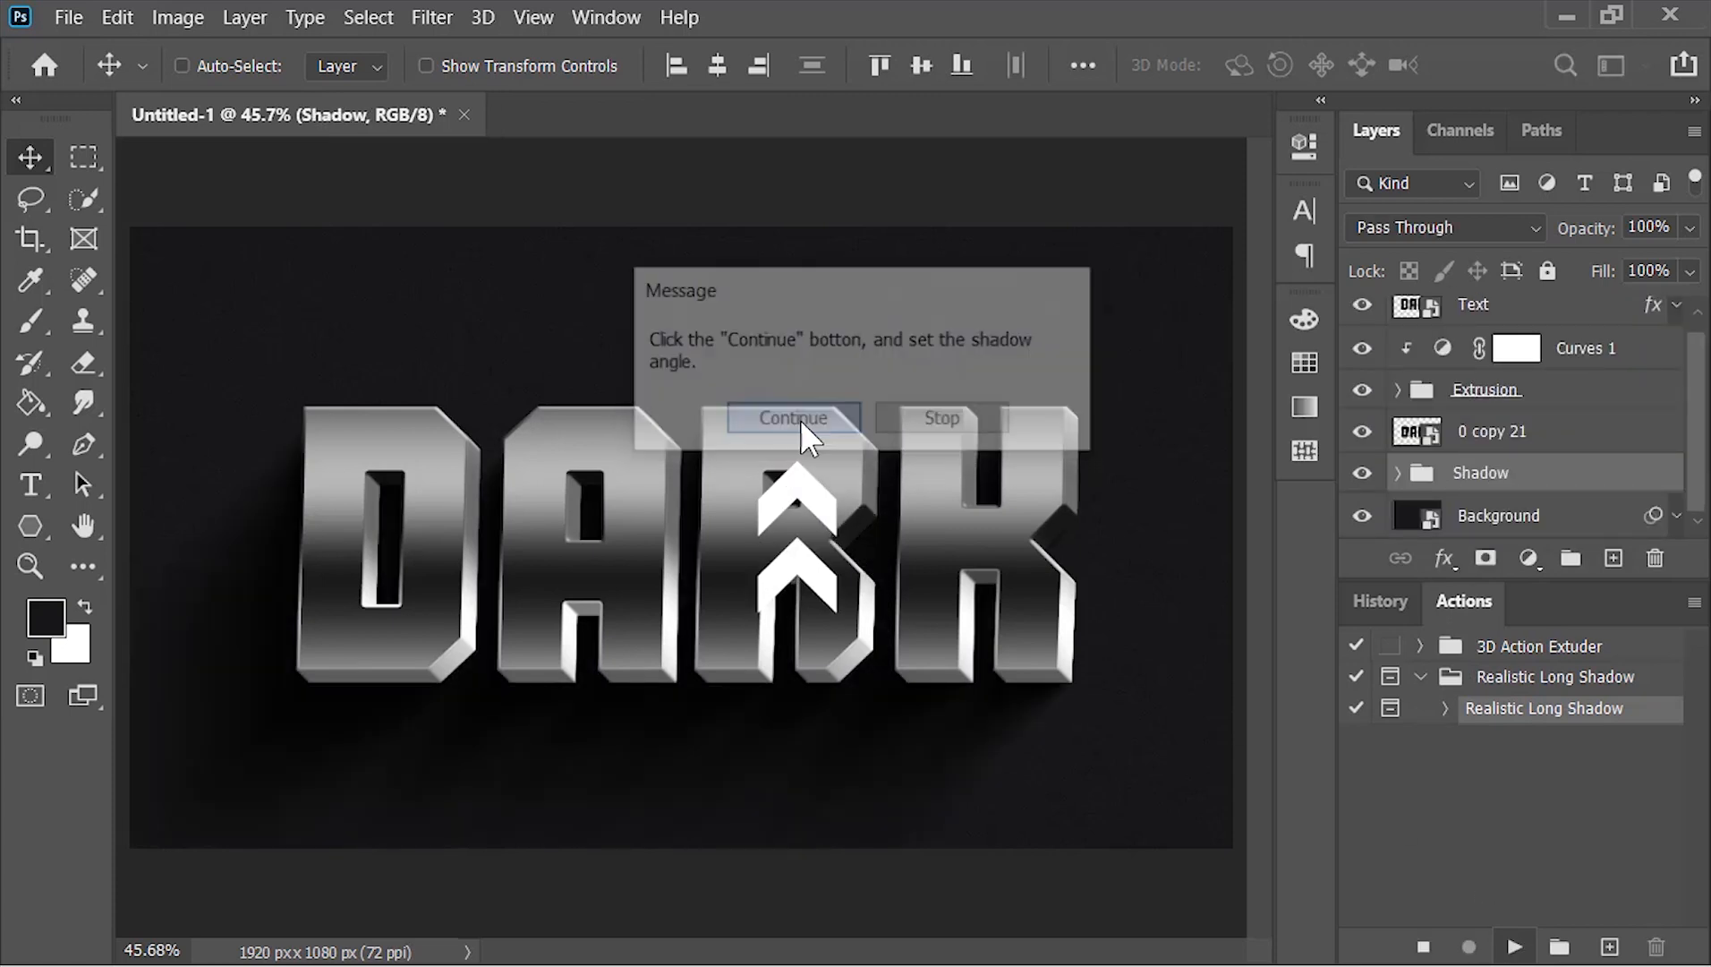
drag(824, 306, 788, 309)
text(45)
key(Tab)
text(45)
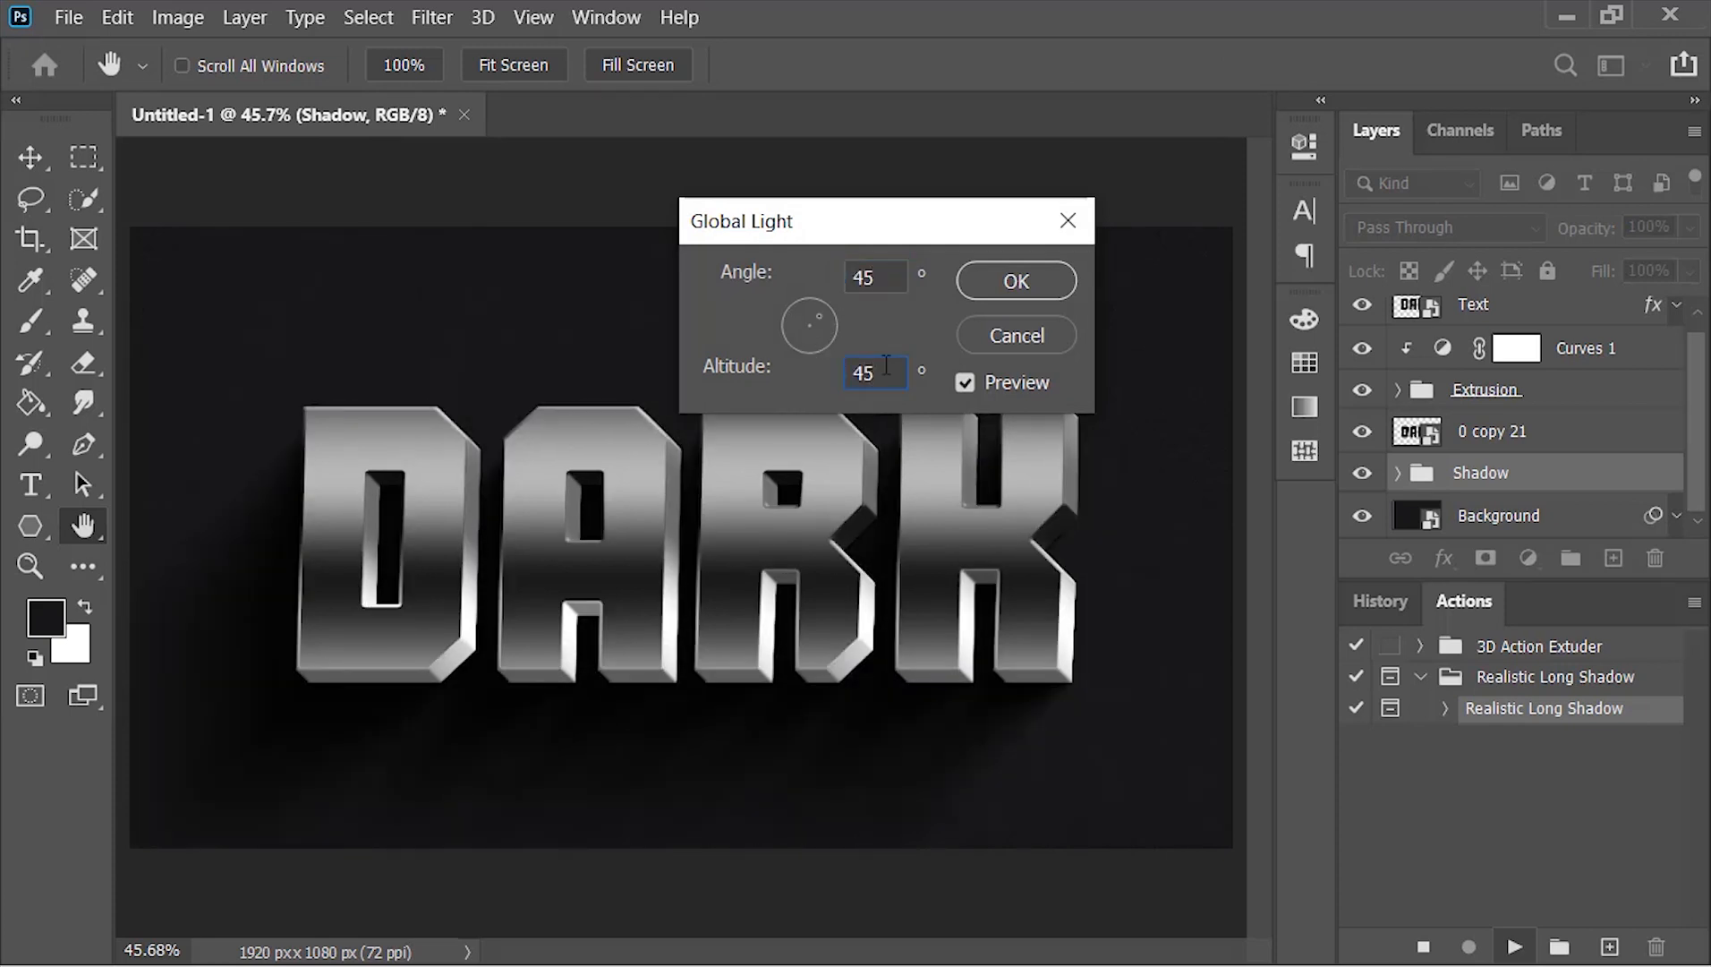
click(996, 280)
double_click(1464, 600)
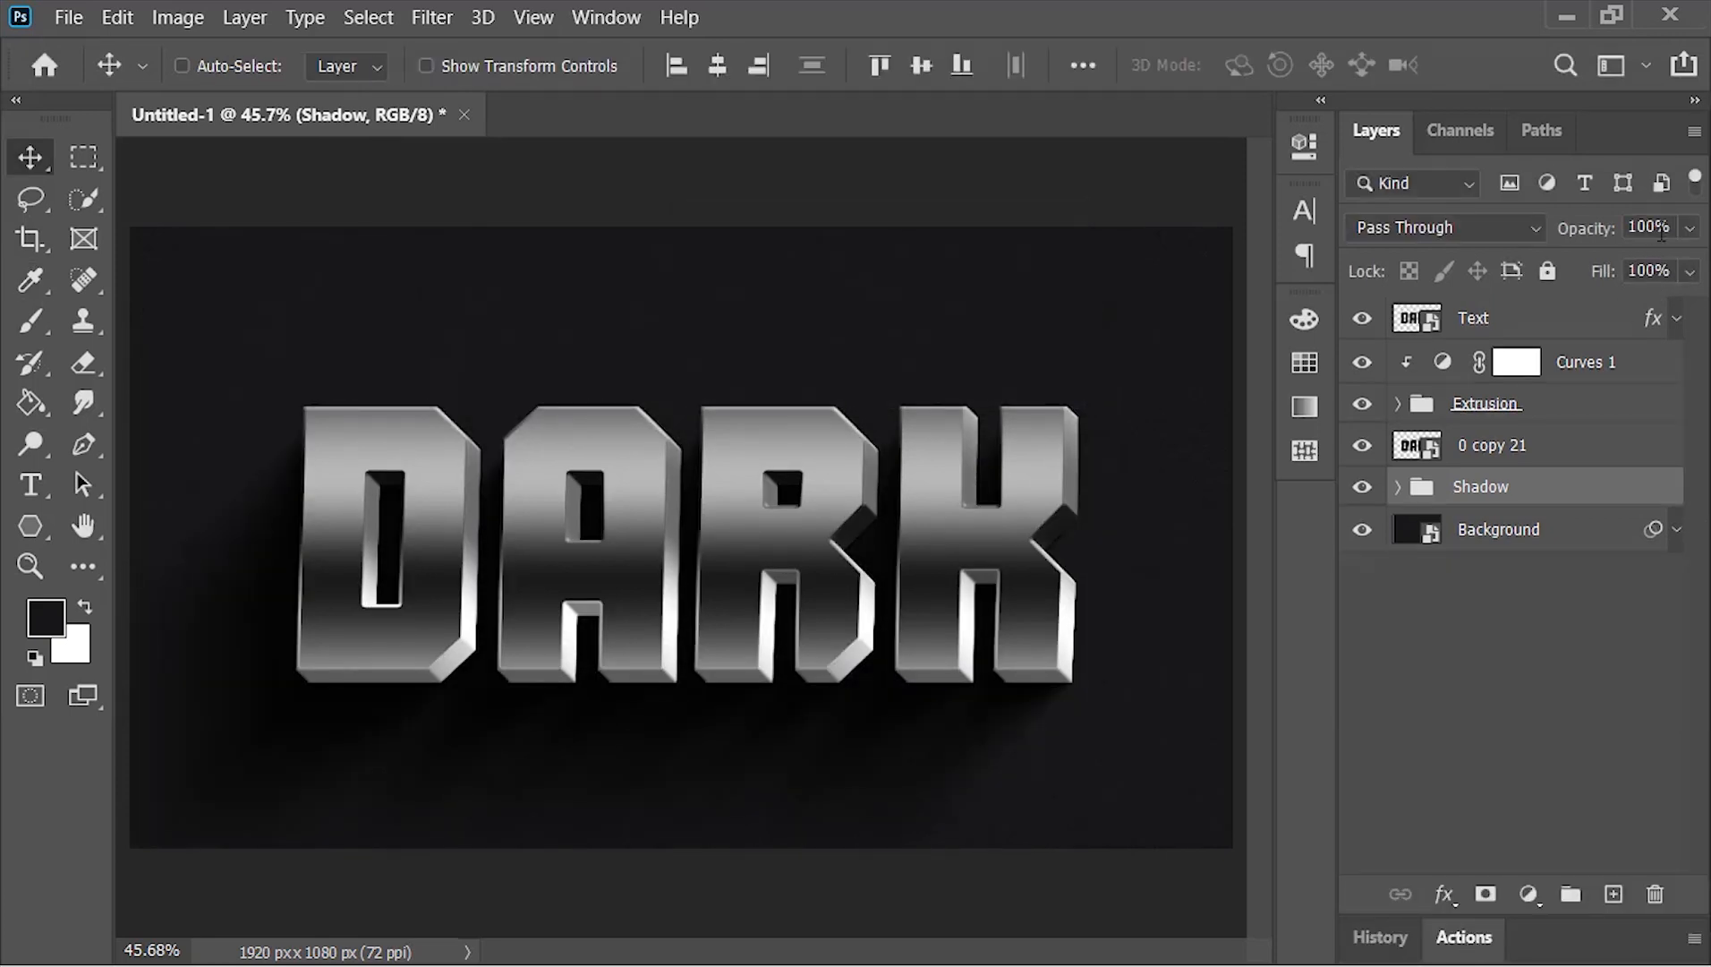
Lower the Shadow group's opacity to 70% and delete the 0 copy 21 layer above it
click(1652, 226)
text(70)
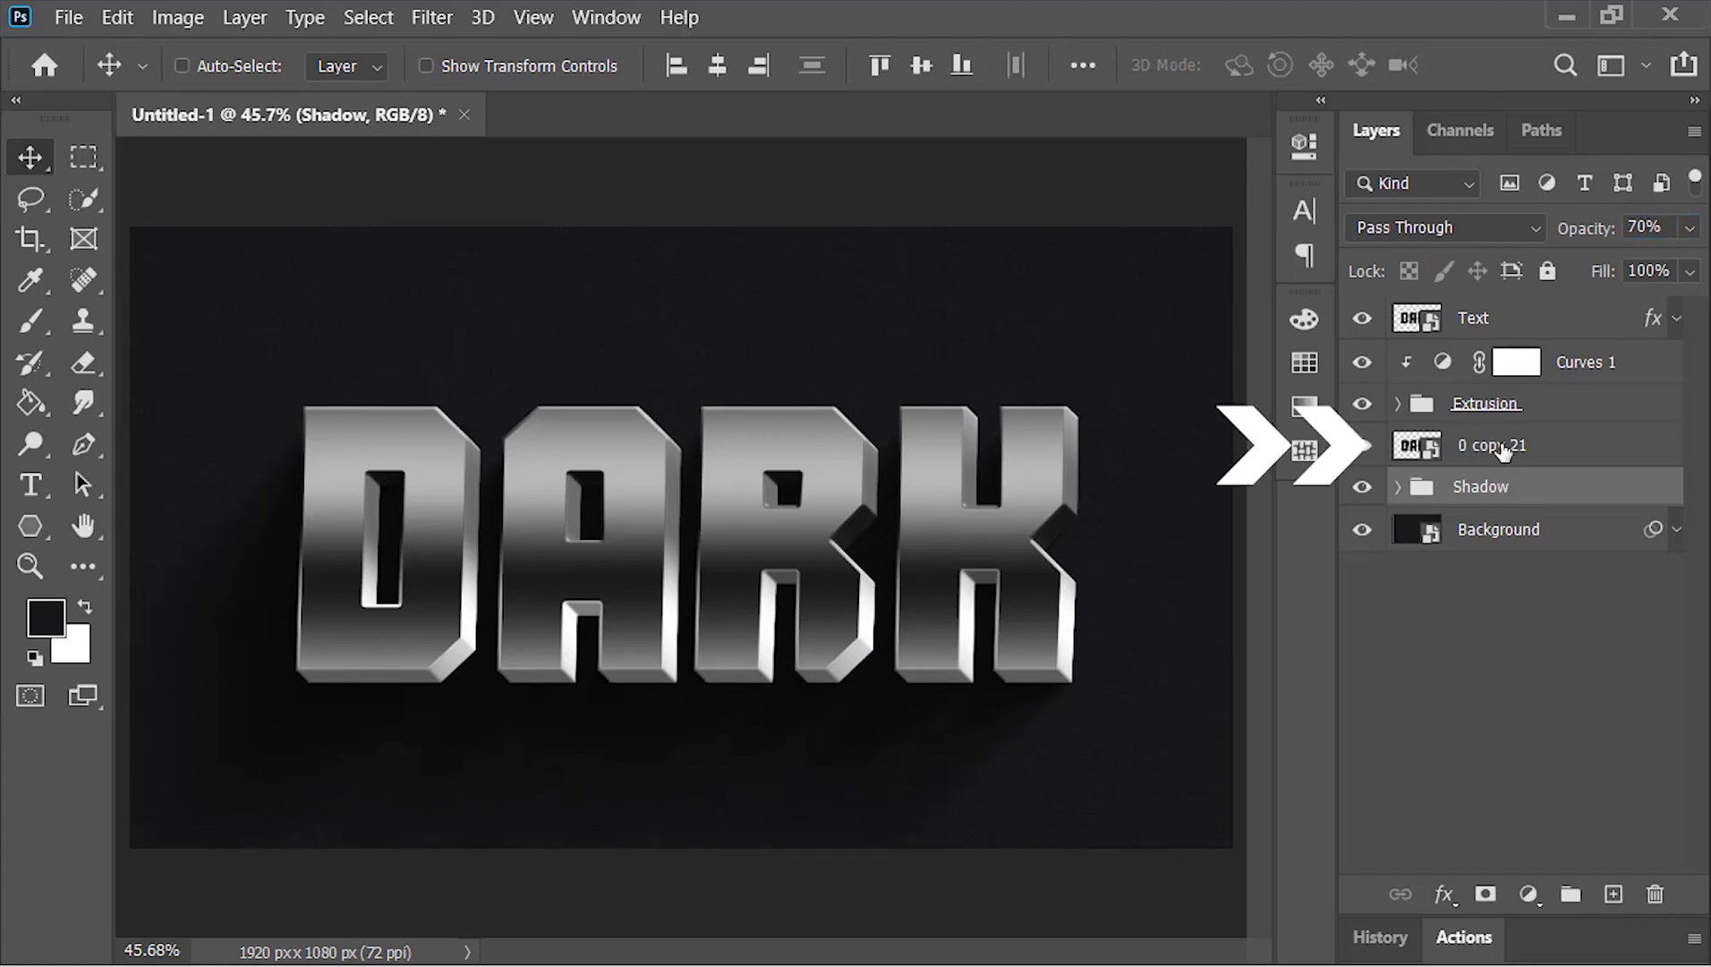
drag(1504, 453, 1656, 895)
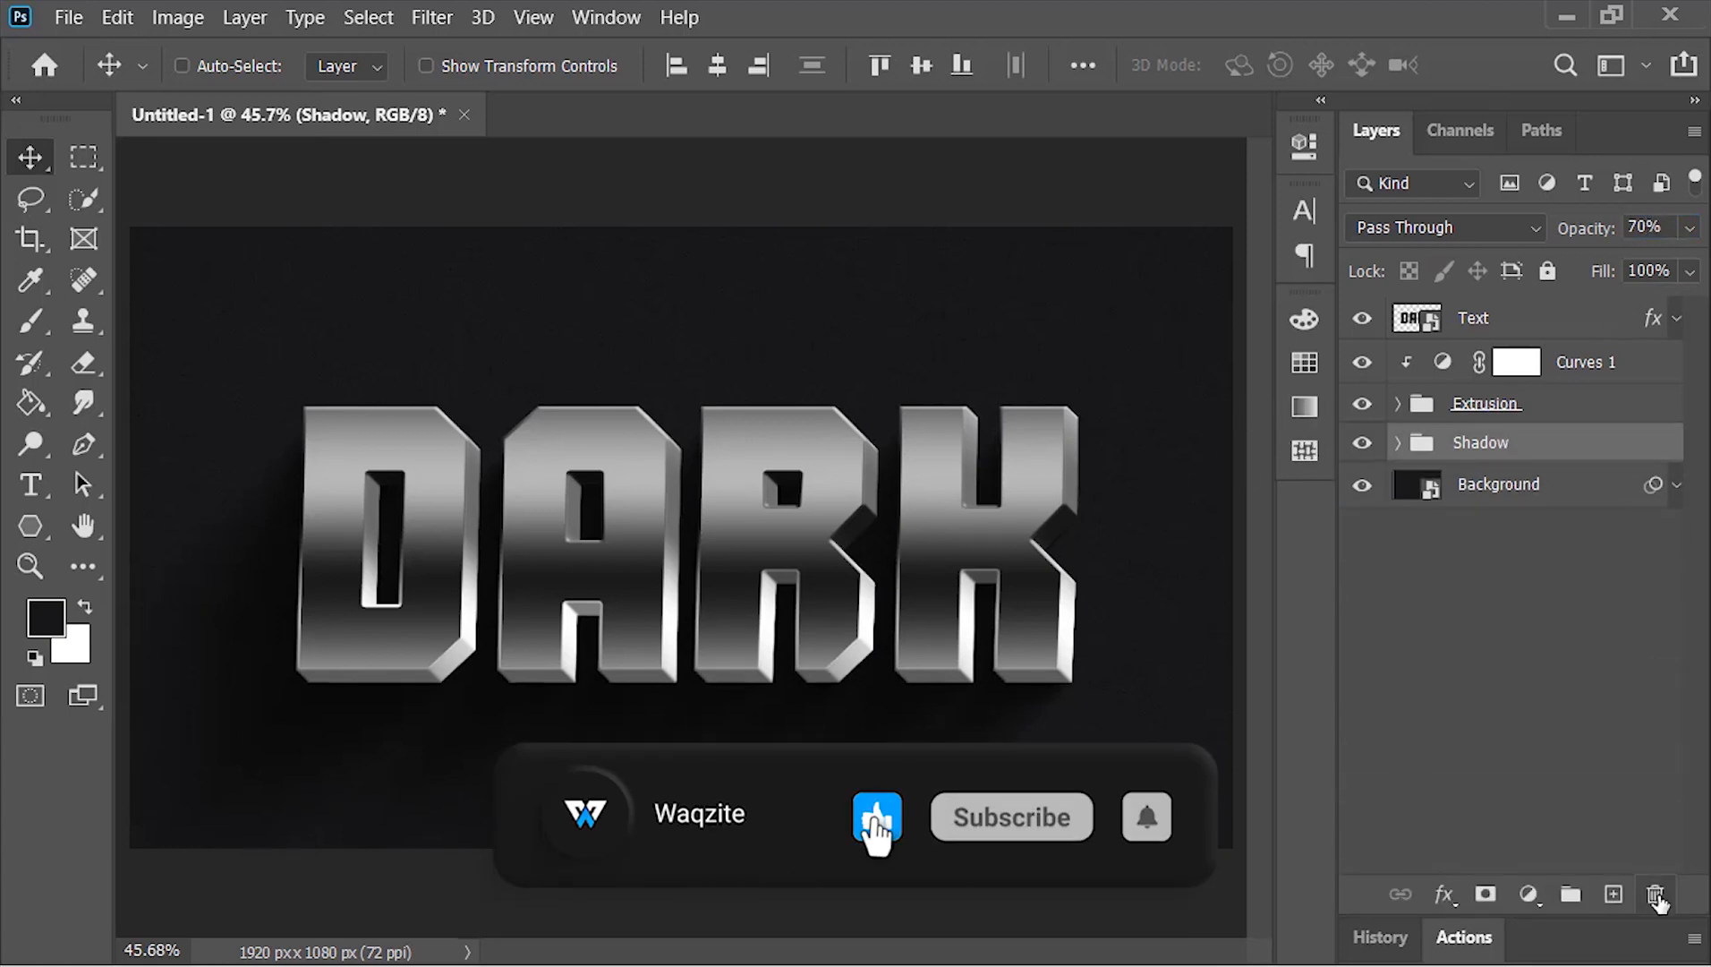
Add a Curves adjustment above the Text layer, lowering the white point slightly and pulling the lower tones down to darken the image
click(1545, 328)
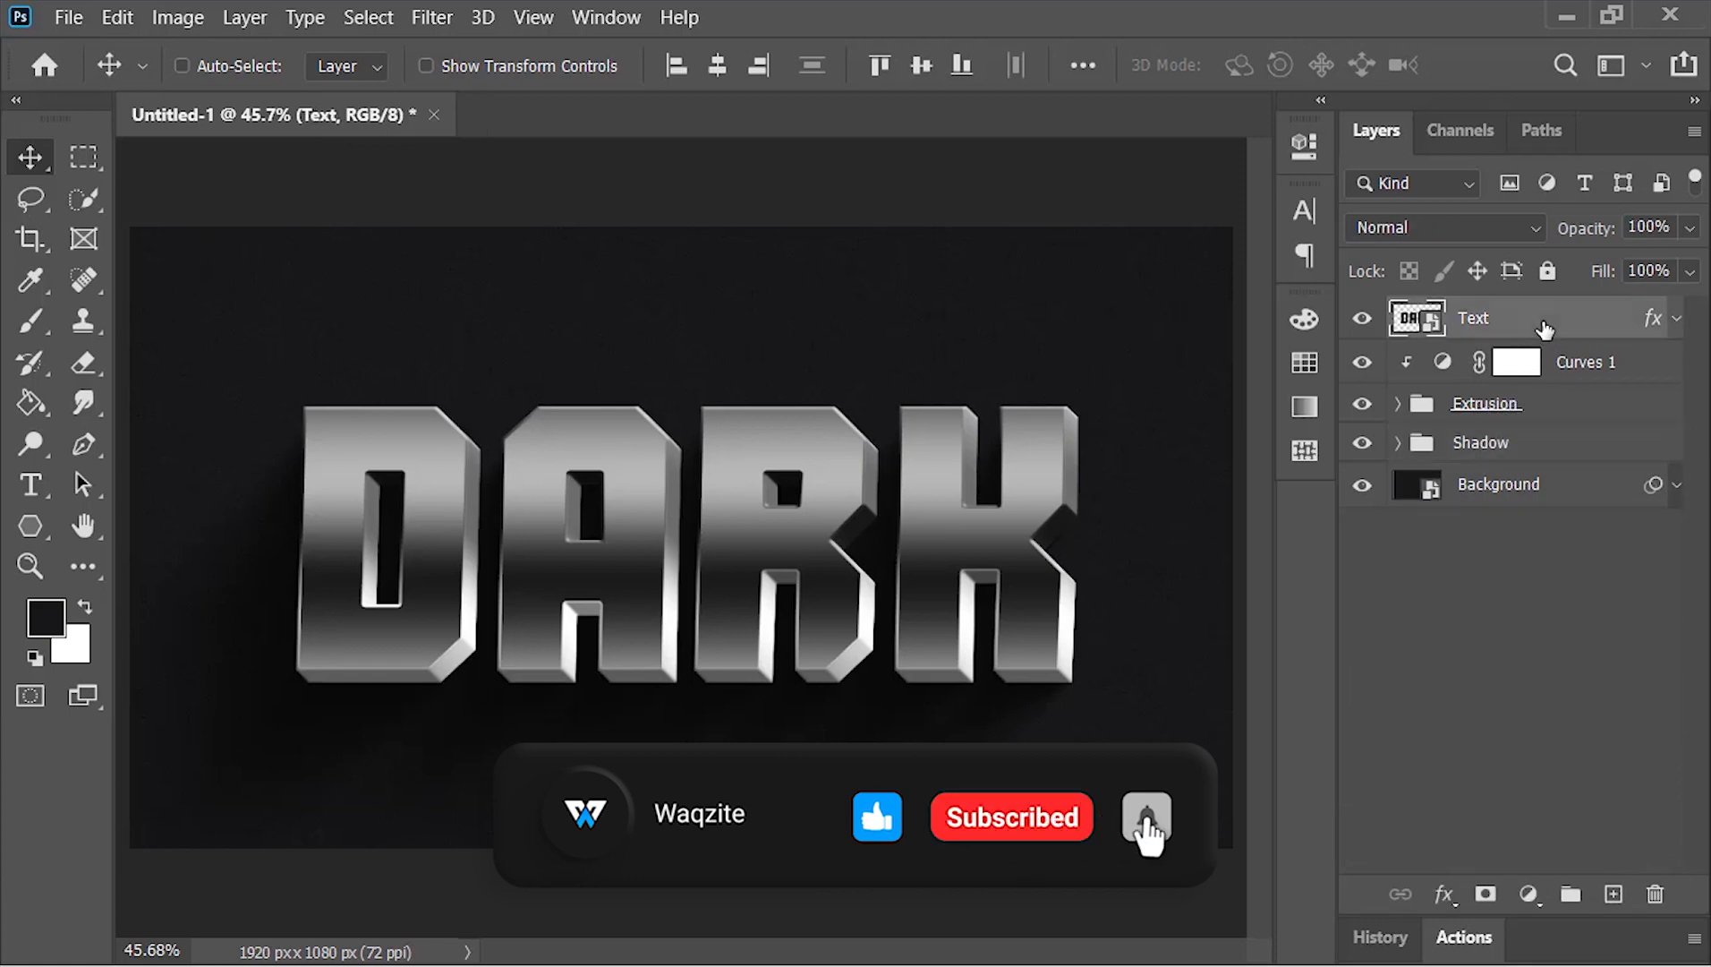
click(1529, 894)
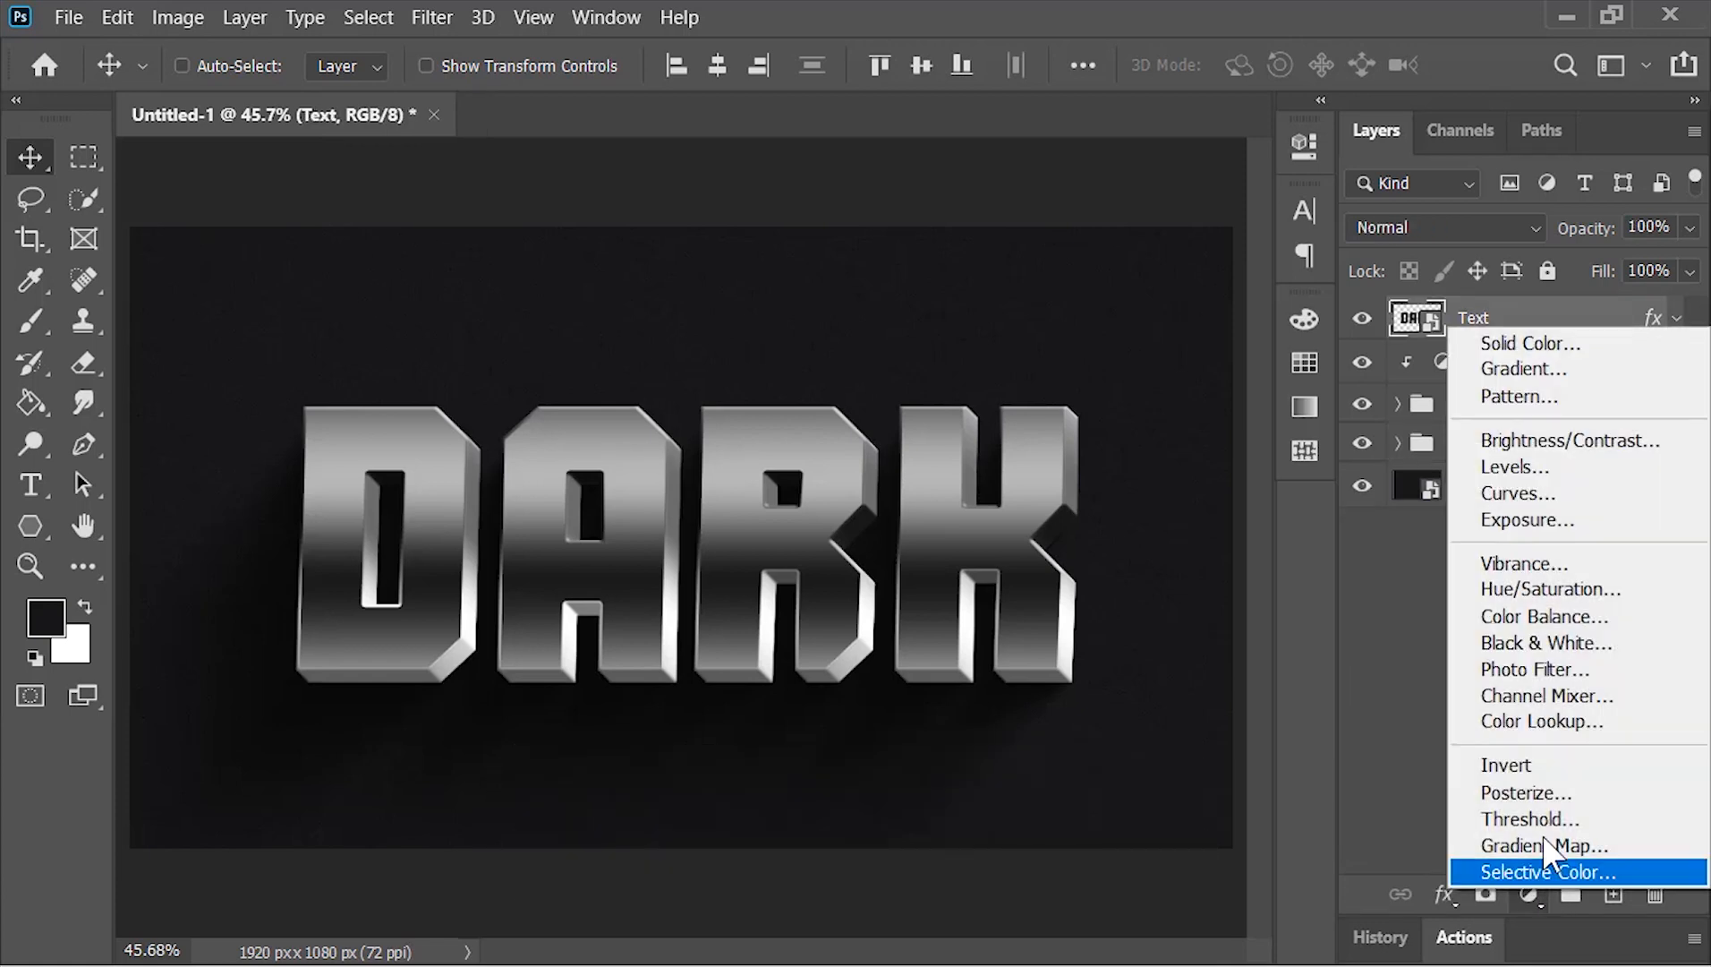
click(1522, 495)
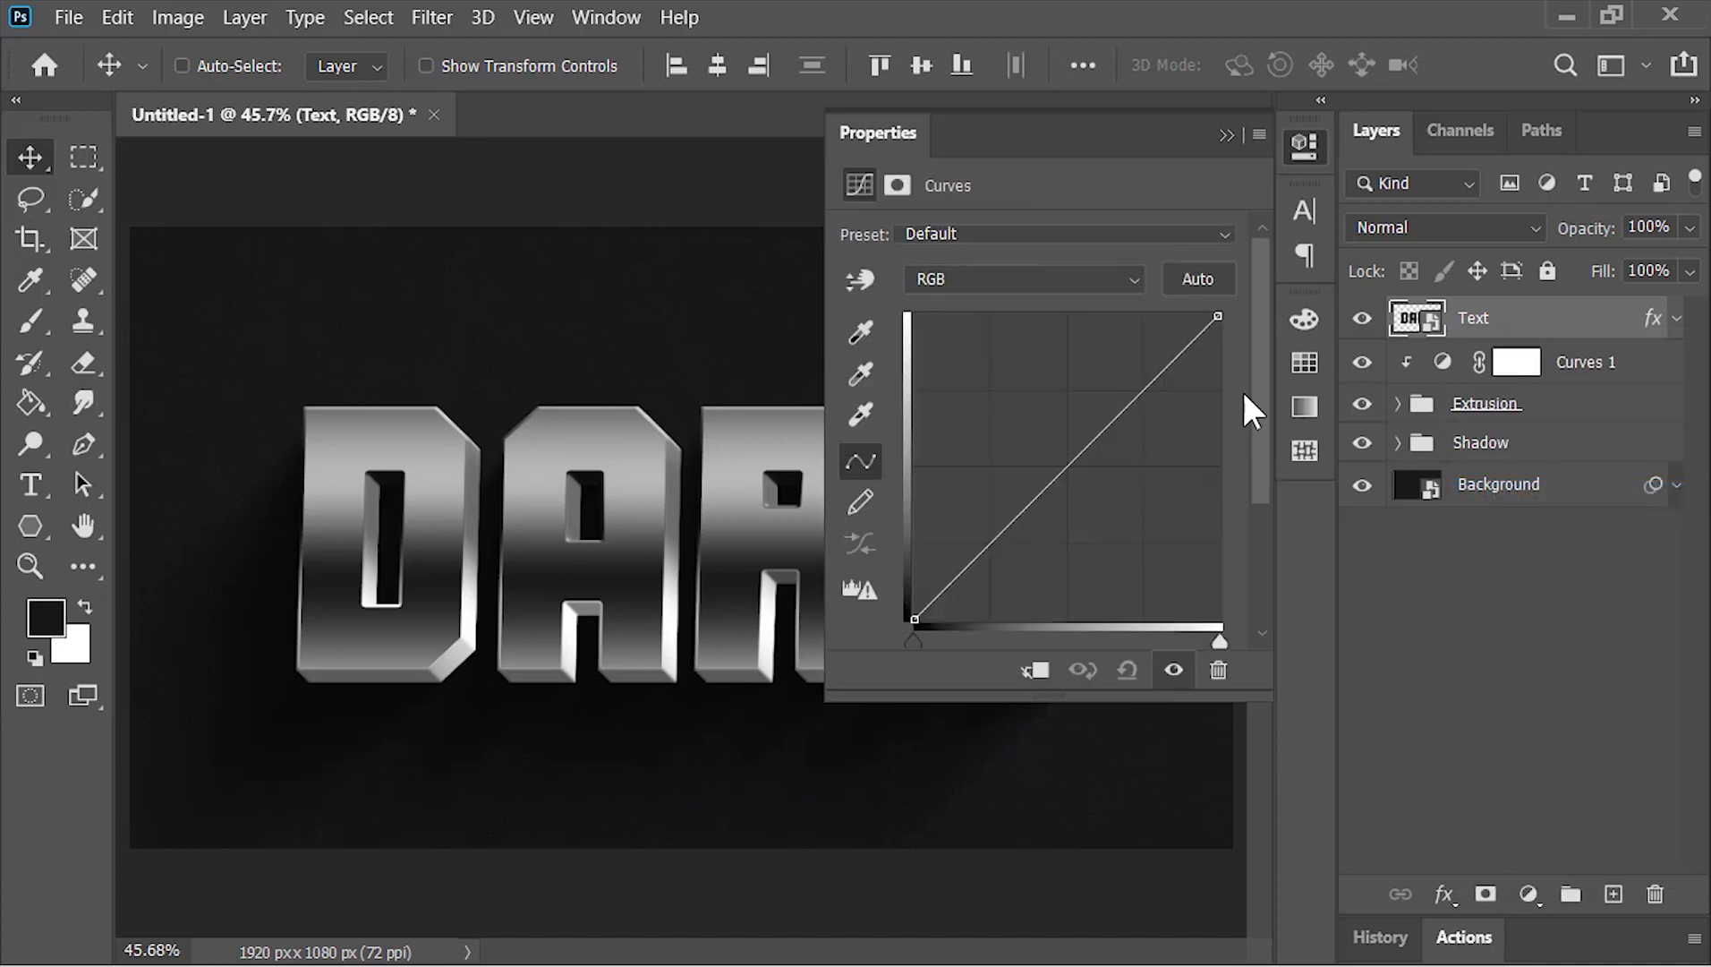
drag(1218, 316, 1219, 328)
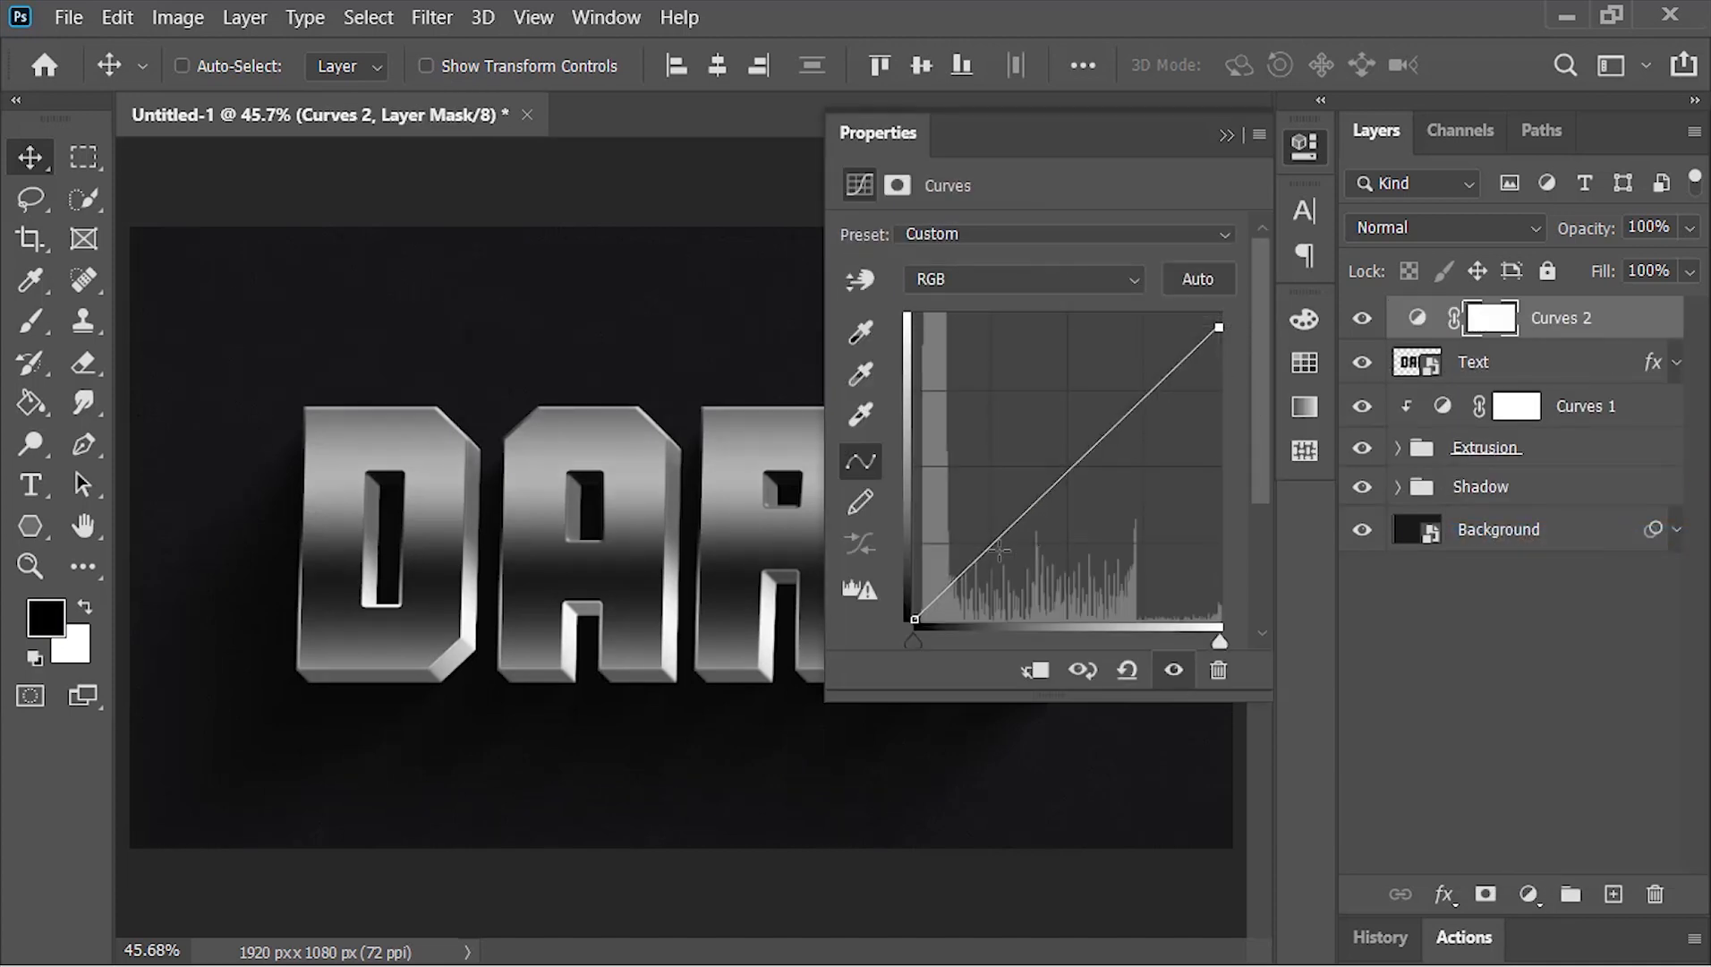
drag(1000, 549, 1004, 550)
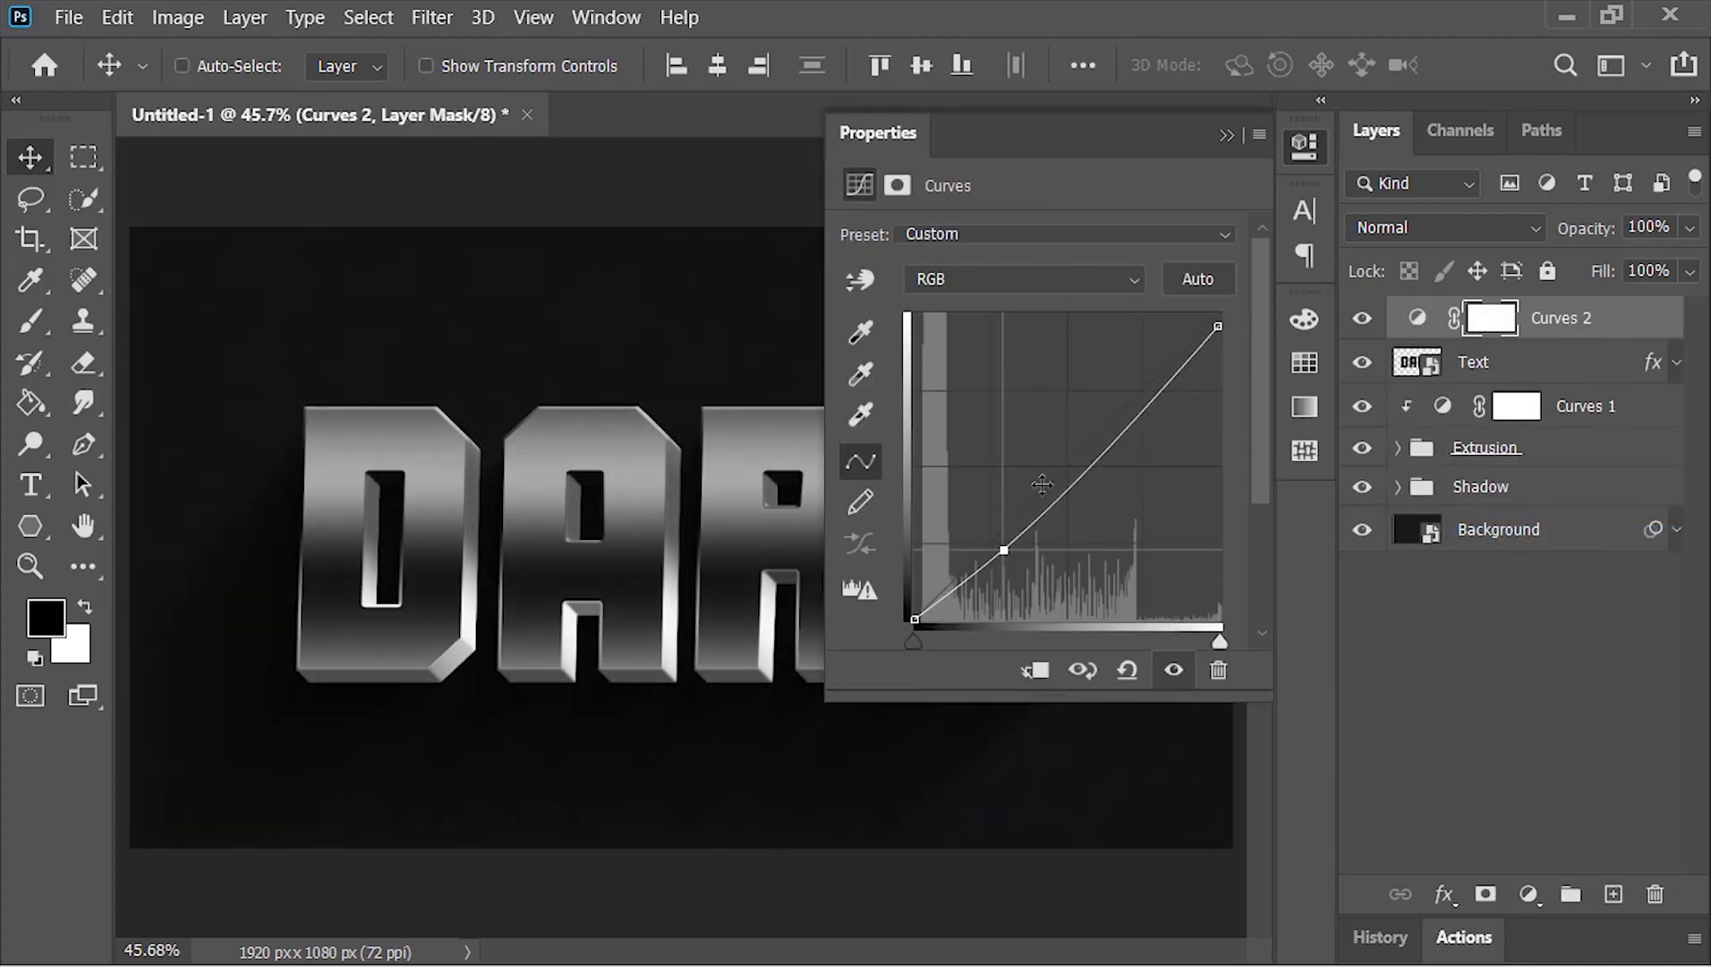
click(1225, 135)
Place the Lens Flares image from File Explorer's Asset folder into the Photoshop document above Curves 2
key(alt+Tab)
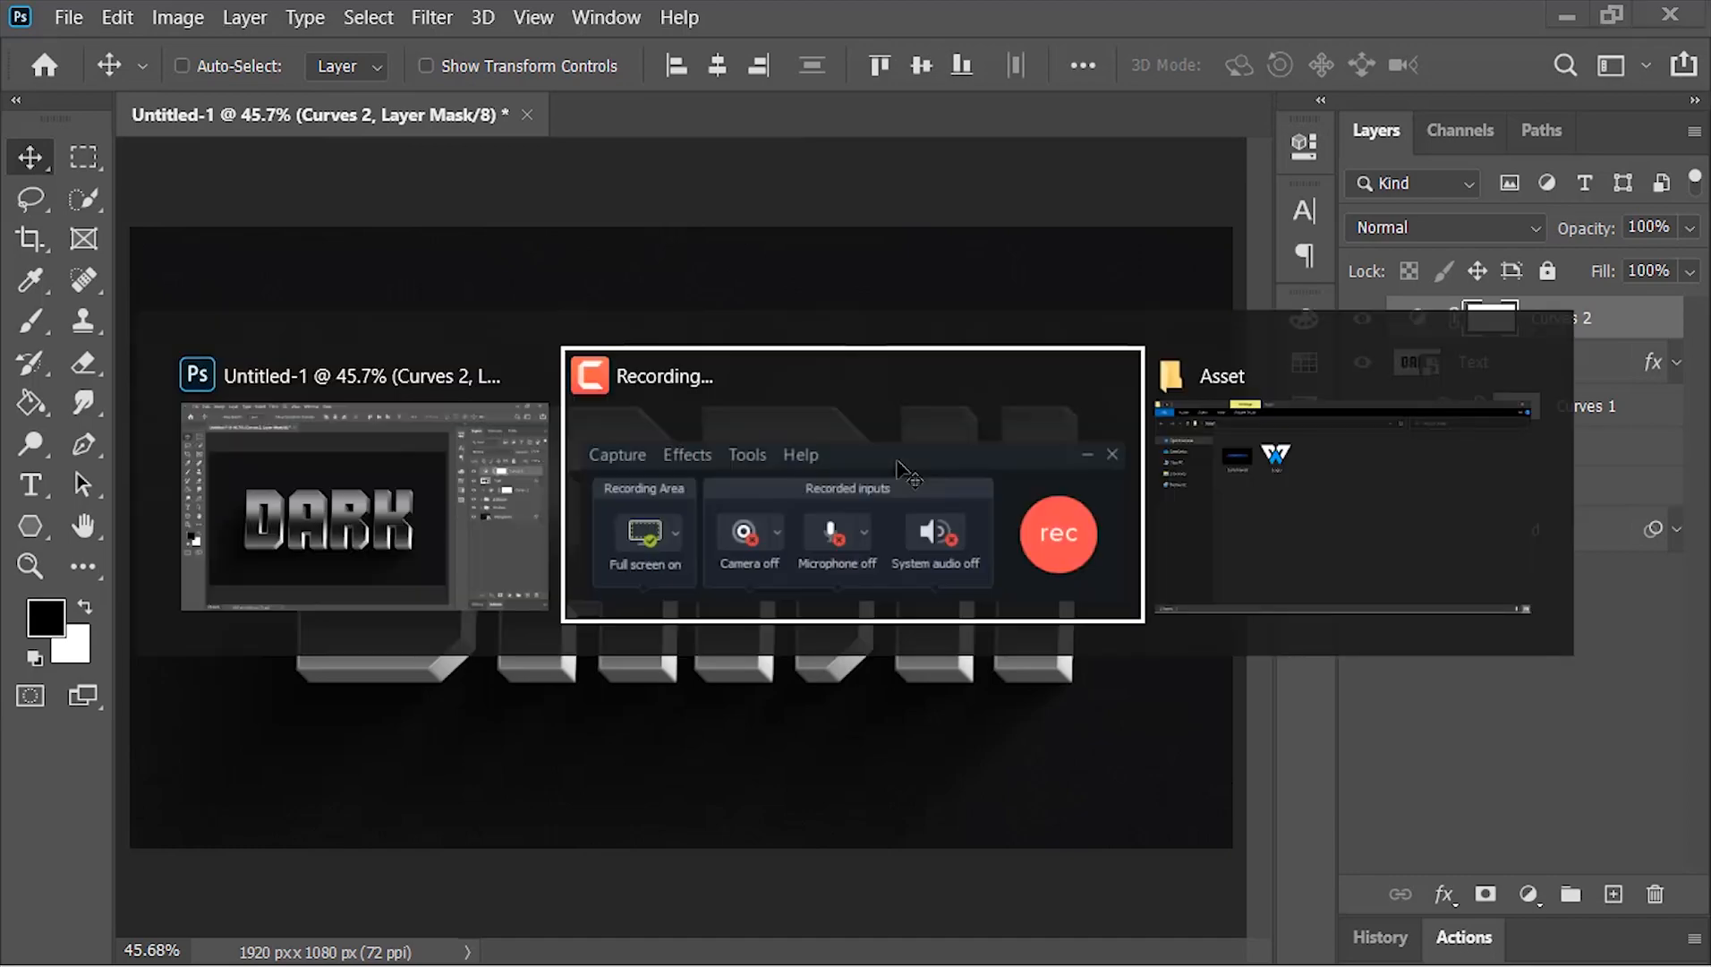
key(alt+Tab)
key(alt+Tab)
drag(434, 325, 701, 471)
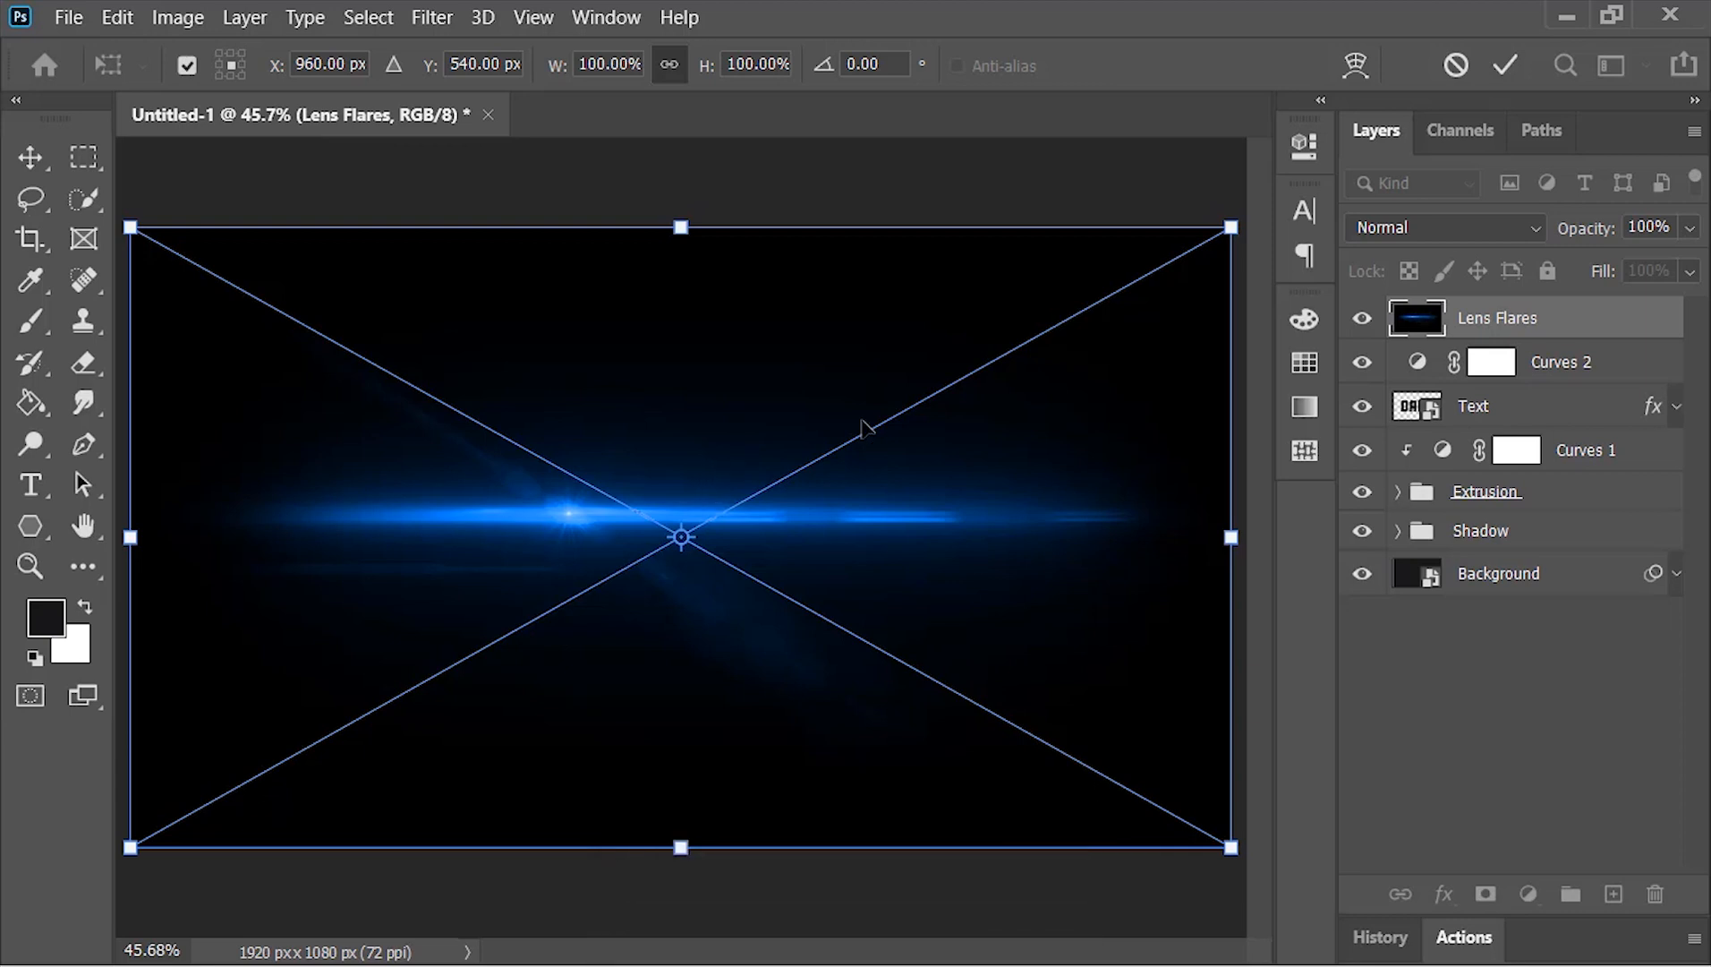
Set the Lens Flares layer to Screen blending, scale it down and place it along the top edge of the DARK letters
click(1423, 235)
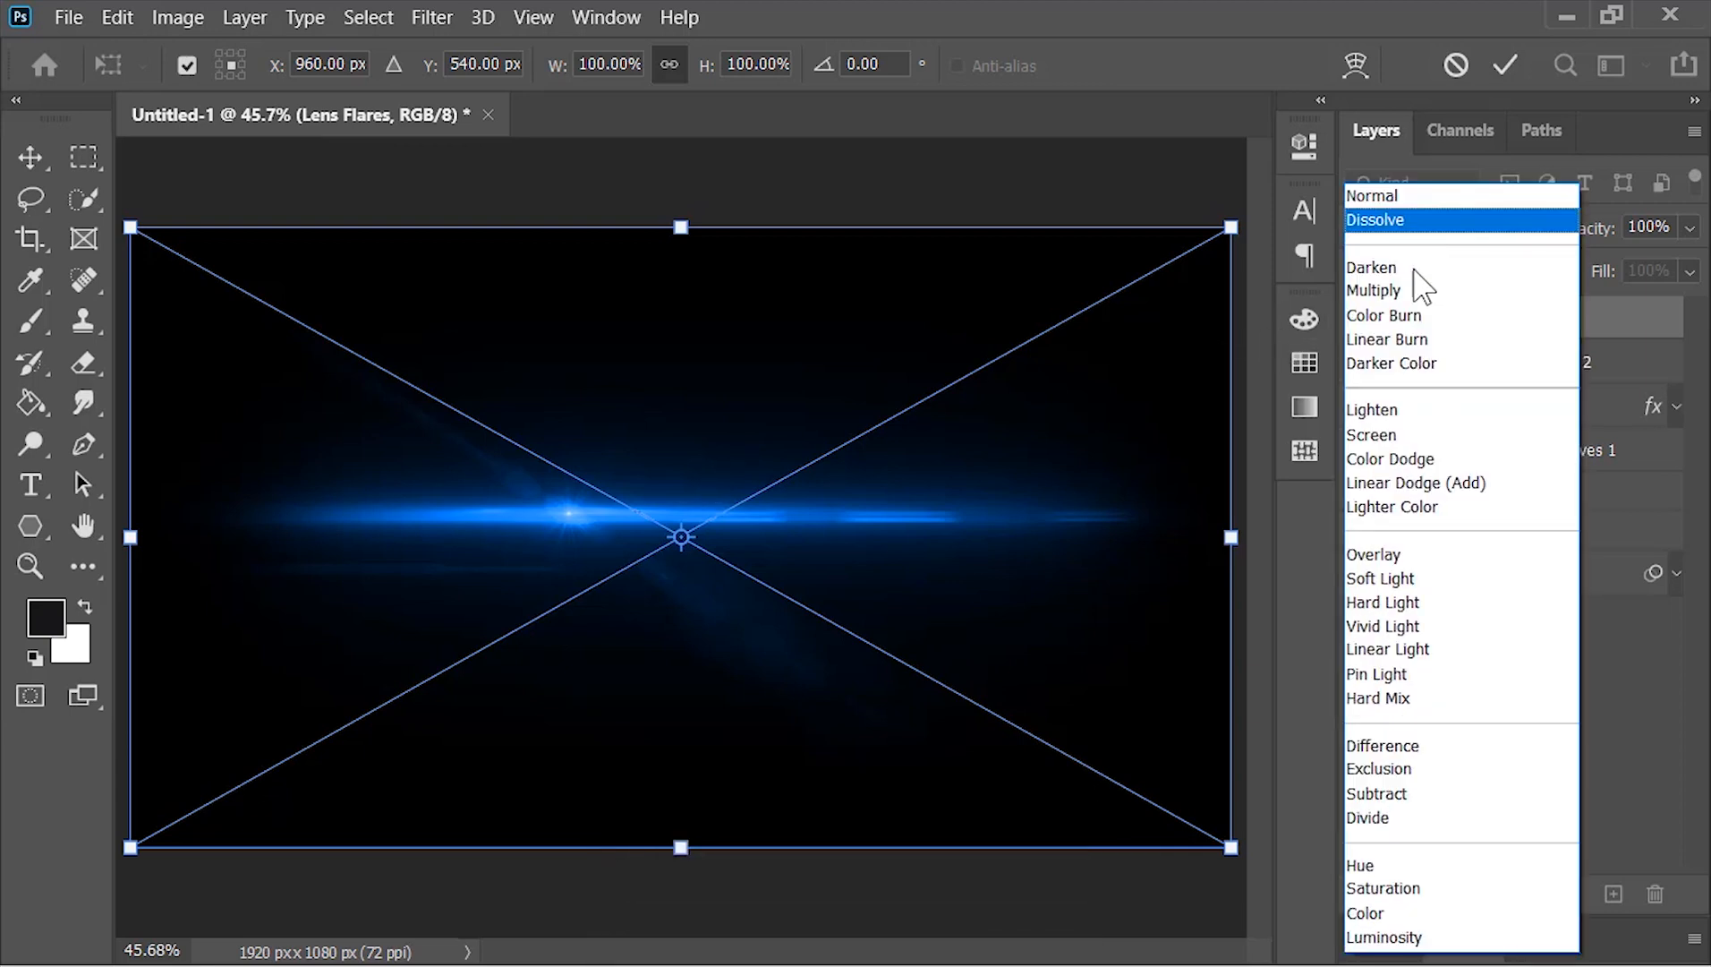
click(1401, 431)
drag(1241, 216, 1065, 322)
drag(649, 626, 693, 472)
key(Return)
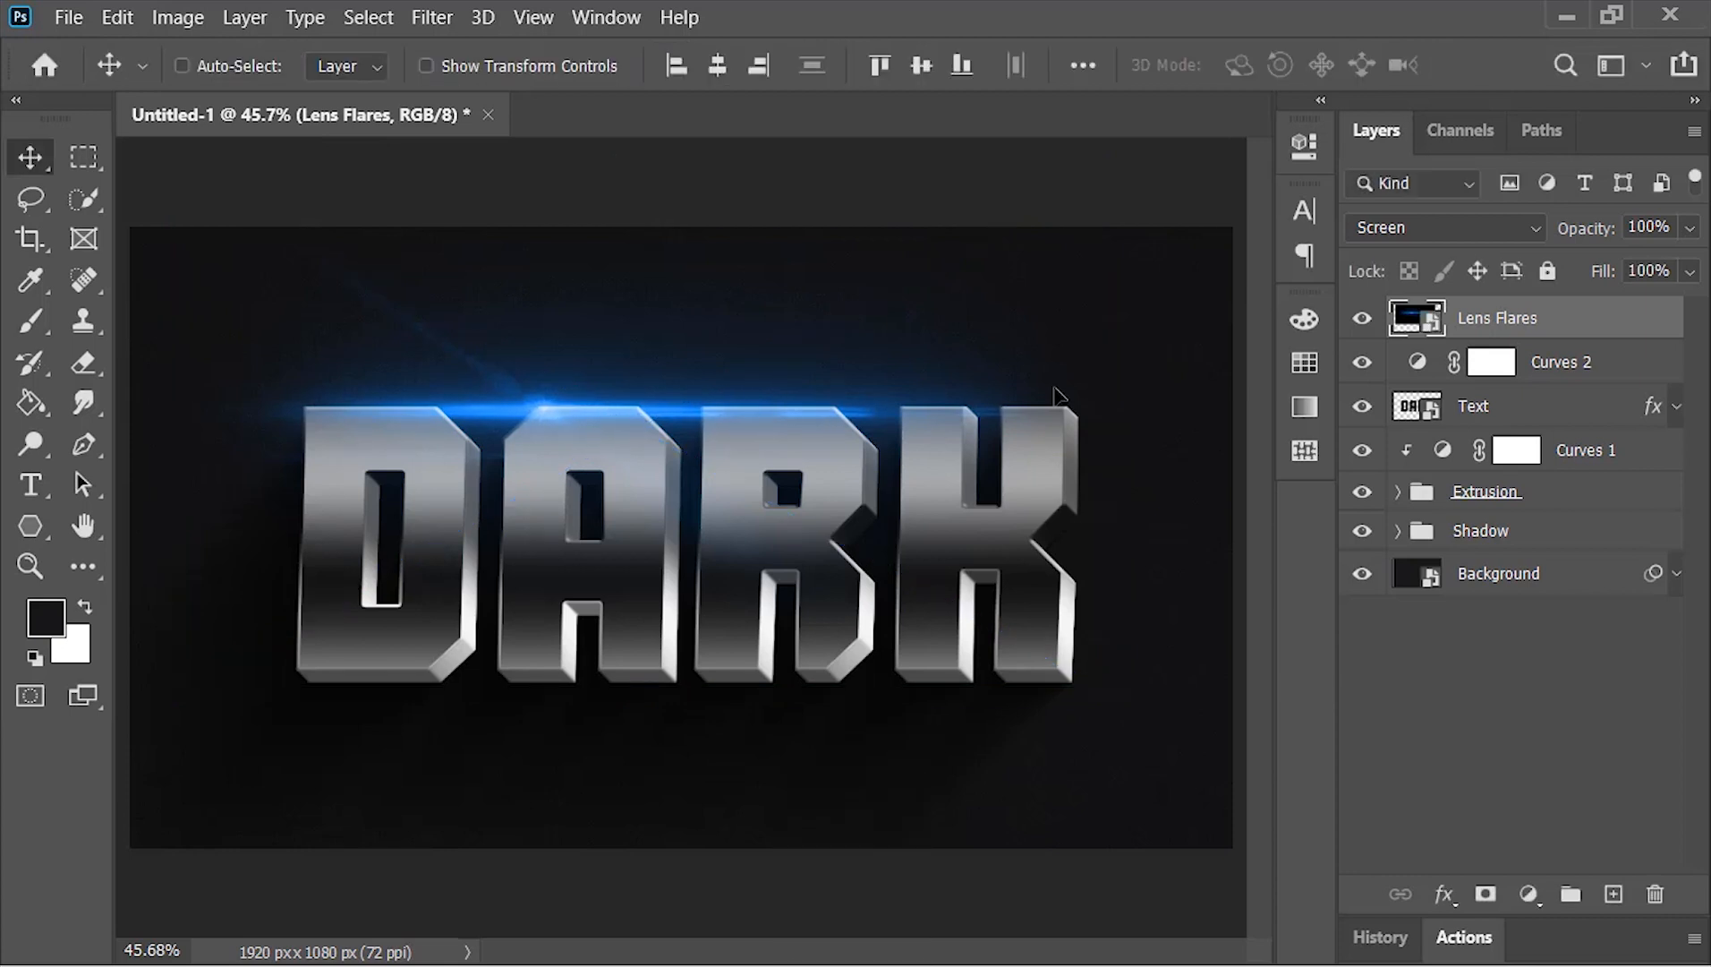
Recolor the Lens Flares layer to orange using Hue/Saturation with a hue of -180
key(ctrl+u)
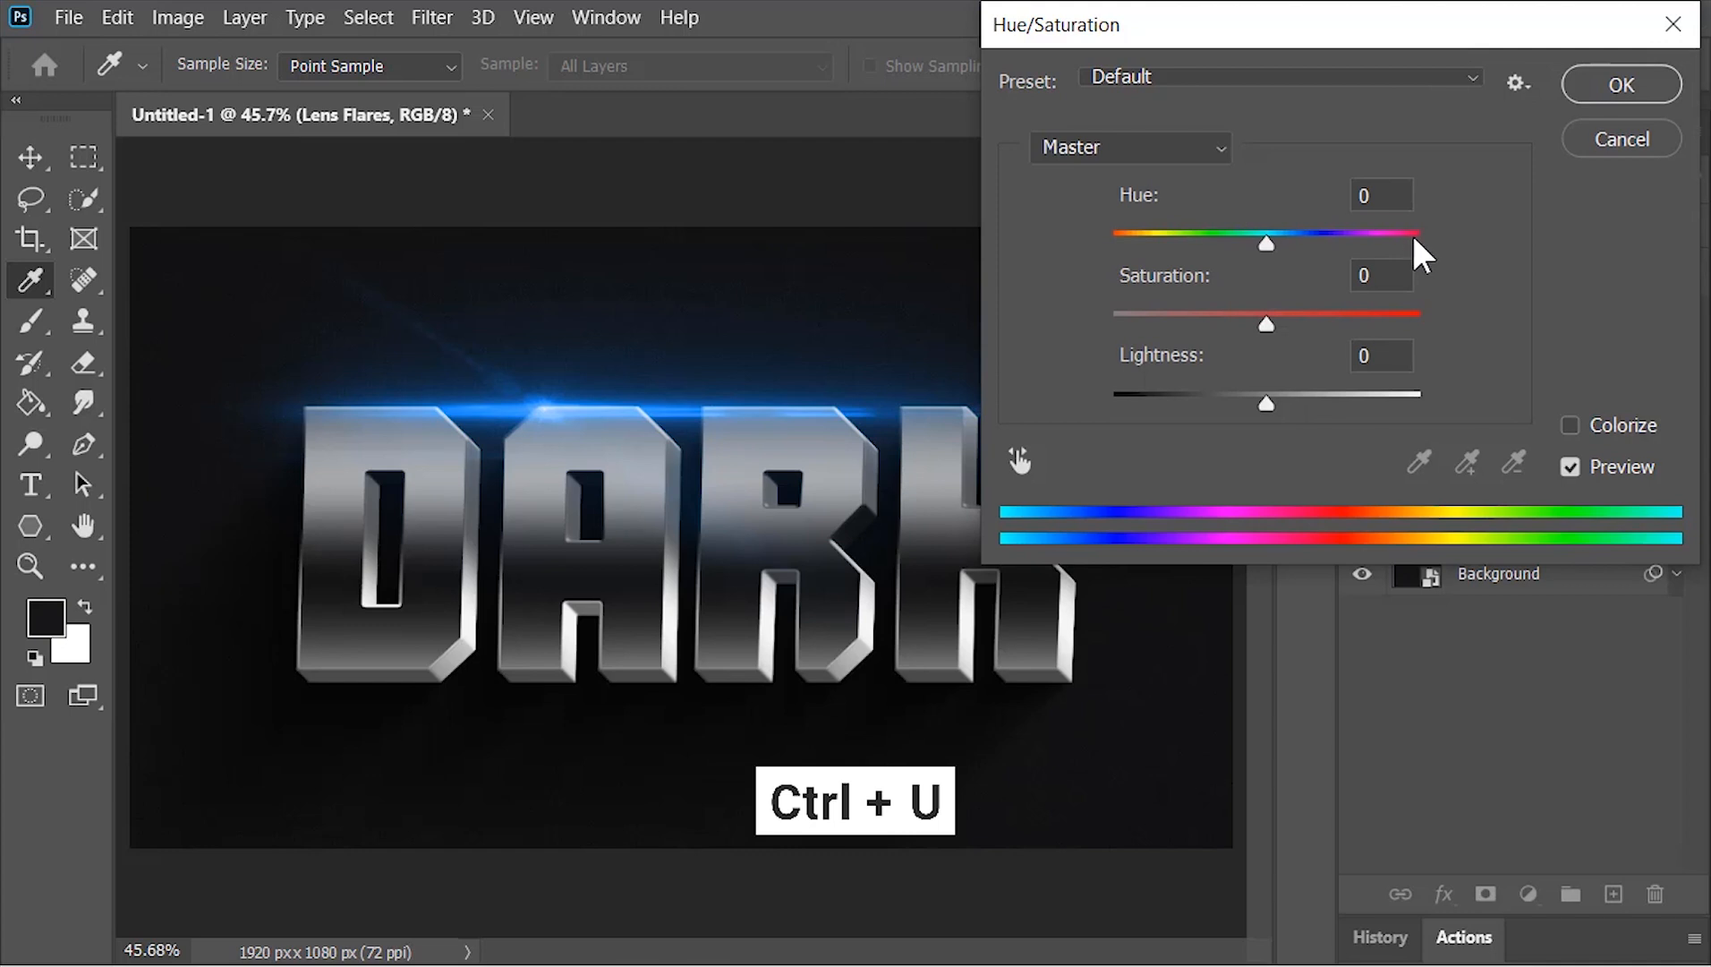
drag(1413, 238, 1110, 240)
click(1620, 85)
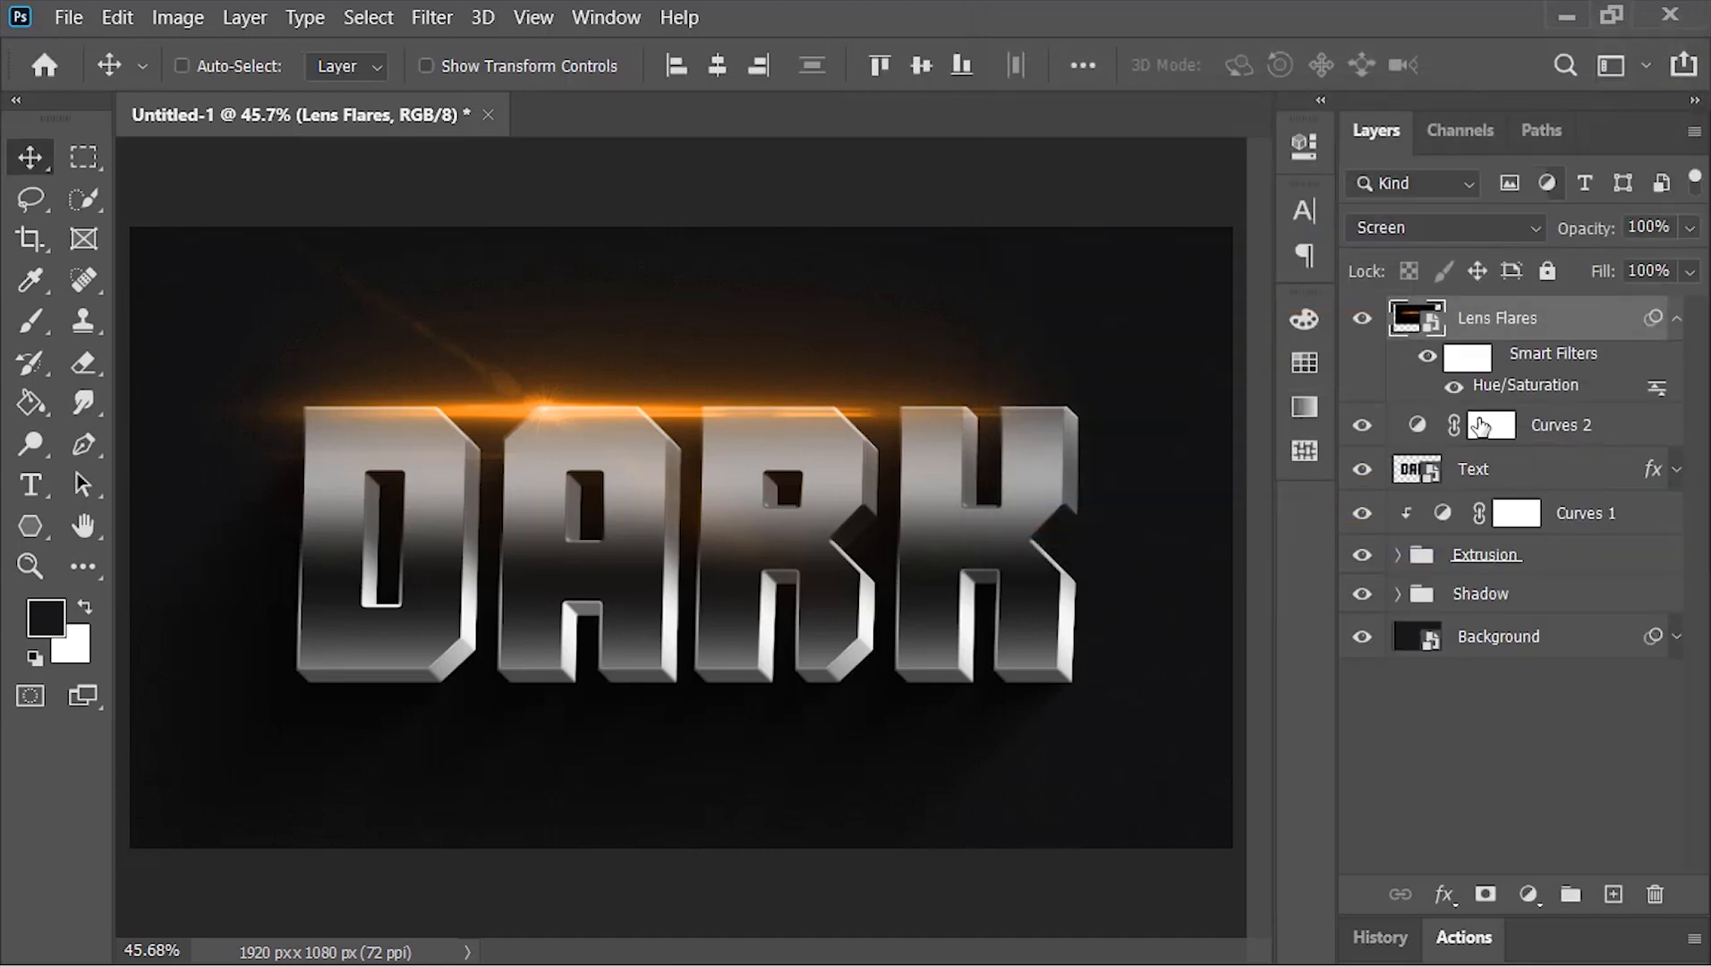
Open the Text smart object, change the wording from DARK to EDIT, and close it with the changes saved
double_click(1419, 412)
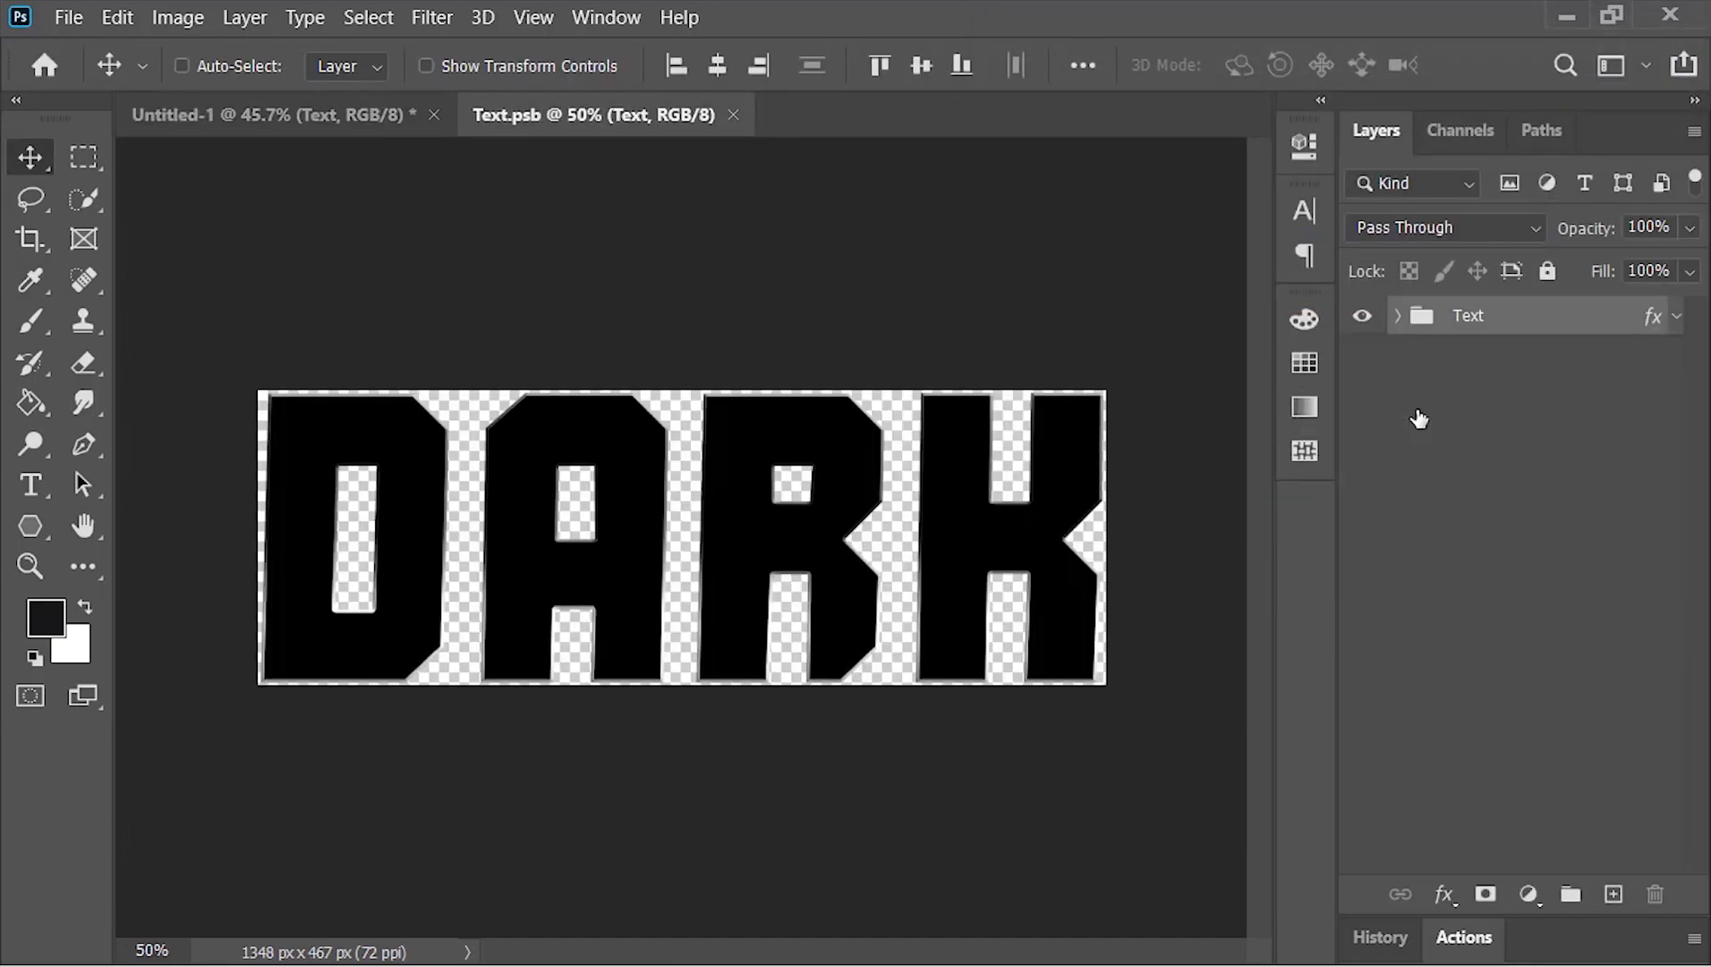
click(1405, 315)
double_click(1429, 355)
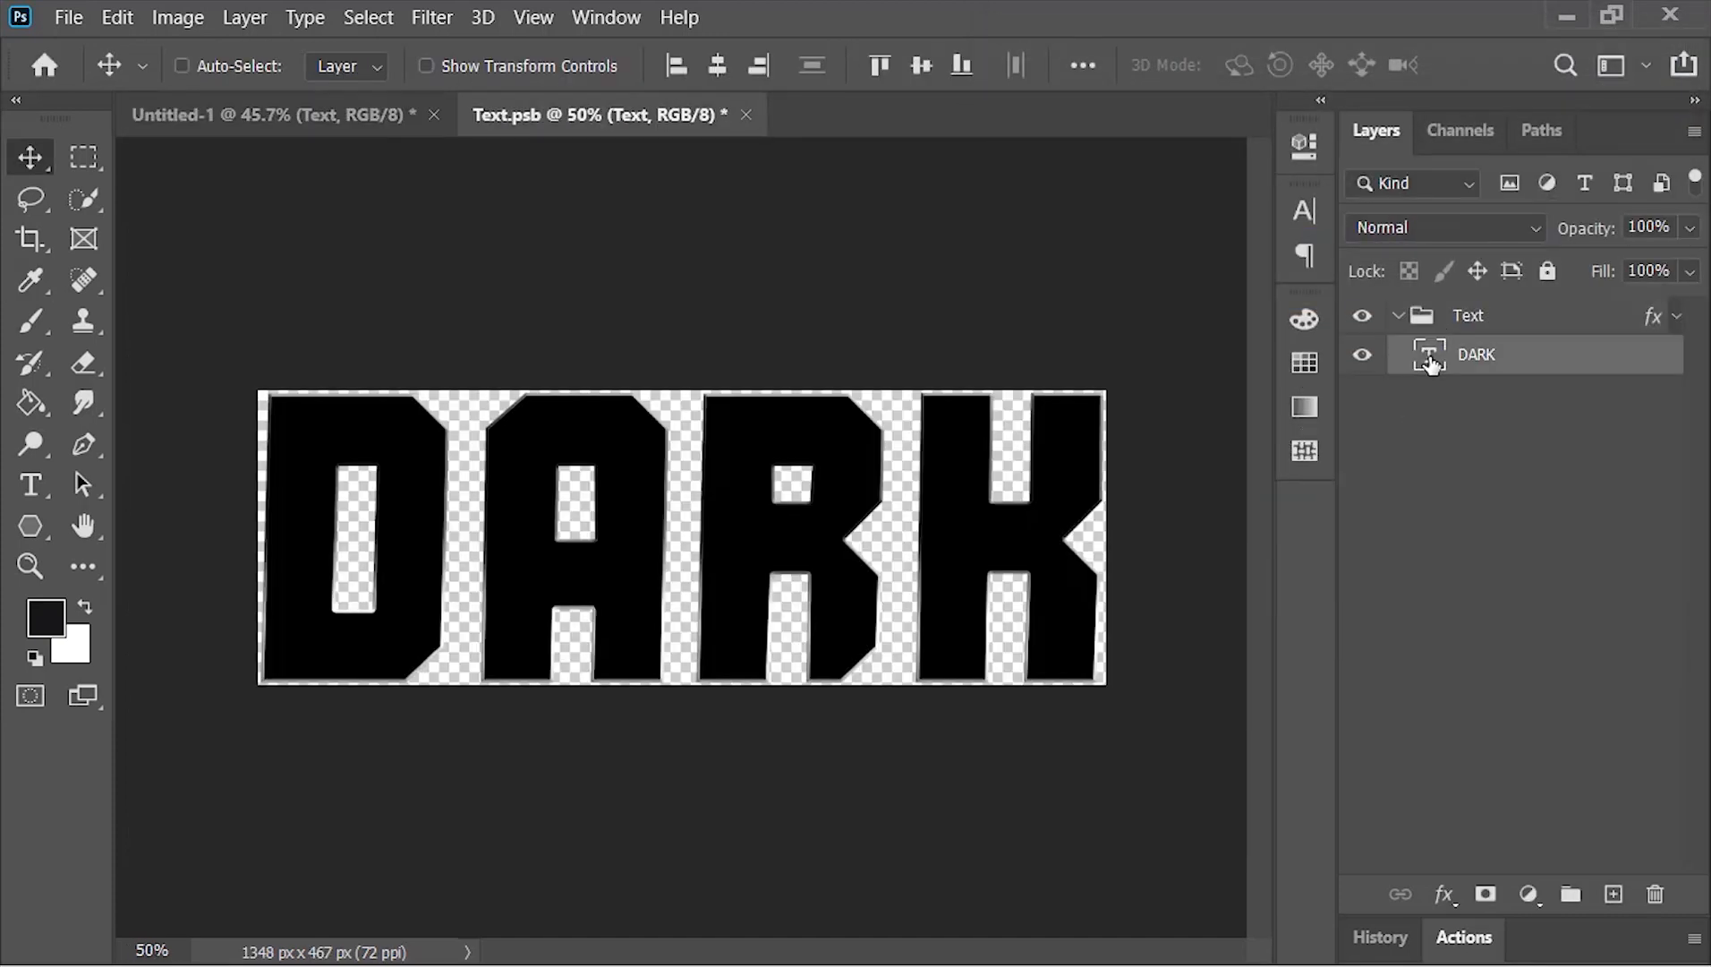
text(EDIT)
key(ctrl+Return)
key(v)
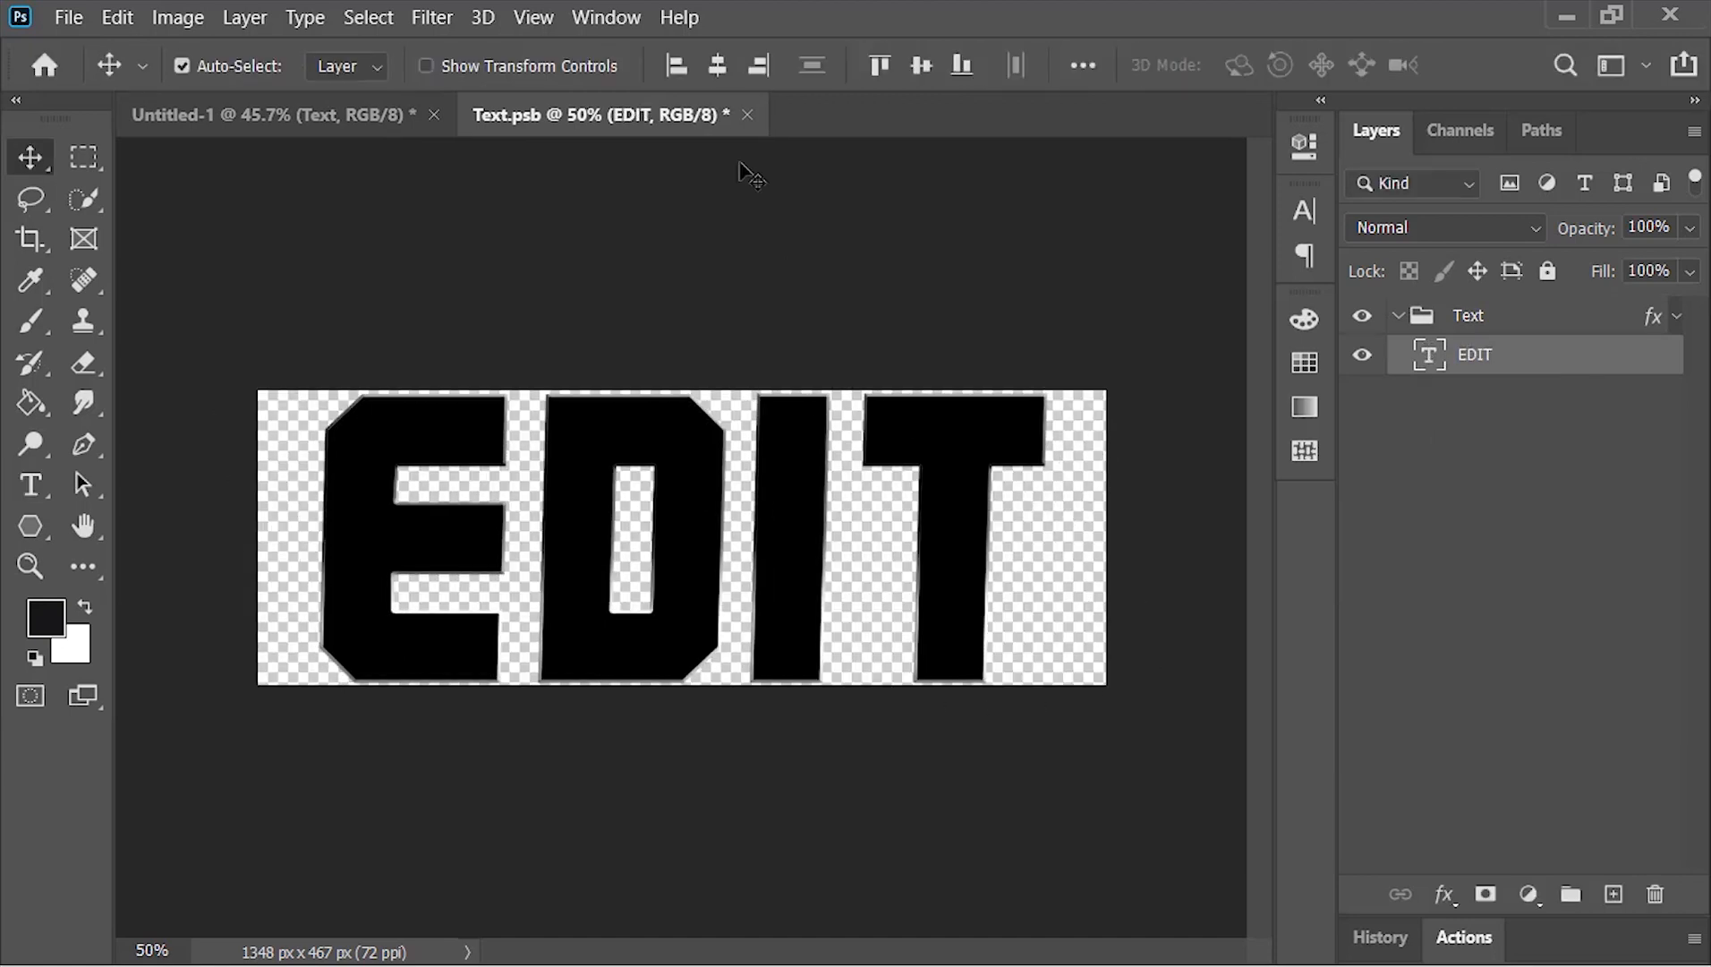
click(747, 114)
click(784, 419)
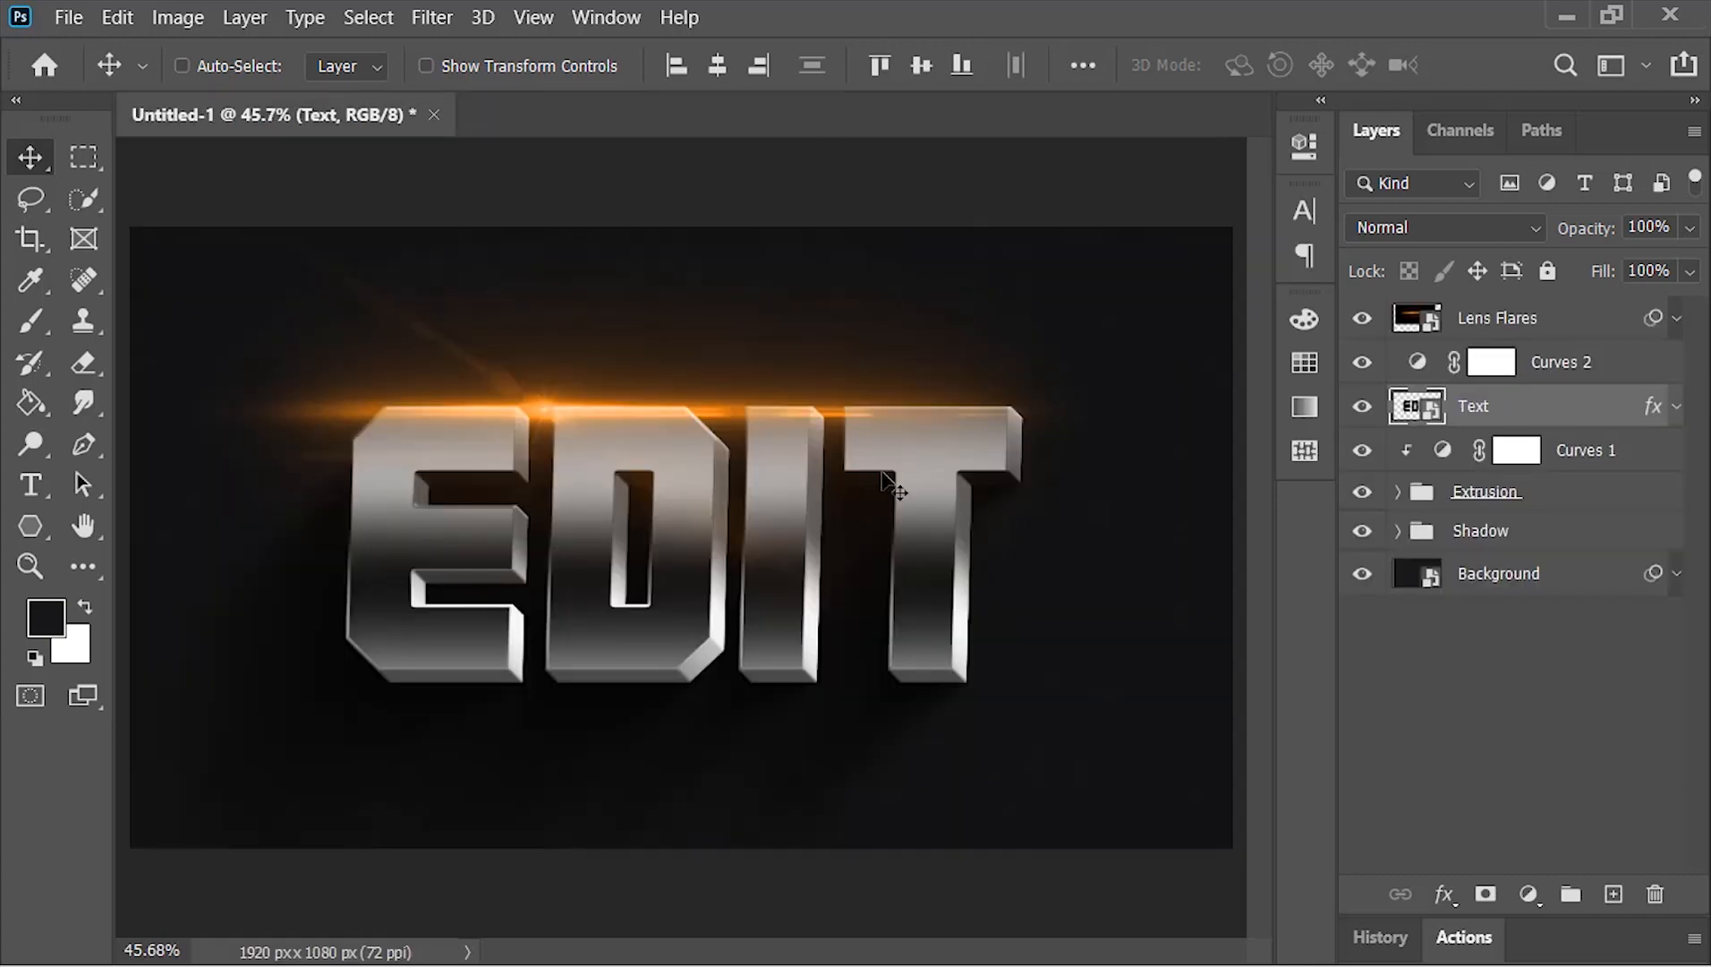
Reopen the Text smart object, place the Logo image from the Asset folder in its Text group, and delete the EDIT text layer
double_click(1423, 411)
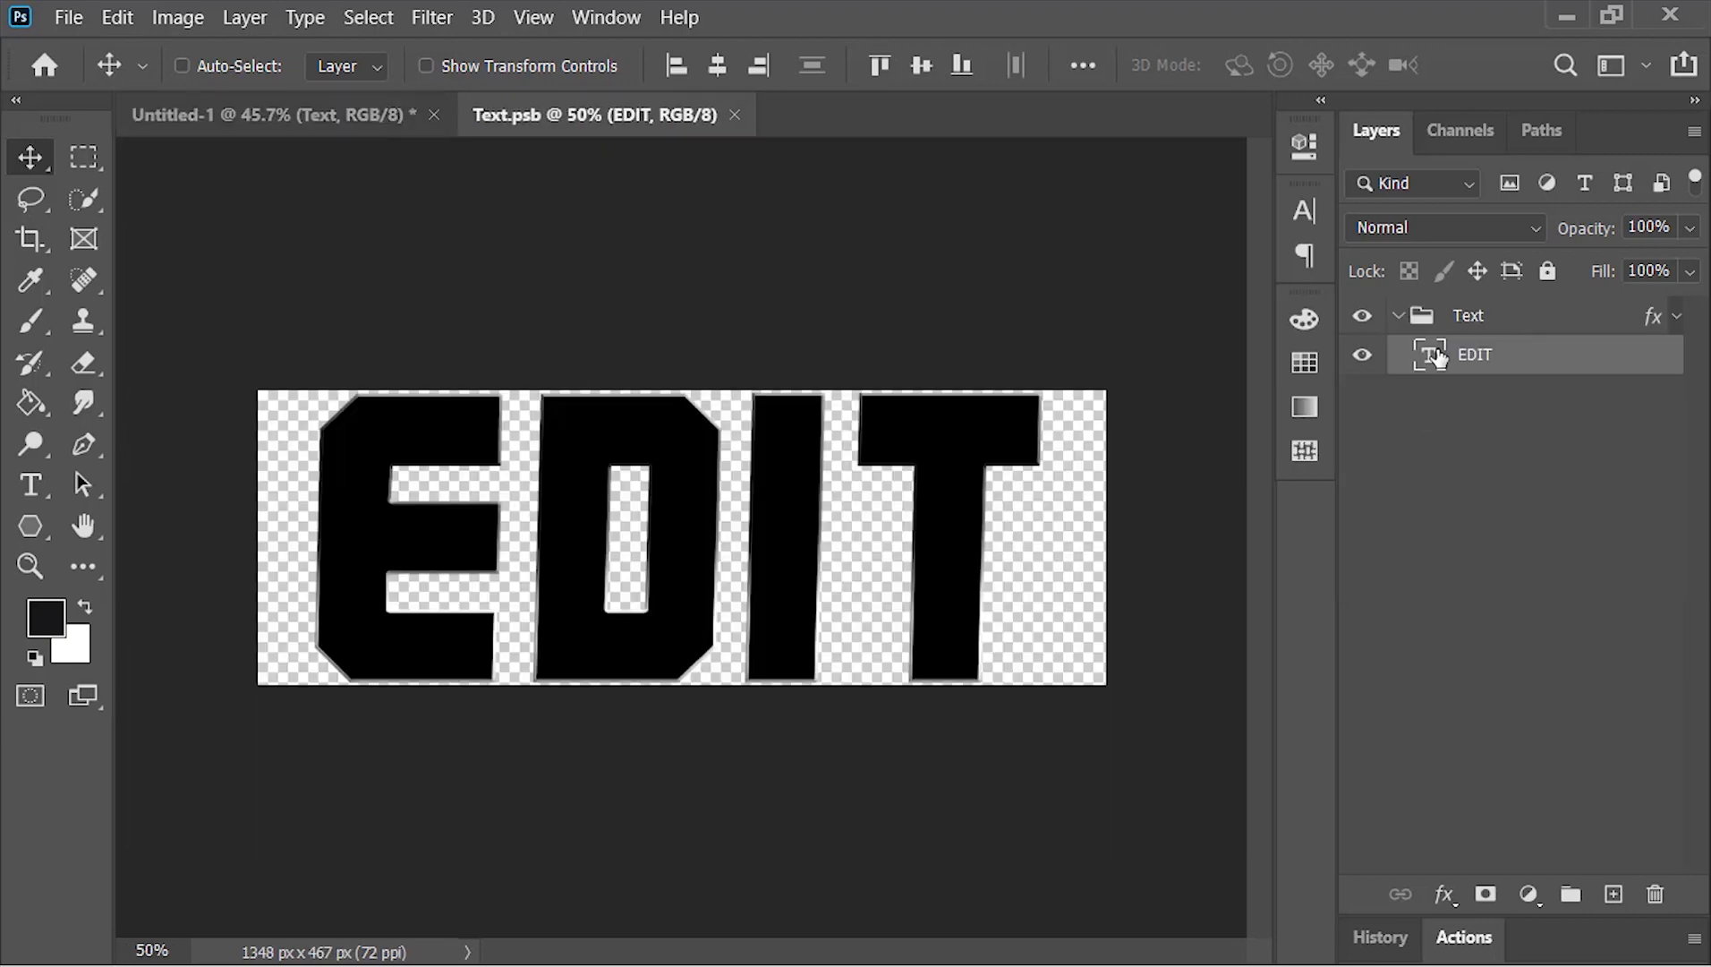
key(alt+Tab)
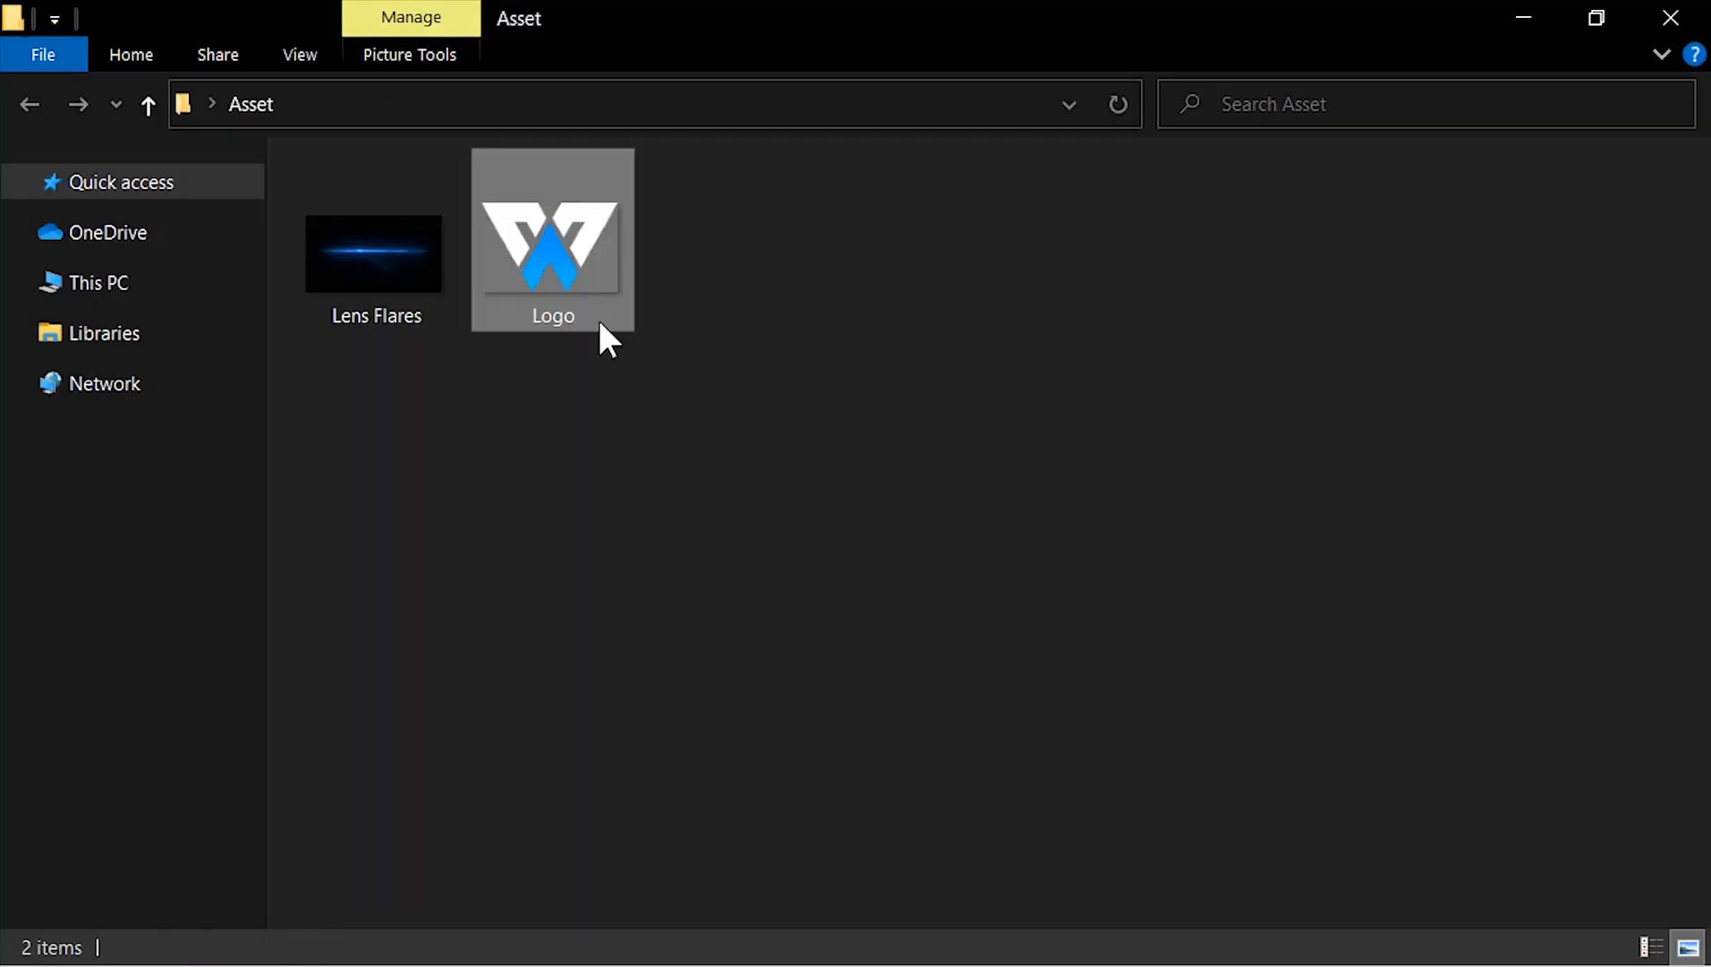
key(alt+Tab)
drag(831, 507, 831, 507)
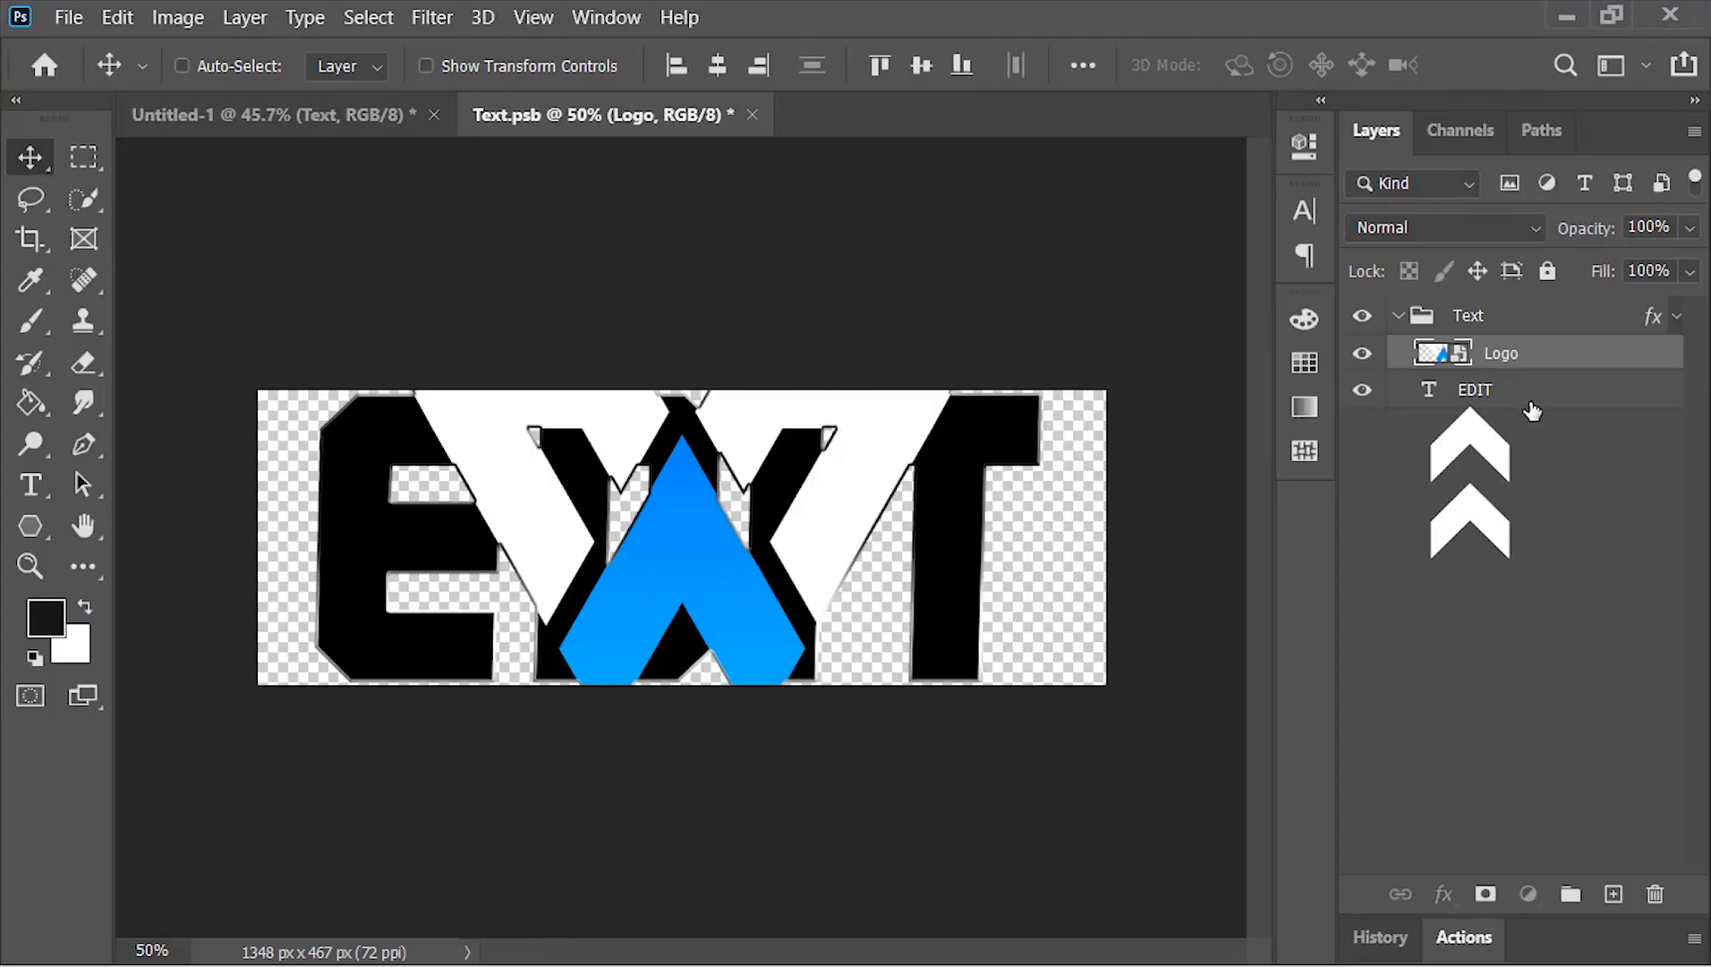
click(1533, 410)
drag(1532, 409, 1656, 893)
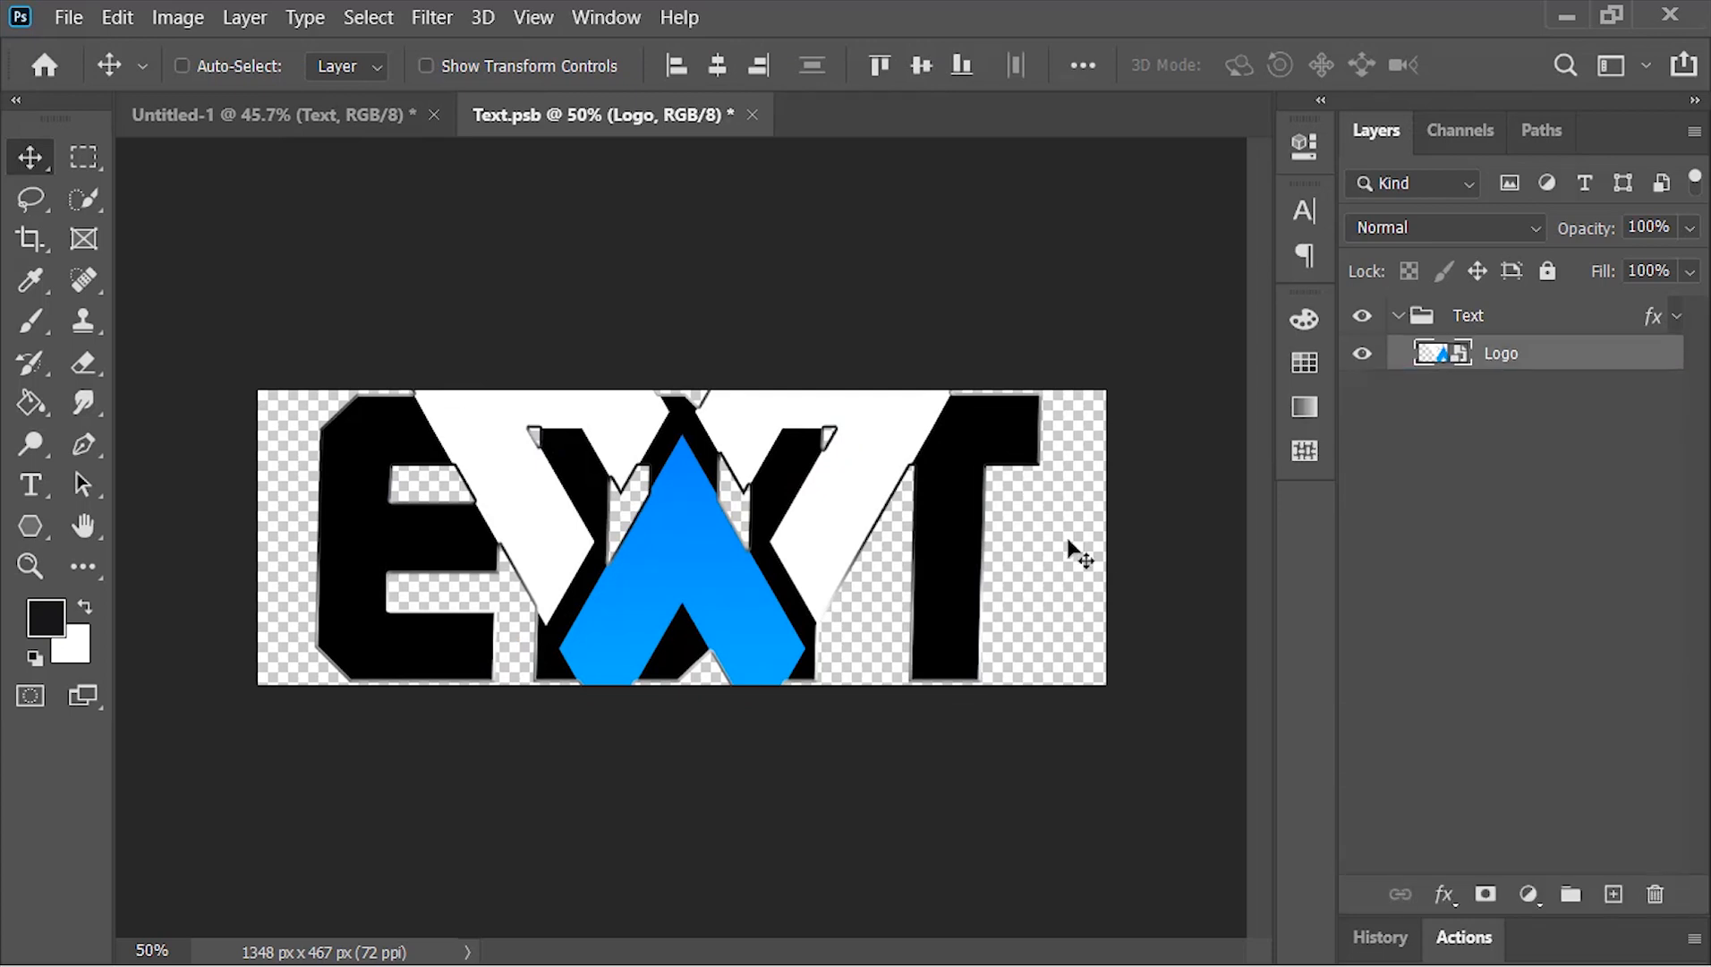
Expand the smart object's canvas with Reveal All to fit the whole logo, and close it with the changes saved
click(203, 20)
click(264, 376)
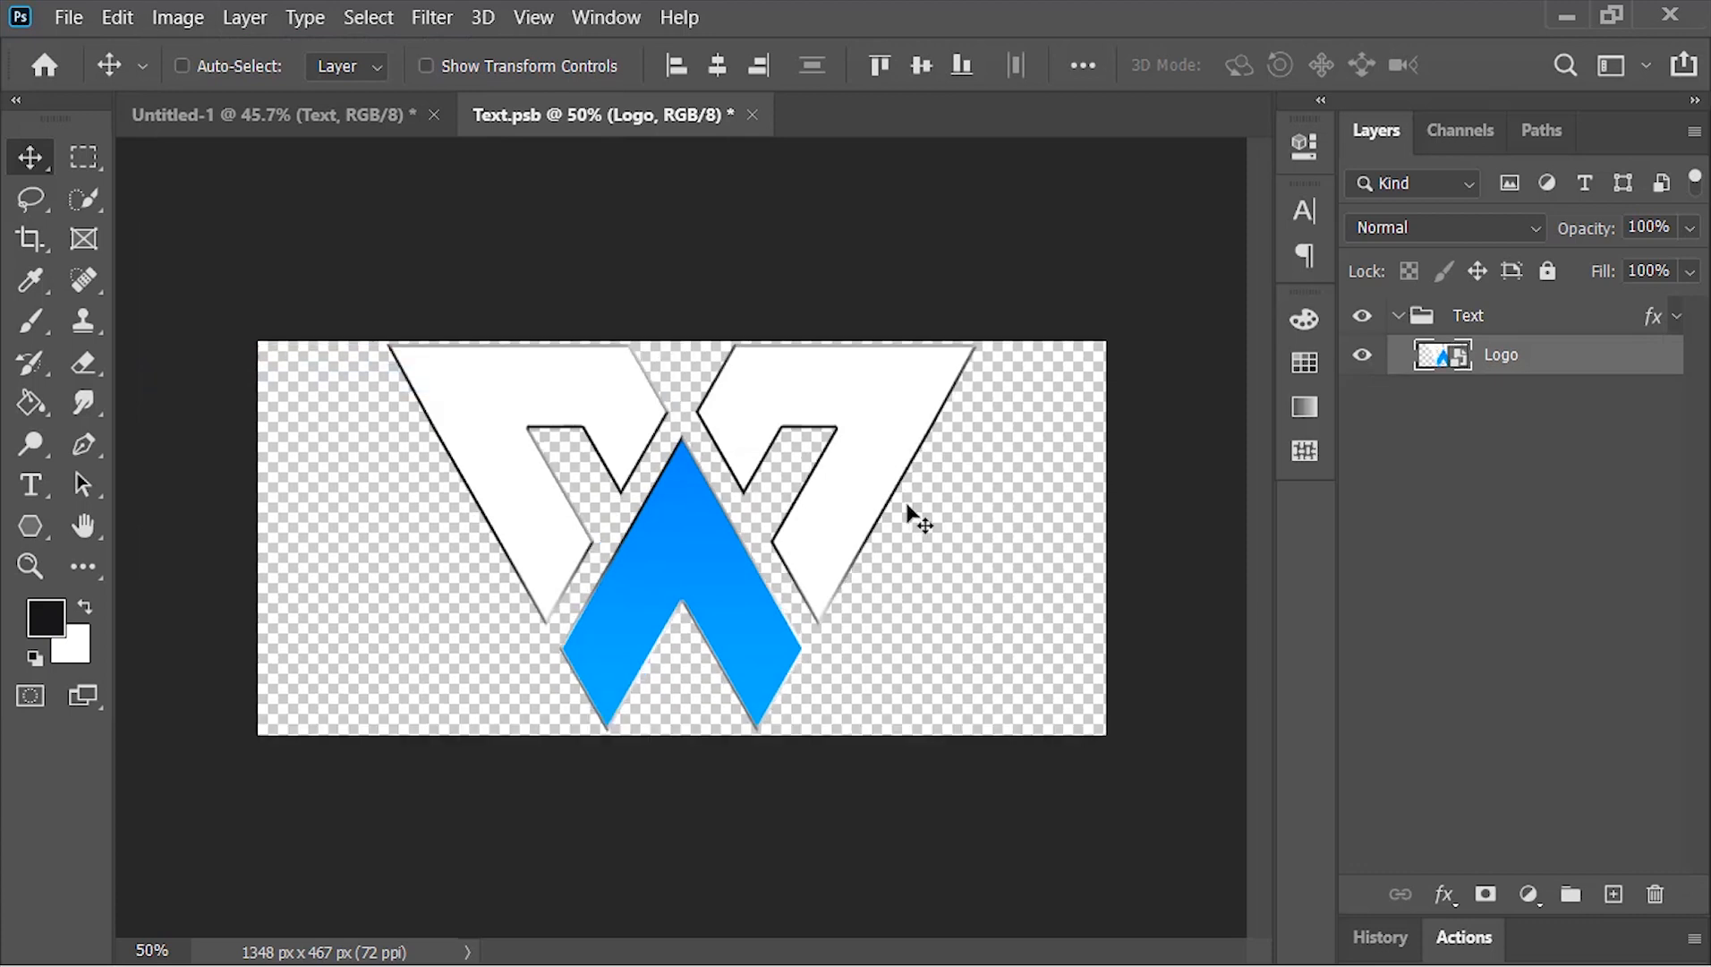
click(752, 115)
click(817, 420)
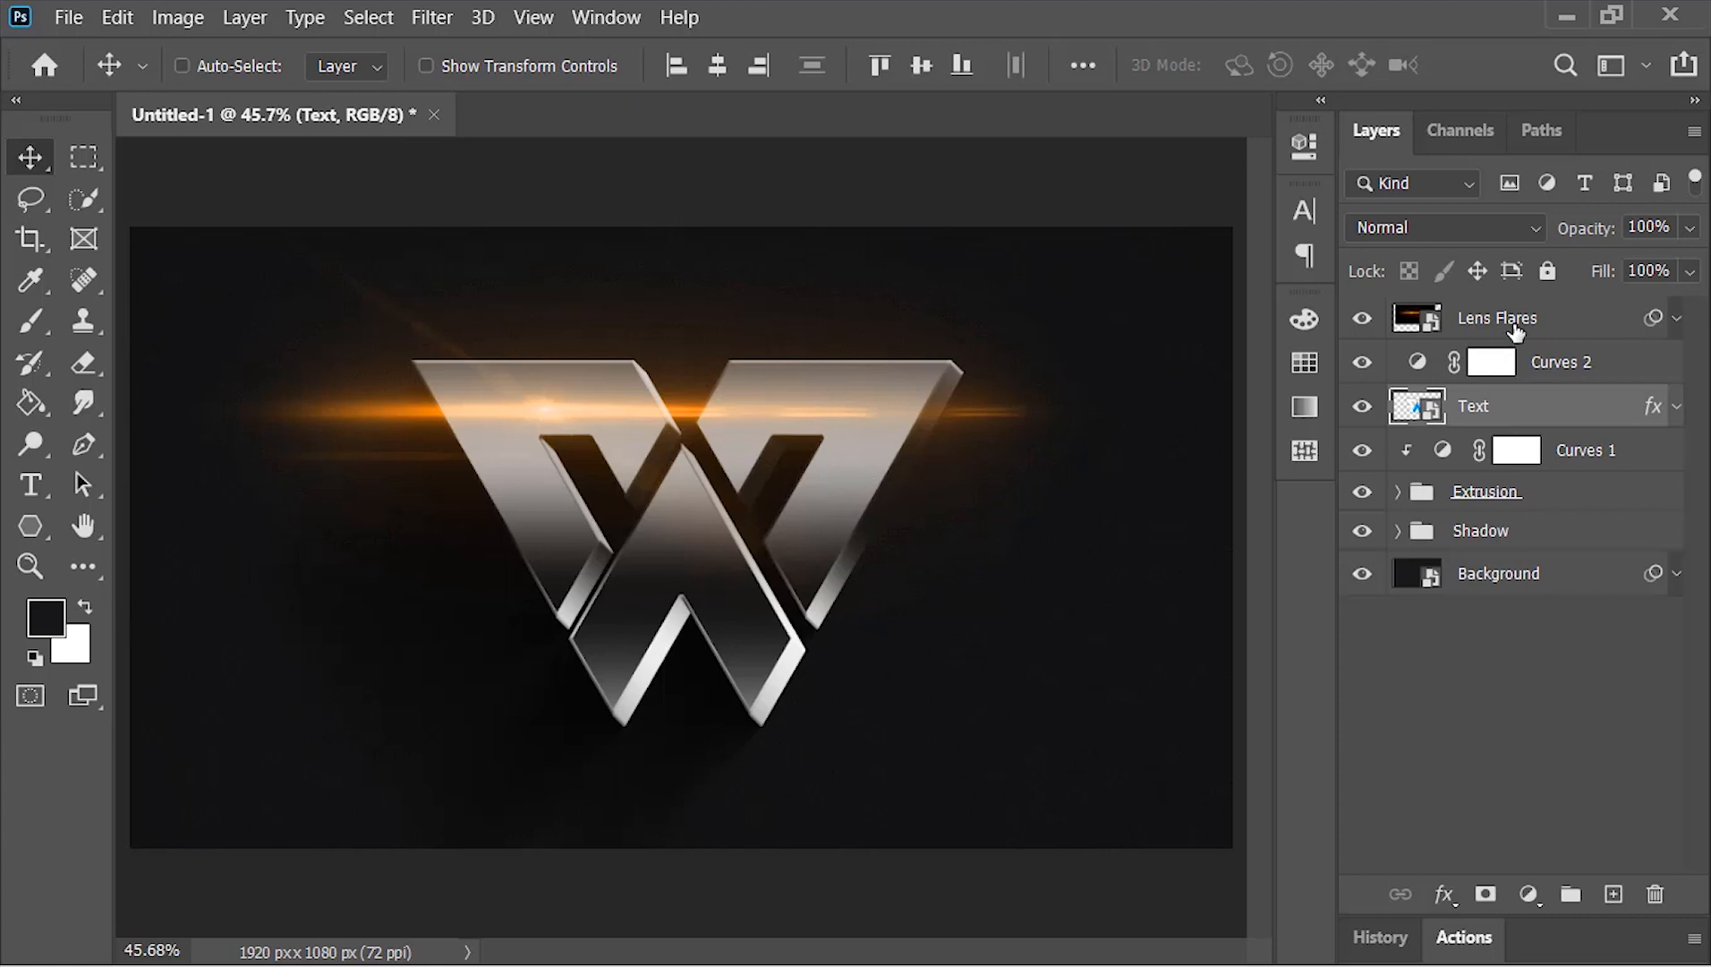
Move the Lens Flares layer up to the logo's top edge and shift the hue in its Hue/Saturation smart filter
click(1516, 332)
drag(623, 409, 636, 365)
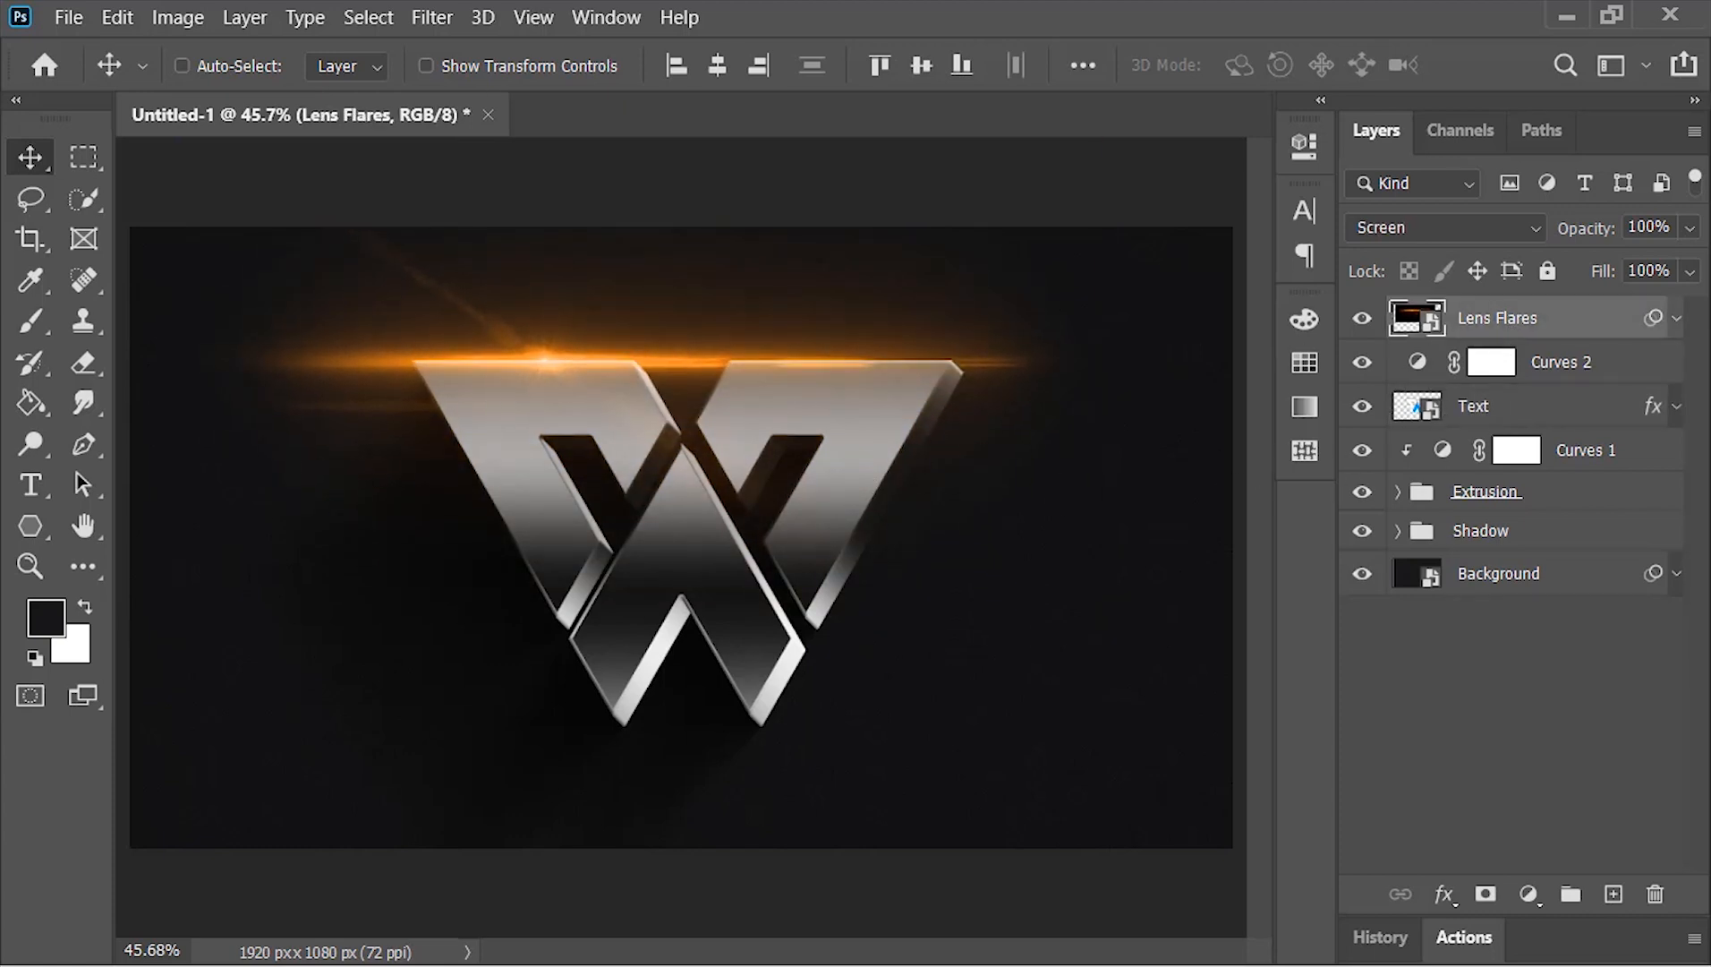
click(1676, 315)
double_click(1553, 493)
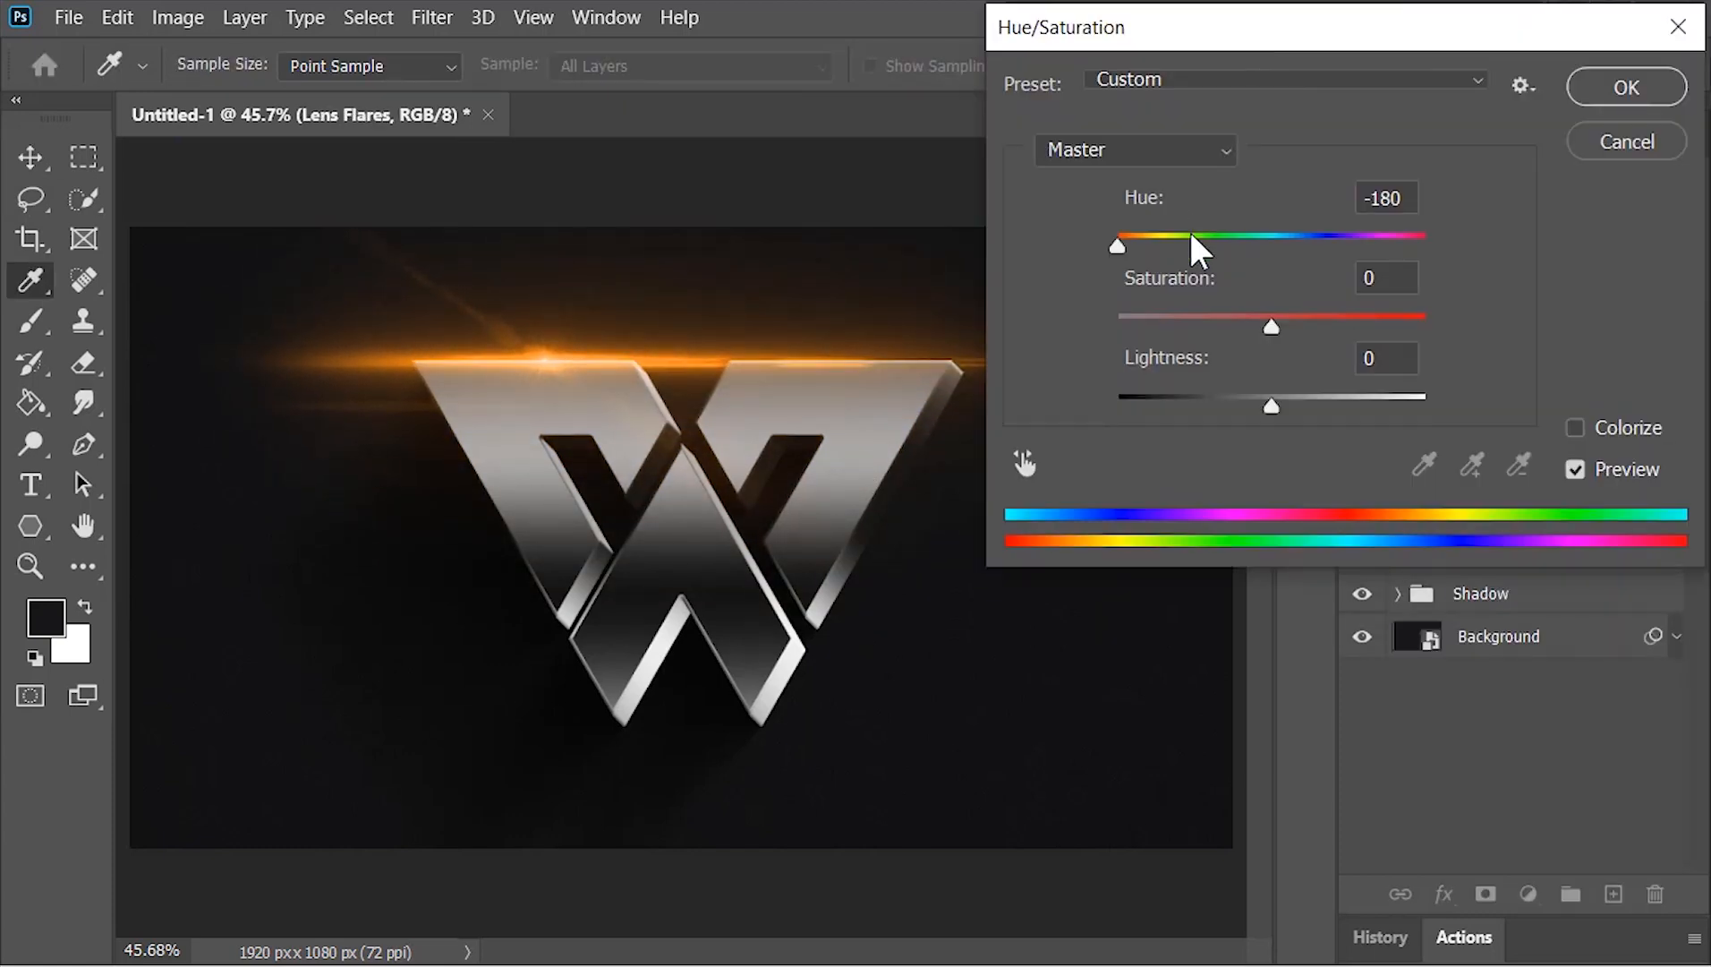
drag(1189, 228, 1251, 244)
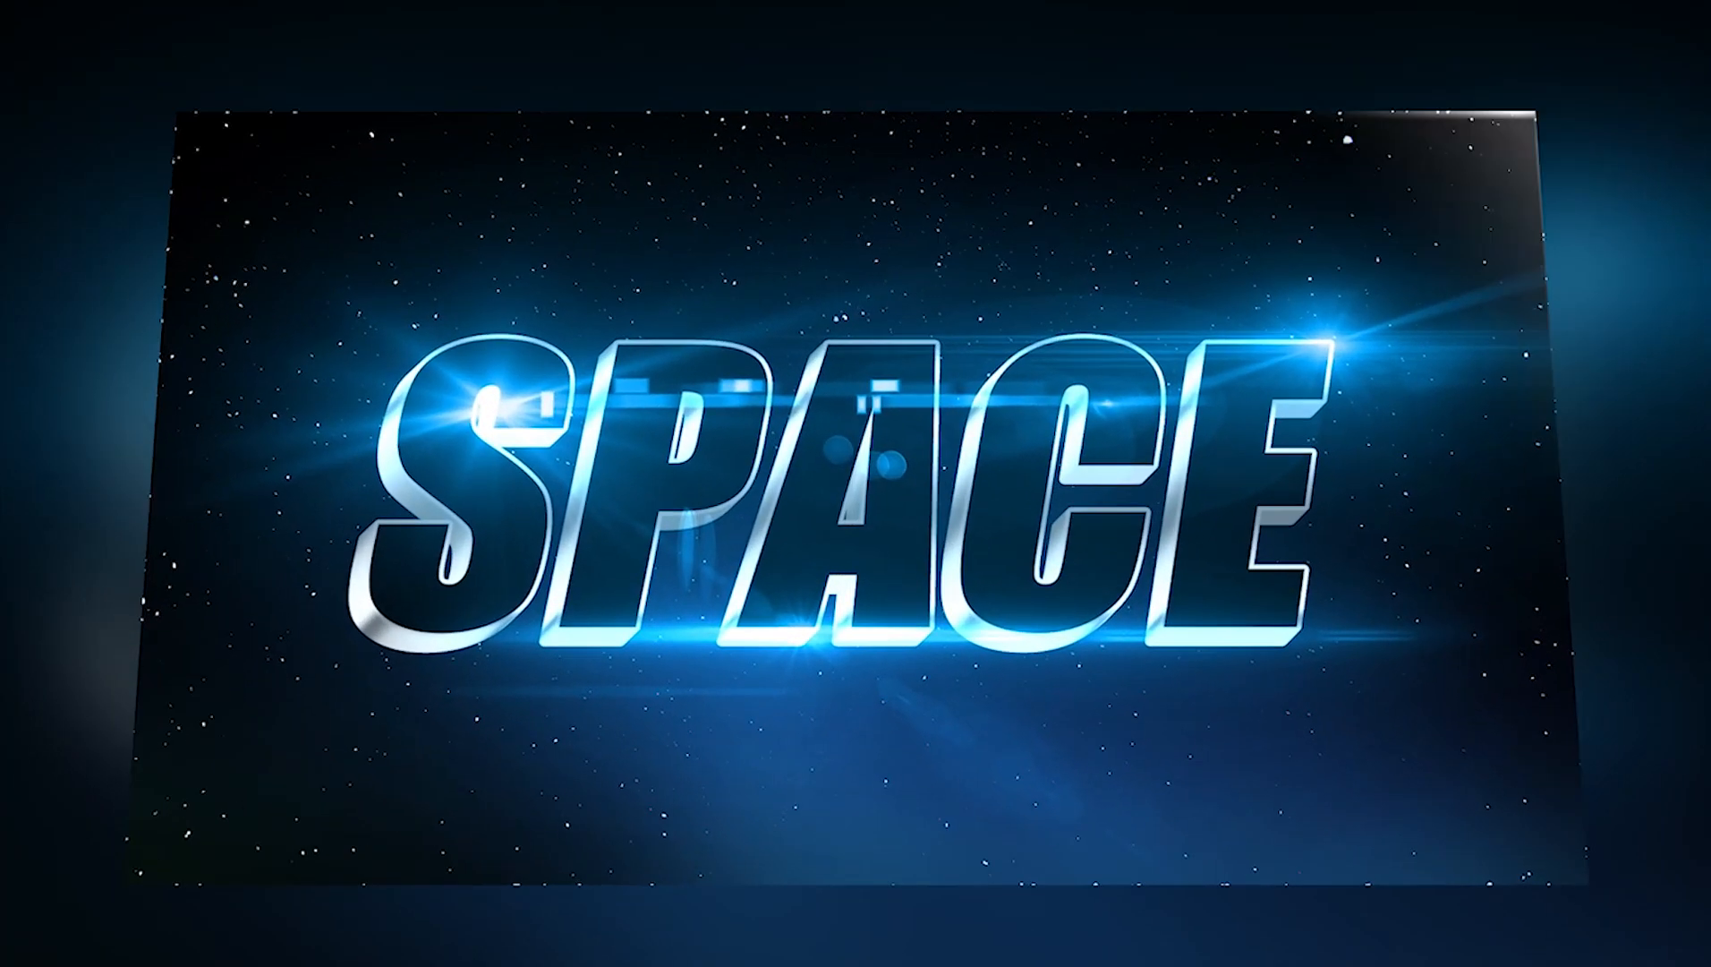